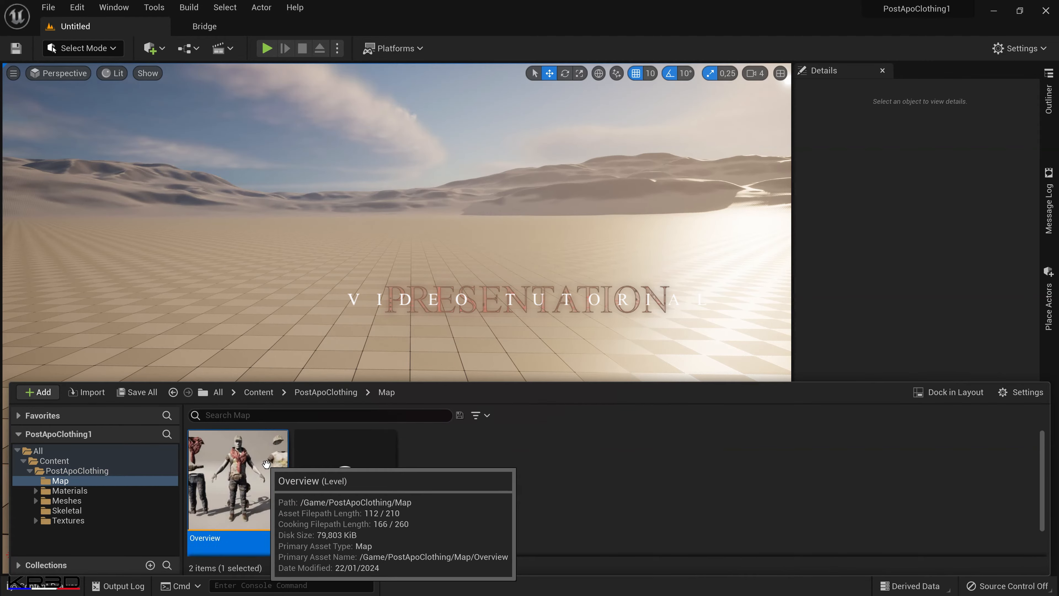
# Open the Overview level and switch its viewport to game view so the grid and editor helpers are hidden.
pyautogui.doubleClick(266, 464)
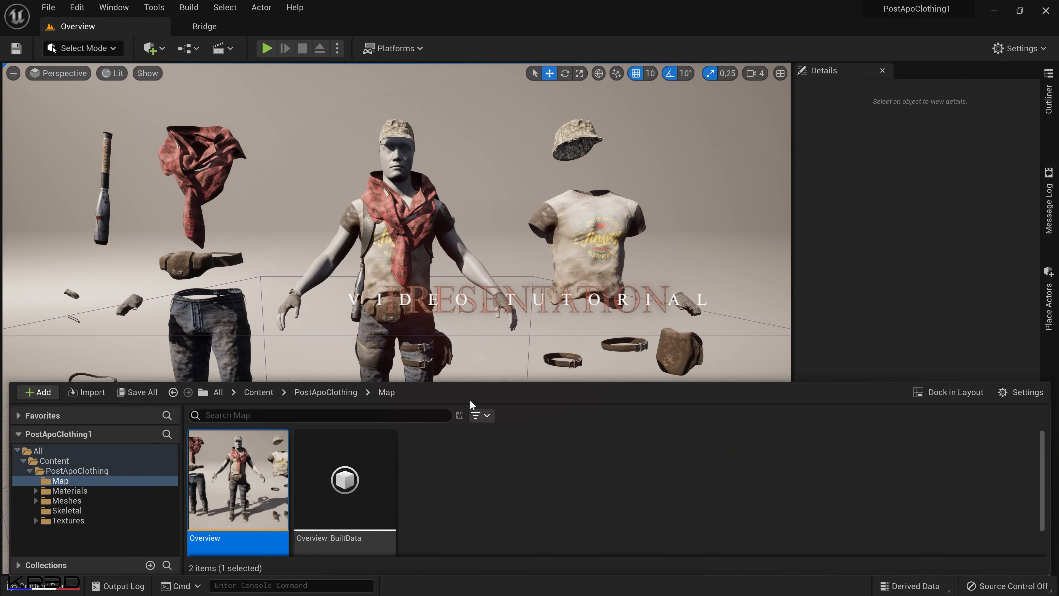
pyautogui.click(460, 295)
pyautogui.press('F11')
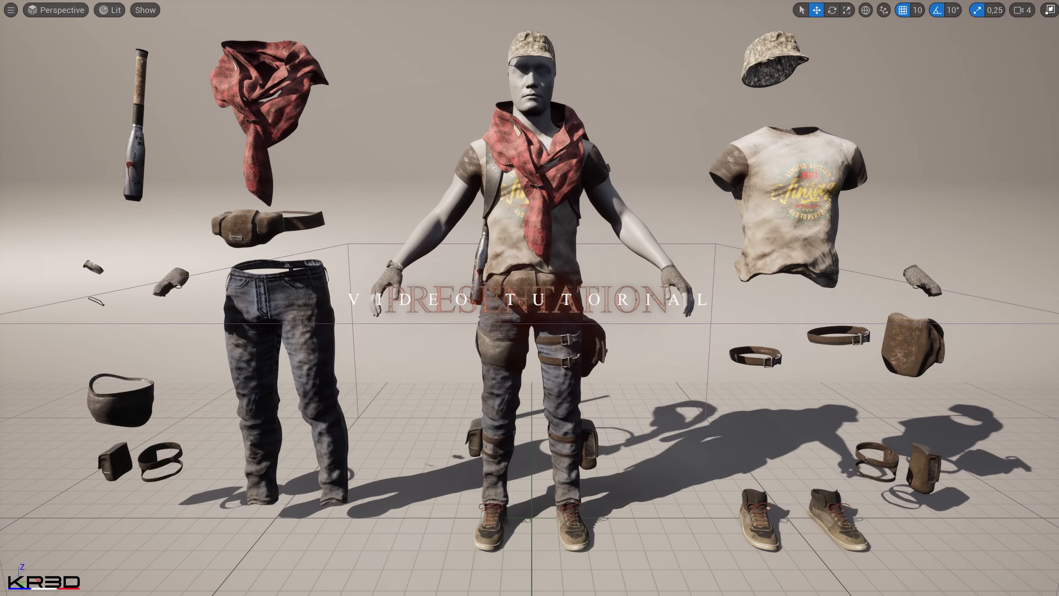
pyautogui.press('g')
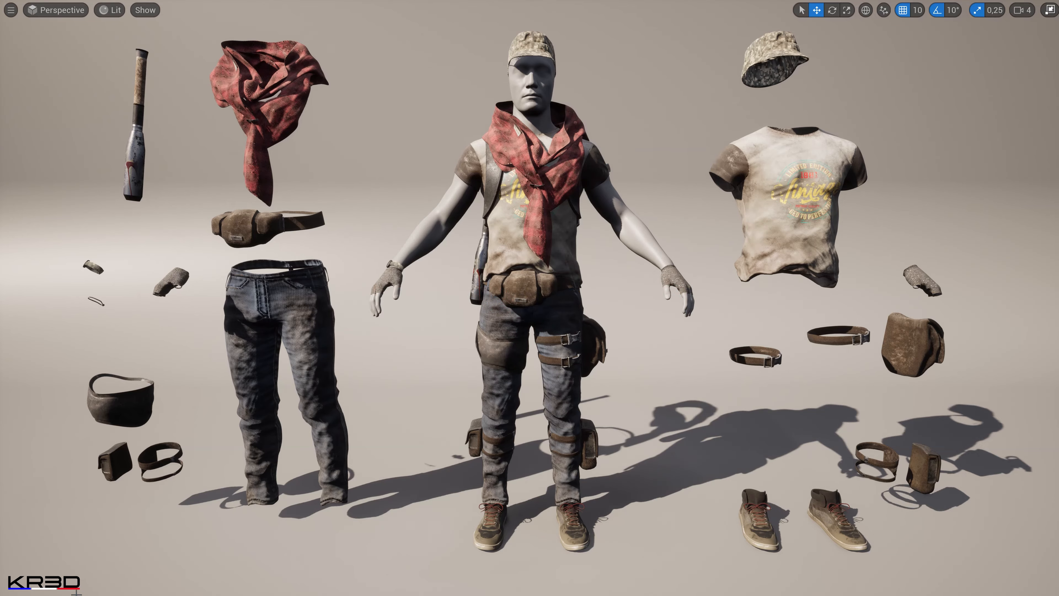
pyautogui.press('F11')
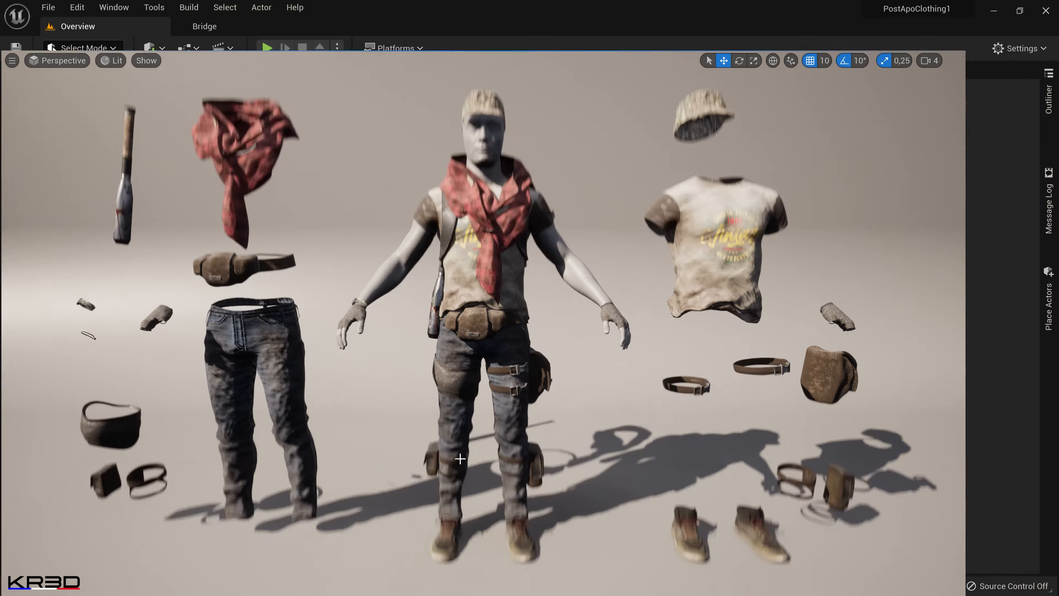
# Browse the project content down to the Master folder inside PostApoClothing's Materials to examine the master material.
pyautogui.click(4, 583)
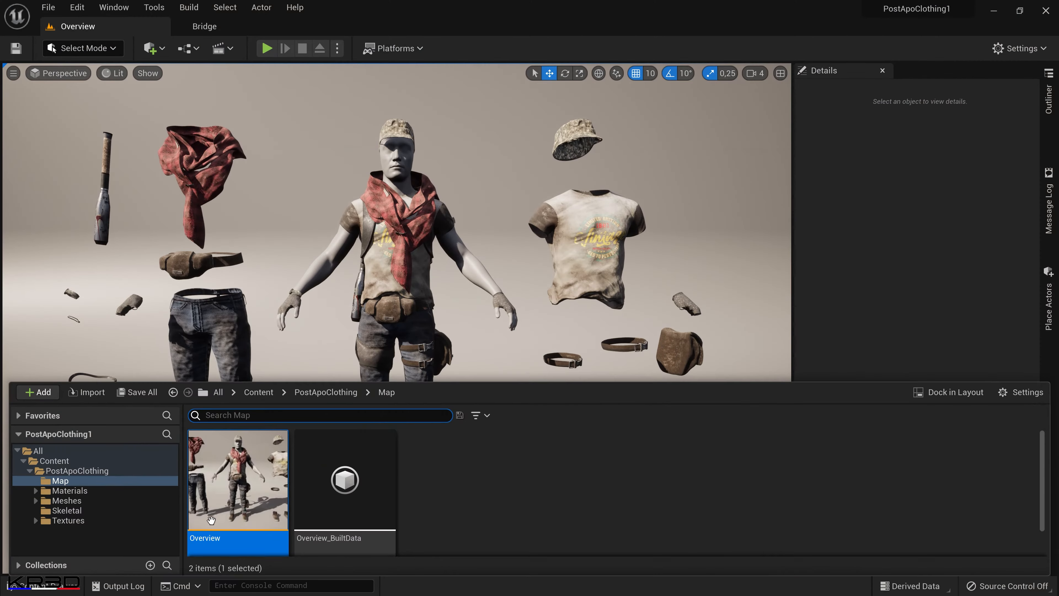
pyautogui.click(258, 393)
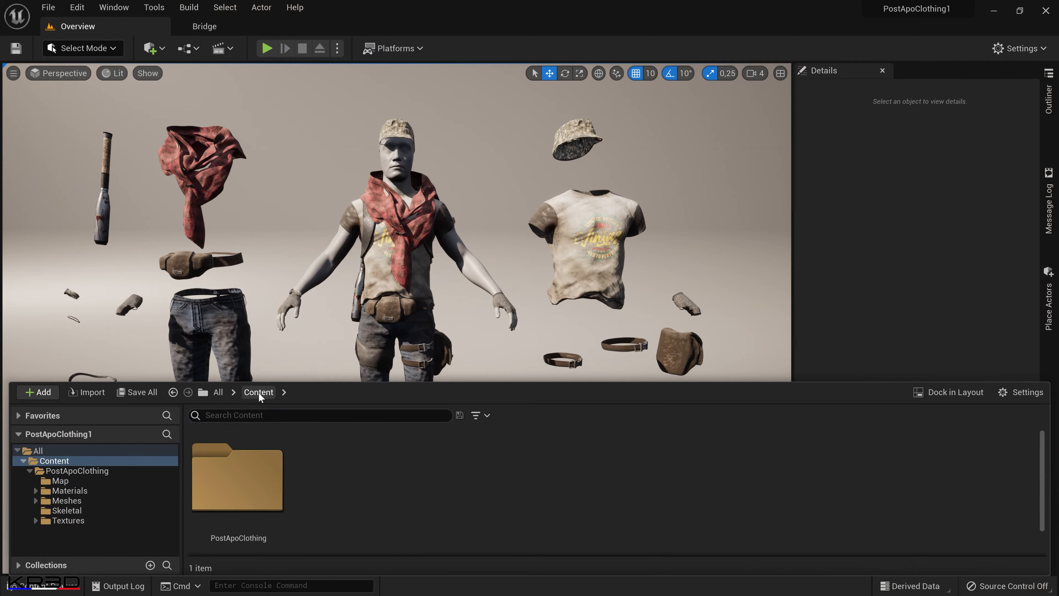
pyautogui.moveTo(259, 442); pyautogui.dragTo(251, 518)
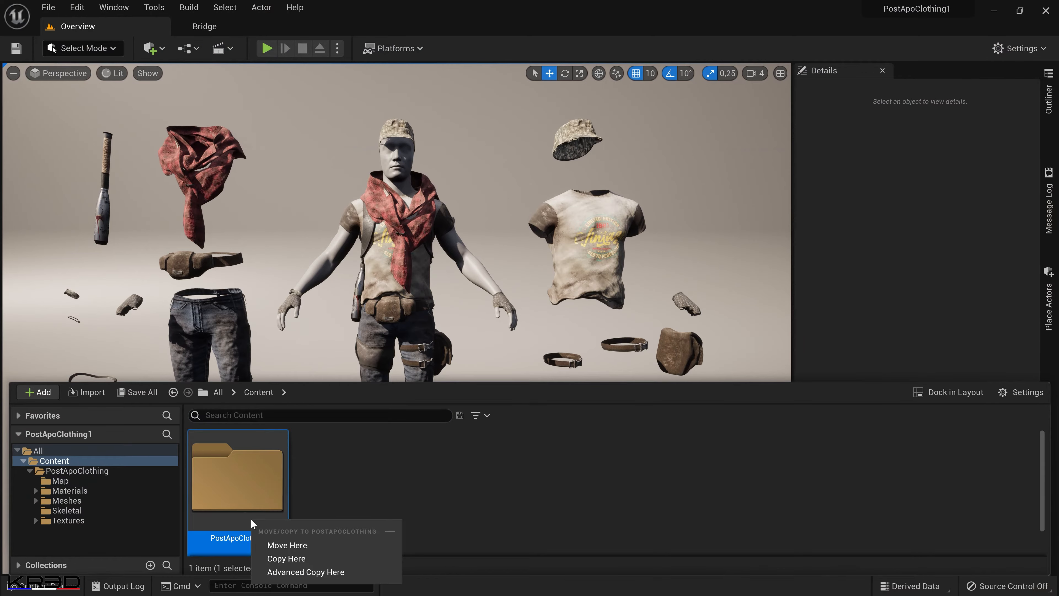
pyautogui.doubleClick(251, 499)
pyautogui.click(351, 496)
pyautogui.doubleClick(353, 495)
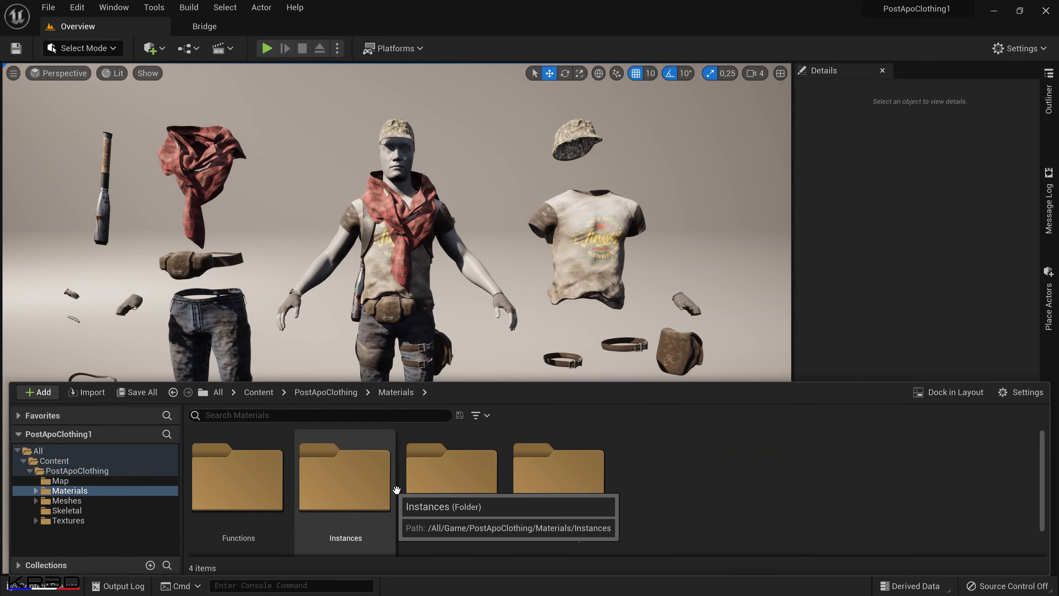
pyautogui.doubleClick(454, 486)
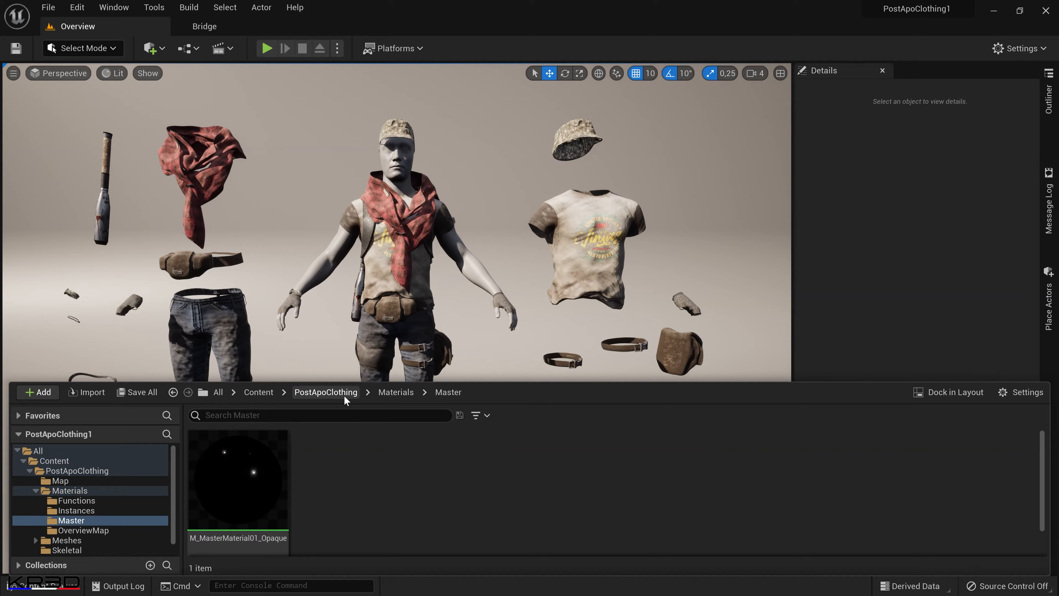
# Open the material instance MI_PostApoClothing1_02 from the Instances folder and examine the shirt print on its preview sphere.
pyautogui.click(399, 395)
pyautogui.doubleClick(362, 511)
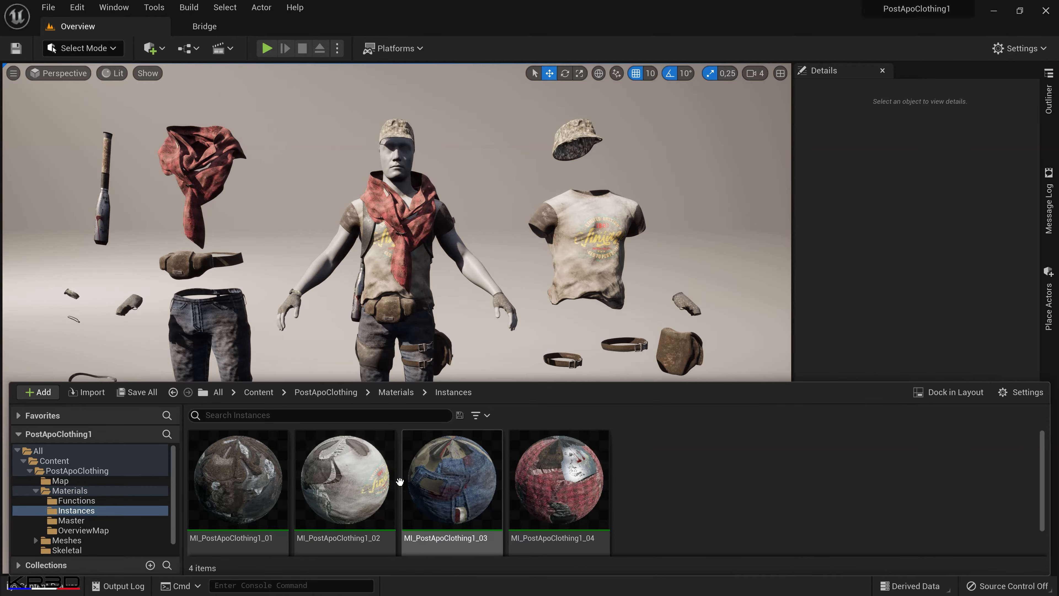
pyautogui.click(336, 474)
pyautogui.doubleClick(337, 476)
pyautogui.moveTo(270, 332)
pyautogui.mouseDown()
pyautogui.moveTo(328, 336)
pyautogui.moveTo(270, 333)
pyautogui.mouseUp()
pyautogui.moveTo(337, 331); pyautogui.dragTo(513, 338)
pyautogui.moveTo(287, 309)
pyautogui.mouseDown()
pyautogui.moveTo(179, 308)
pyautogui.moveTo(300, 309)
pyautogui.moveTo(288, 308)
pyautogui.mouseUp()
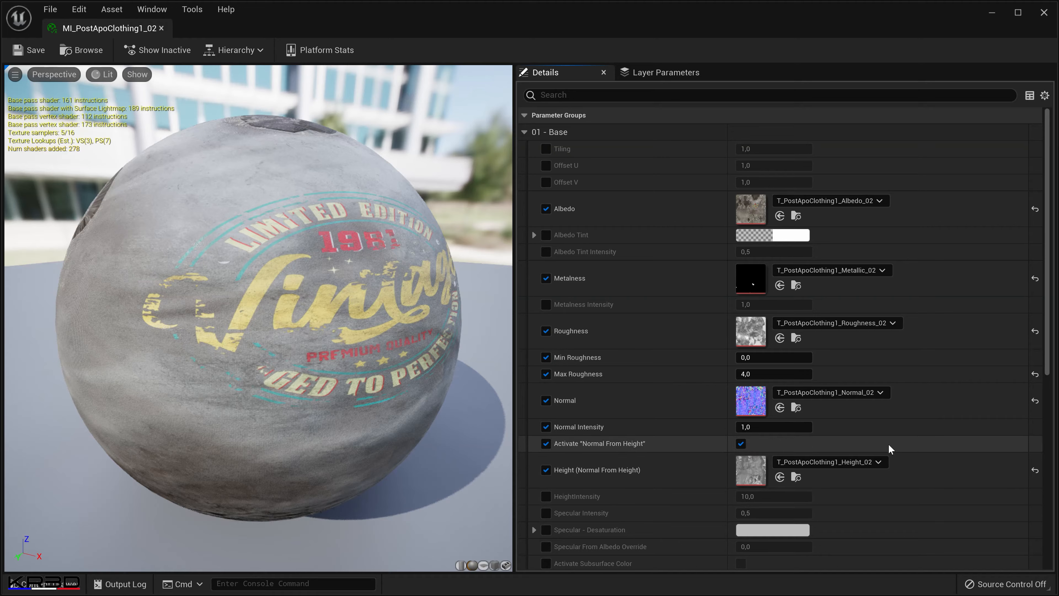
# Compare the material preview with Activate "Normal From Height" disabled and enabled, leaving the option enabled.
pyautogui.click(740, 445)
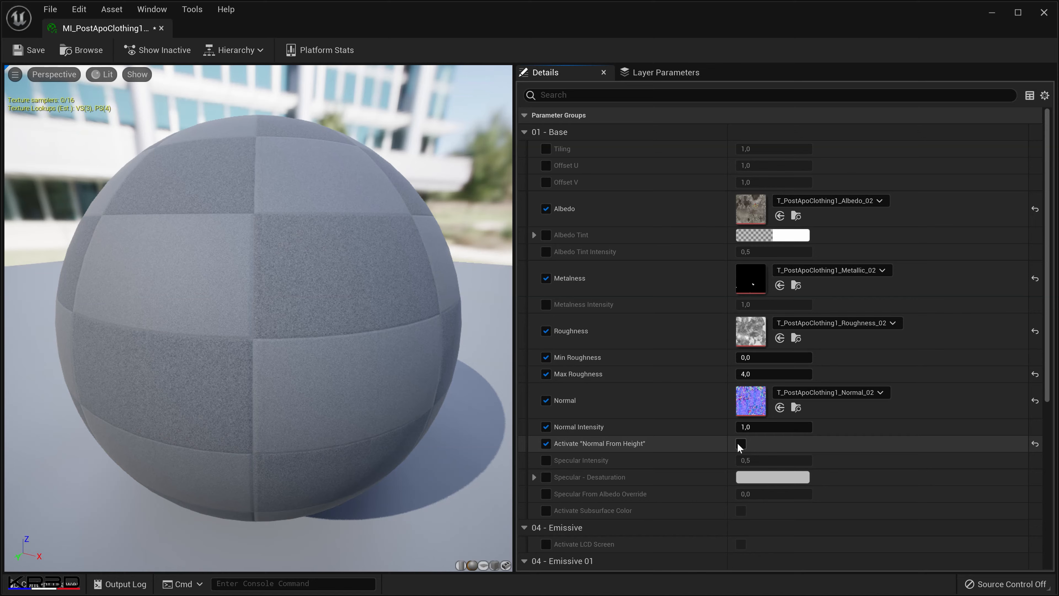
pyautogui.click(740, 445)
pyautogui.click(740, 444)
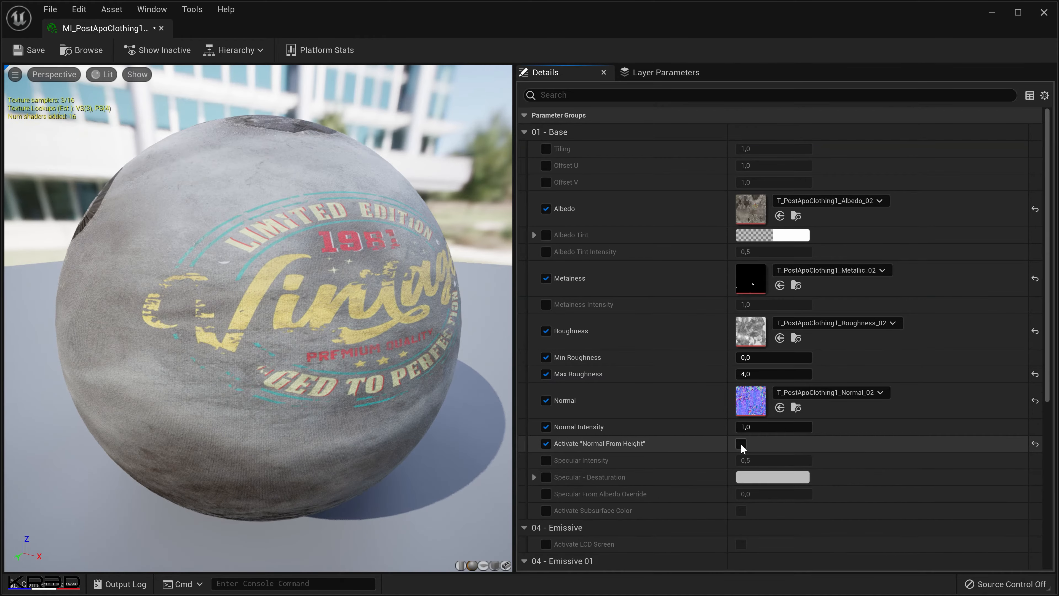
pyautogui.click(741, 444)
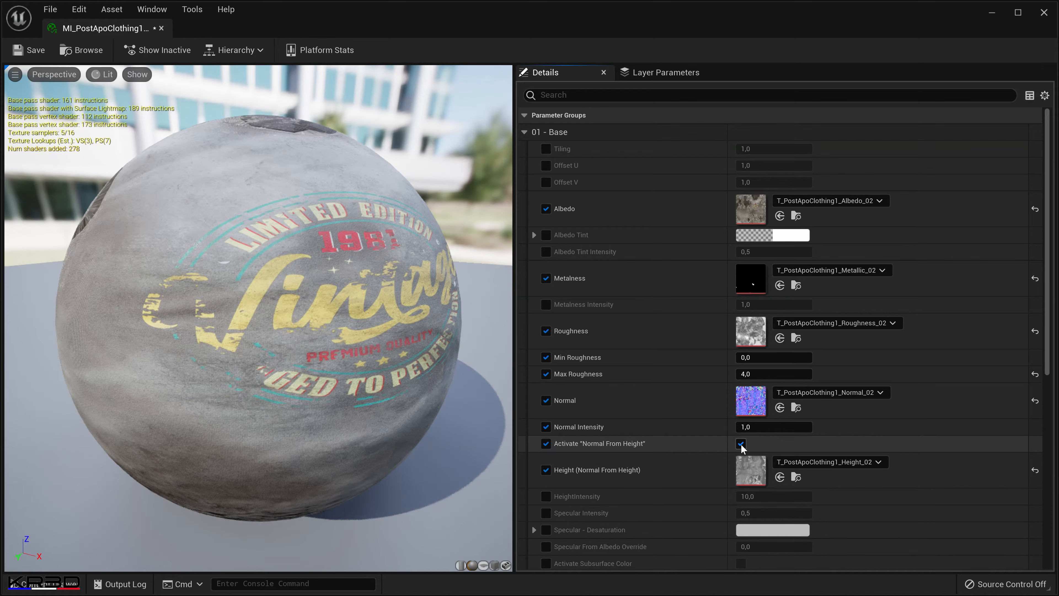
pyautogui.click(741, 444)
pyautogui.click(741, 444)
# Open the T_PostApoClothing1_Height_02 texture, examine it up close and as a whole, and close it.
pyautogui.doubleClick(753, 470)
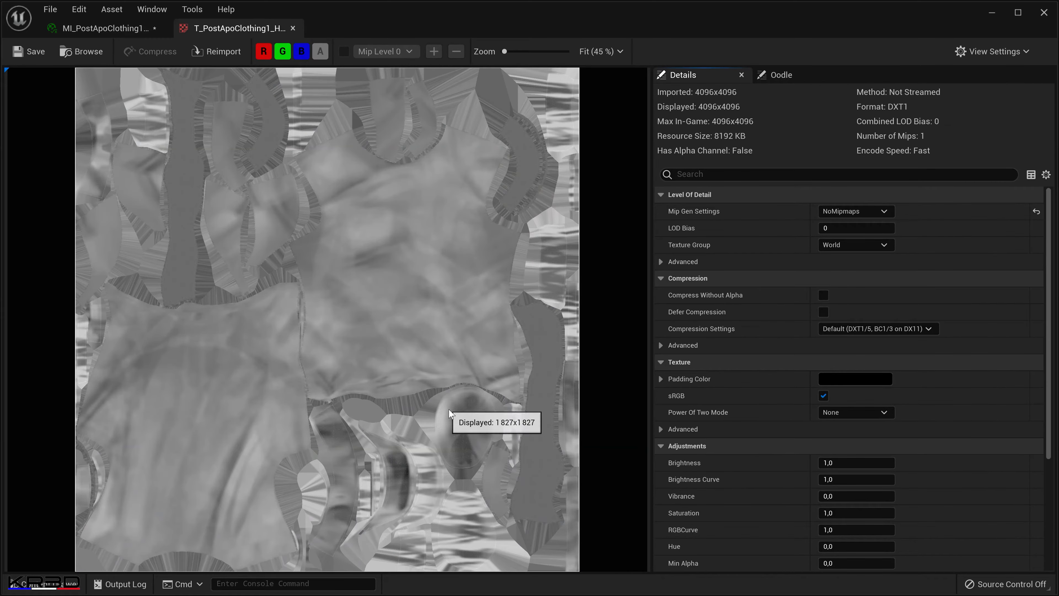
pyautogui.scroll(3, 420, 358)
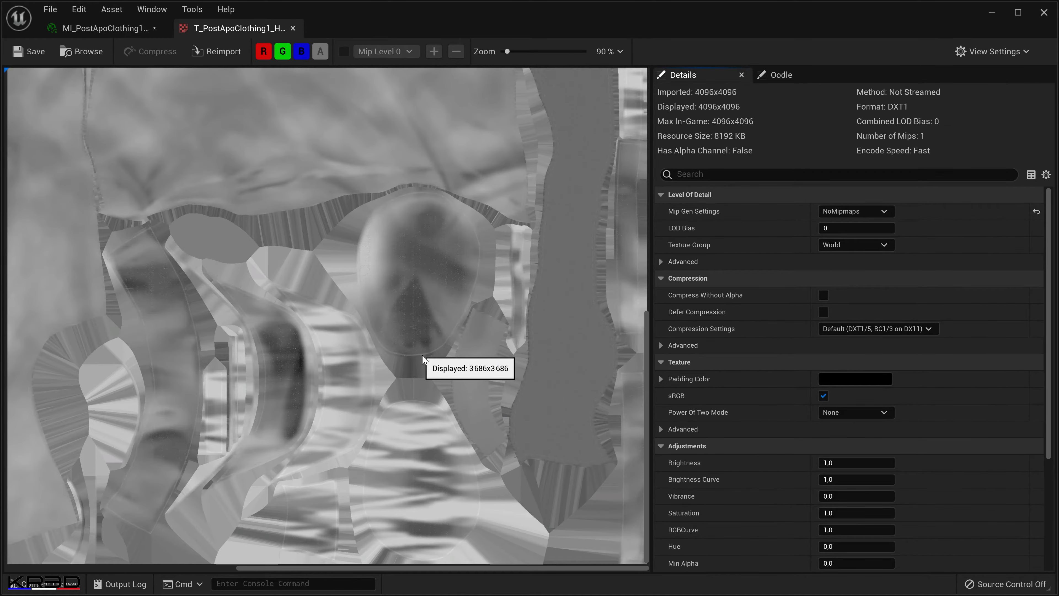
pyautogui.scroll(-4, 422, 359)
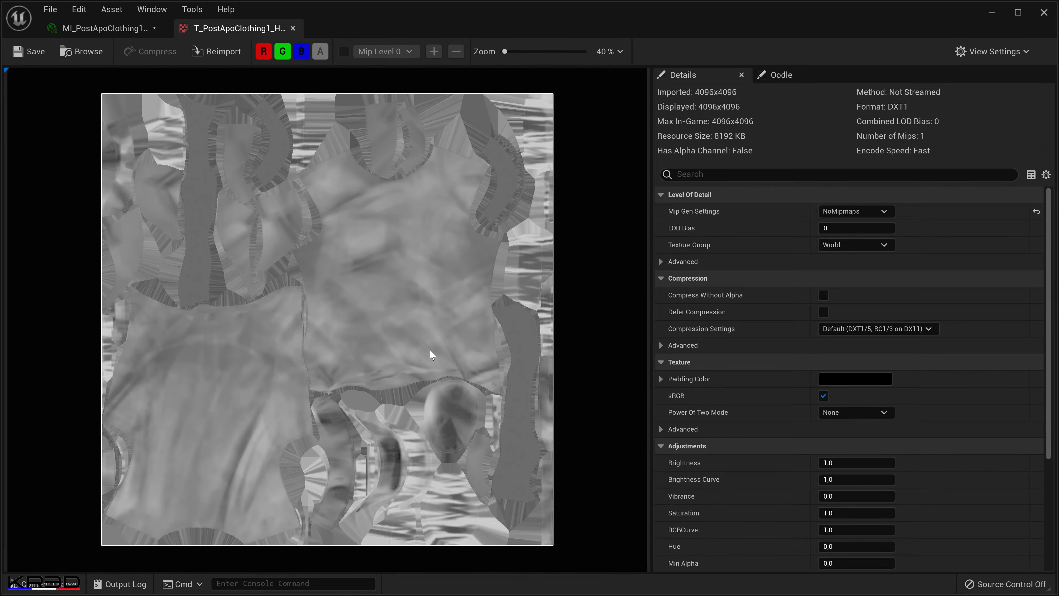
pyautogui.click(292, 28)
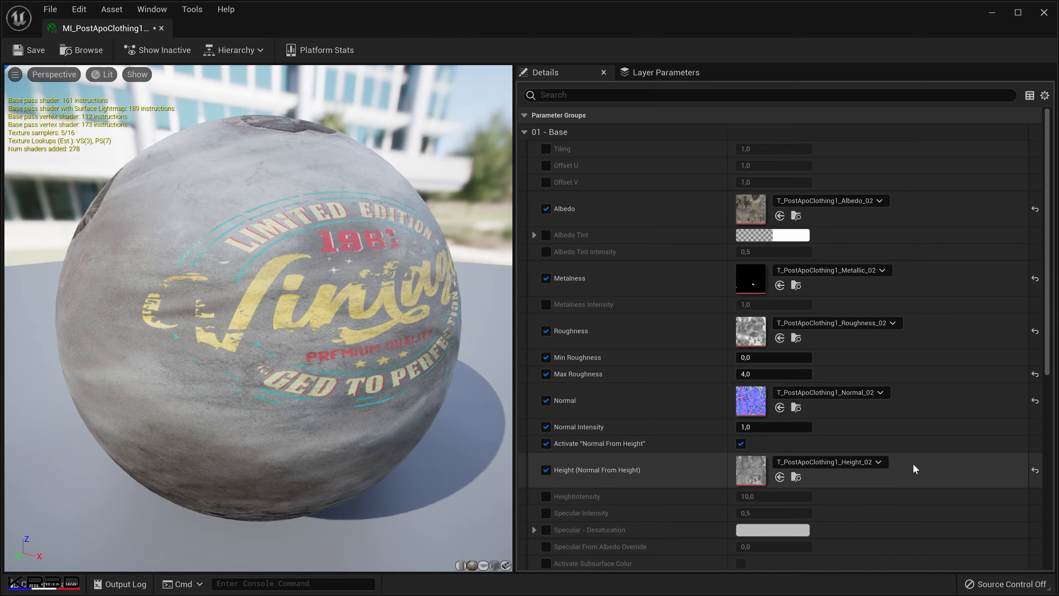
# Review the remaining base and emissive parameters of the material instance and close its editor.
pyautogui.scroll(-3, 922, 467)
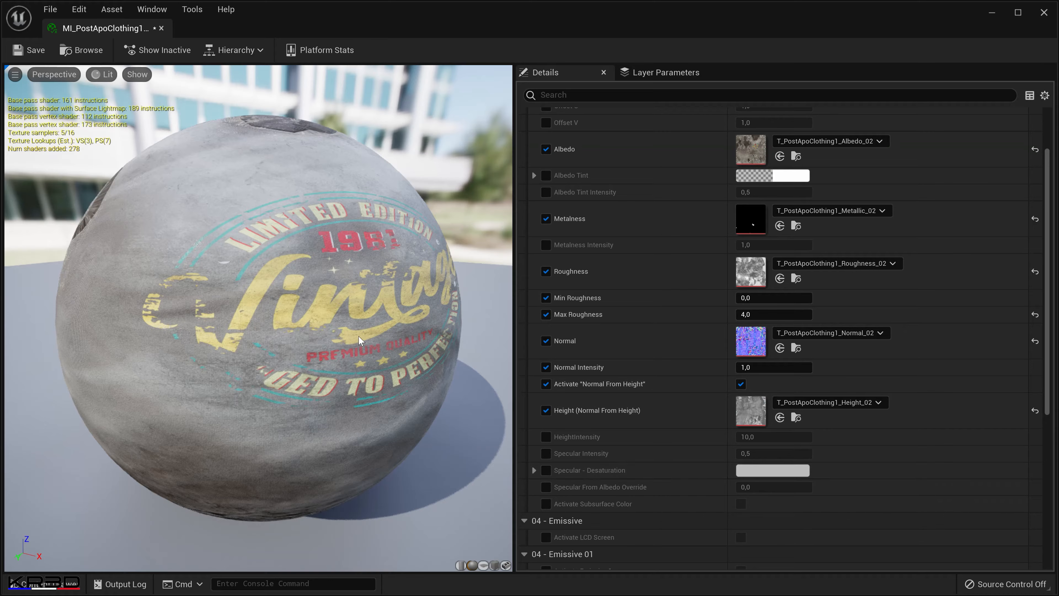
pyautogui.scroll(-5, 796, 422)
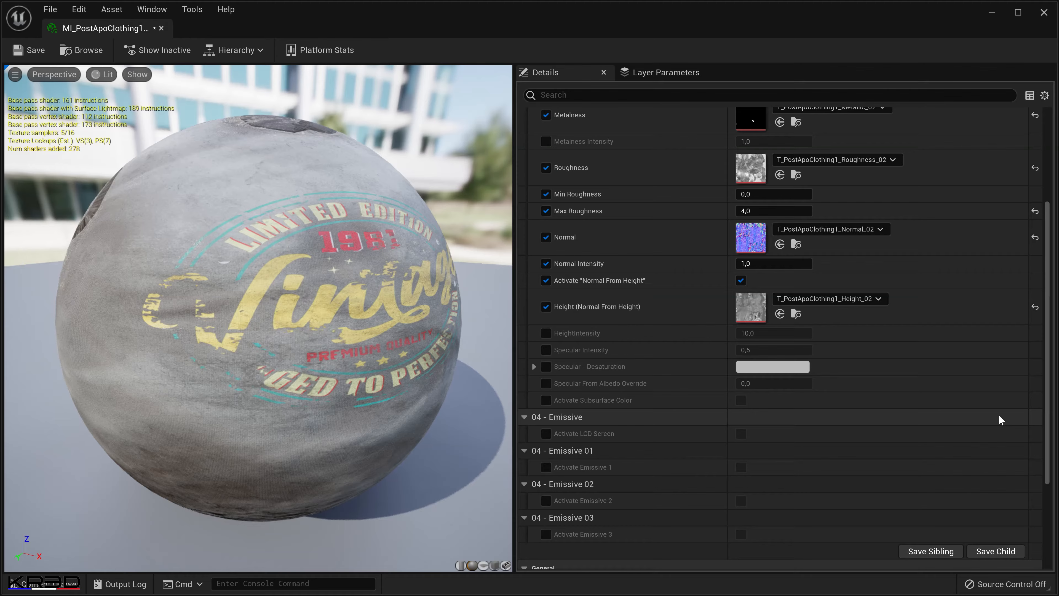
pyautogui.scroll(5, 999, 415)
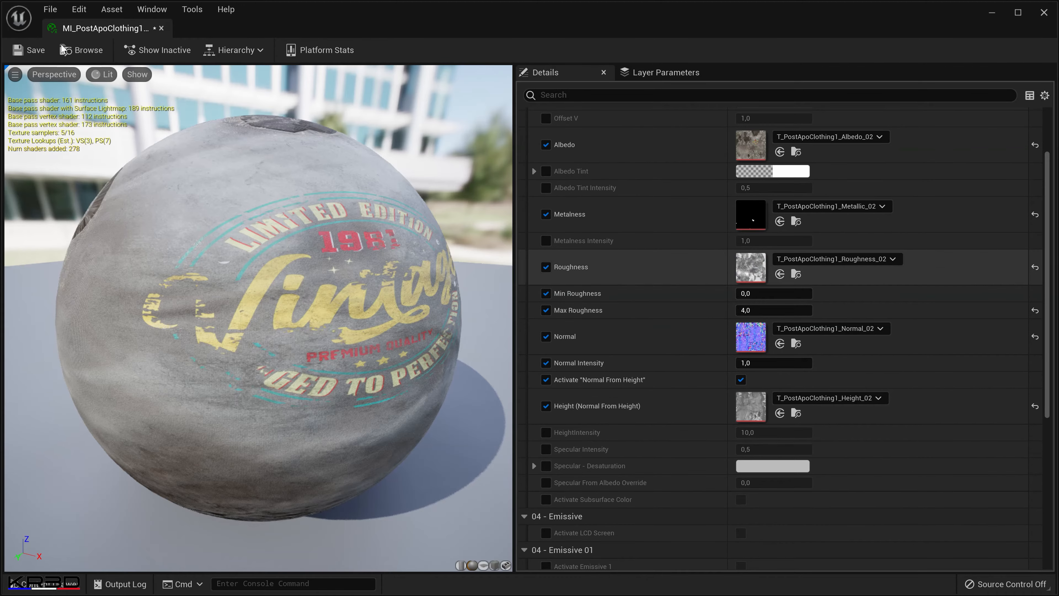
pyautogui.click(162, 29)
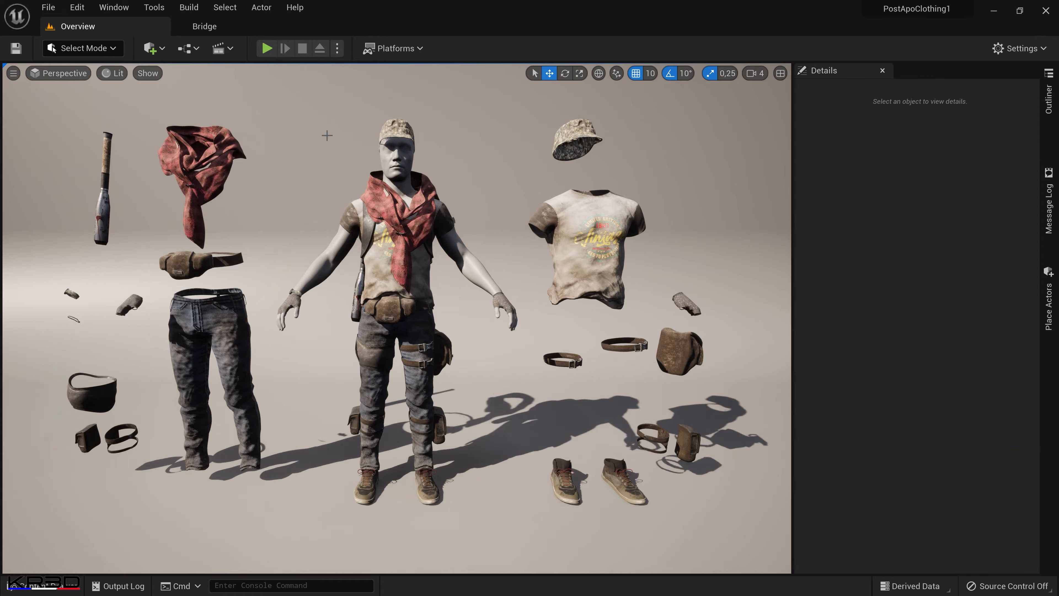
# Examine the contents of the OverviewMap and Functions folders inside Materials.
pyautogui.click(39, 586)
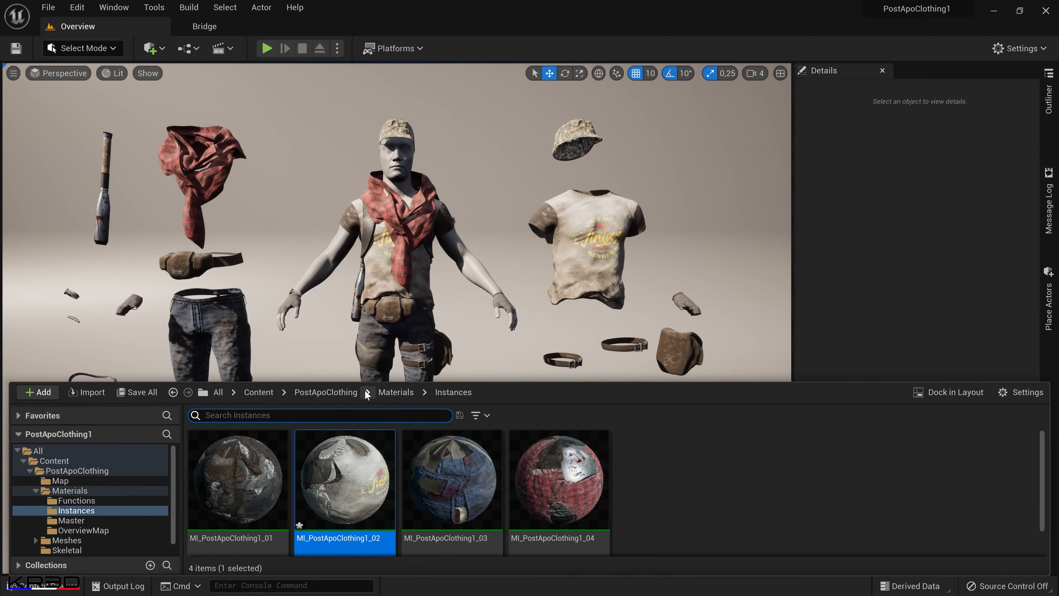
pyautogui.click(387, 393)
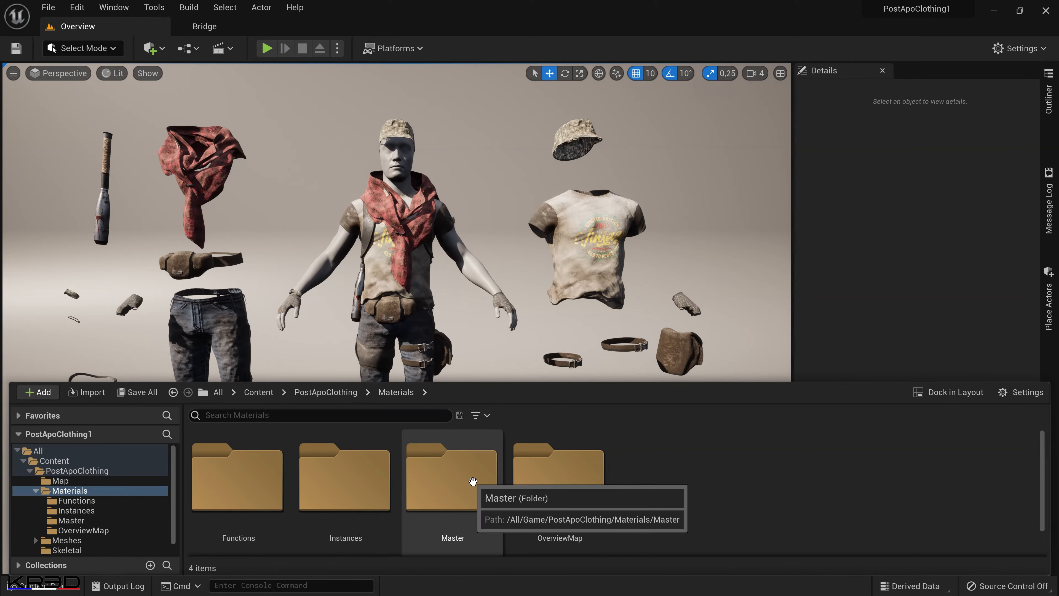
pyautogui.doubleClick(555, 484)
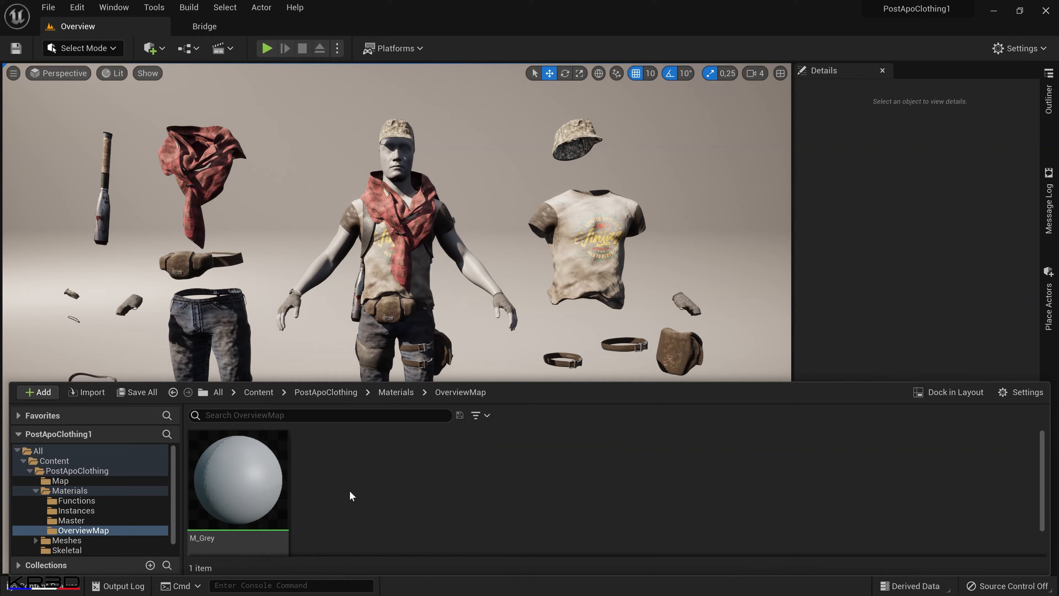
pyautogui.click(388, 392)
pyautogui.doubleClick(239, 488)
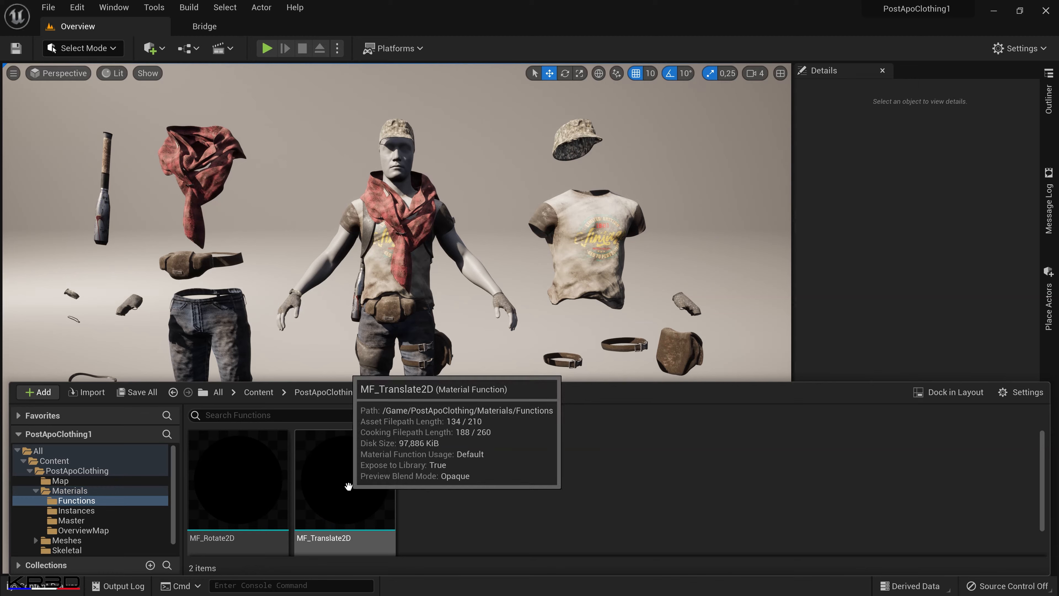
# Go to the PostApoClothing Meshes folder and make the asset thumbnails smaller.
pyautogui.click(337, 392)
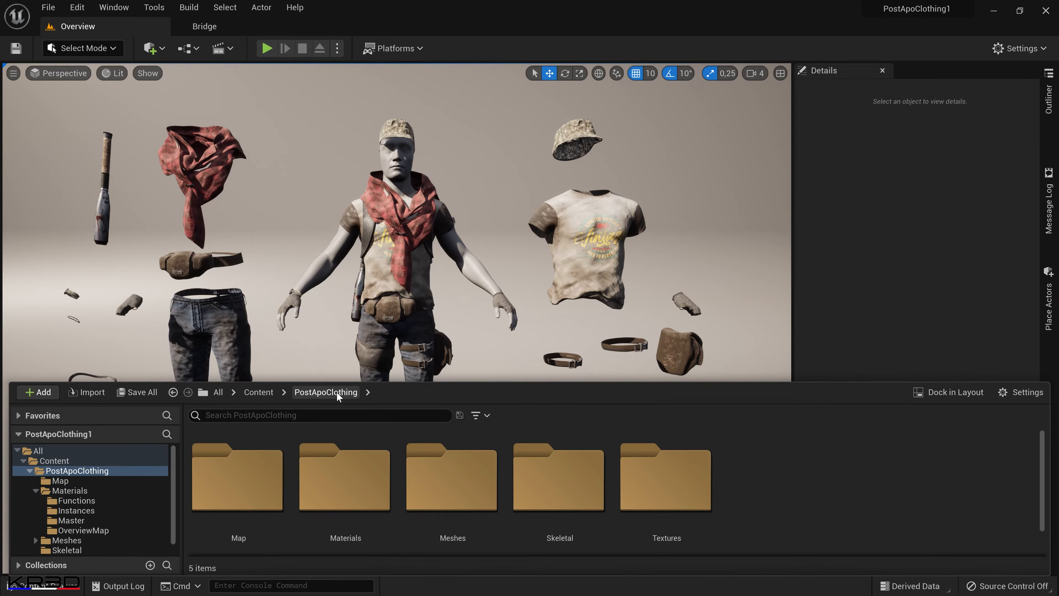
pyautogui.doubleClick(480, 483)
pyautogui.click(1035, 390)
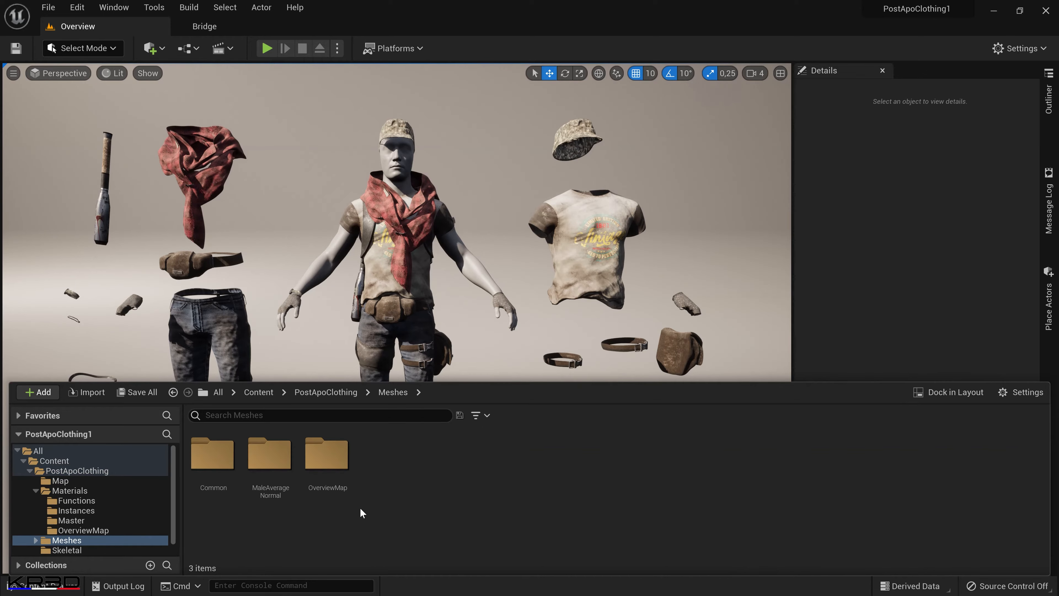
# Open the SM_Bat static mesh from the Common folder, inspect the bat from several angles, and close it.
pyautogui.doubleClick(218, 469)
pyautogui.click(223, 466)
pyautogui.doubleClick(225, 466)
pyautogui.moveTo(378, 386); pyautogui.dragTo(325, 385, button='right')
pyautogui.moveTo(378, 386); pyautogui.dragTo(302, 275, button='middle')
pyautogui.moveTo(379, 386); pyautogui.dragTo(401, 455, button='right')
pyautogui.moveTo(250, 334); pyautogui.dragTo(375, 322, button='right')
pyautogui.moveTo(349, 389); pyautogui.dragTo(411, 350, button='right')
pyautogui.moveTo(483, 384); pyautogui.dragTo(734, 384)
pyautogui.moveTo(605, 393)
pyautogui.mouseDown(button='right')
pyautogui.moveTo(586, 378)
pyautogui.moveTo(579, 386)
pyautogui.moveTo(609, 386)
pyautogui.moveTo(589, 398)
pyautogui.mouseUp(button='right')
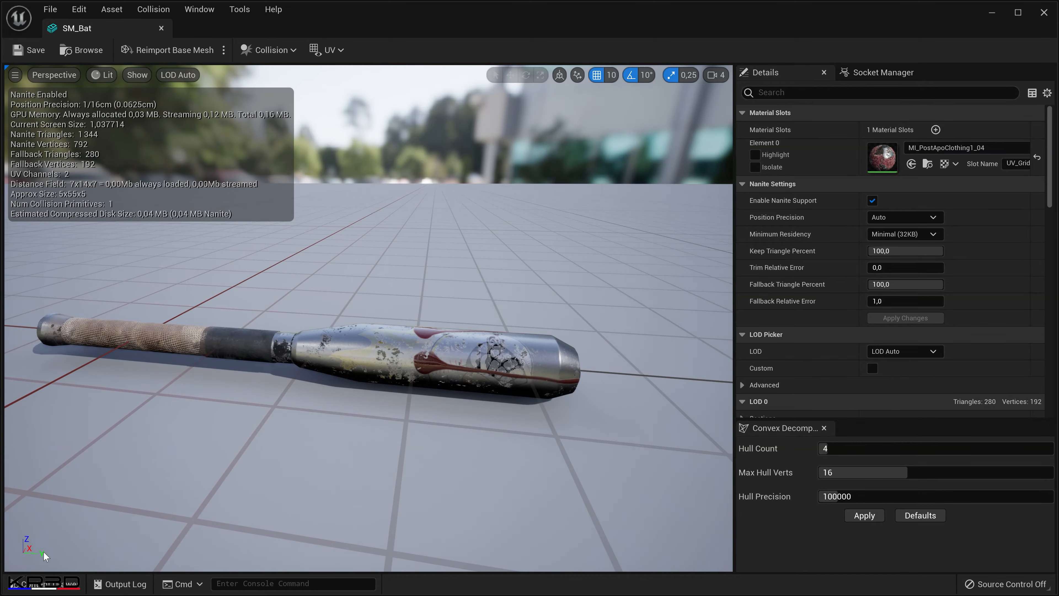
pyautogui.click(161, 28)
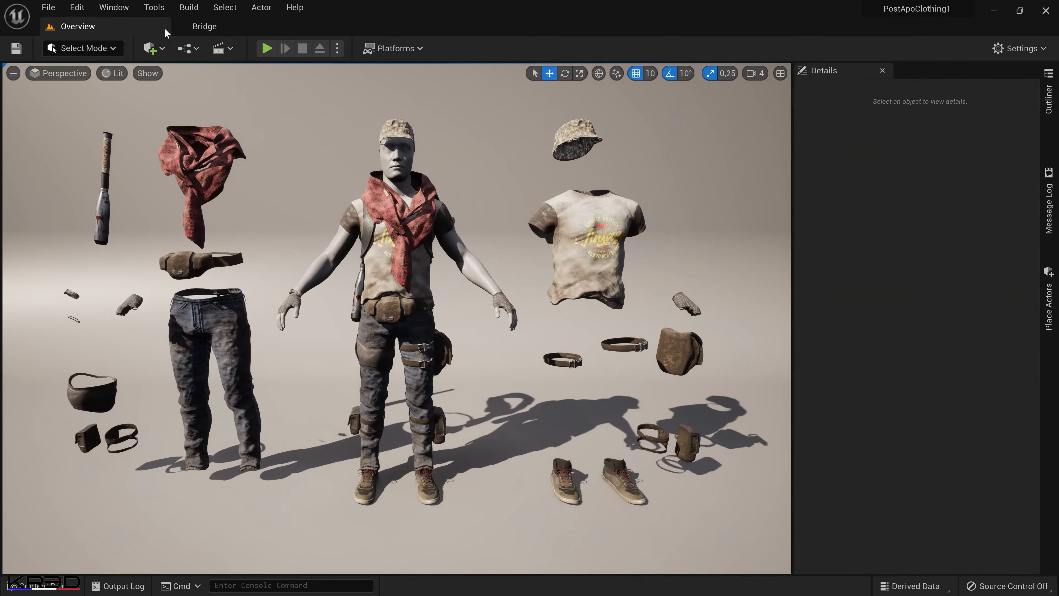
# Open the MaleAverageNormal mesh folder and enlarge the content browser to examine all its physics assets and skeletal meshes.
pyautogui.click(42, 584)
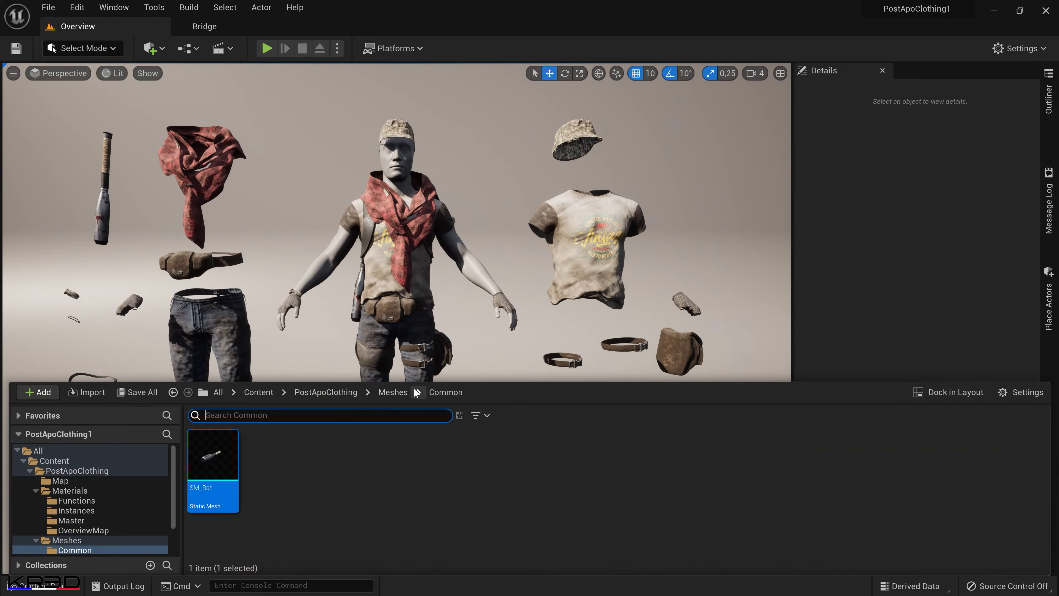
pyautogui.click(393, 392)
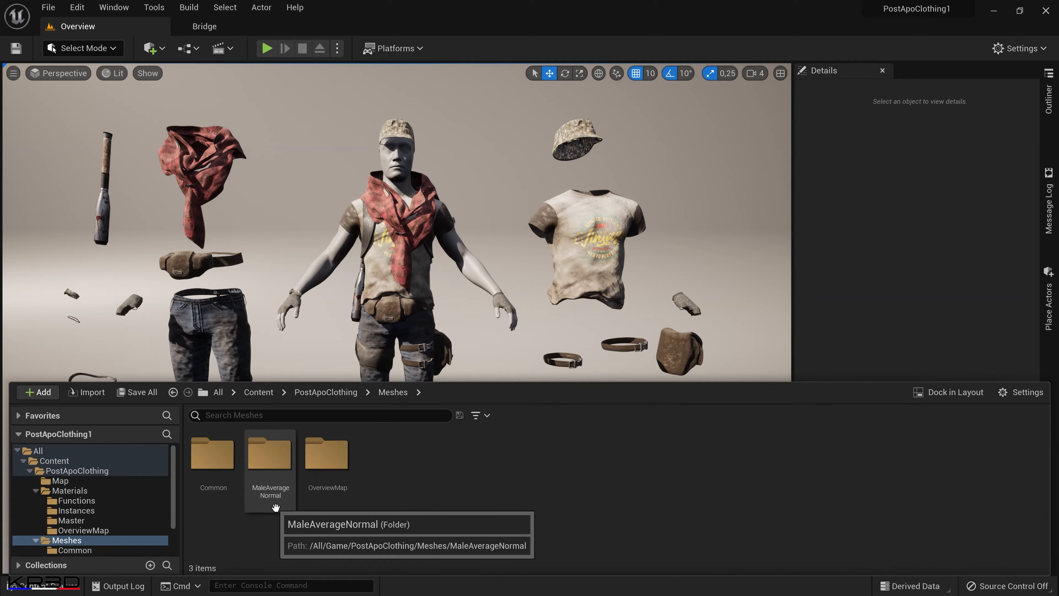
pyautogui.doubleClick(275, 507)
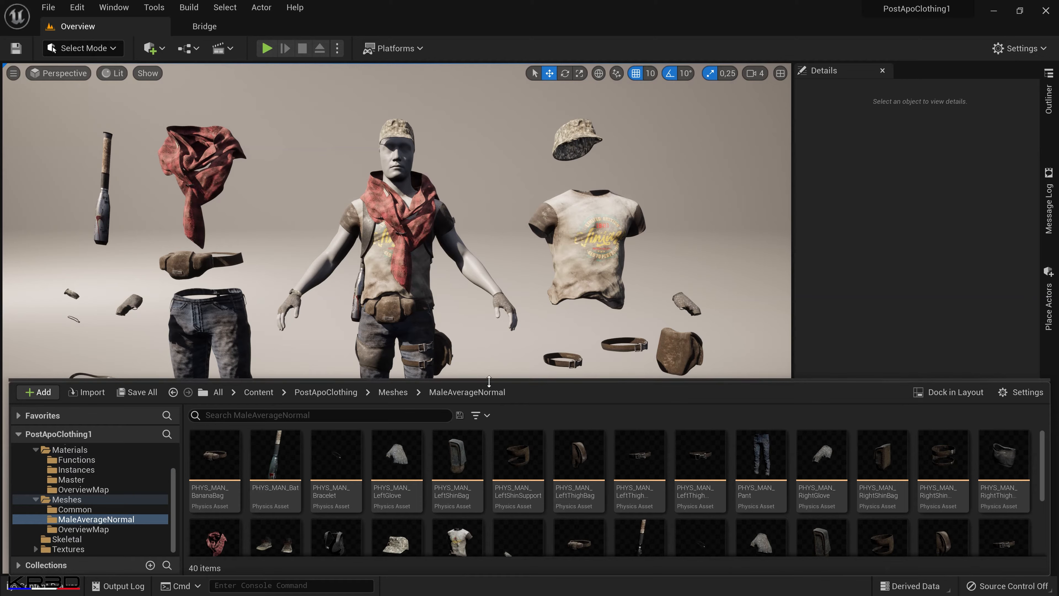
pyautogui.moveTo(489, 381); pyautogui.dragTo(489, 222)
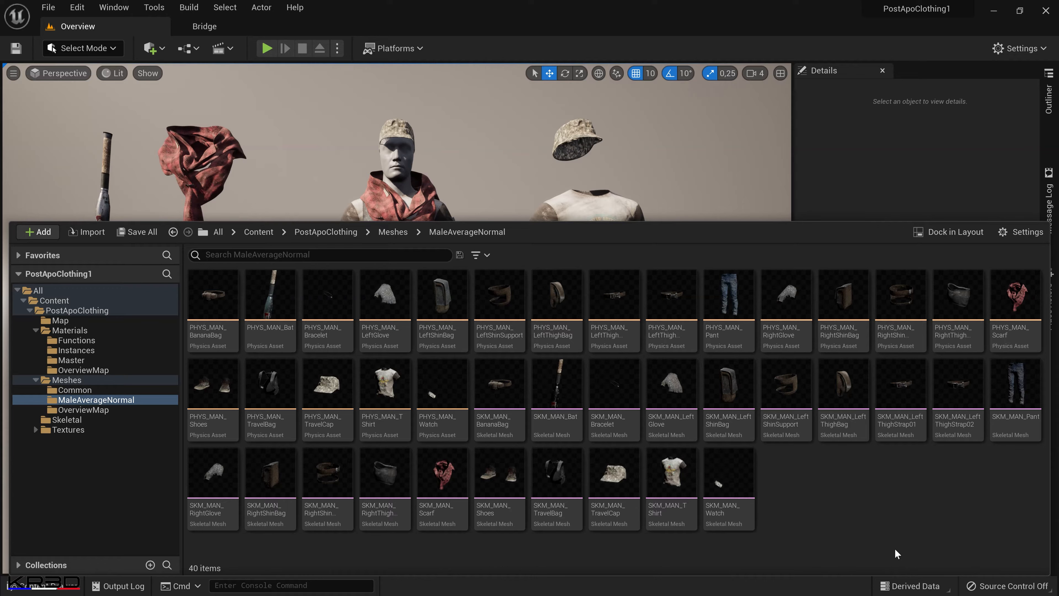
pyautogui.click(499, 385)
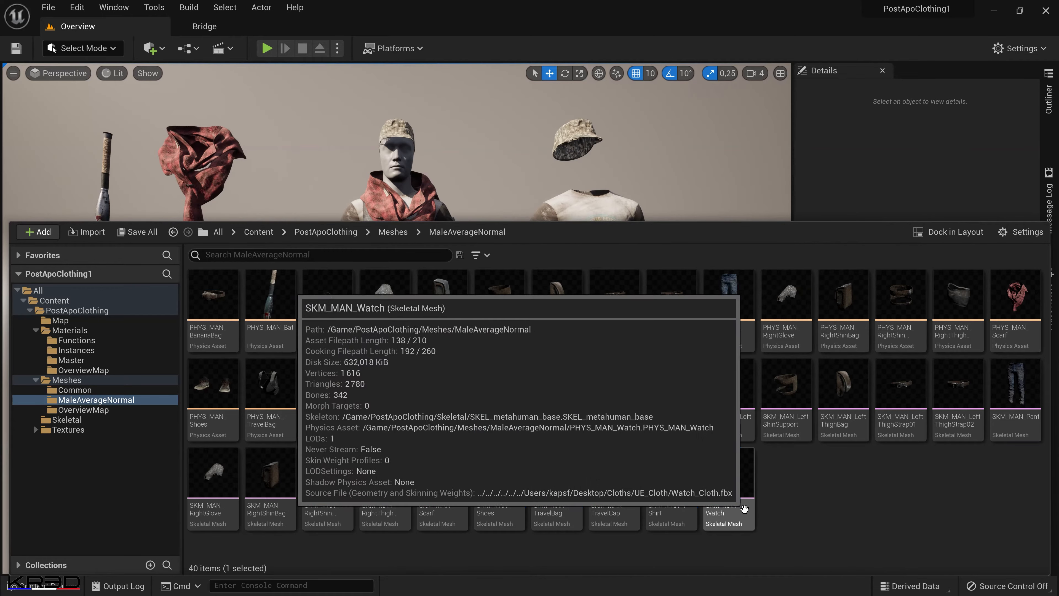
# Select all the skeletal meshes in MaleAverageNormal, look at the outfit in the level, and return to the content browser with nothing selected.
pyautogui.keyDown('shift'); pyautogui.click(744, 508); pyautogui.keyUp('shift')
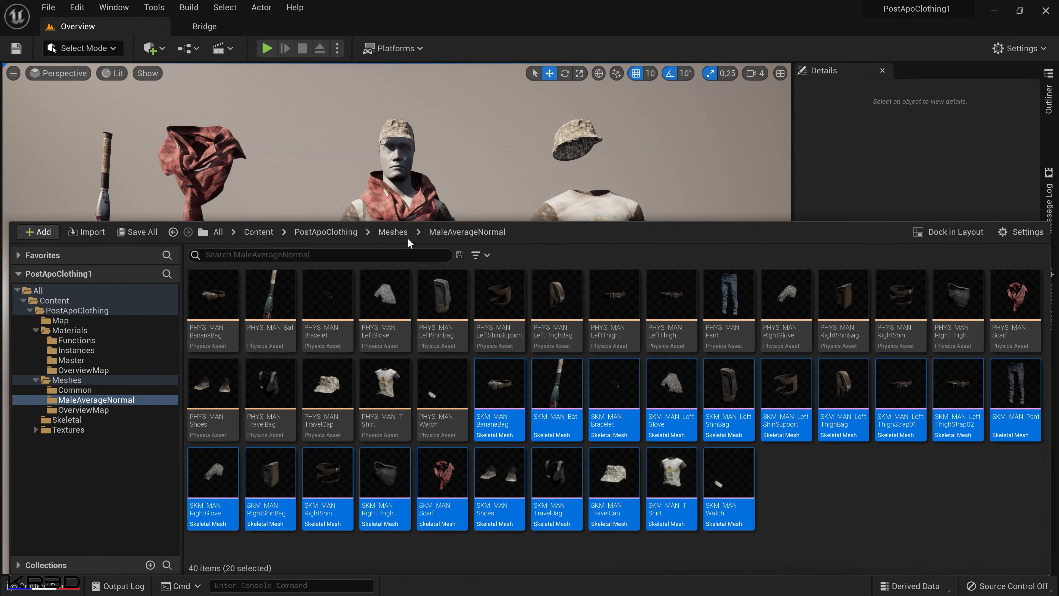
pyautogui.click(414, 175)
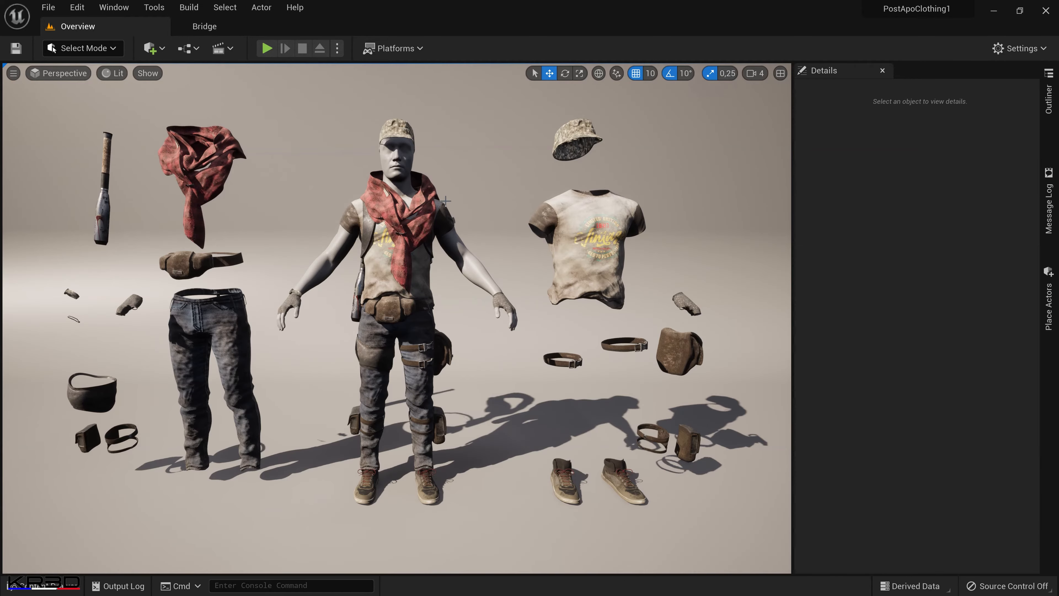
pyautogui.press('F11')
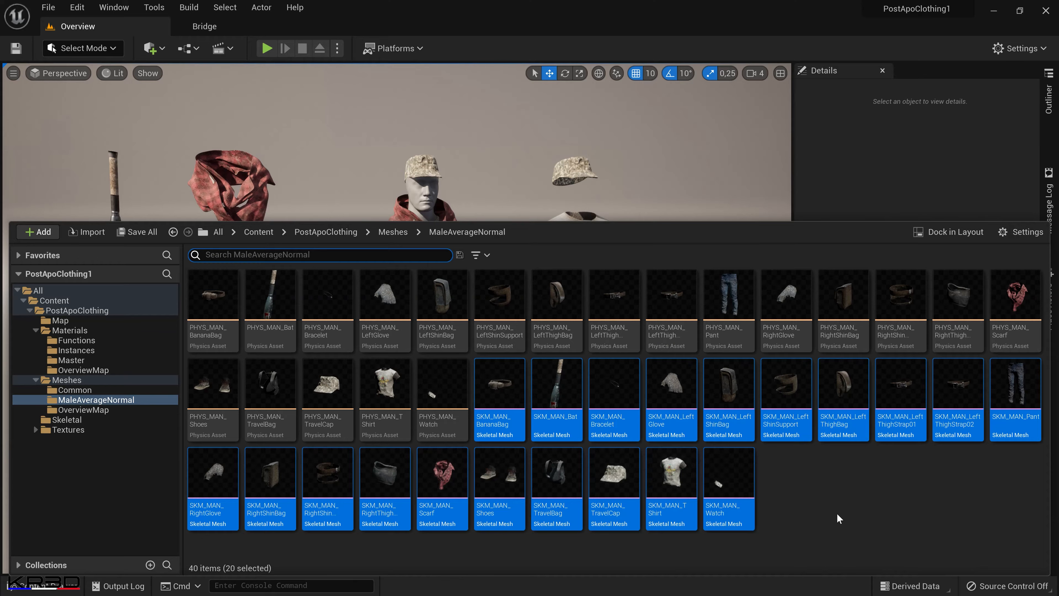
pyautogui.click(461, 269)
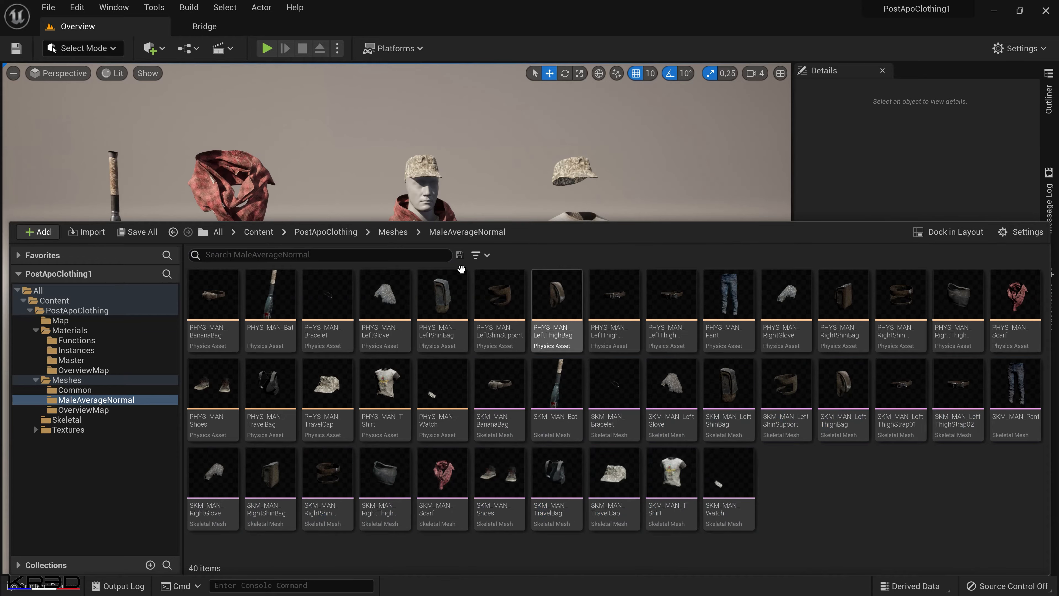
# Examine the contents of the OverviewMap folder inside Meshes and of the PostApoClothing Skeletal folder.
pyautogui.click(393, 233)
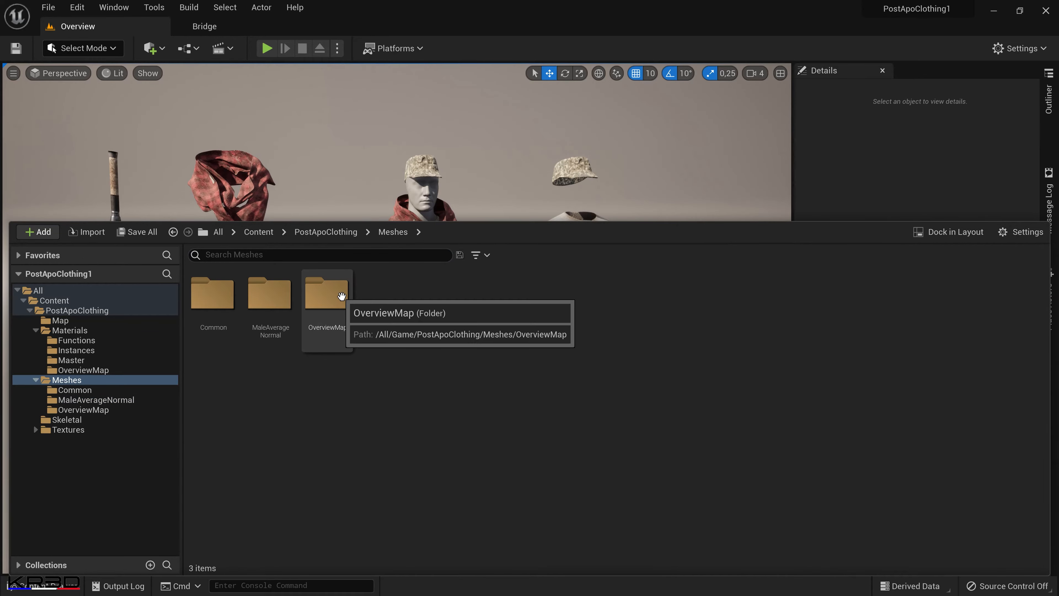
pyautogui.doubleClick(341, 296)
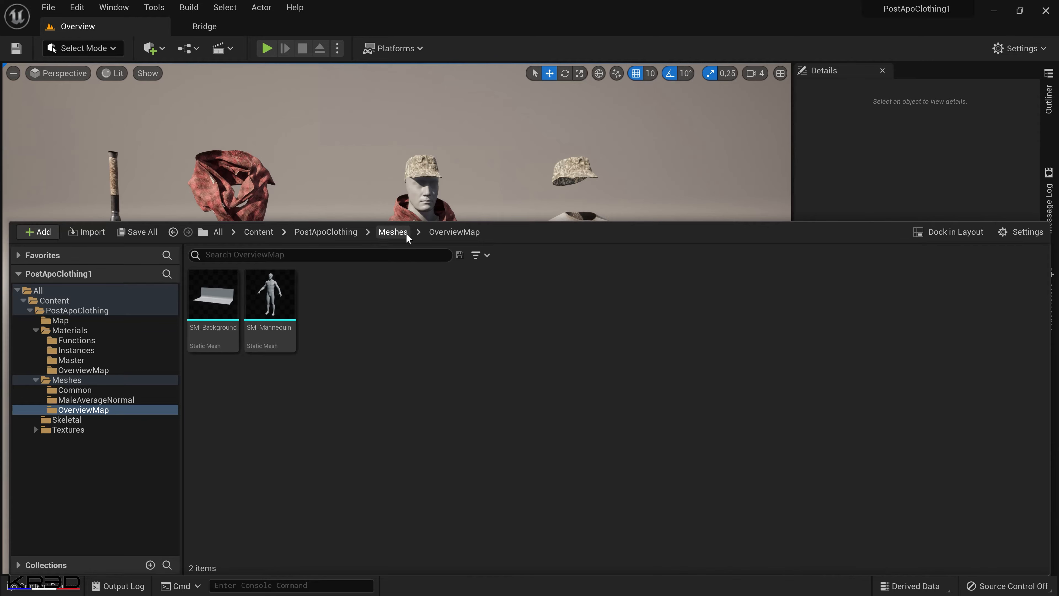
pyautogui.click(336, 232)
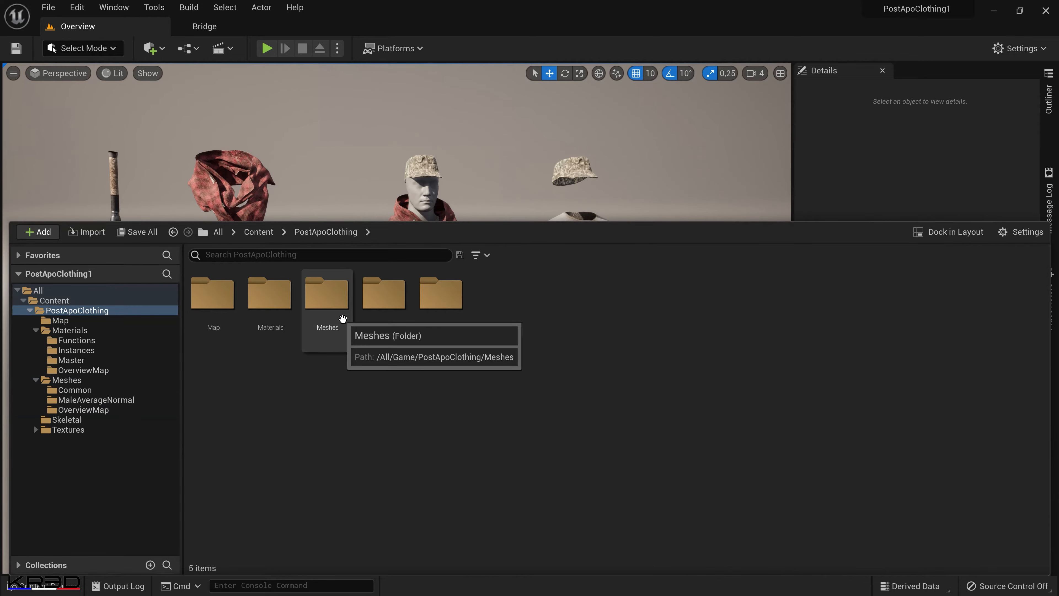
pyautogui.doubleClick(395, 313)
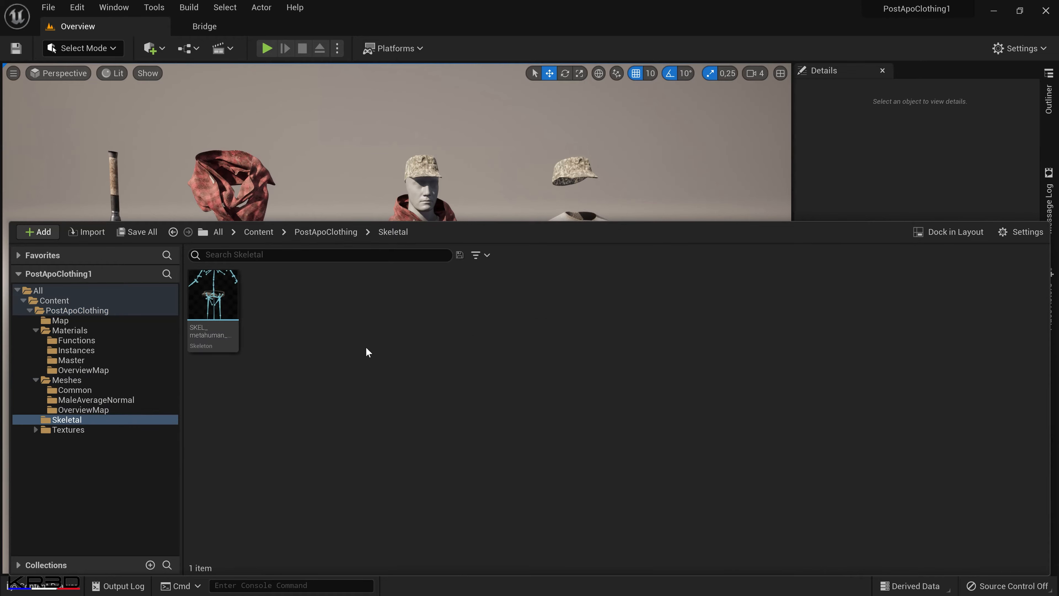
# Examine the textures in the PostApoClothing Textures folder and in its Useful subfolder.
pyautogui.moveTo(208, 314)
pyautogui.click(329, 233)
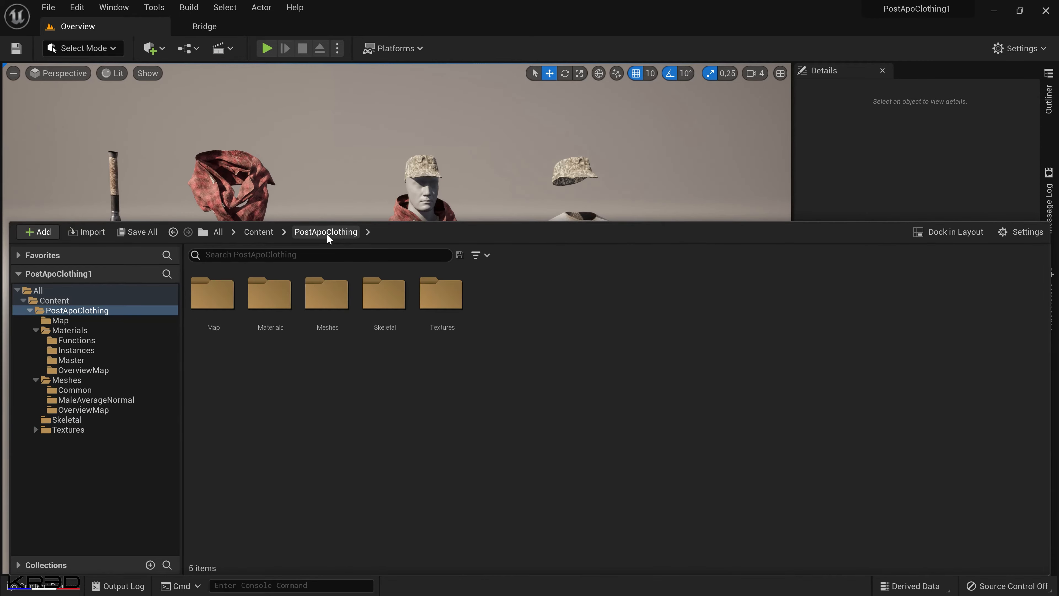
pyautogui.click(439, 306)
pyautogui.doubleClick(451, 306)
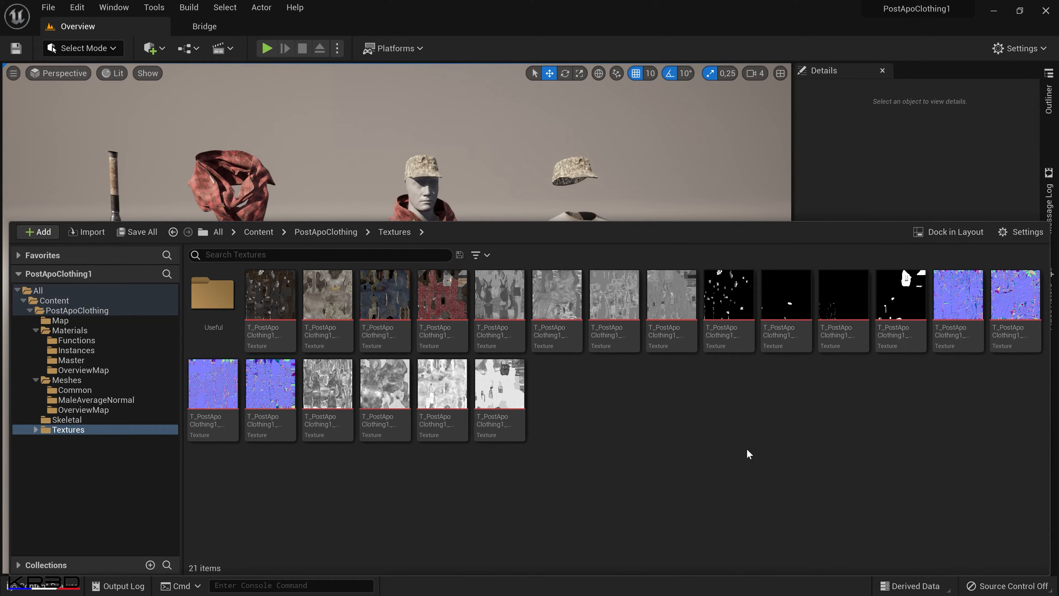
pyautogui.moveTo(484, 413)
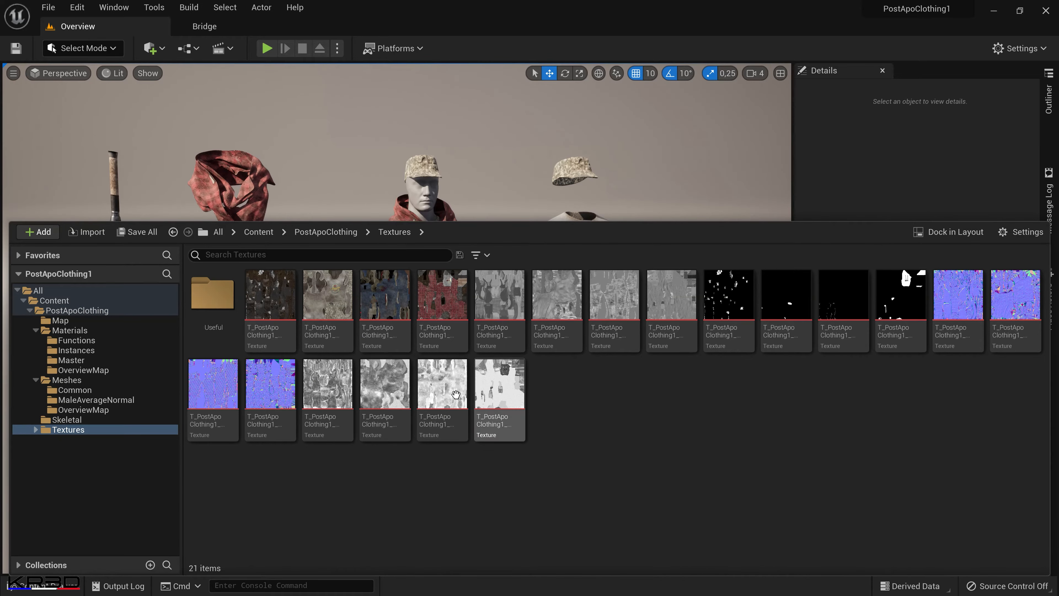
pyautogui.doubleClick(212, 294)
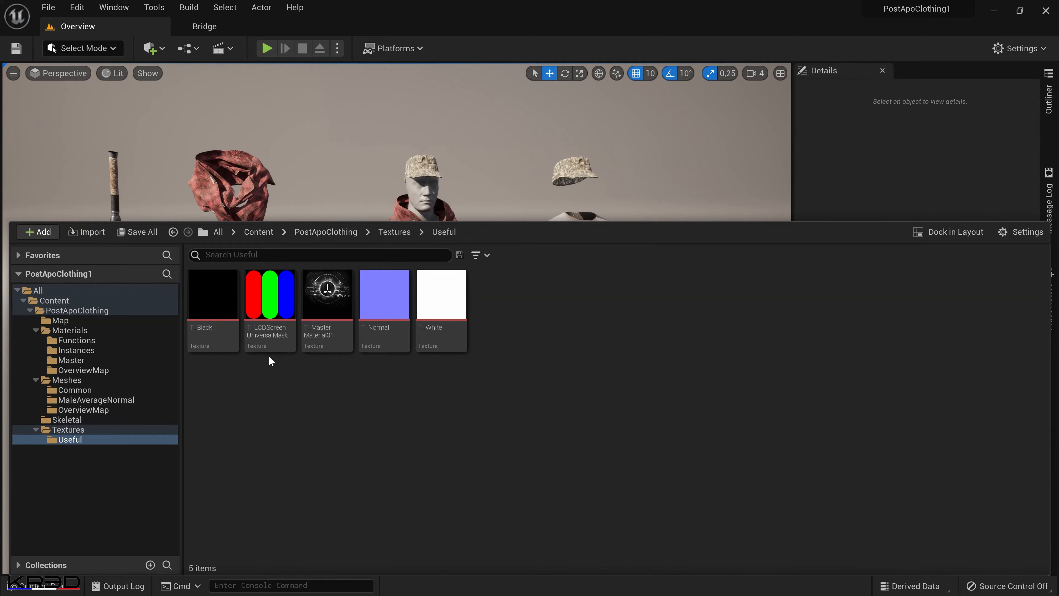
pyautogui.moveTo(261, 330)
pyautogui.click(391, 233)
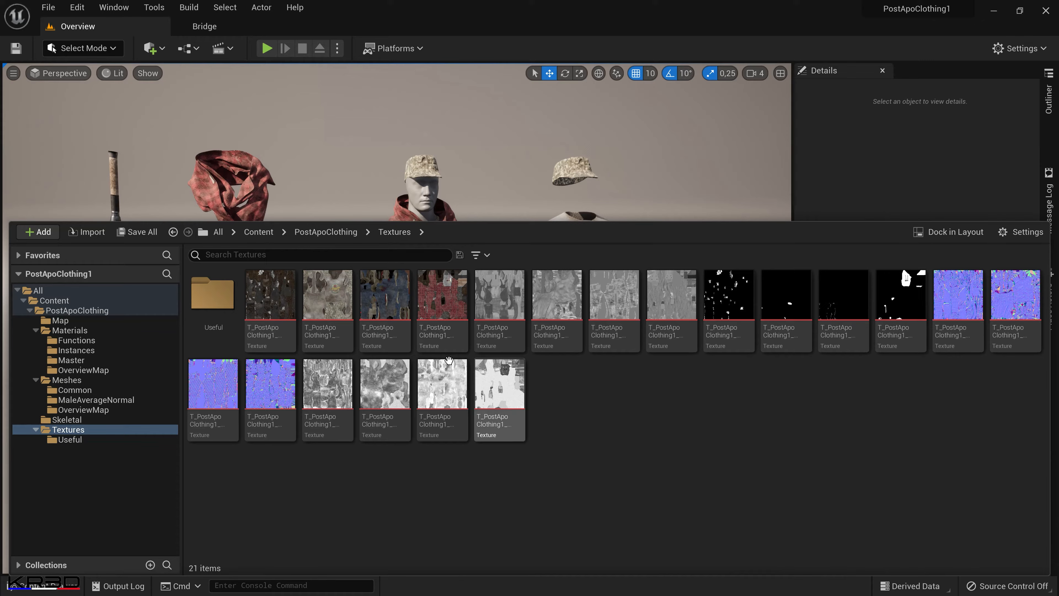
# Highlight the PostApoClothing texture sets one group after another: color maps, grayscale maps, black-and-white masks, normal maps and the last four grayscale maps.
pyautogui.click(270, 294)
pyautogui.keyDown('shift'); pyautogui.click(432, 294); pyautogui.keyUp('shift')
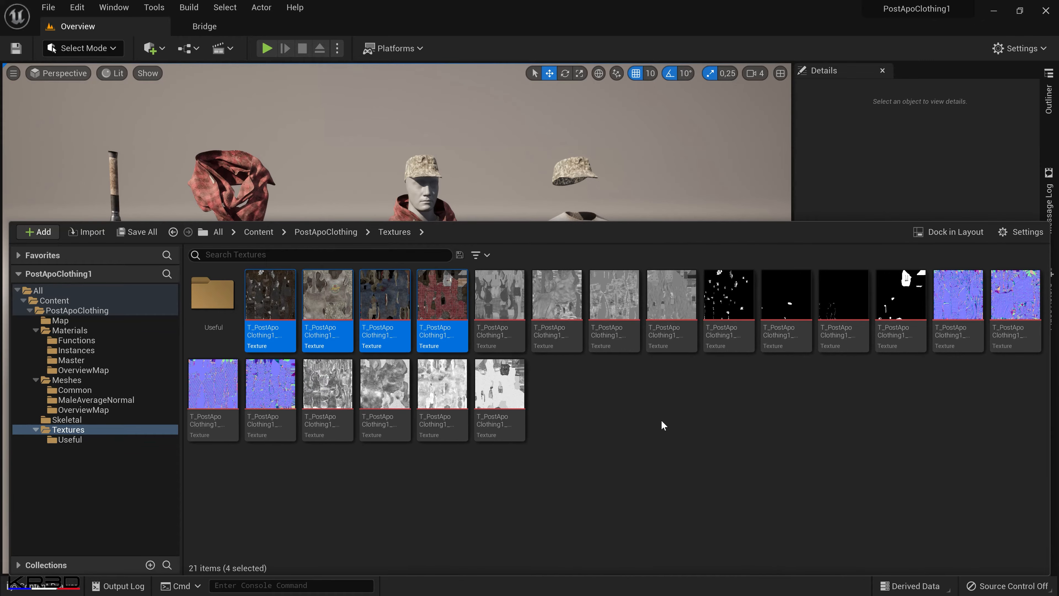
pyautogui.click(499, 294)
pyautogui.keyDown('shift'); pyautogui.click(676, 321); pyautogui.keyUp('shift')
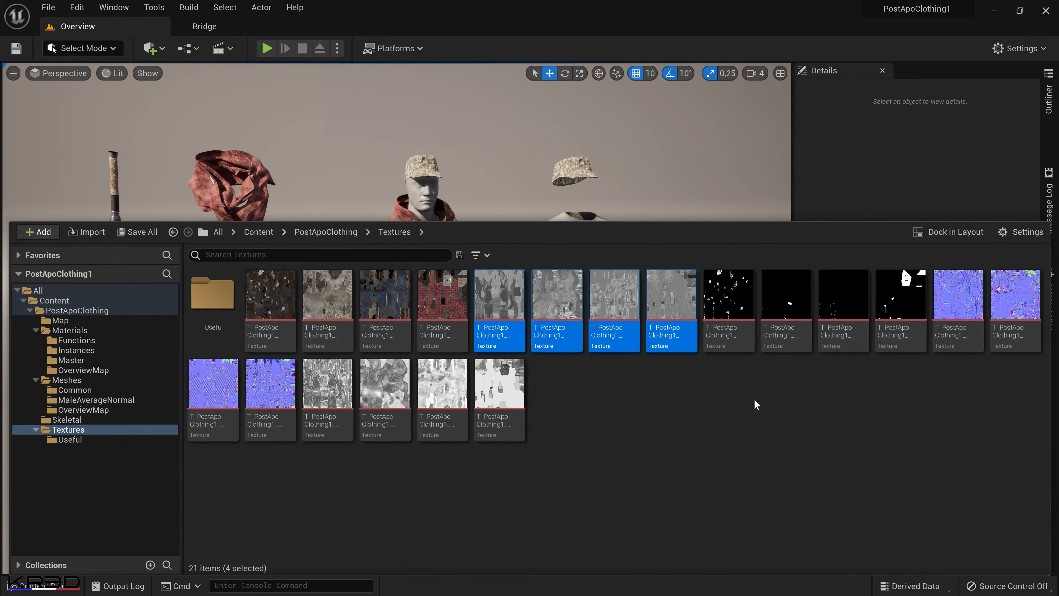
pyautogui.click(729, 317)
pyautogui.keyDown('shift'); pyautogui.click(903, 319); pyautogui.keyUp('shift')
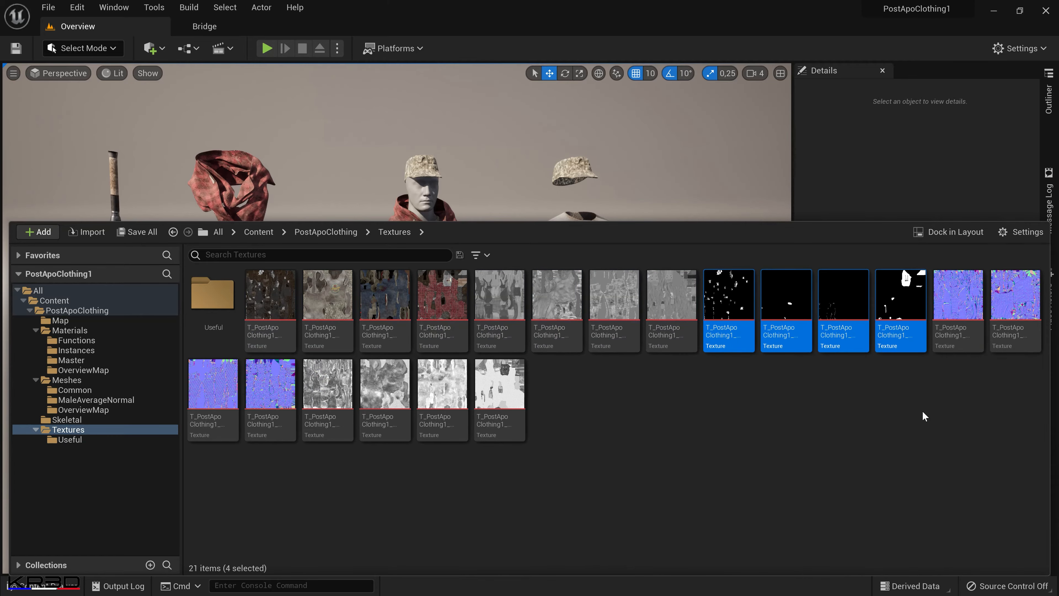
pyautogui.click(955, 326)
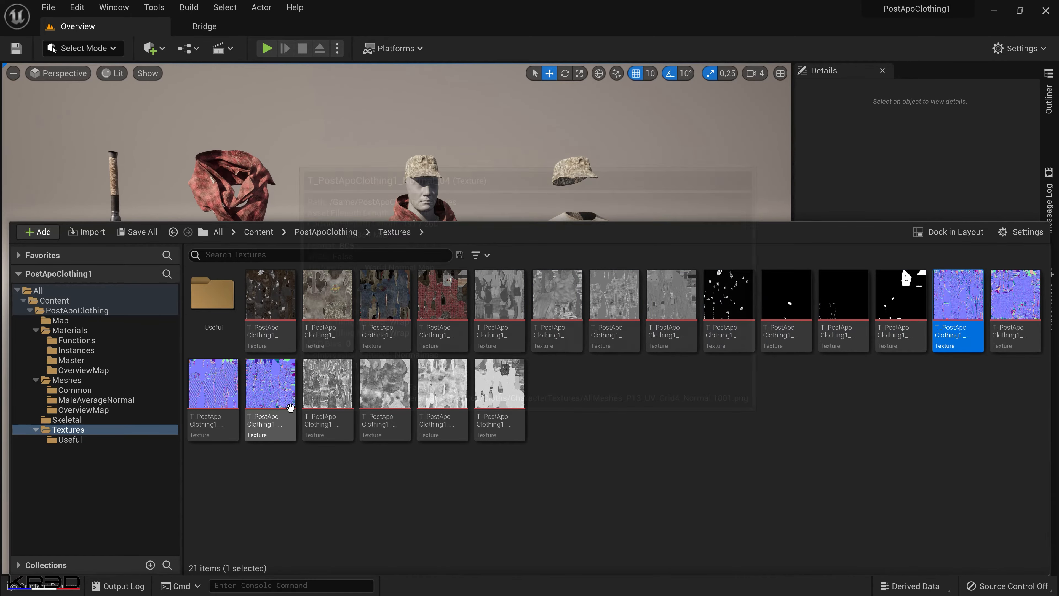
pyautogui.keyDown('shift'); pyautogui.click(272, 411); pyautogui.keyUp('shift')
pyautogui.click(335, 418)
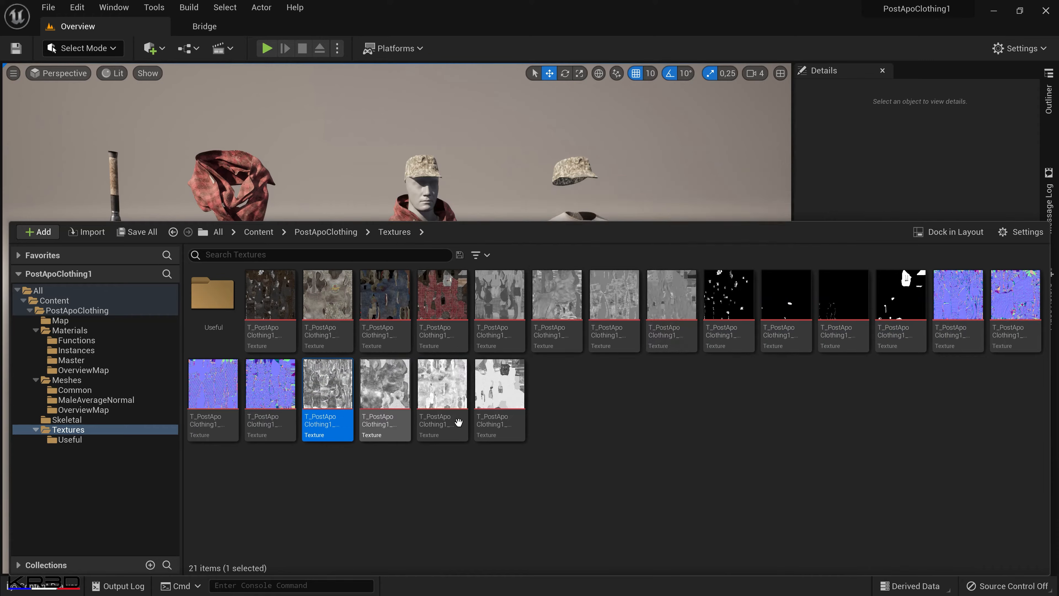
pyautogui.keyDown('shift'); pyautogui.click(499, 397); pyautogui.keyUp('shift')
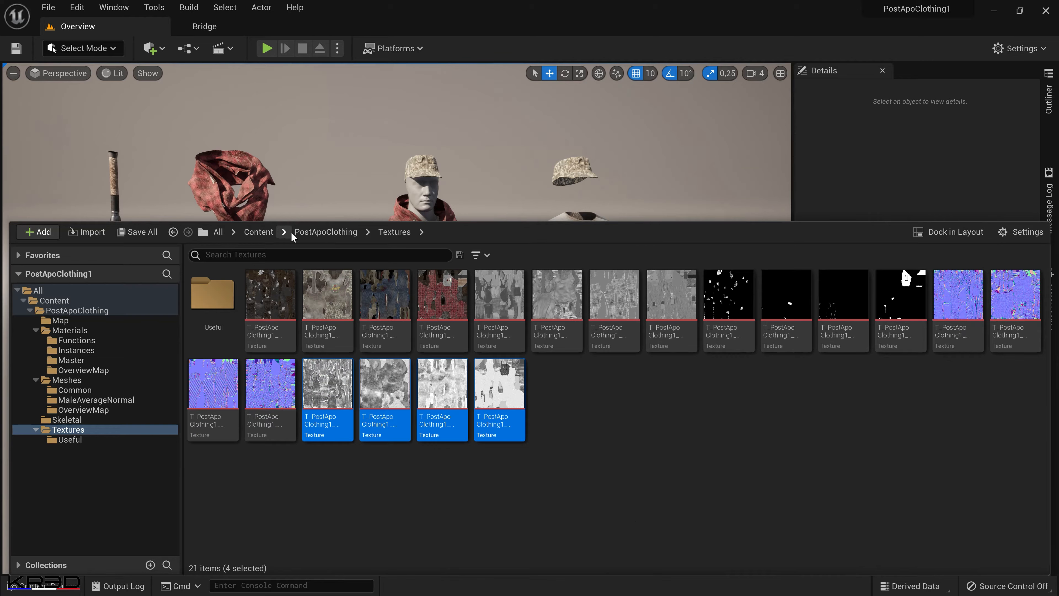
# Return to the root Content folder and reduce the content browser's height to reveal more of the level.
pyautogui.click(319, 232)
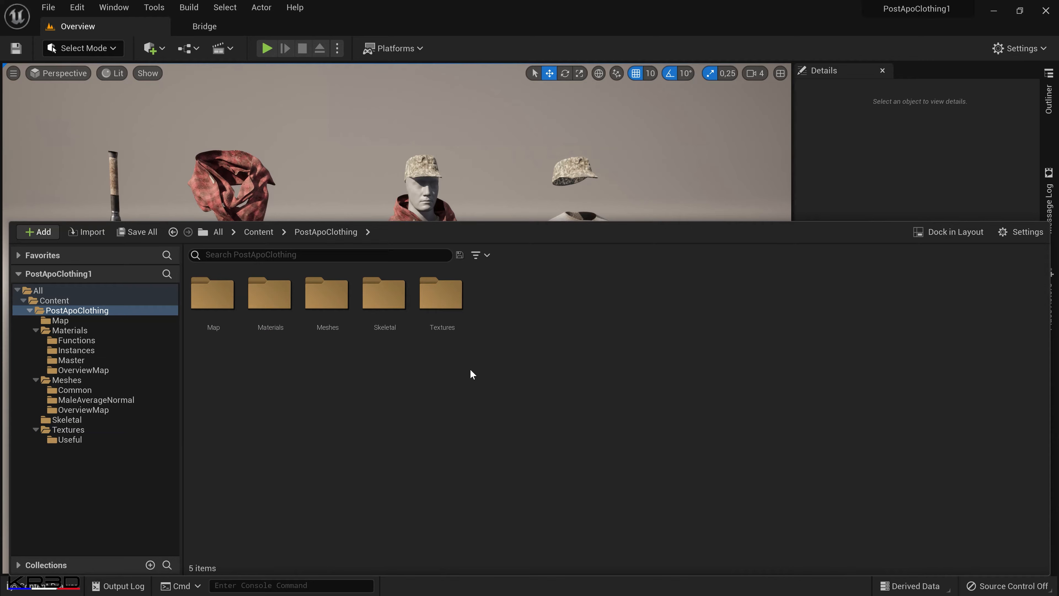
pyautogui.click(258, 232)
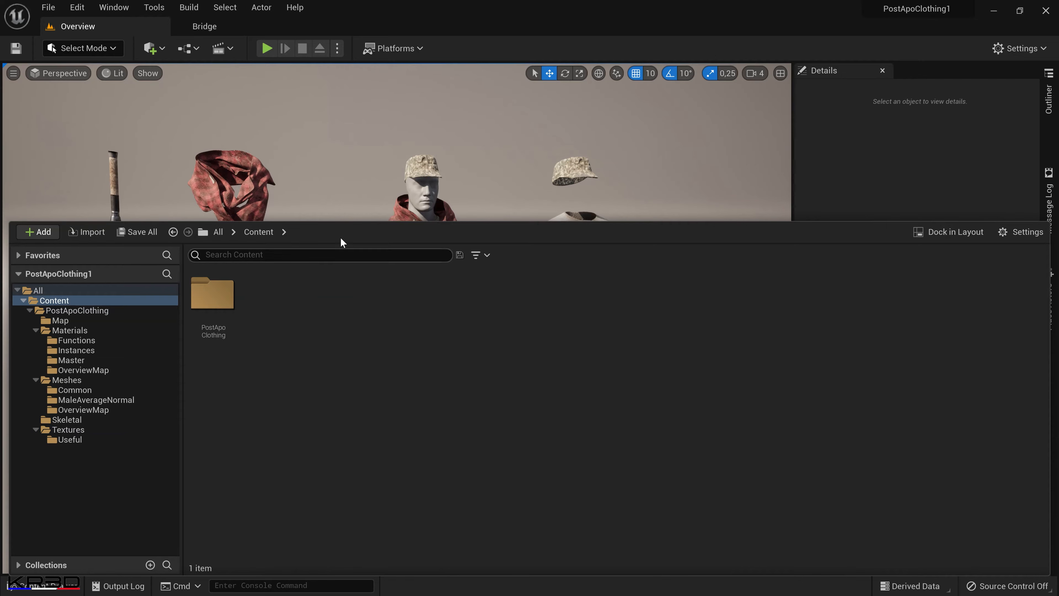
pyautogui.moveTo(341, 223); pyautogui.dragTo(345, 424)
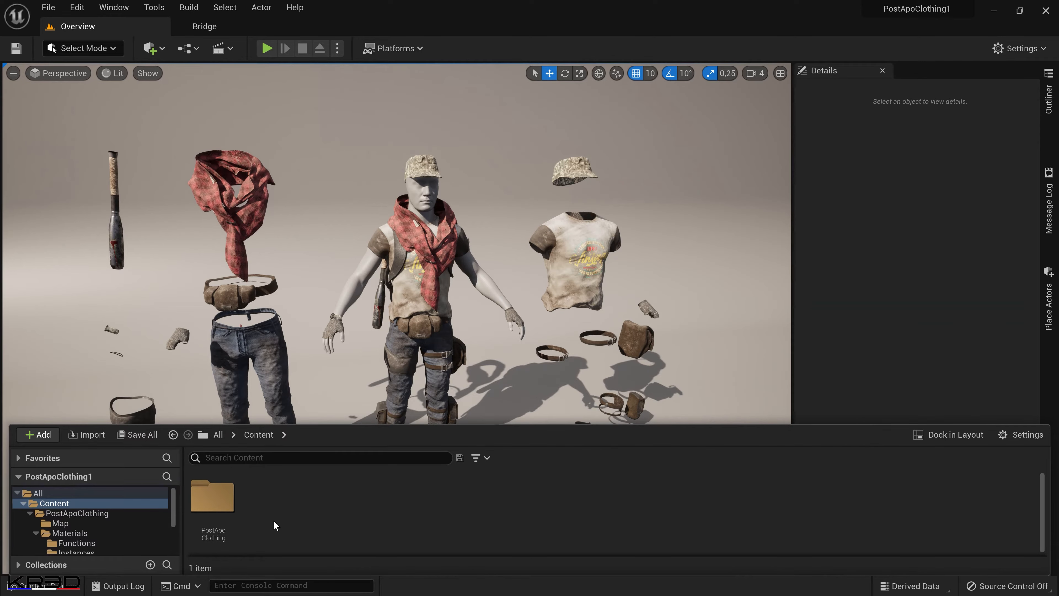
# Open Quixel Bridge and select Character01 among My MetaHumans.
pyautogui.click(153, 48)
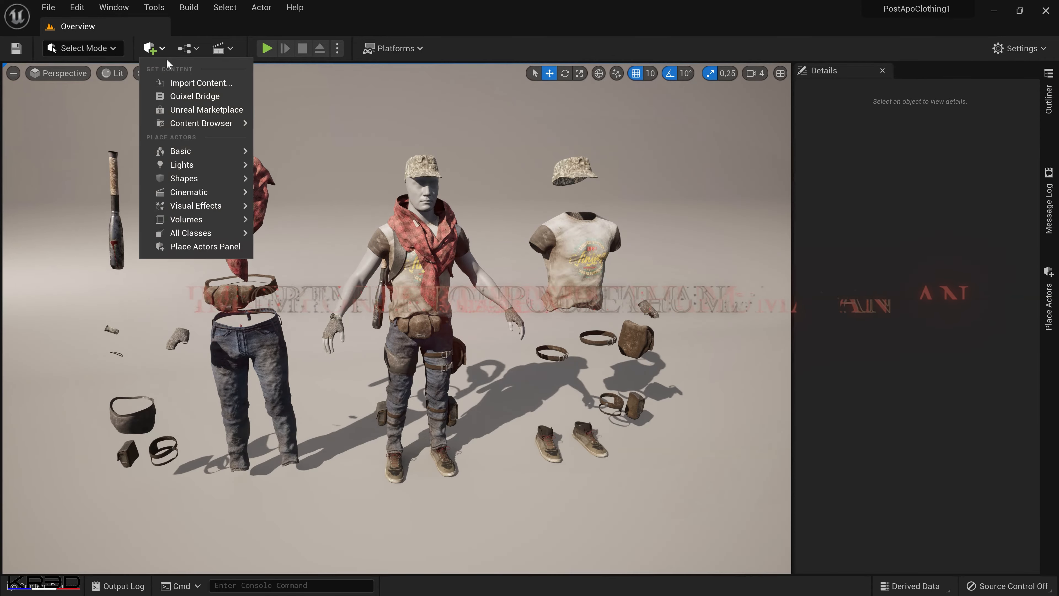
pyautogui.click(180, 96)
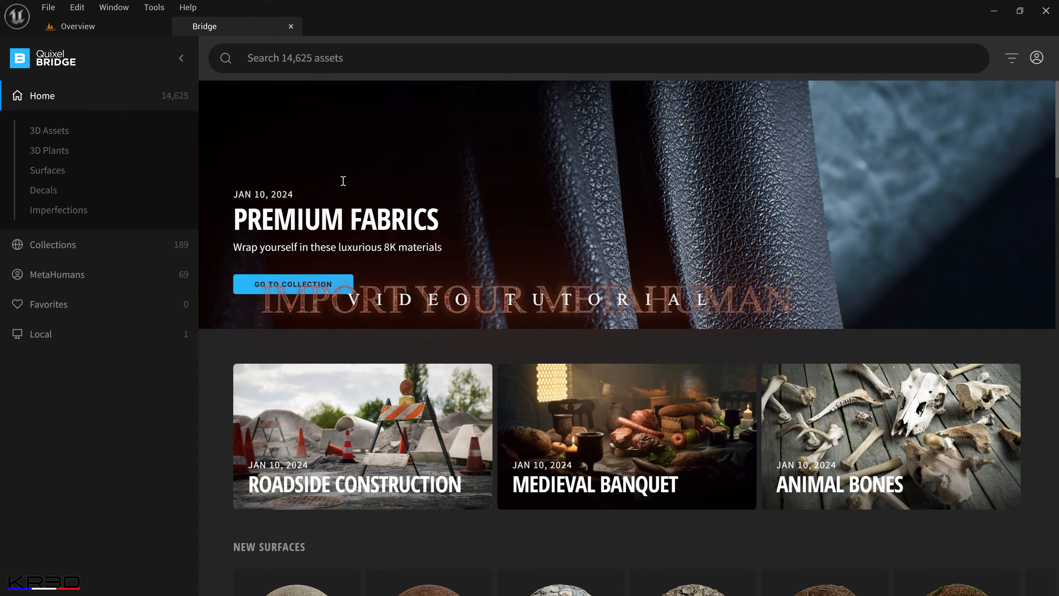
pyautogui.click(72, 276)
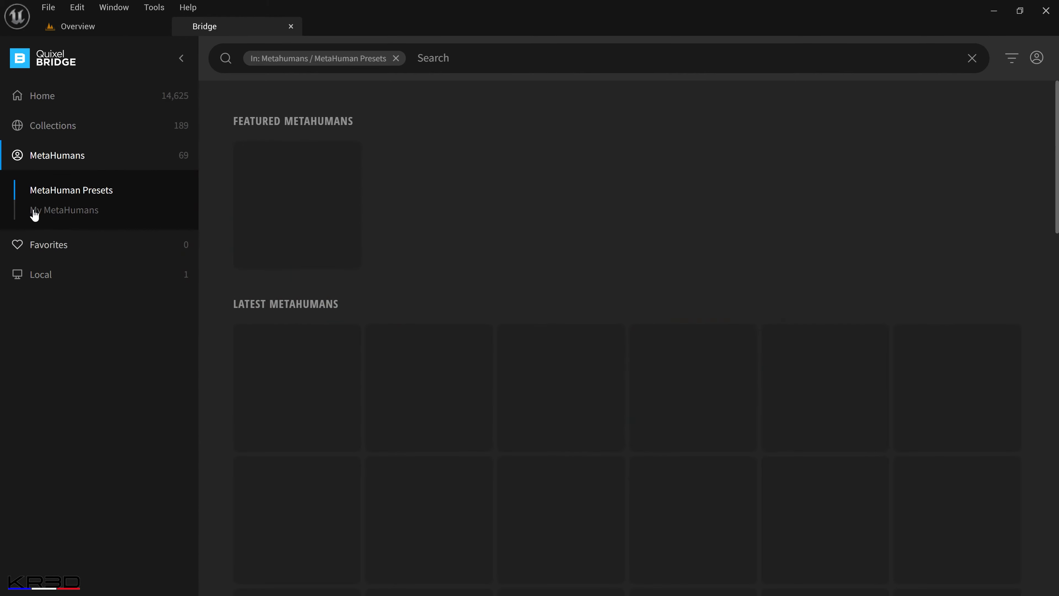
pyautogui.click(50, 213)
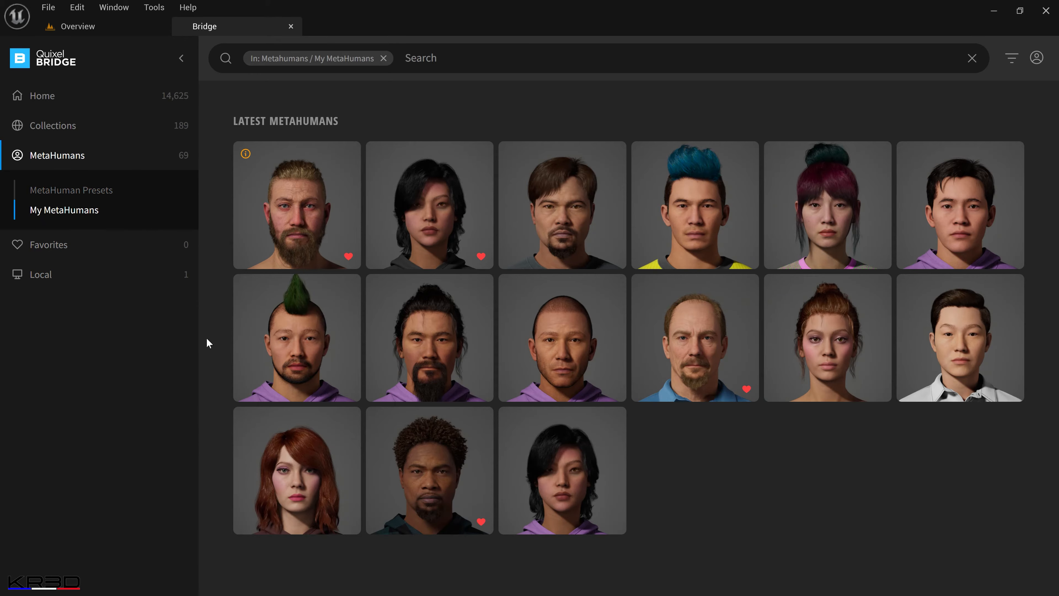
pyautogui.moveTo(335, 219)
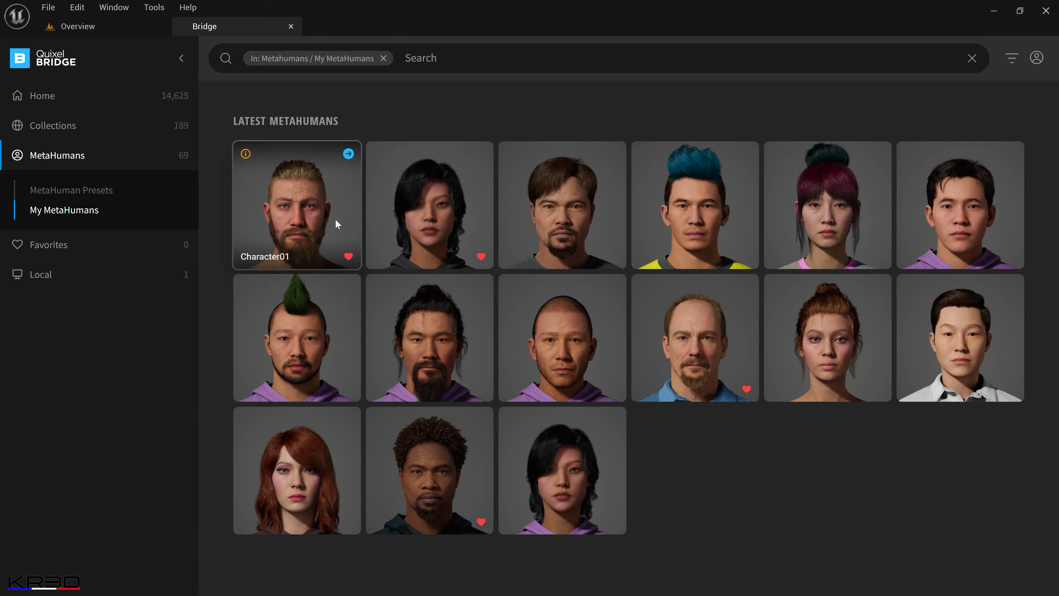
pyautogui.click(312, 218)
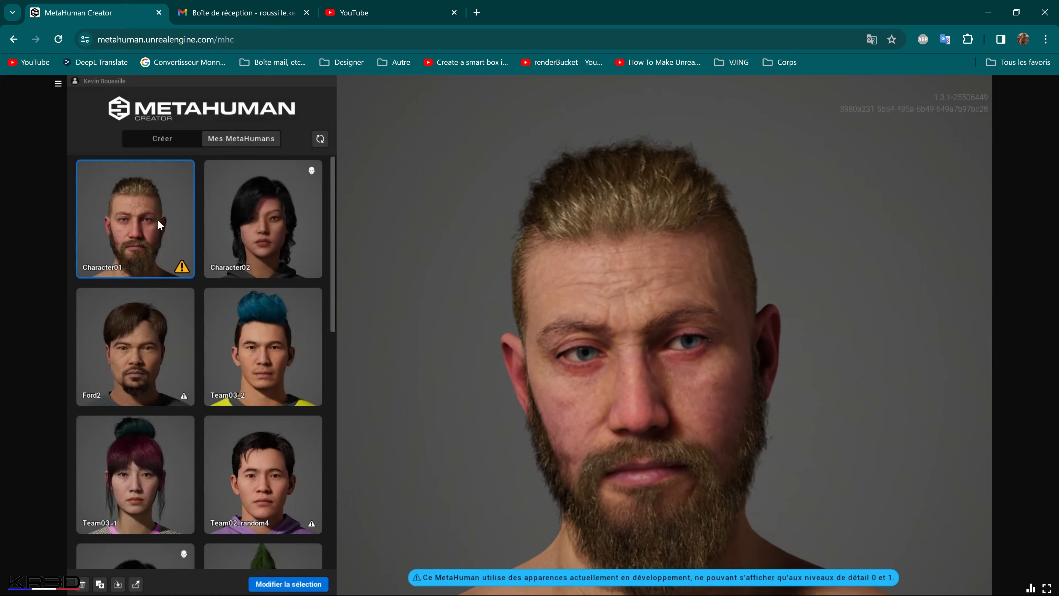
# Switch to MetaHuman Creator in the browser, open Character01 for editing, and view its body proportions.
pyautogui.click(286, 583)
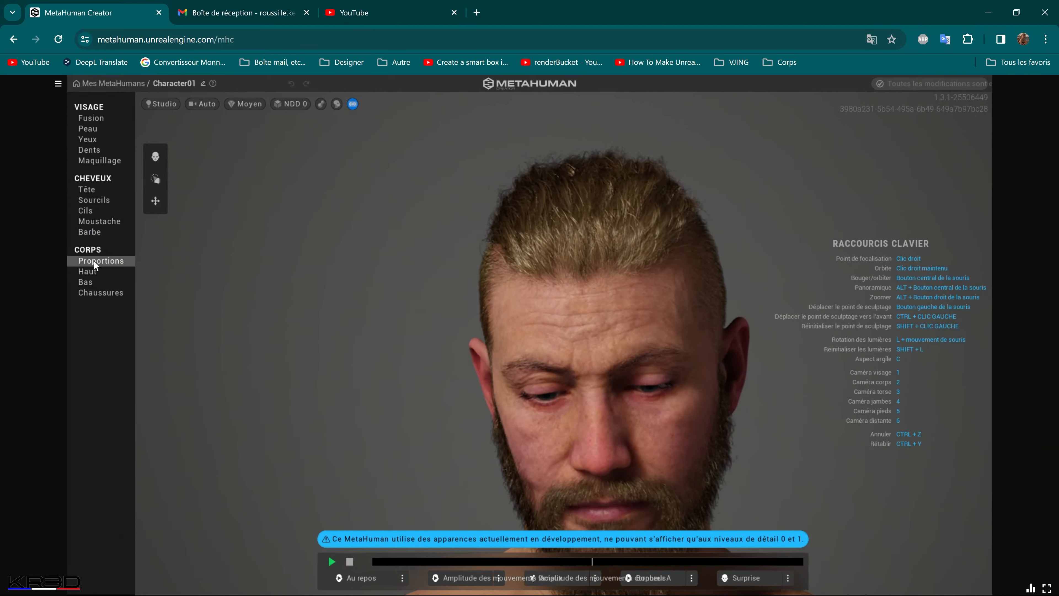
pyautogui.click(93, 259)
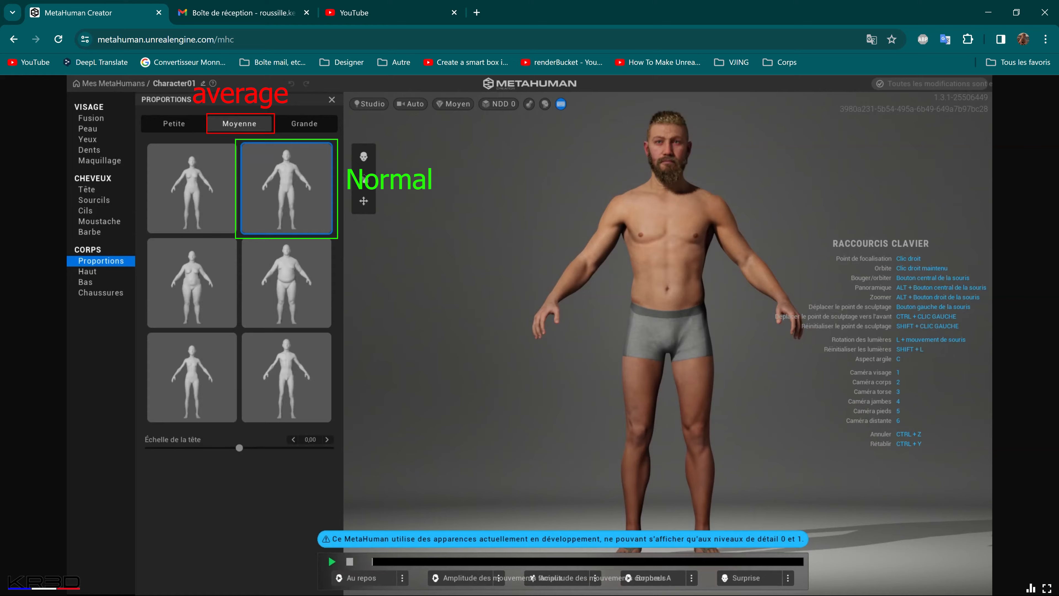
# Look through Character01's face blend, teeth, makeup and eye settings, play the preview animation, and go back to the body proportions.
pyautogui.click(95, 120)
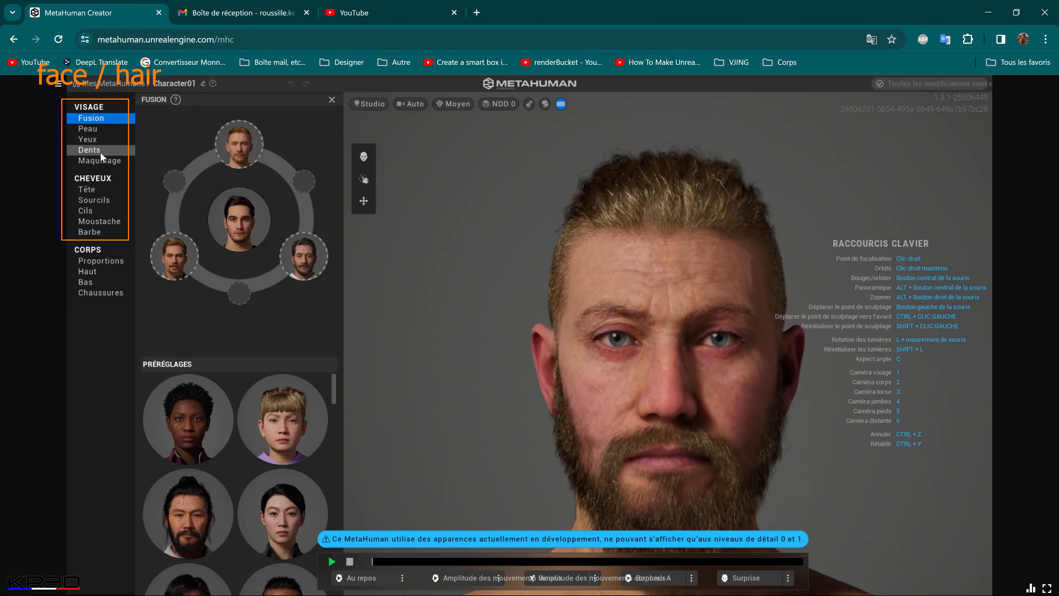
pyautogui.click(100, 153)
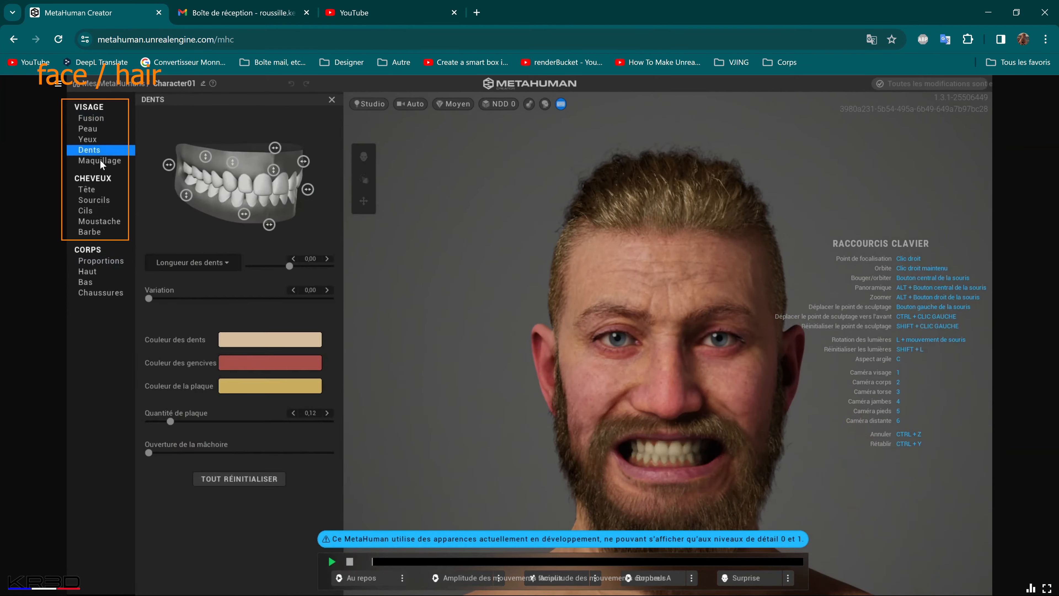
pyautogui.click(100, 160)
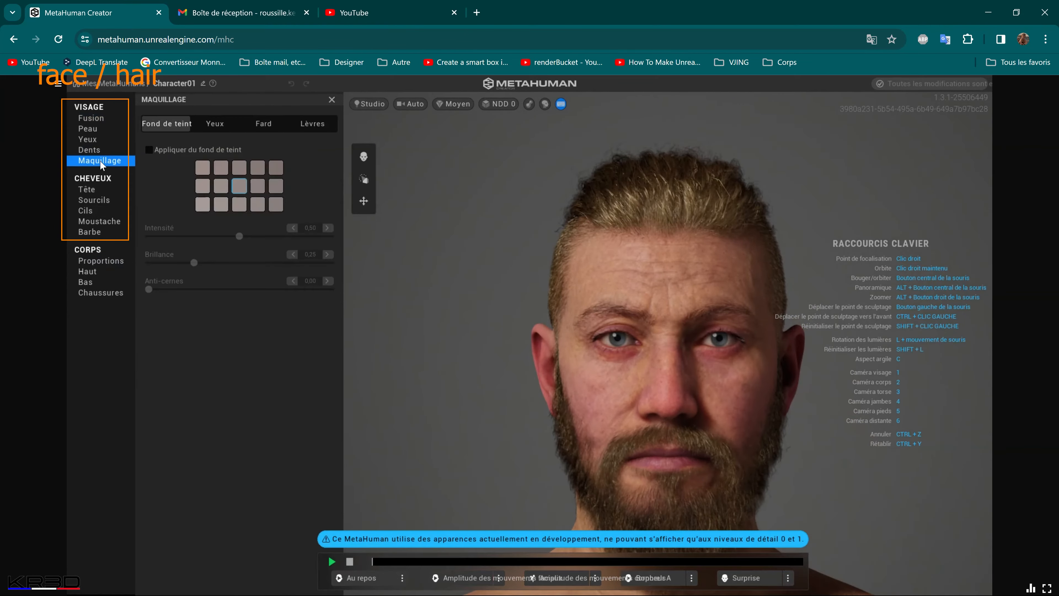
pyautogui.click(99, 138)
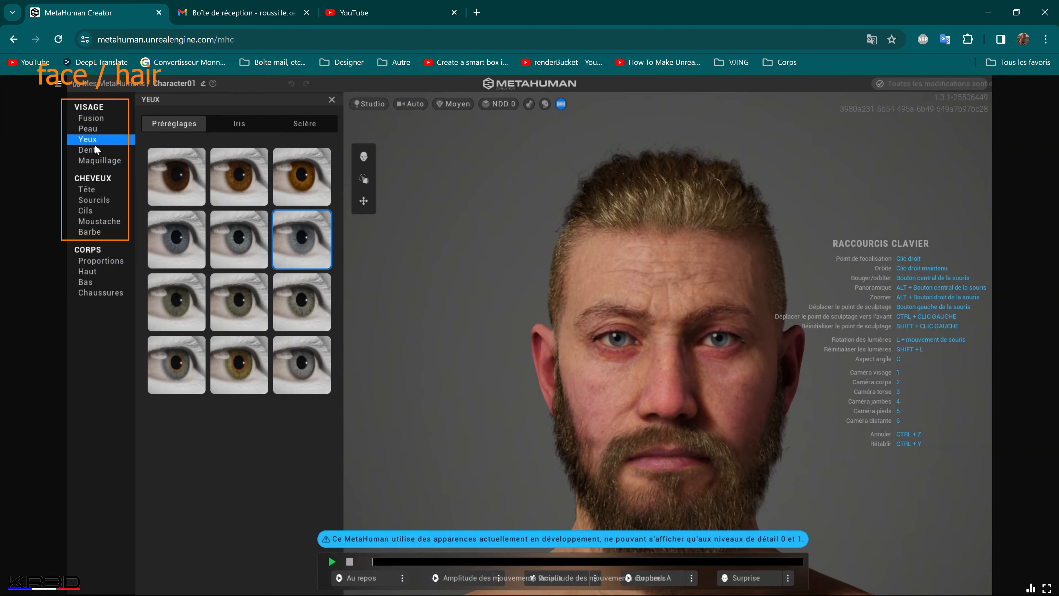
pyautogui.click(333, 561)
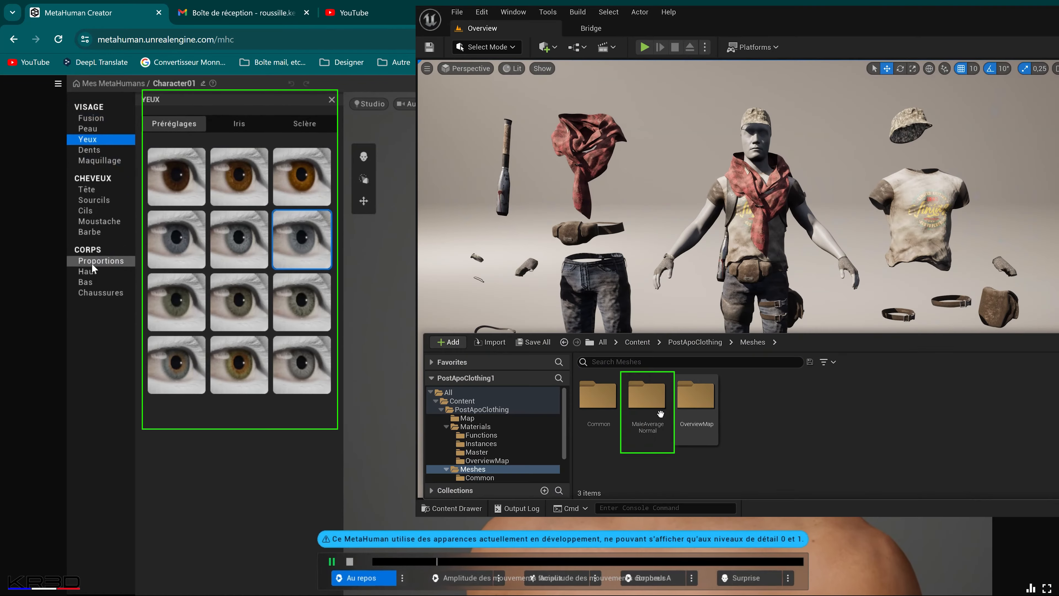
pyautogui.click(93, 263)
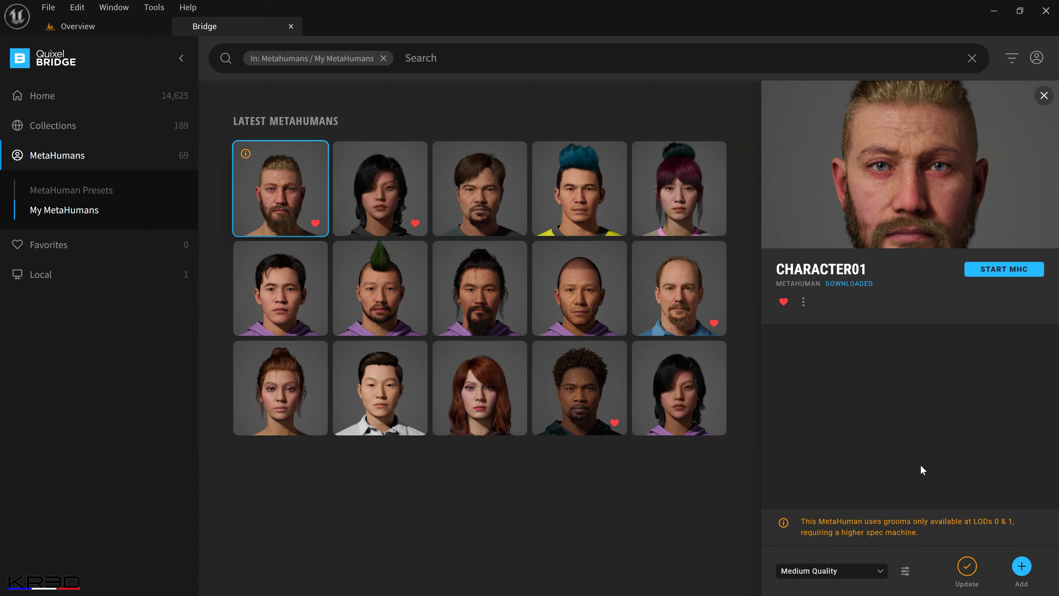
# Back in Quixel Bridge, set Character01's quality to Highest Quality and start its update download.
pyautogui.click(879, 571)
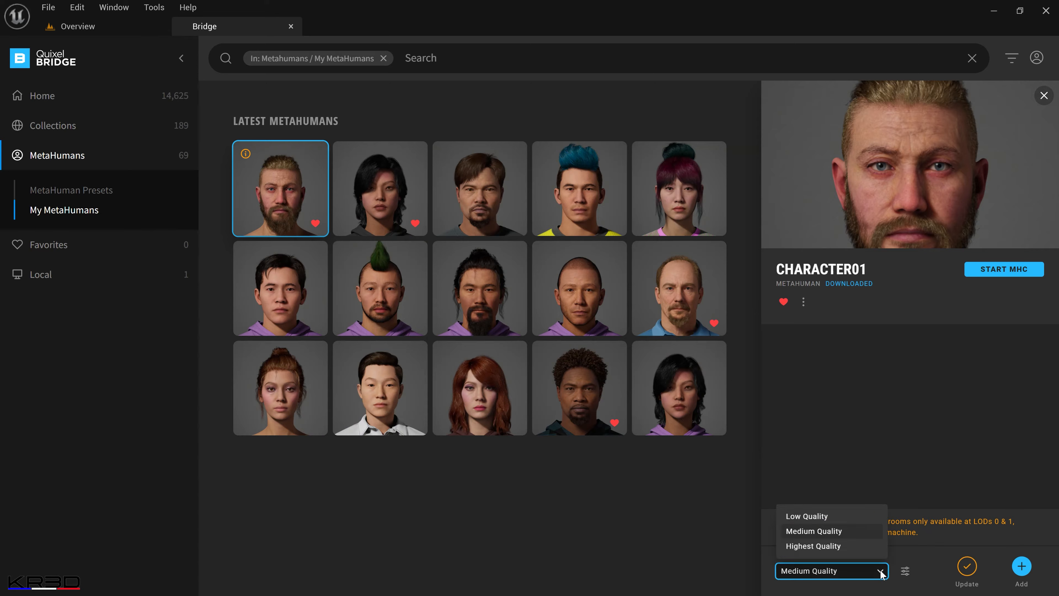
pyautogui.click(851, 545)
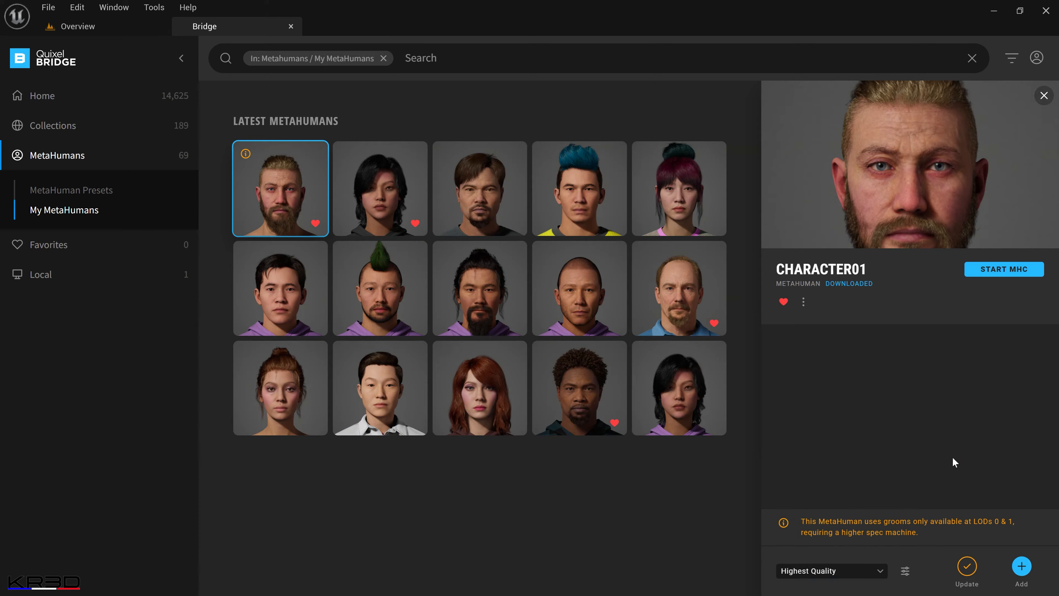
pyautogui.click(966, 568)
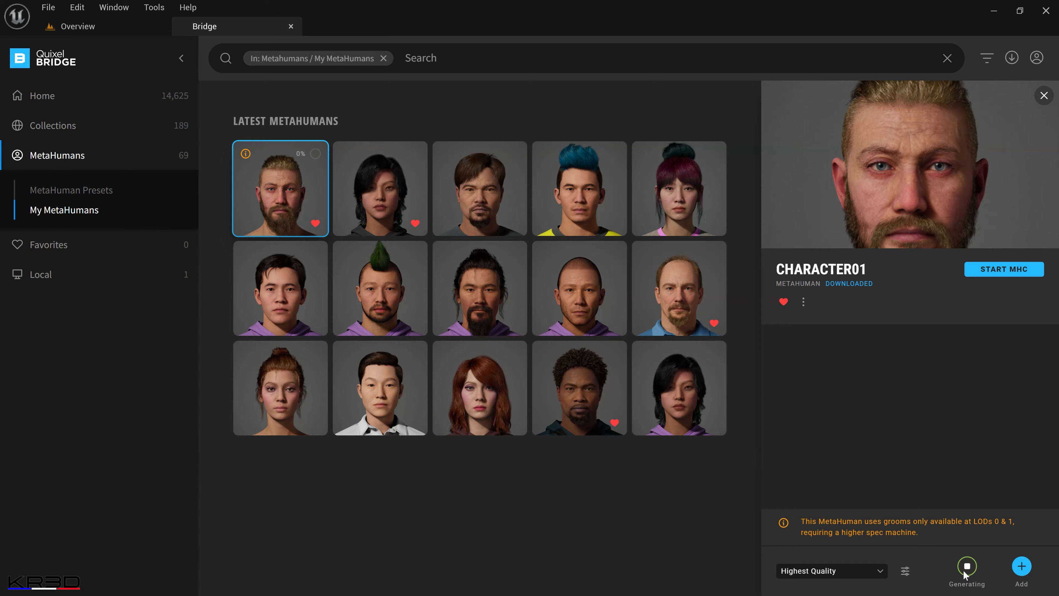
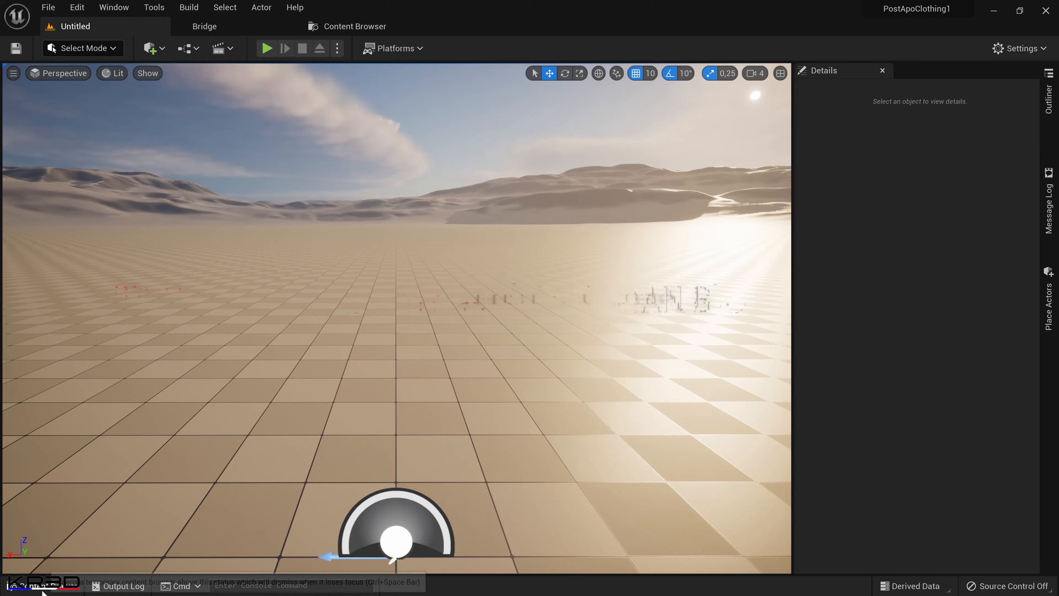
# Browse to the Character01 folder under MetaHumans in the project content and open the BP_Character01 blueprint.
pyautogui.click(31, 586)
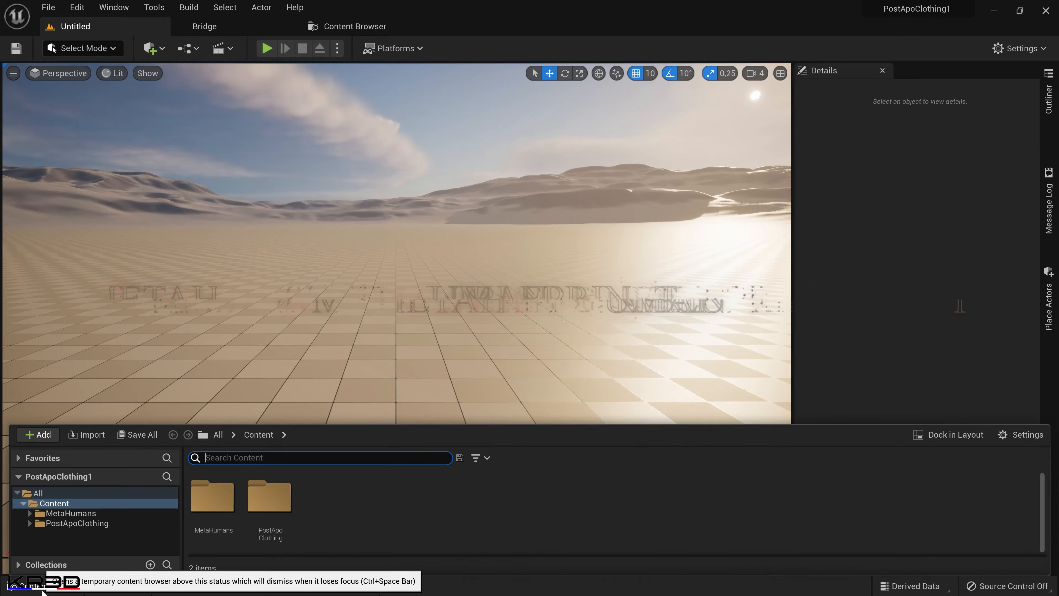
pyautogui.doubleClick(215, 508)
pyautogui.click(212, 507)
pyautogui.doubleClick(213, 507)
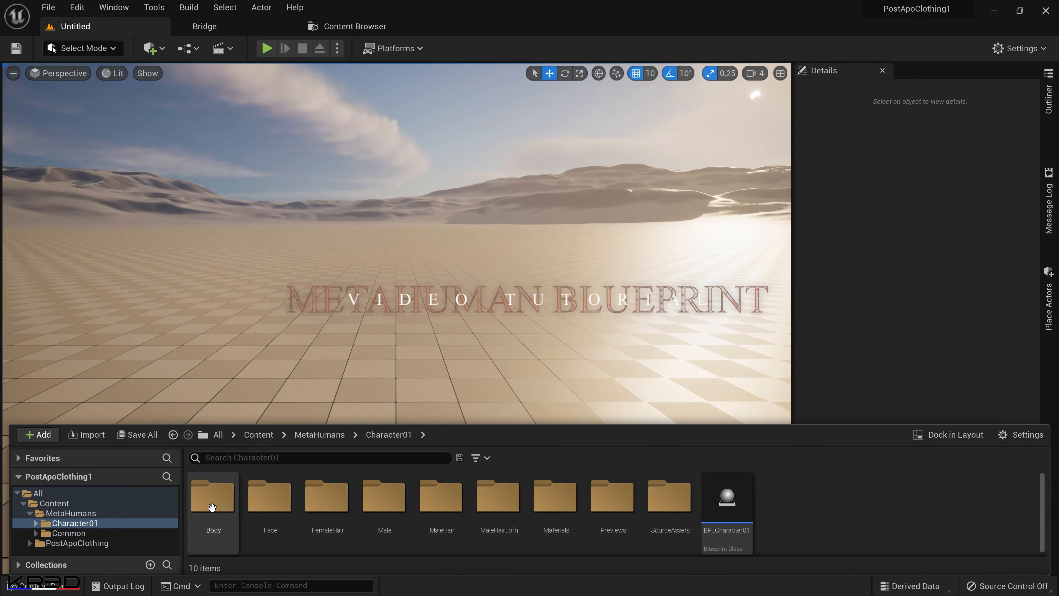
pyautogui.click(727, 501)
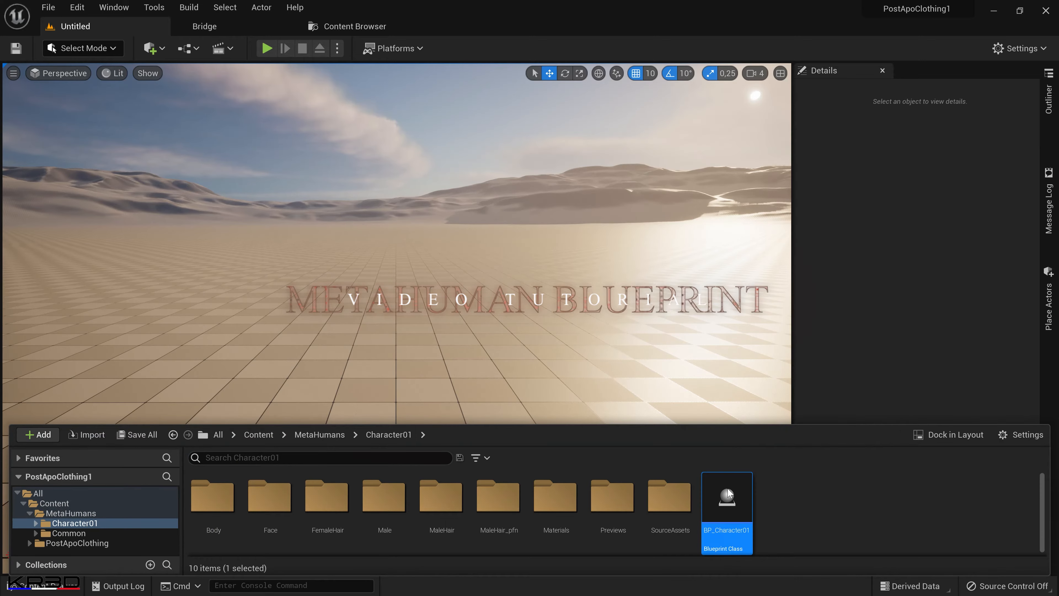
pyautogui.doubleClick(727, 494)
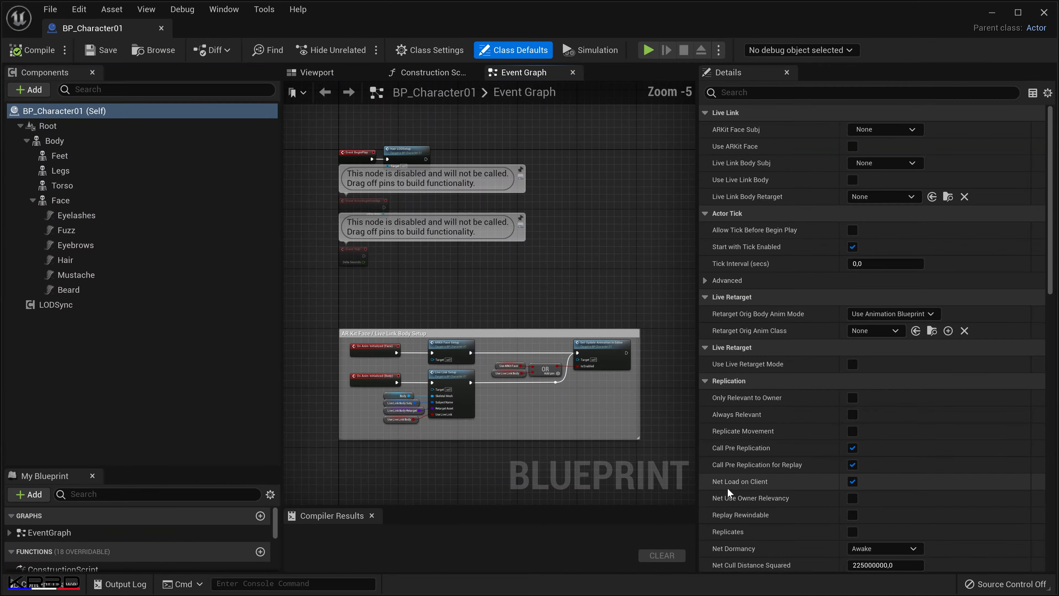
# Dock the BP_Character01 editor in the main window and close the Content Browser and Bridge tabs.
pyautogui.moveTo(87, 27); pyautogui.dragTo(396, 28)
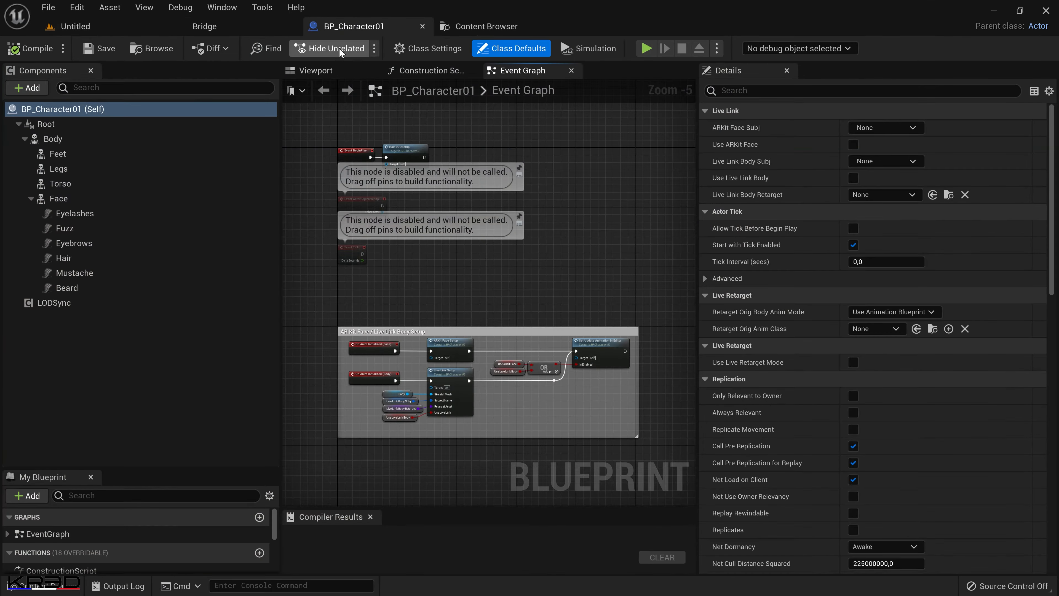
pyautogui.click(503, 25)
pyautogui.click(554, 26)
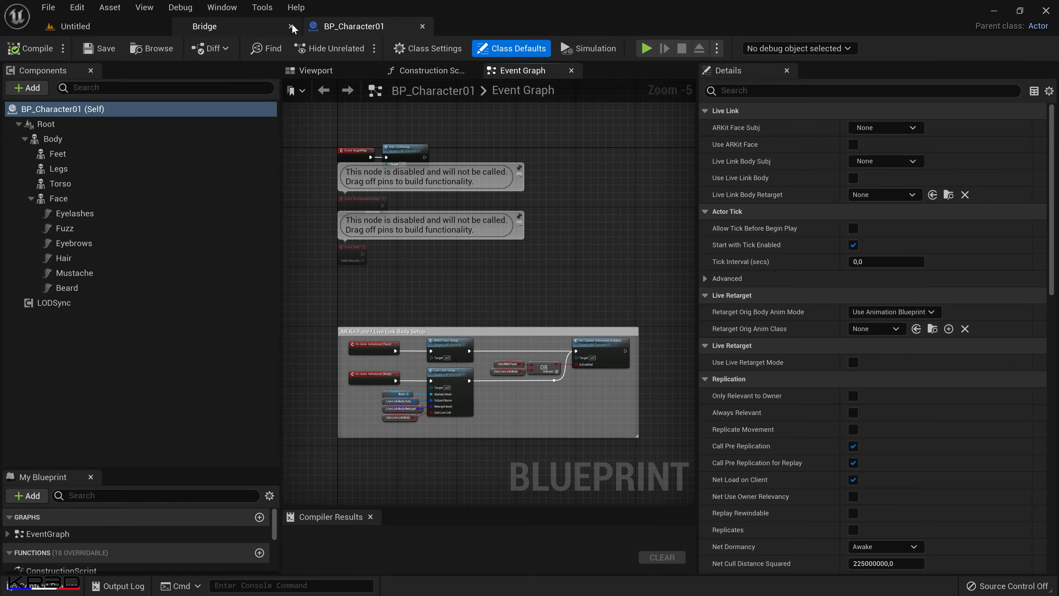
pyautogui.click(288, 27)
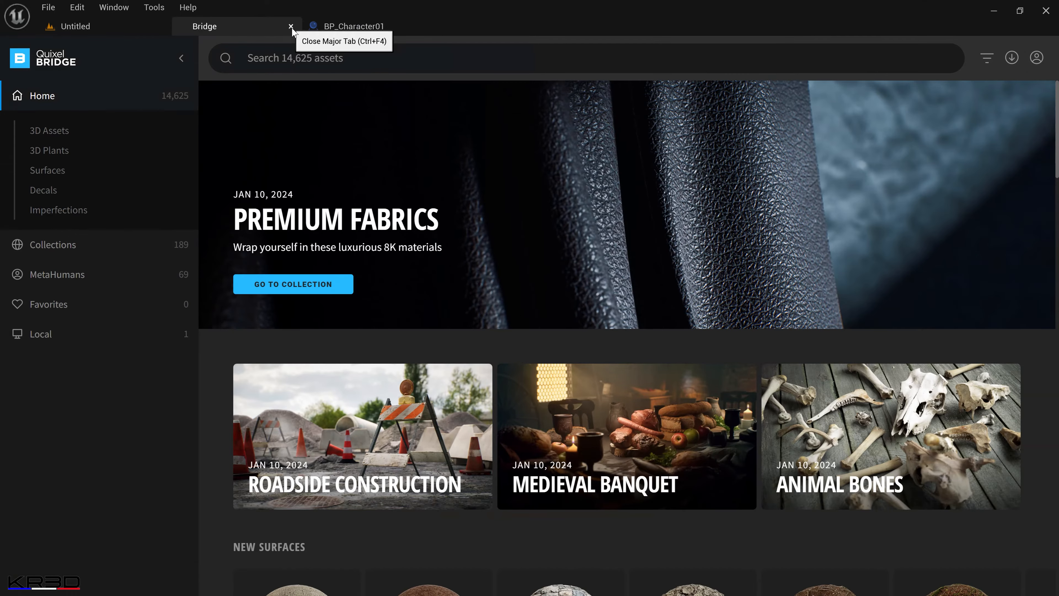
pyautogui.click(291, 26)
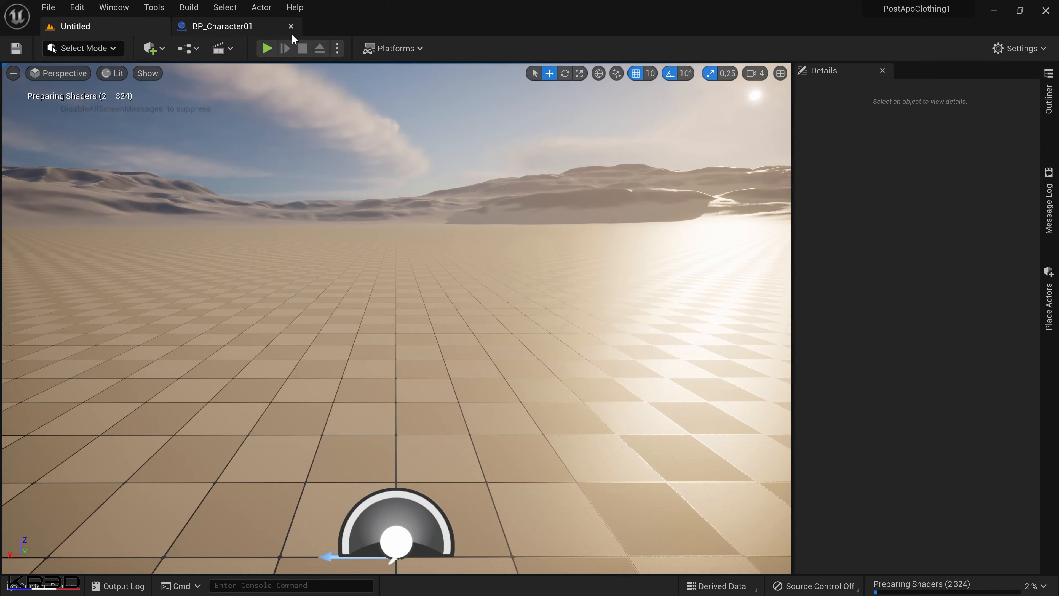
pyautogui.click(234, 27)
pyautogui.click(131, 29)
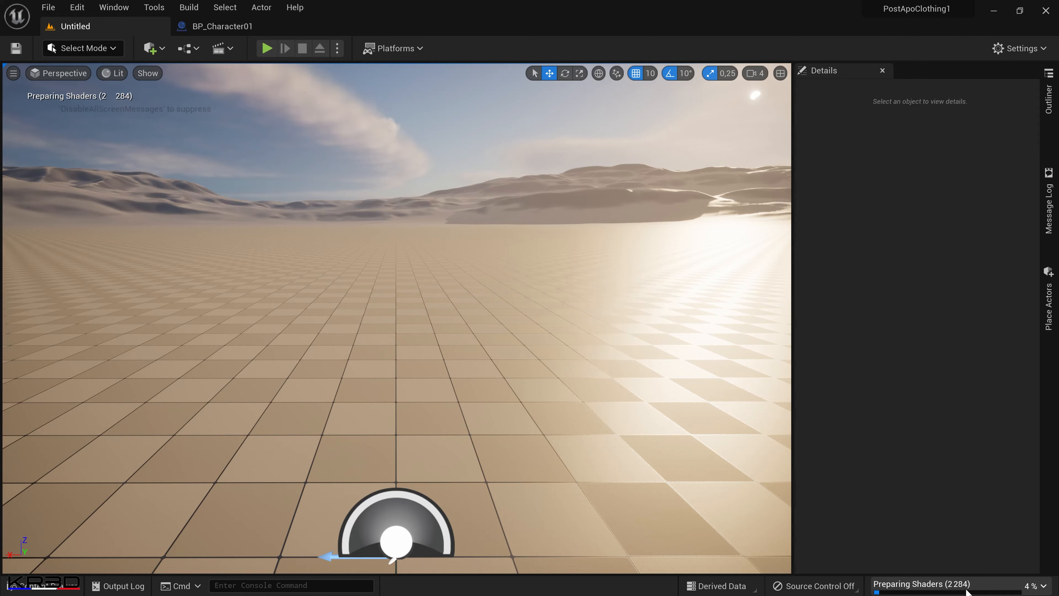
# Show BP_Character01 in the blueprint's 3D viewport and inspect the full body up close.
pyautogui.click(240, 27)
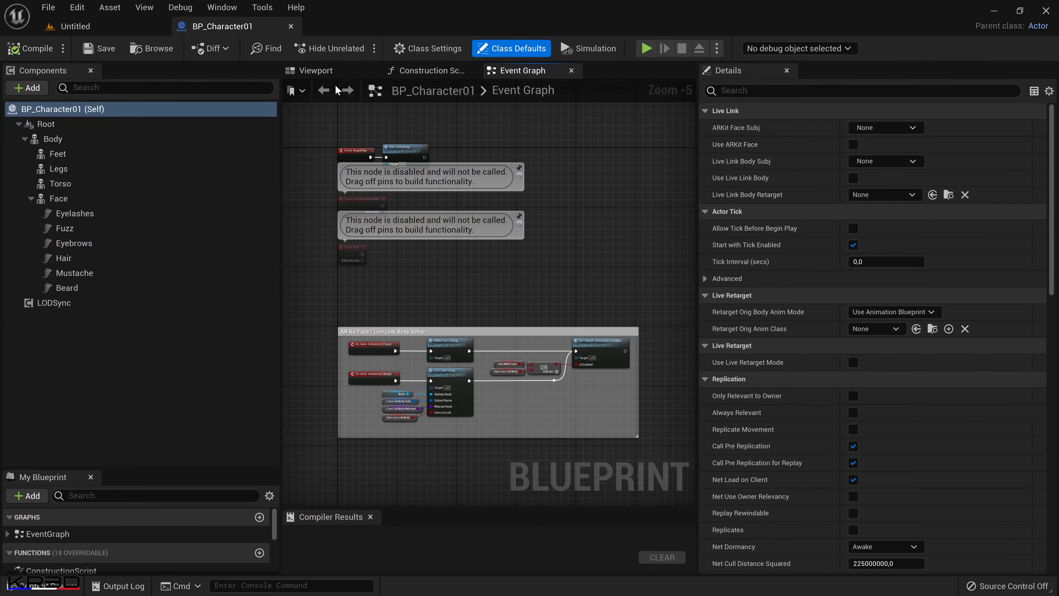
pyautogui.click(316, 71)
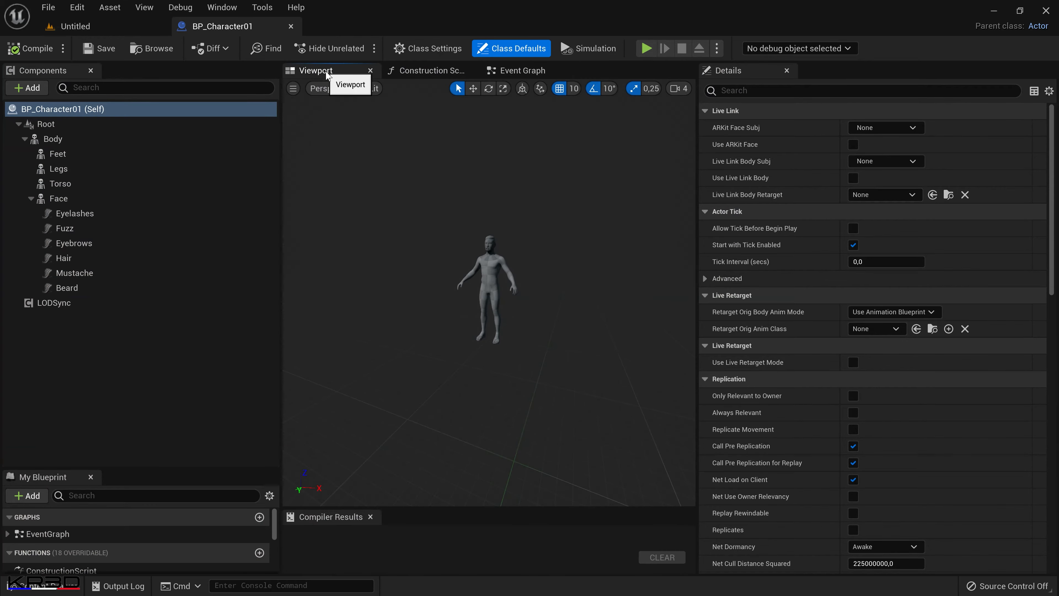
pyautogui.moveTo(488, 292)
pyautogui.mouseDown()
pyautogui.moveTo(489, 234)
pyautogui.moveTo(486, 299)
pyautogui.moveTo(492, 254)
pyautogui.moveTo(489, 278)
pyautogui.mouseUp()
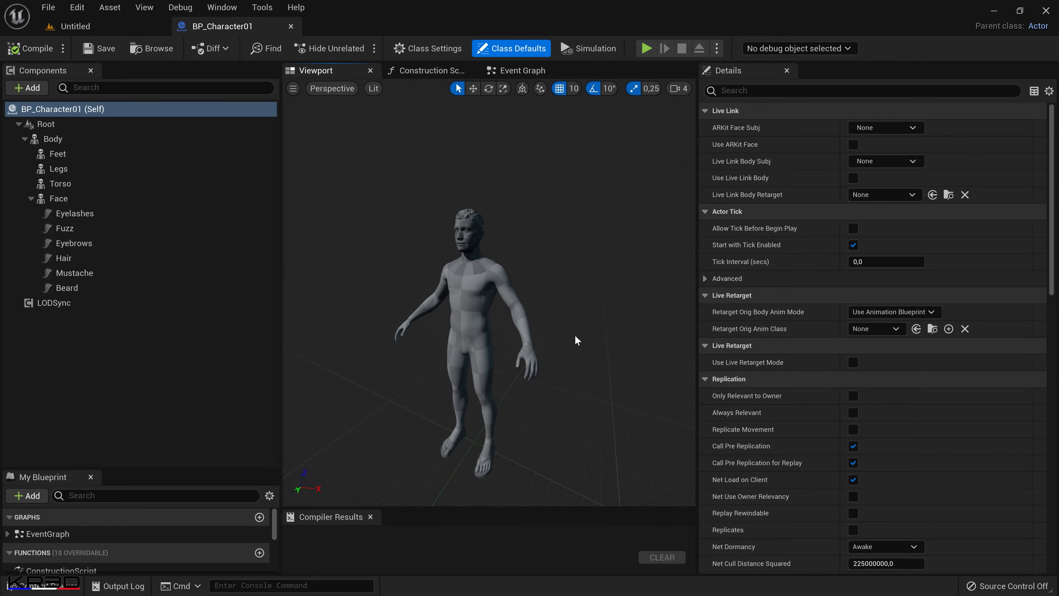
pyautogui.moveTo(576, 336); pyautogui.dragTo(577, 367, button='middle')
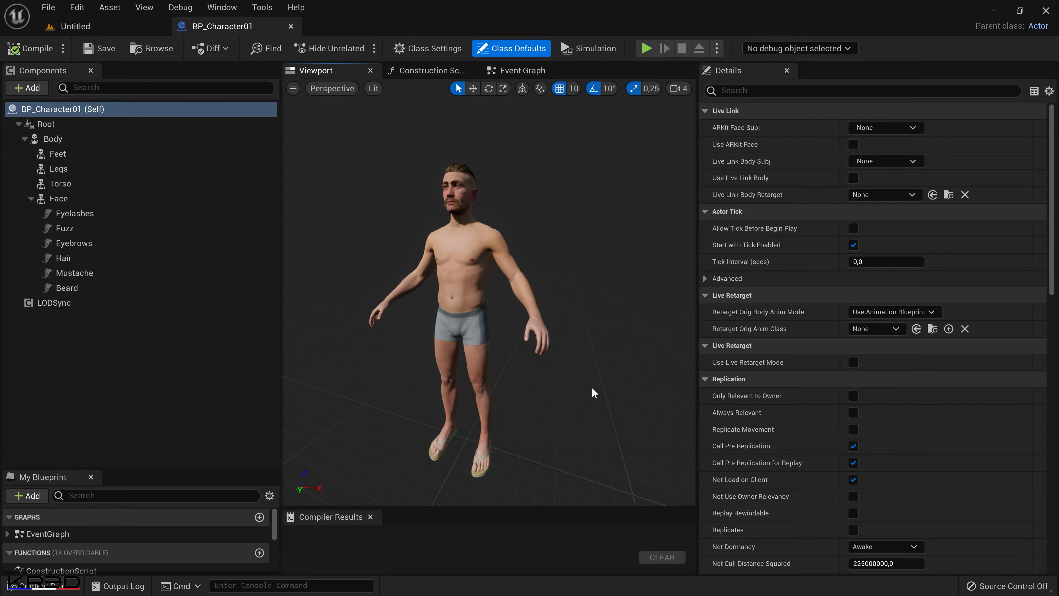
pyautogui.moveTo(585, 381)
pyautogui.mouseDown()
pyautogui.moveTo(597, 333)
pyautogui.moveTo(586, 381)
pyautogui.mouseUp()
pyautogui.moveTo(585, 381); pyautogui.dragTo(585, 337, button='middle')
pyautogui.moveTo(584, 381)
pyautogui.mouseDown()
pyautogui.moveTo(584, 329)
pyautogui.moveTo(582, 397)
pyautogui.moveTo(582, 342)
pyautogui.moveTo(580, 393)
pyautogui.moveTo(580, 351)
pyautogui.moveTo(579, 380)
pyautogui.mouseUp()
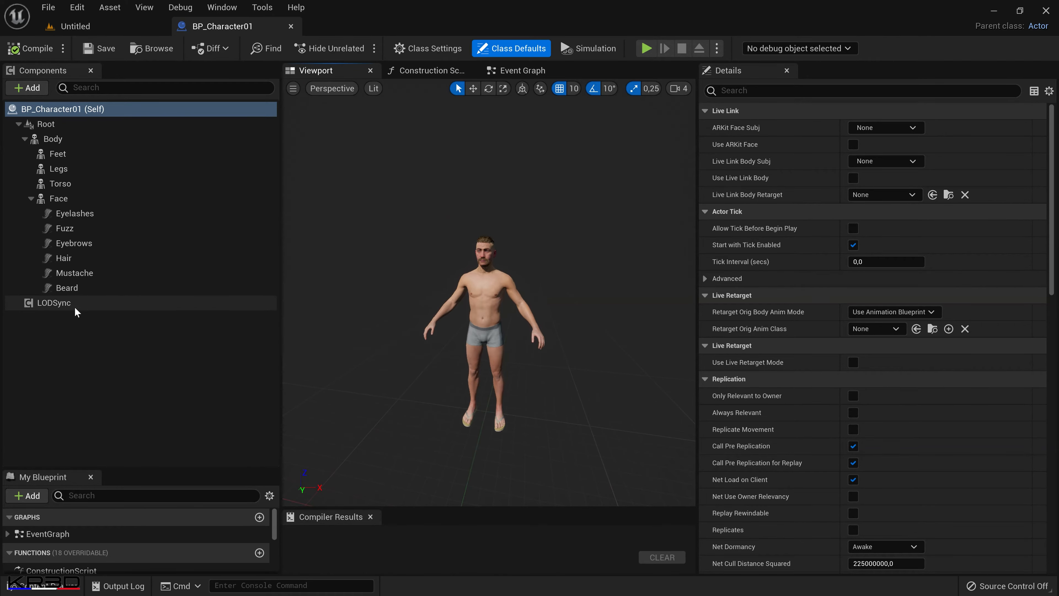
# Set the LODSync component's Forced LOD to 0 and compile the blueprint.
pyautogui.click(147, 304)
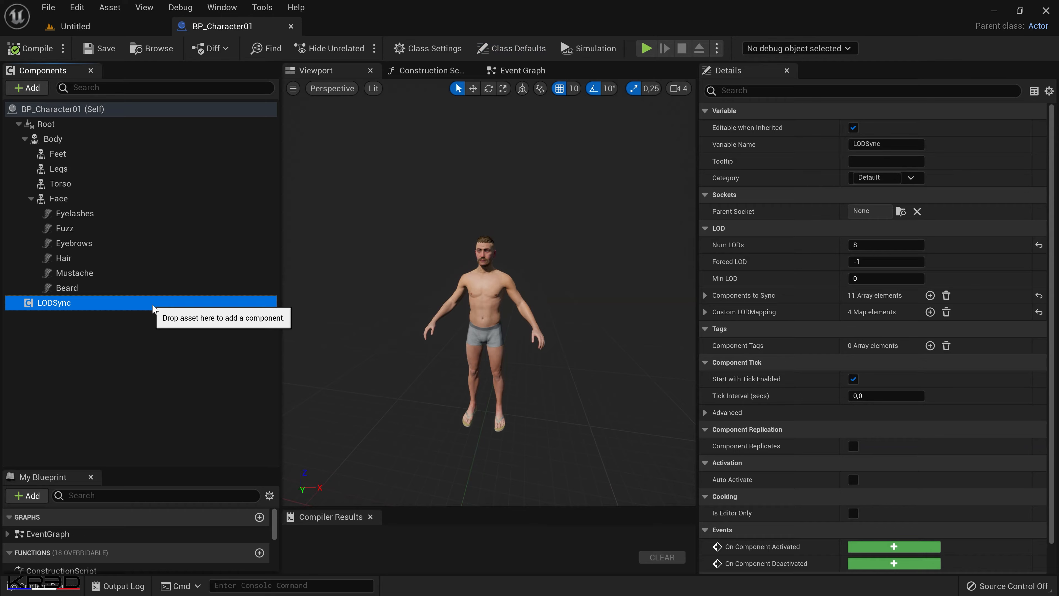
pyautogui.moveTo(467, 309)
pyautogui.mouseDown()
pyautogui.moveTo(473, 280)
pyautogui.moveTo(474, 292)
pyautogui.mouseUp()
pyautogui.moveTo(528, 366); pyautogui.dragTo(527, 375)
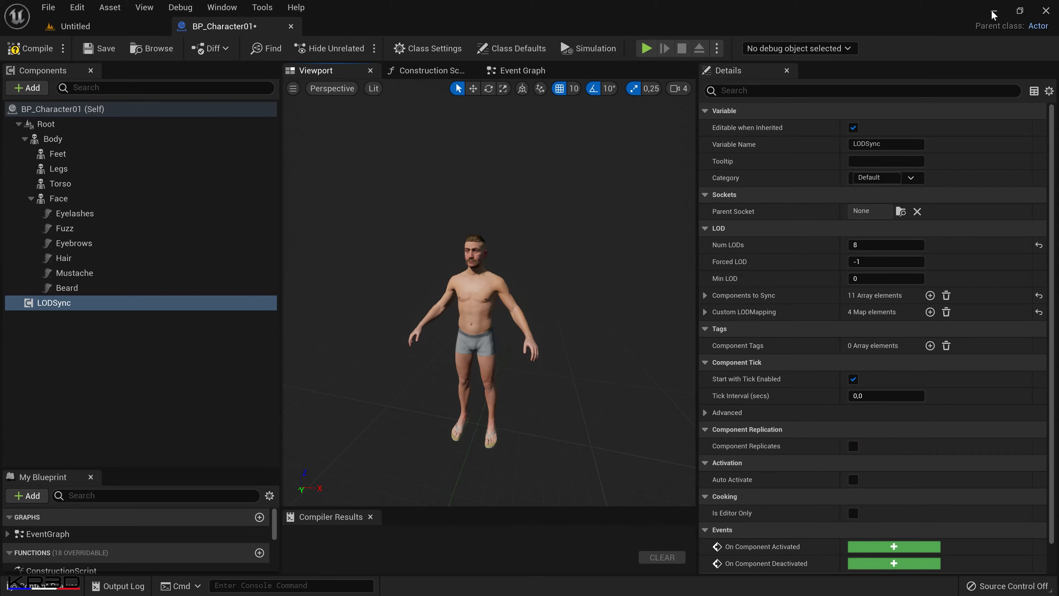
pyautogui.press('F7')
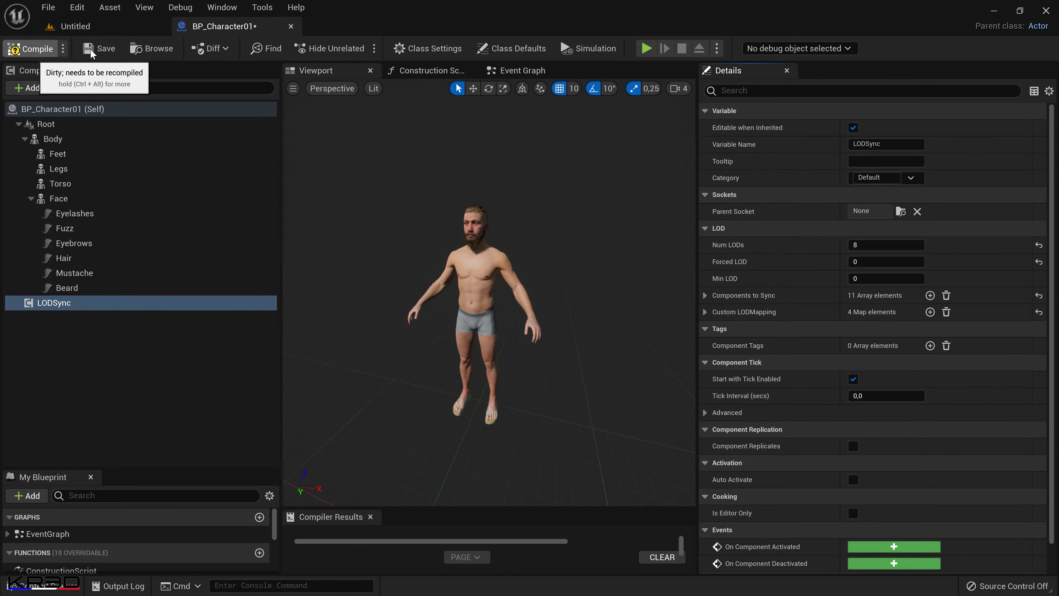
pyautogui.click(31, 49)
pyautogui.moveTo(565, 369)
pyautogui.mouseDown()
pyautogui.moveTo(566, 413)
pyautogui.moveTo(564, 353)
pyautogui.mouseUp()
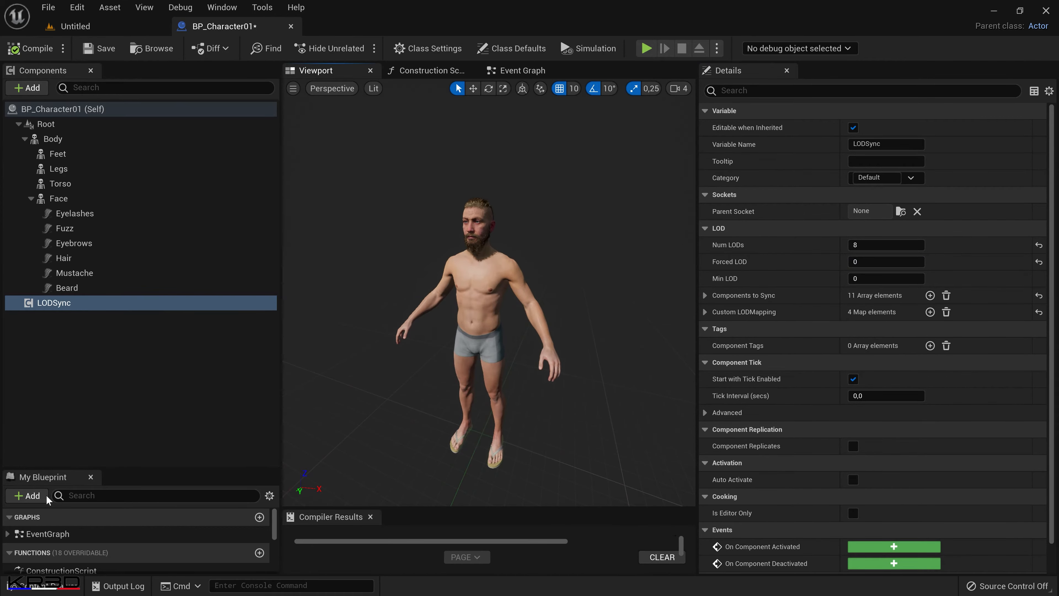
# Open the SKEL_metahuman_base skeleton from the PostApoClothing Skeletal folder.
pyautogui.click(40, 586)
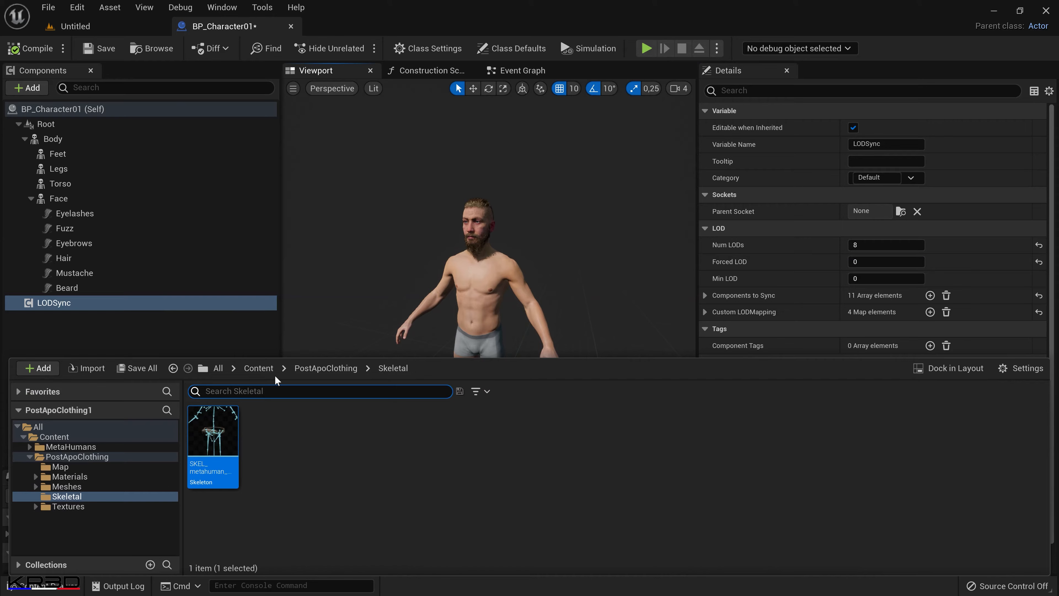
pyautogui.click(267, 370)
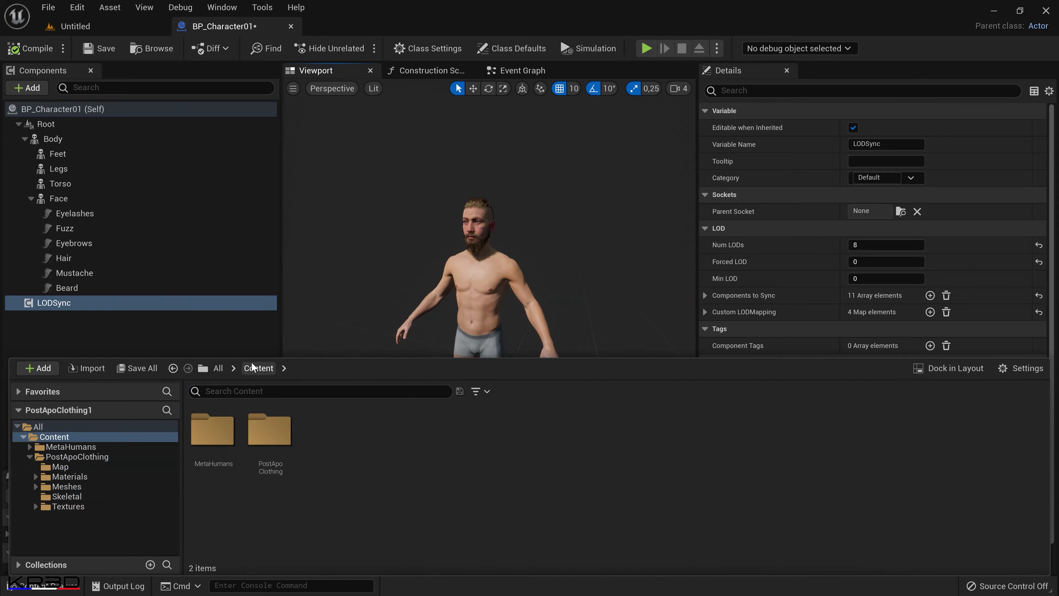
pyautogui.doubleClick(256, 447)
pyautogui.click(400, 441)
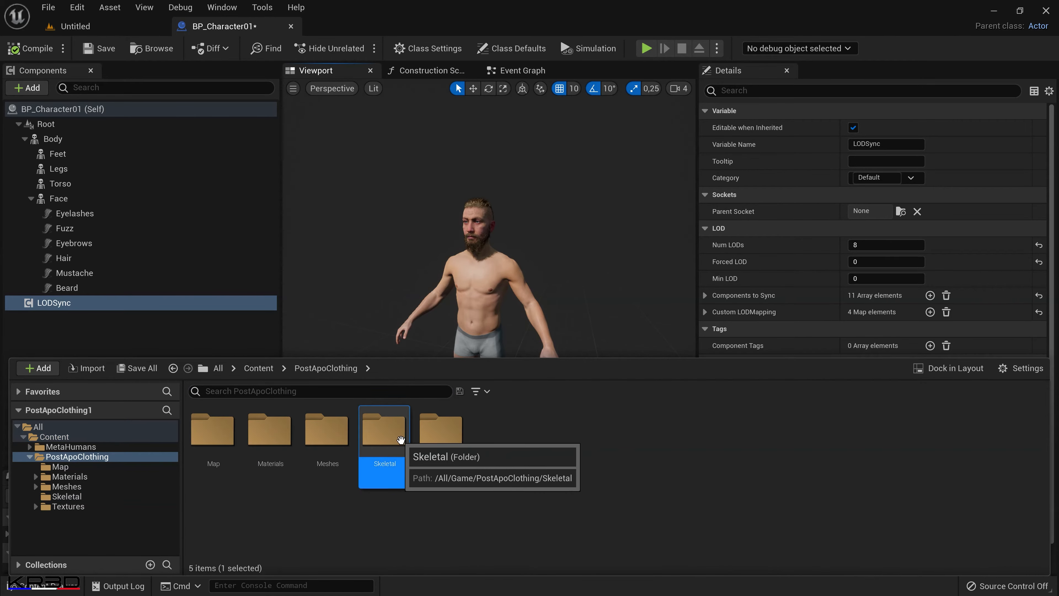
pyautogui.doubleClick(400, 440)
pyautogui.click(216, 435)
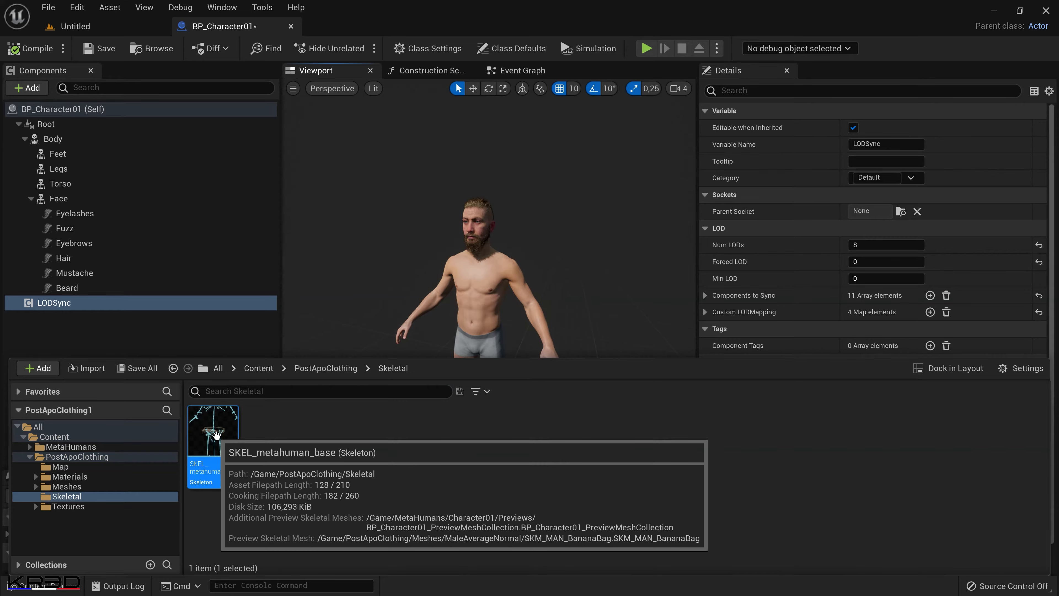
pyautogui.doubleClick(216, 434)
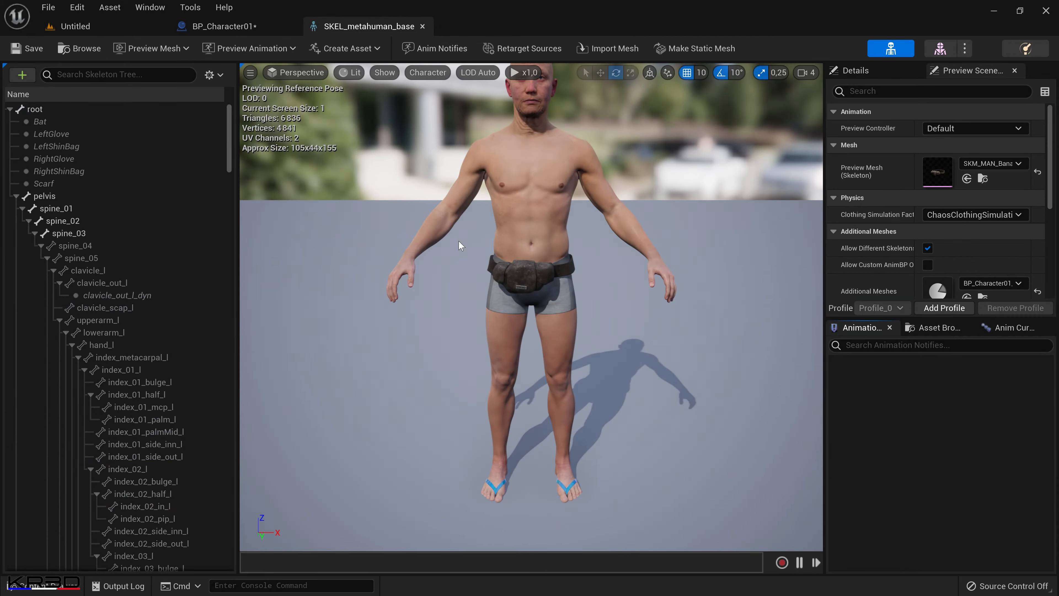
# Select the root bone and display the Asset Details of SKEL_metahuman_base.
pyautogui.scroll(-3, 460, 246)
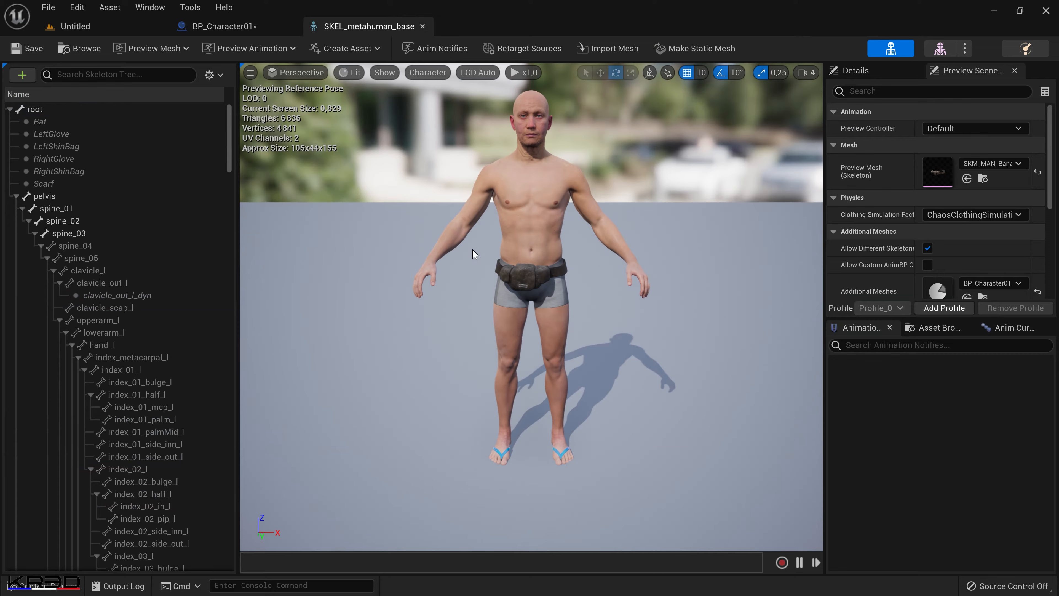
pyautogui.click(65, 110)
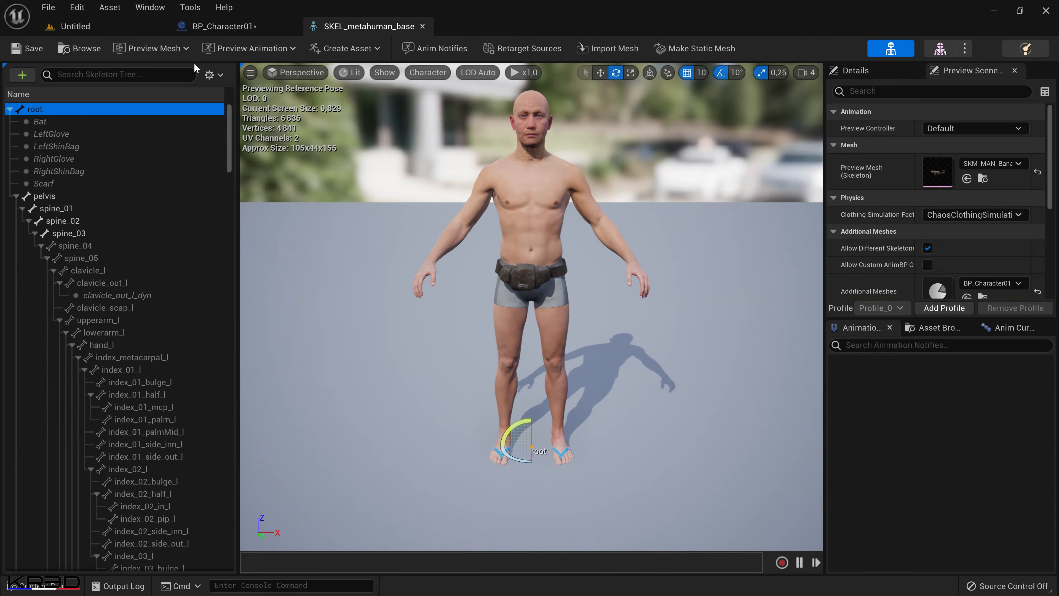
pyautogui.click(146, 8)
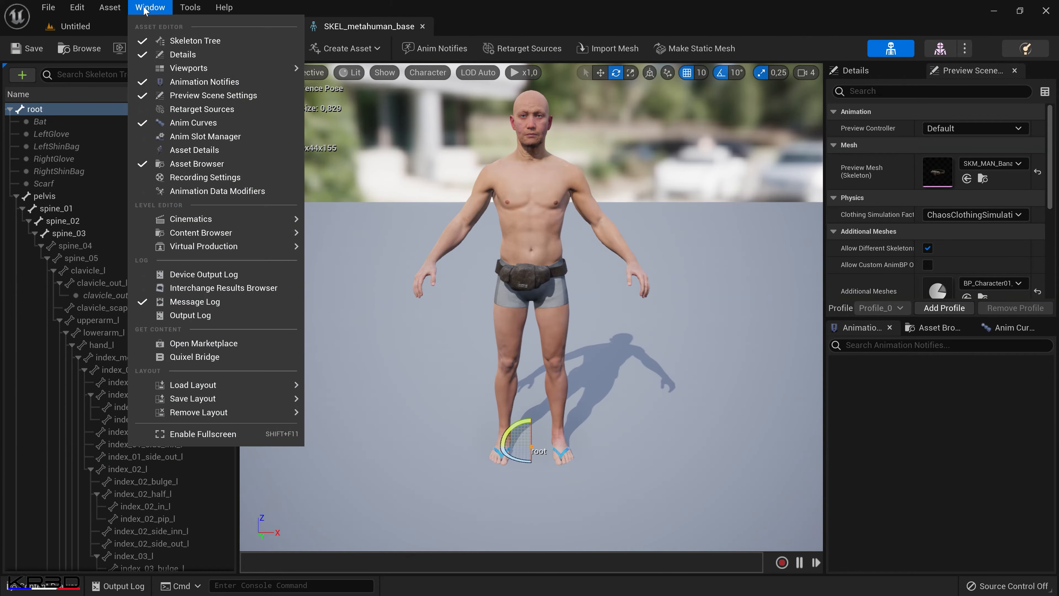
pyautogui.click(196, 150)
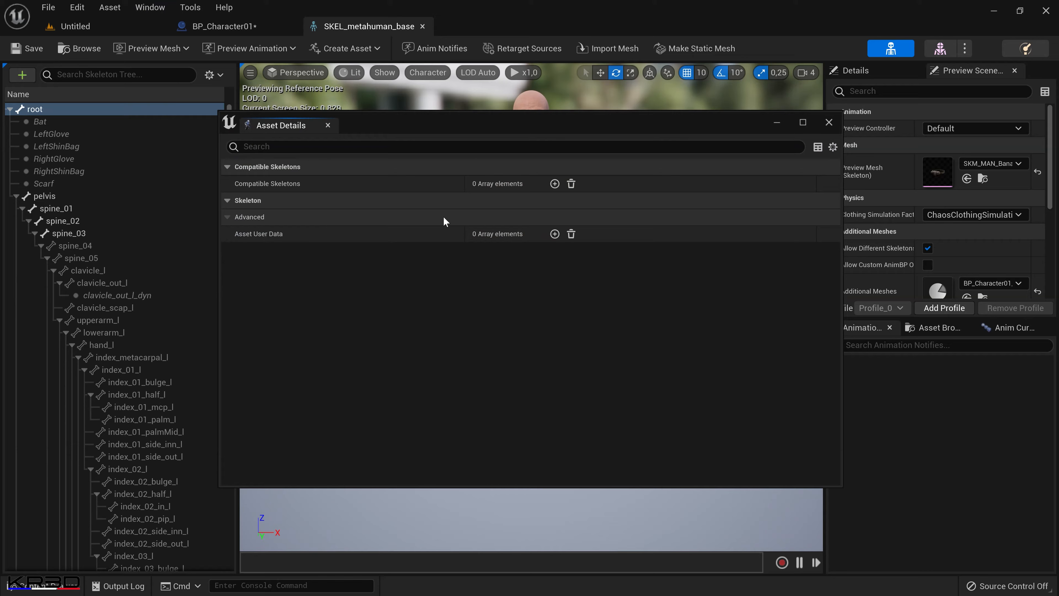
# Add metahuman_base_skel as a compatible skeleton, then save and close SKEL_metahuman_base.
pyautogui.click(555, 183)
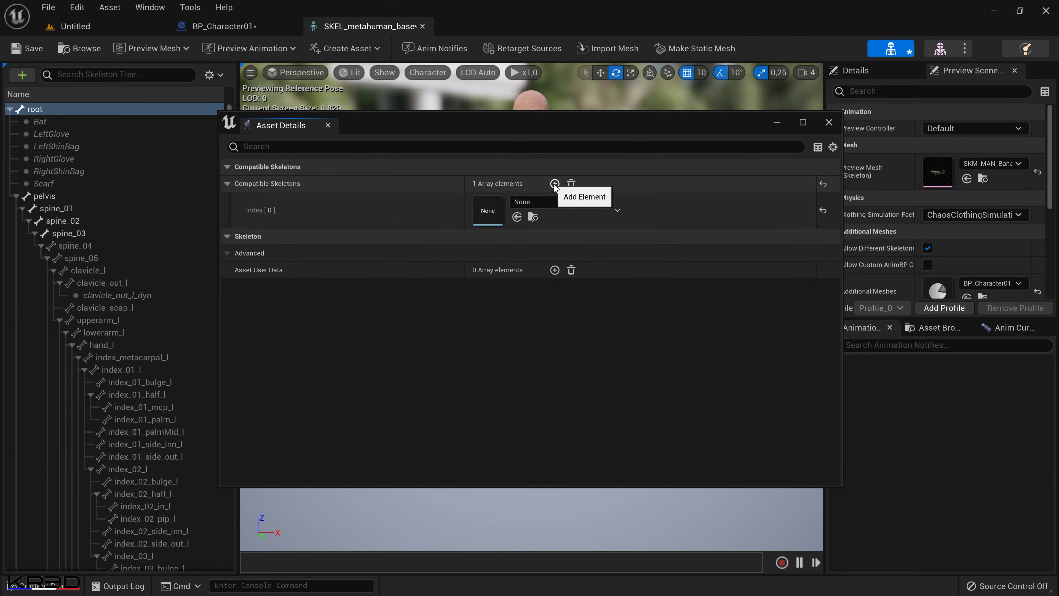
pyautogui.click(557, 202)
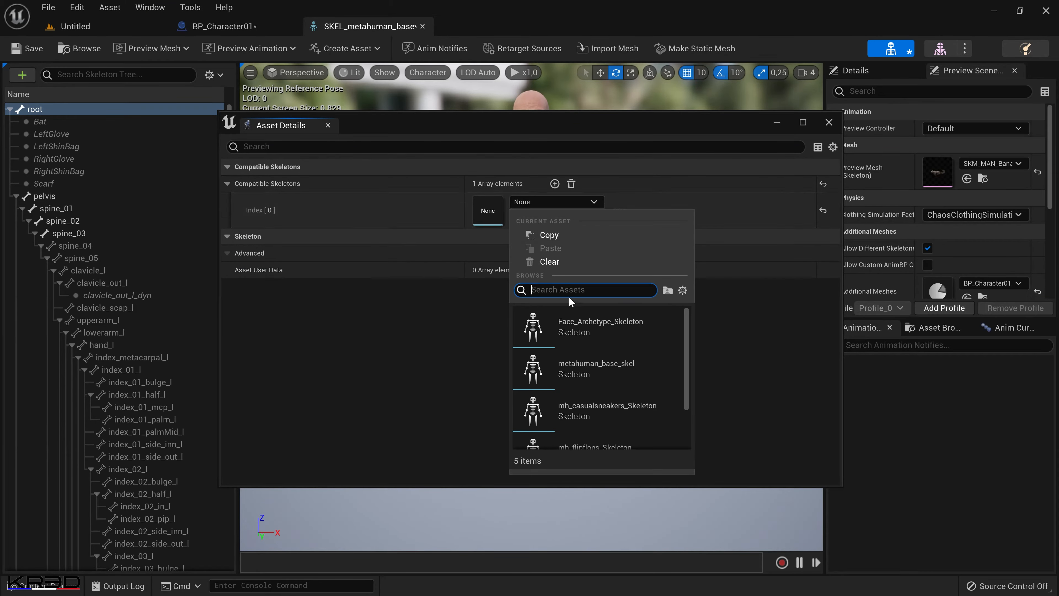
pyautogui.write('base')
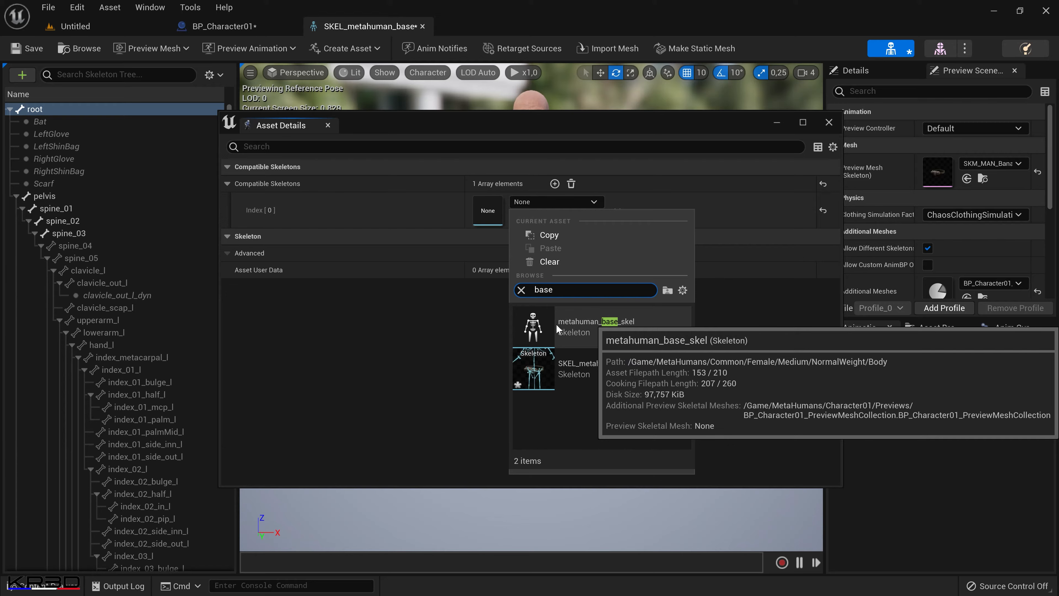
pyautogui.click(612, 327)
pyautogui.click(27, 48)
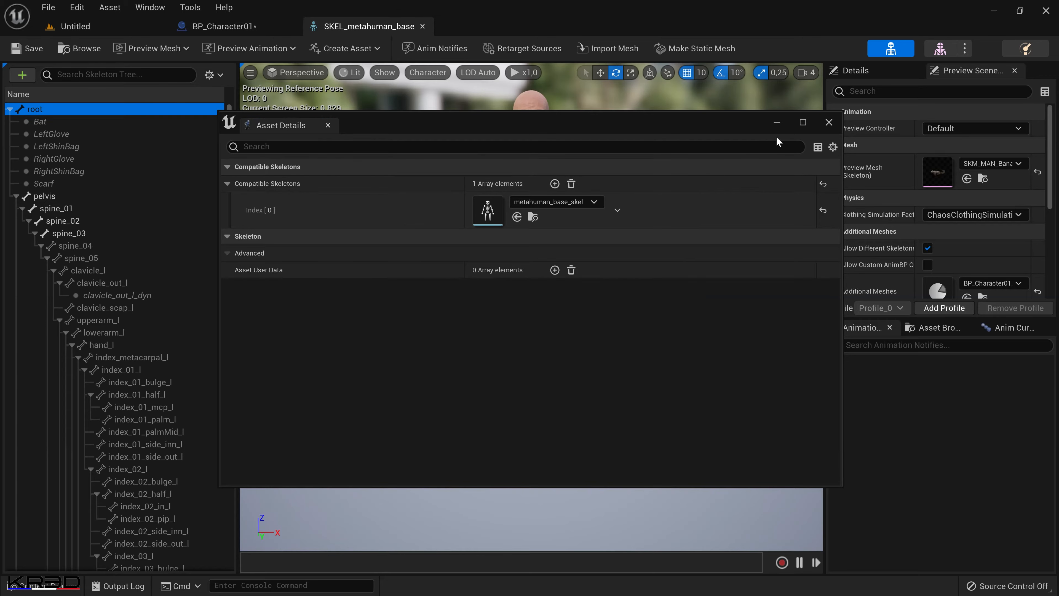
pyautogui.click(828, 124)
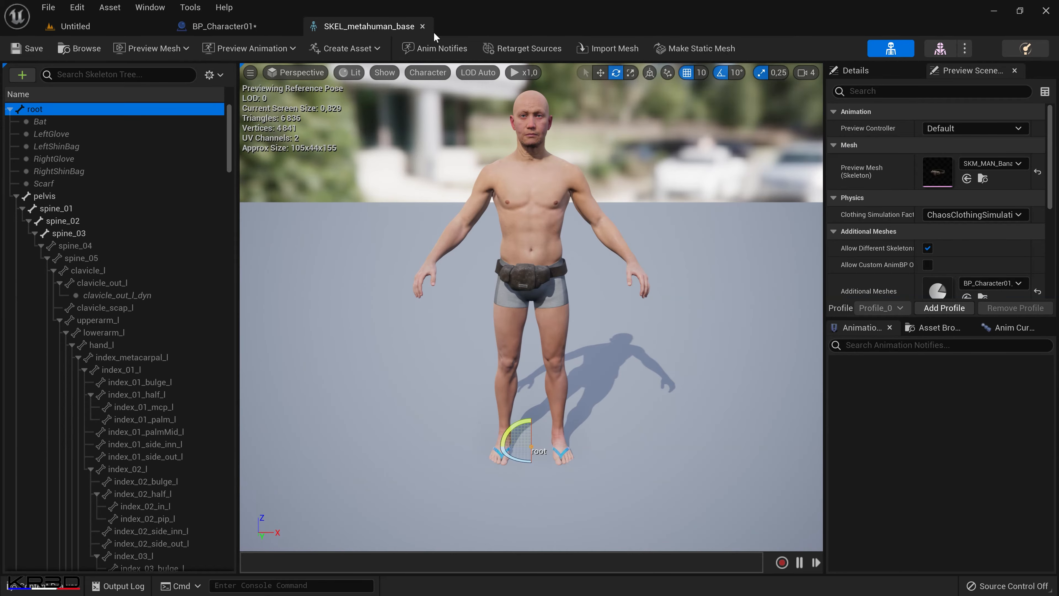
pyautogui.click(422, 26)
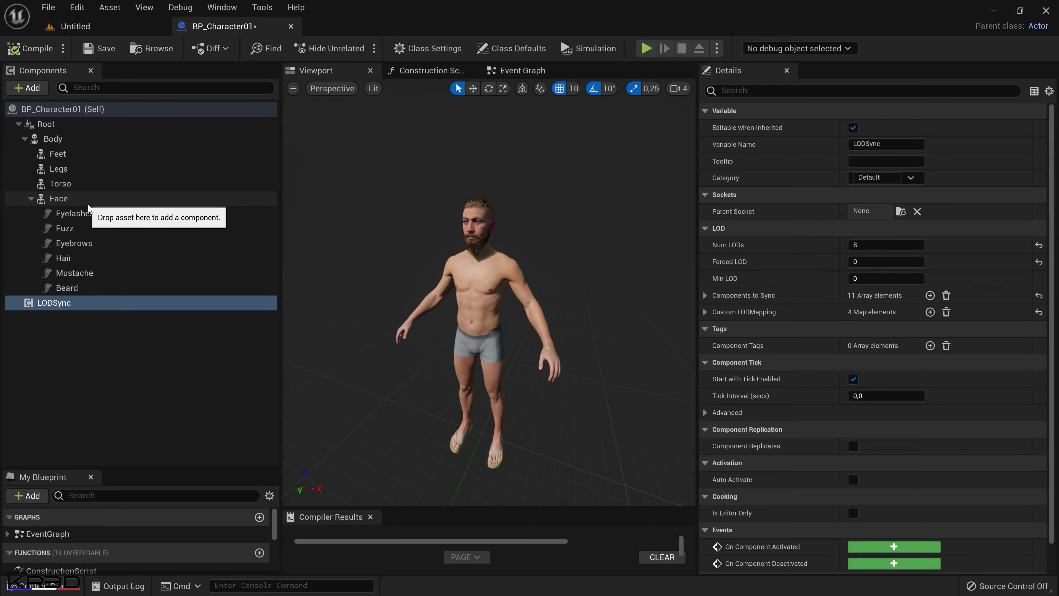
# Browse to the PostApoClothing Meshes MaleAverageNormal folder and look through its skeletal meshes.
pyautogui.click(77, 154)
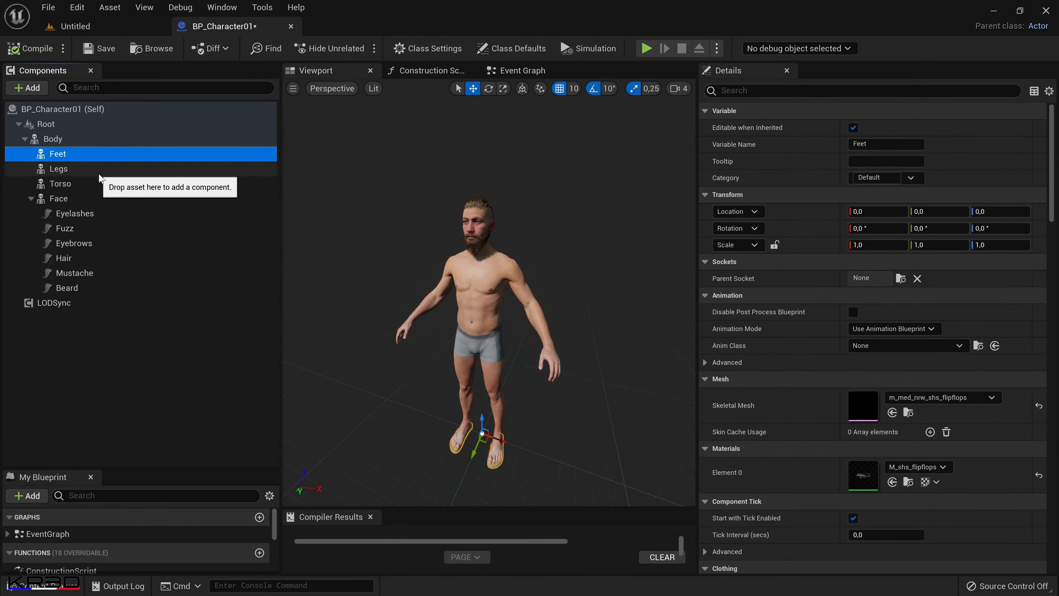
pyautogui.click(43, 588)
pyautogui.click(257, 368)
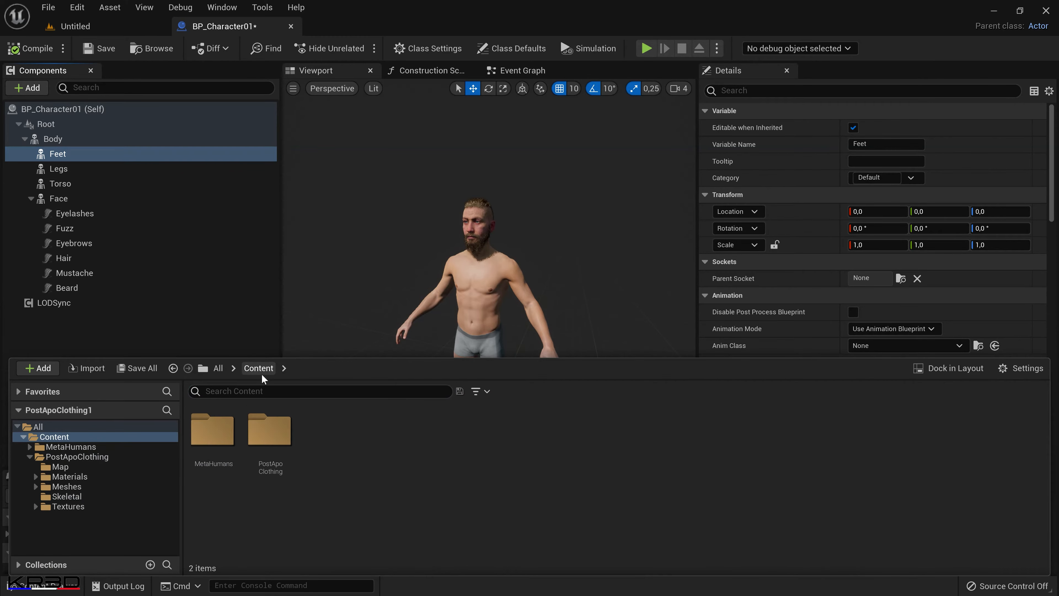
pyautogui.doubleClick(272, 459)
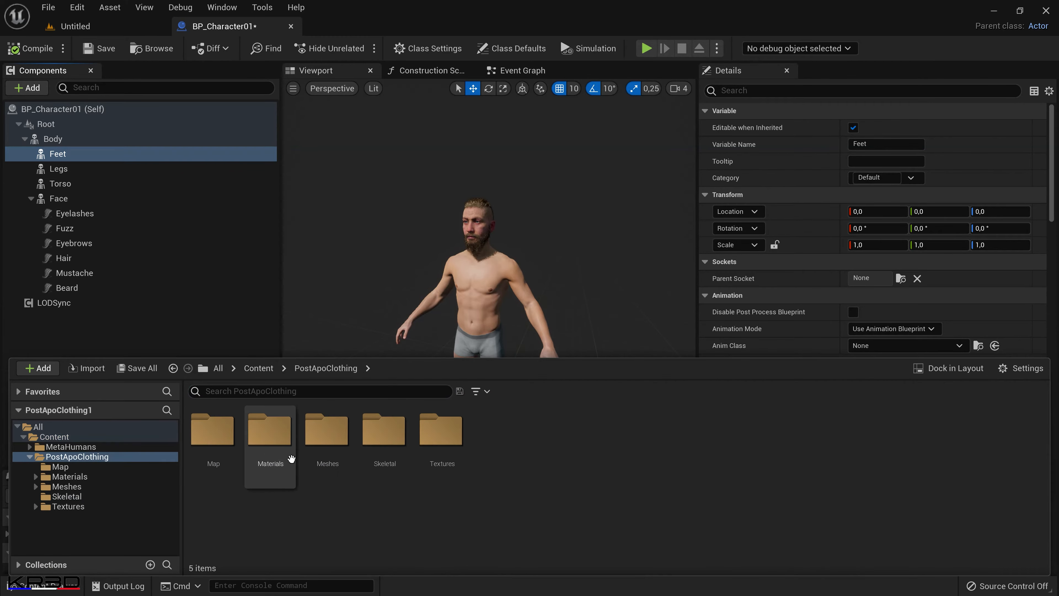
pyautogui.doubleClick(330, 454)
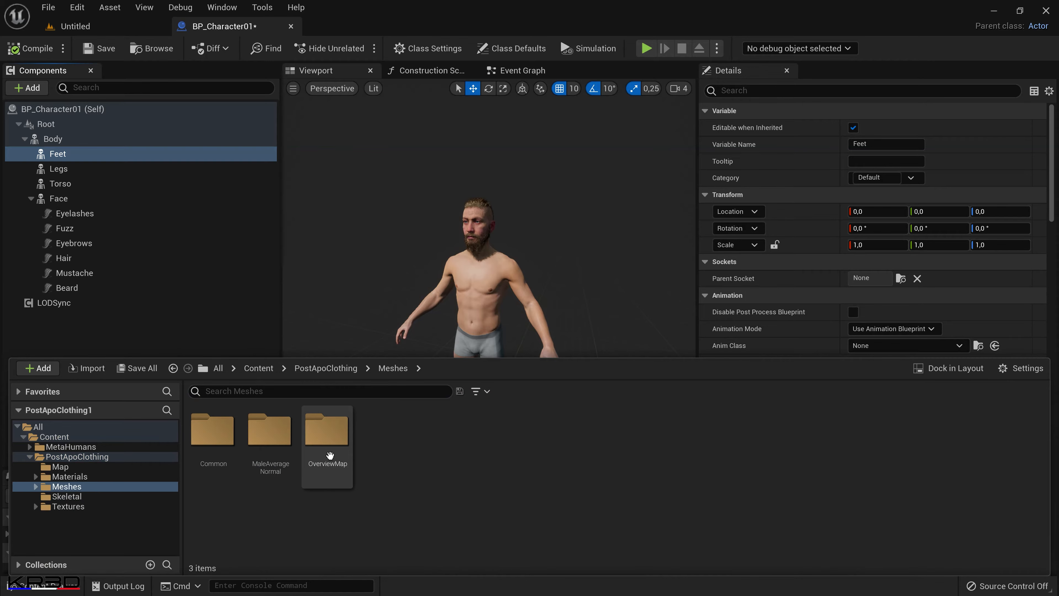
pyautogui.doubleClick(268, 475)
pyautogui.scroll(-2, 475, 478)
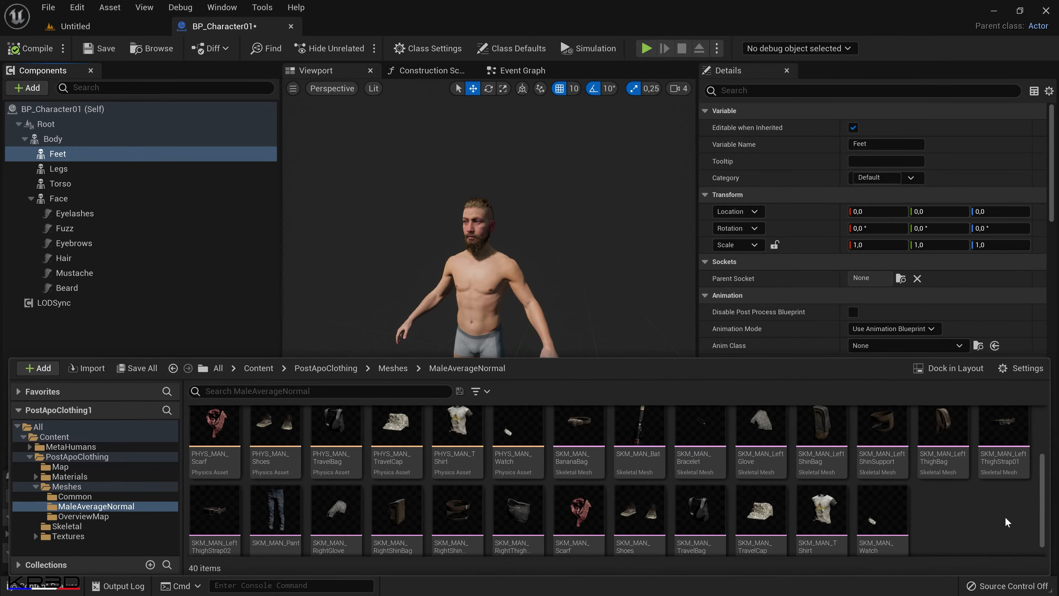
pyautogui.moveTo(828, 528)
pyautogui.scroll(-1, 832, 517)
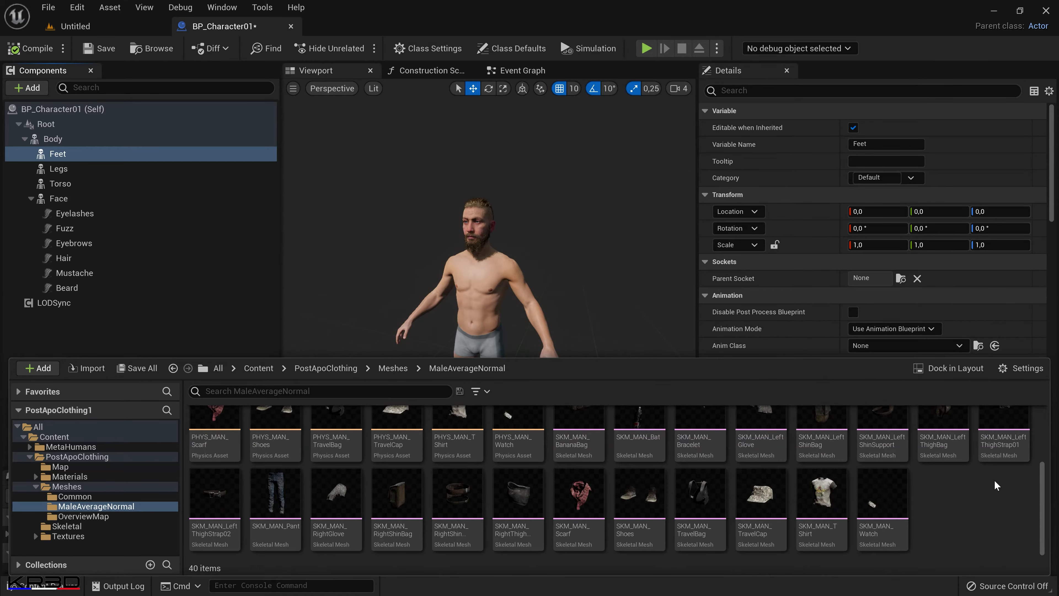
# Assign the SKM_MAN_TShirt skeletal mesh to the Torso component.
pyautogui.click(86, 187)
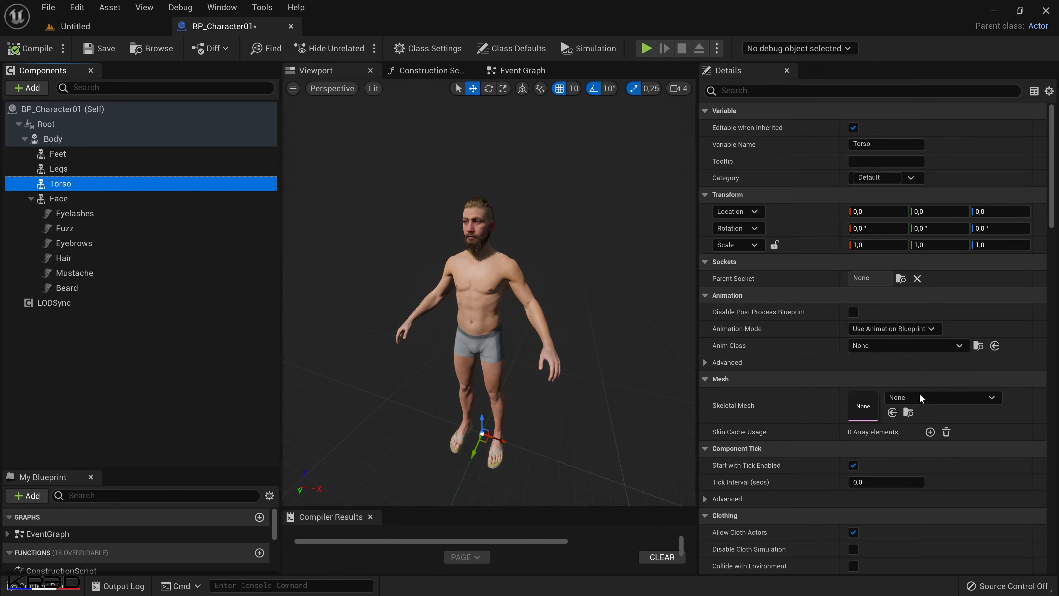
pyautogui.click(933, 398)
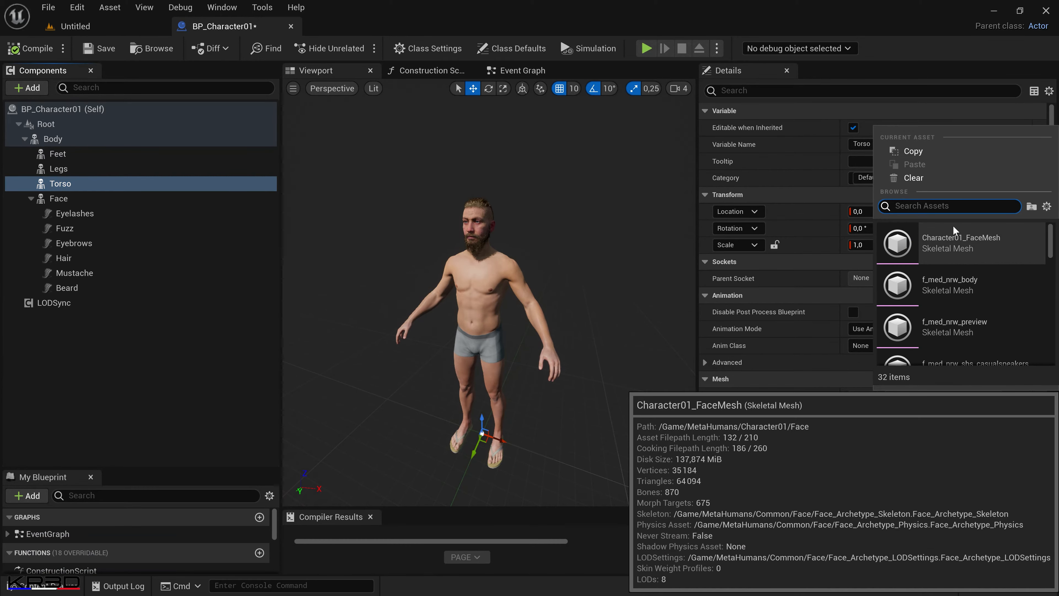
pyautogui.write('shirt')
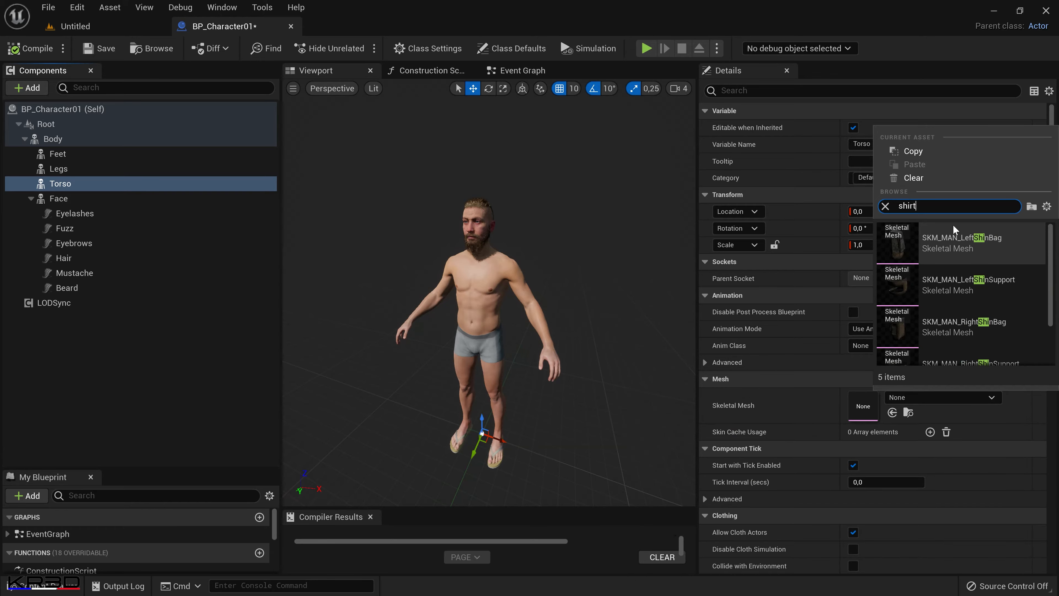
pyautogui.scroll(-1, 953, 224)
pyautogui.click(941, 250)
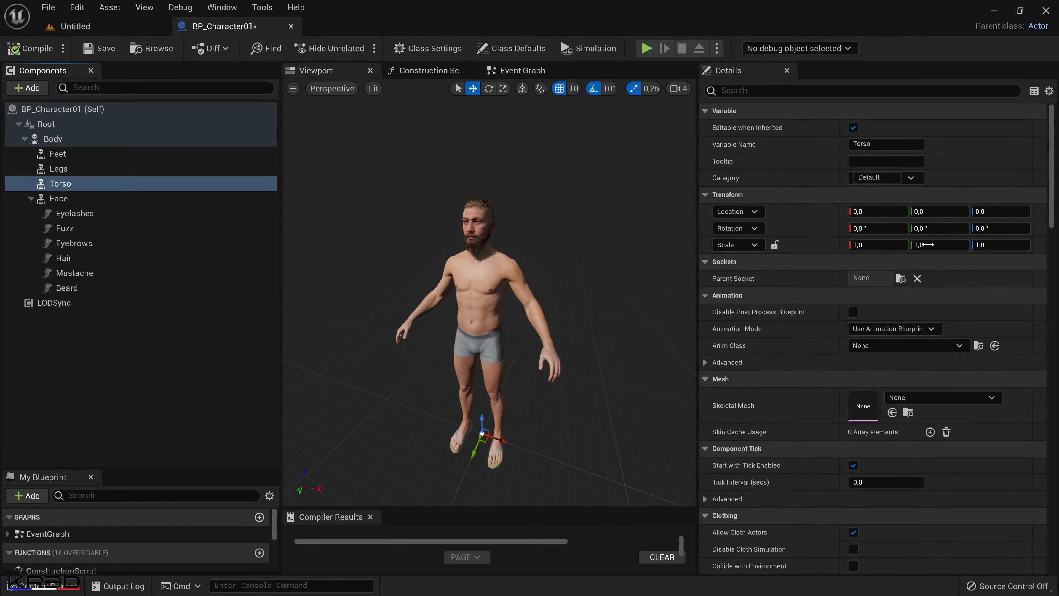
pyautogui.moveTo(580, 369); pyautogui.dragTo(579, 368, button='middle')
pyautogui.scroll(1, 580, 368)
# Replace the Feet component's flip-flops skeletal mesh with SKM_MAN_Shoes.
pyautogui.click(180, 153)
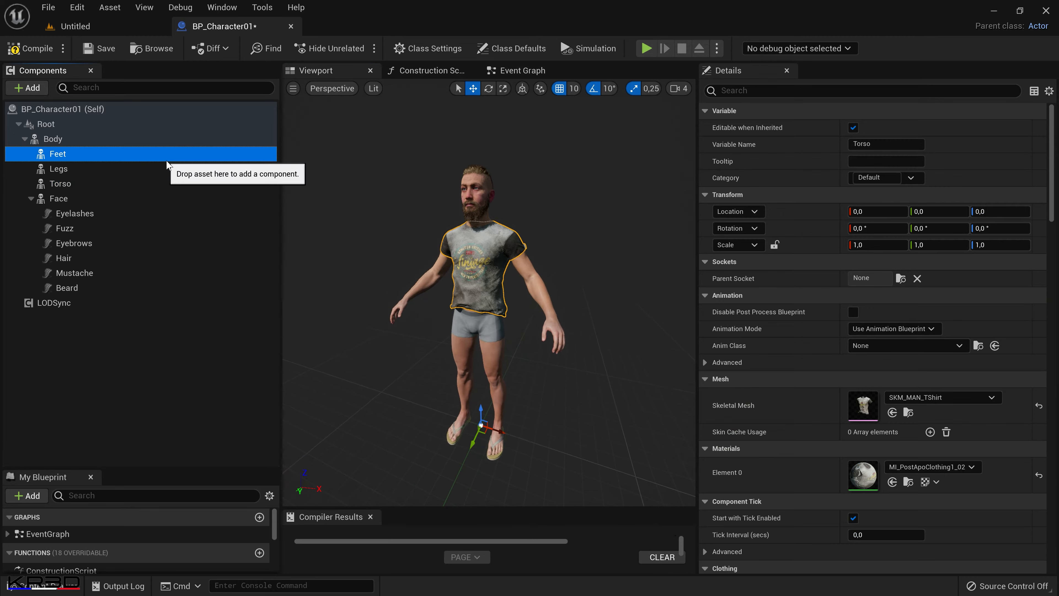
pyautogui.keyDown('alt'); pyautogui.moveTo(471, 332); pyautogui.dragTo(538, 313); pyautogui.keyUp('alt')
pyautogui.scroll(-3, 471, 333)
pyautogui.moveTo(549, 464)
pyautogui.keyDown('alt'); pyautogui.mouseDown()
pyautogui.moveTo(515, 479)
pyautogui.moveTo(530, 465)
pyautogui.mouseUp(); pyautogui.keyUp('alt')
pyautogui.scroll(-4, 548, 464)
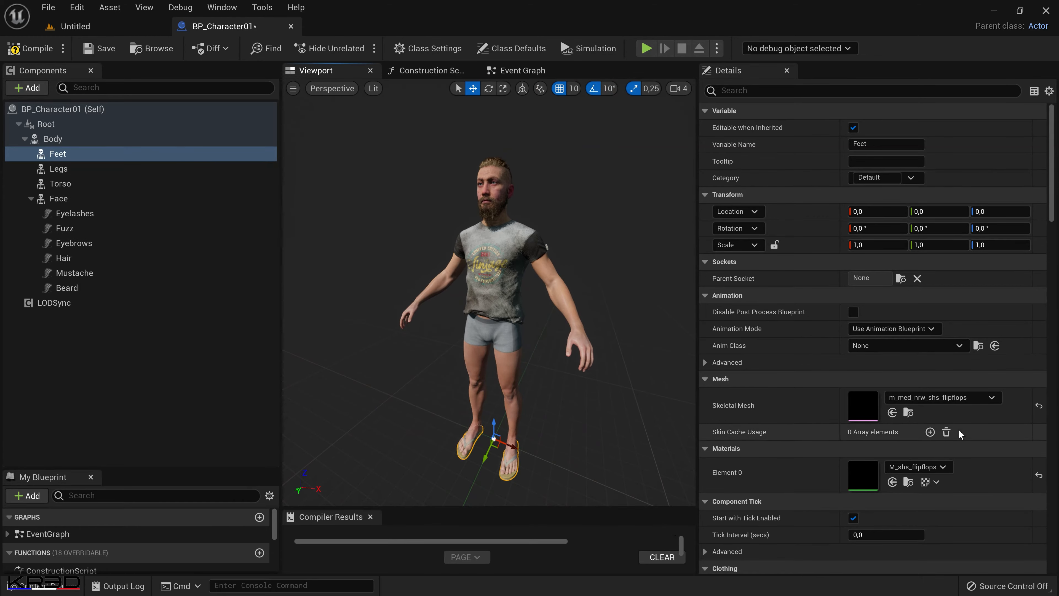
pyautogui.click(988, 399)
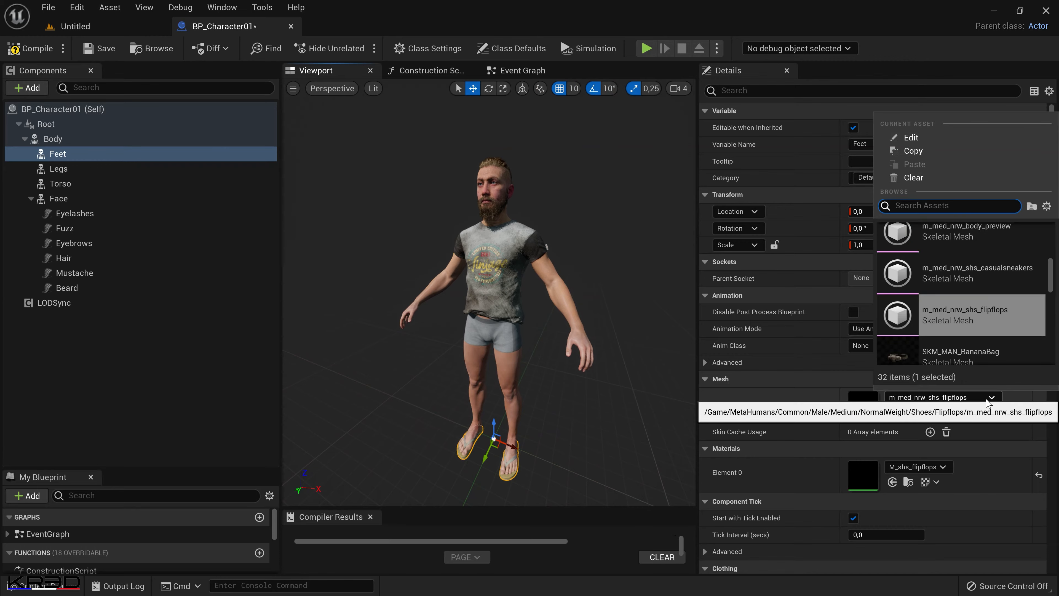
pyautogui.moveTo(983, 300)
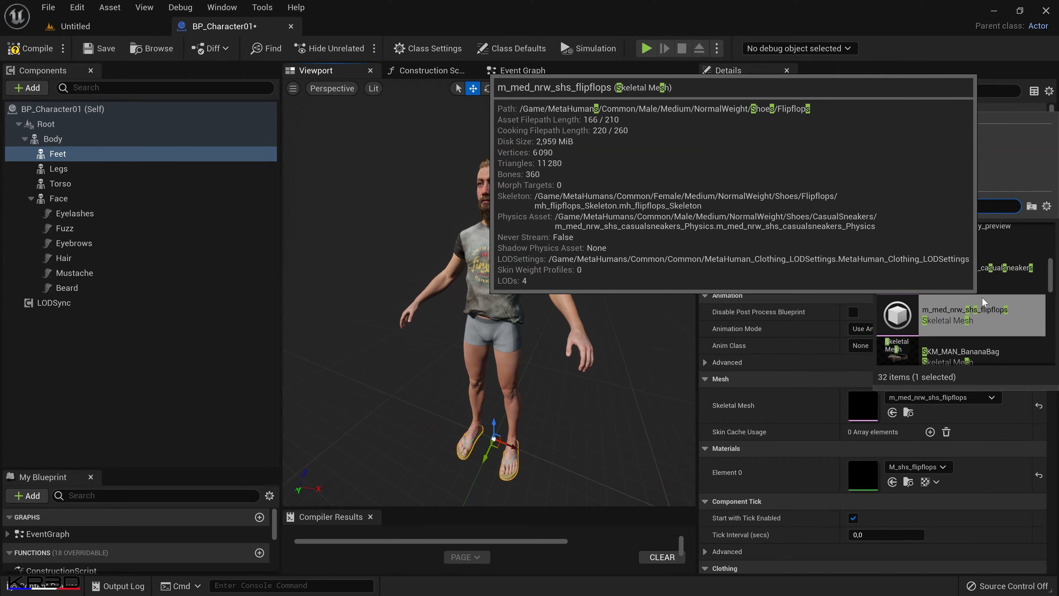
pyautogui.write('Shoes')
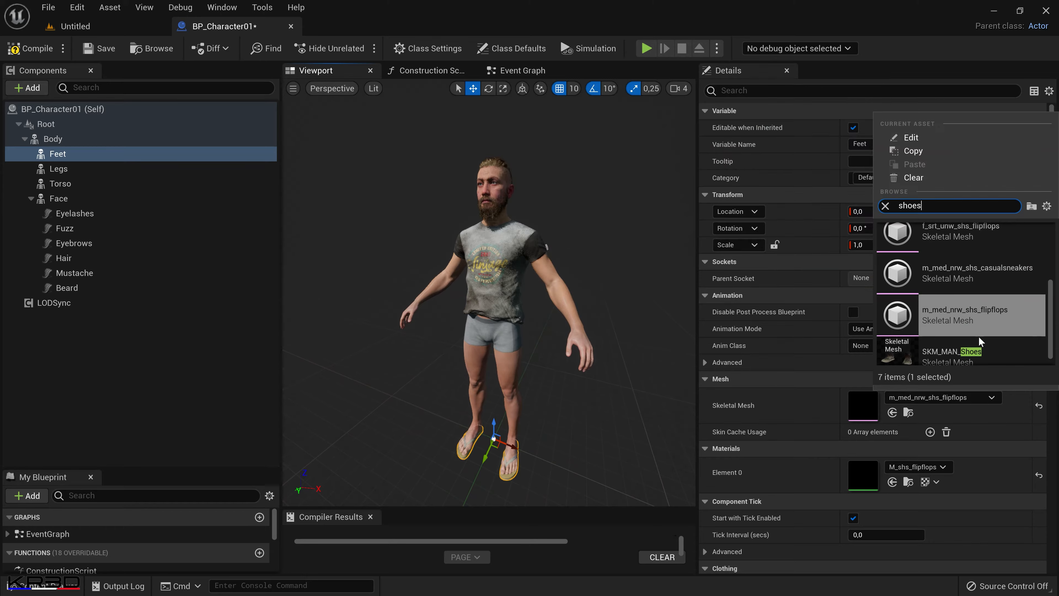
pyautogui.click(978, 350)
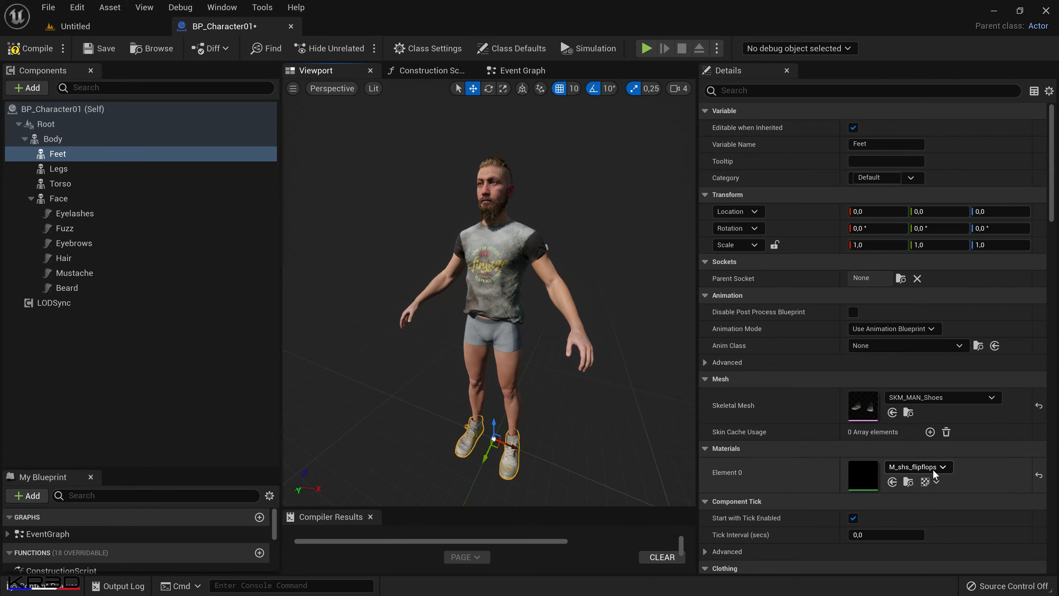
# Replace the flip-flops material in Element 0 of the Feet component with MI_PostApoClothing1_03.
pyautogui.click(892, 482)
pyautogui.moveTo(537, 376); pyautogui.dragTo(542, 429, button='middle')
pyautogui.moveTo(541, 377)
pyautogui.mouseDown(button='right')
pyautogui.moveTo(542, 334)
pyautogui.moveTo(546, 380)
pyautogui.mouseUp(button='right')
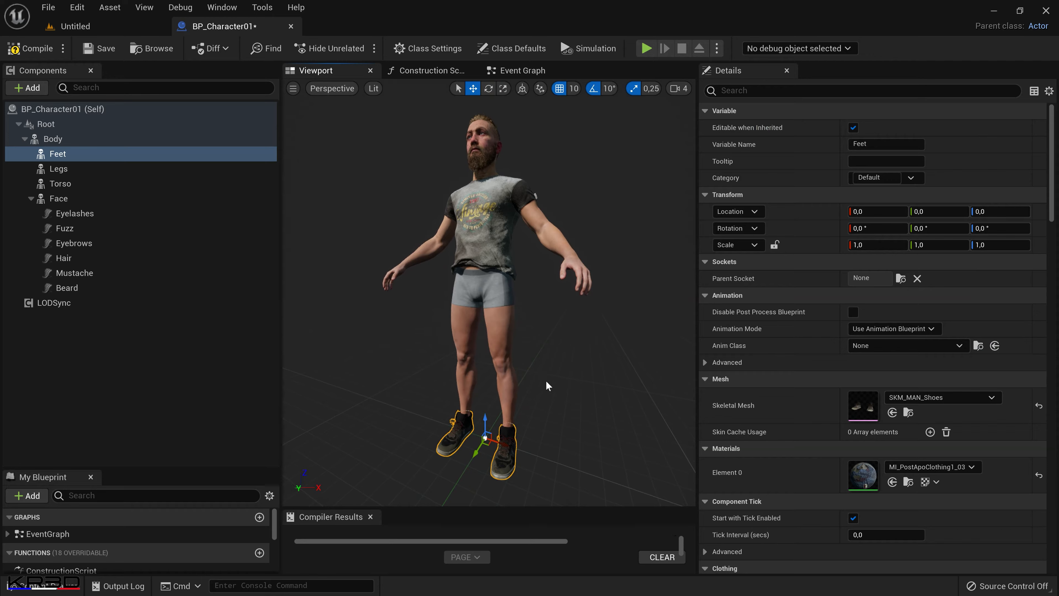
# Assign the SKM_MAN_Pant skeletal mesh to the Legs component.
pyautogui.click(84, 173)
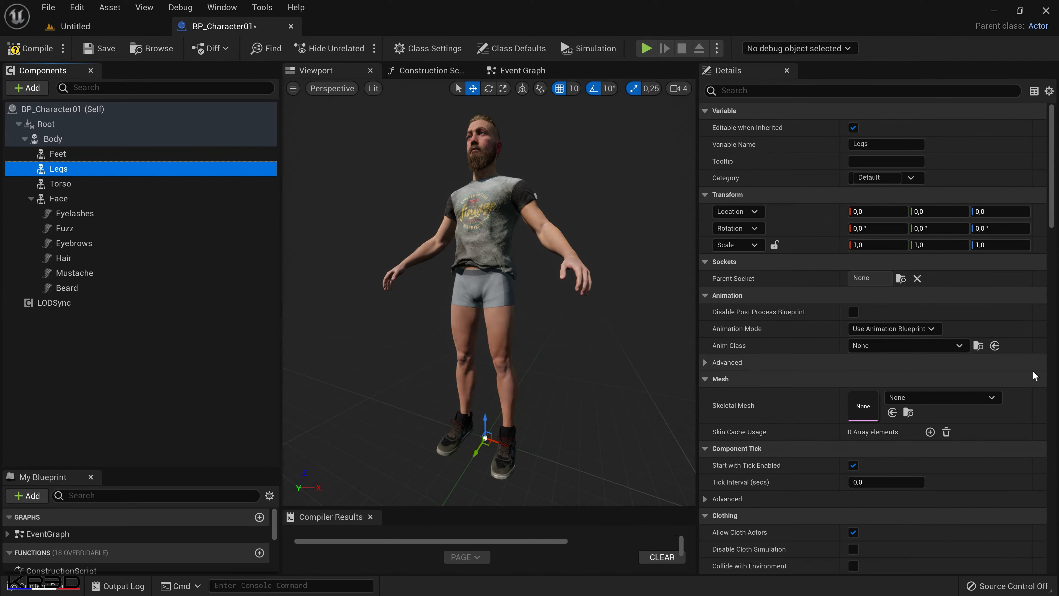
pyautogui.click(989, 397)
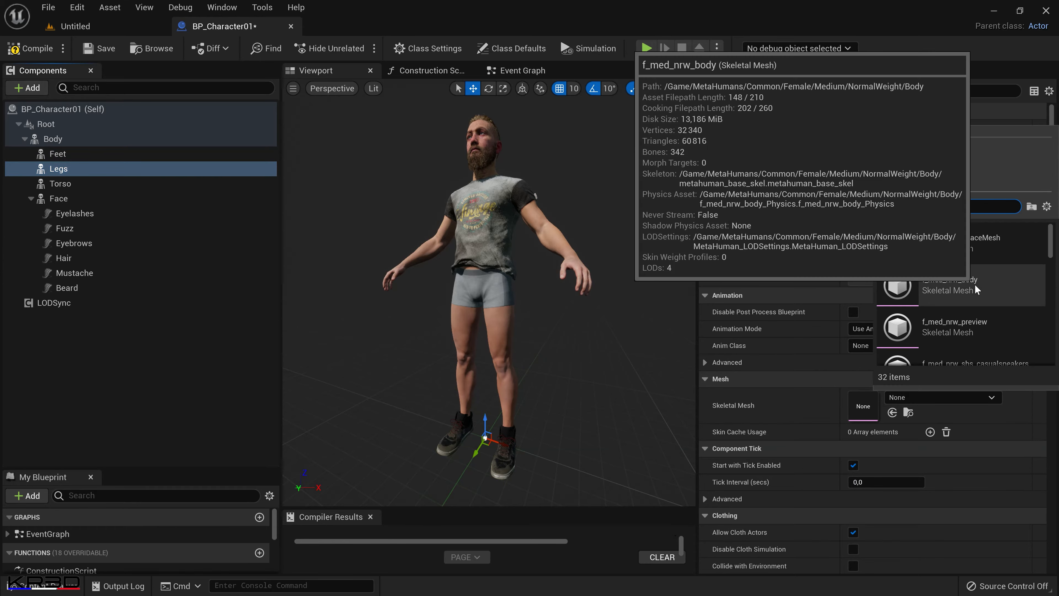
pyautogui.write('pant')
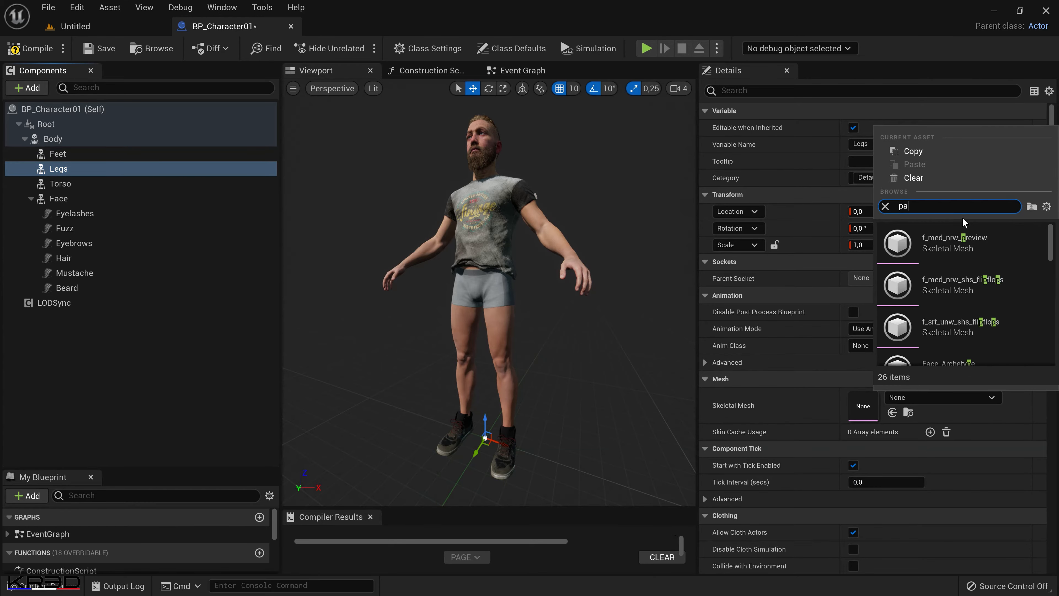
pyautogui.click(924, 234)
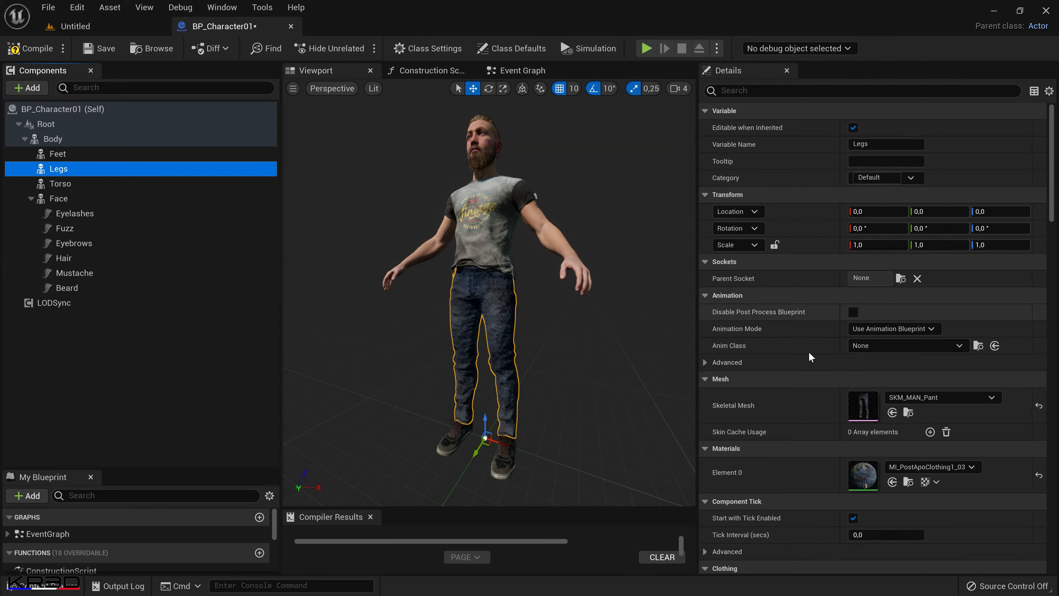
pyautogui.moveTo(594, 399)
pyautogui.keyDown('alt'); pyautogui.mouseDown()
pyautogui.moveTo(630, 430)
pyautogui.moveTo(599, 408)
pyautogui.mouseUp(); pyautogui.keyUp('alt')
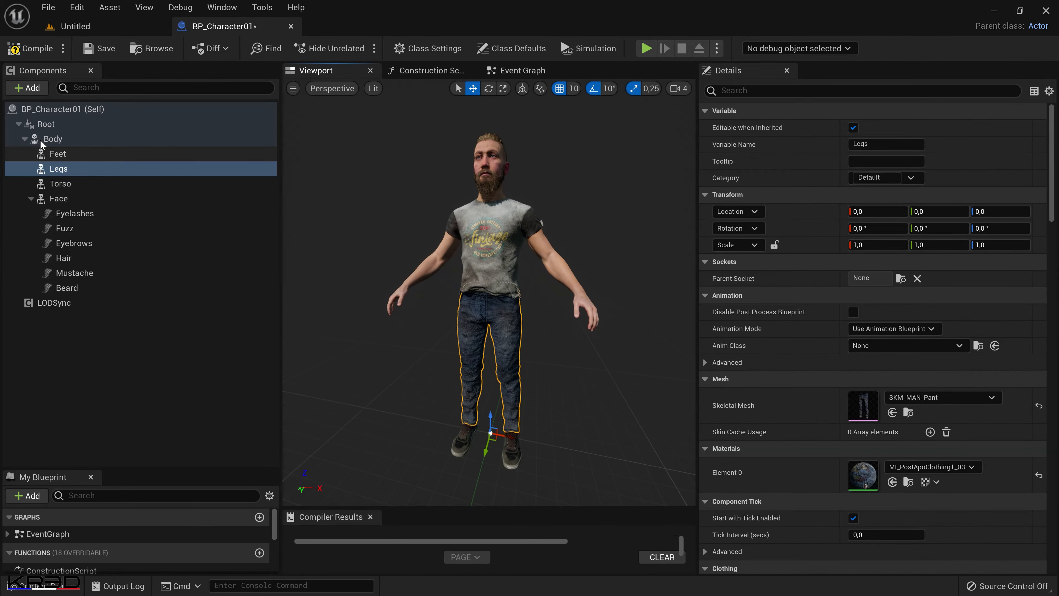
# Compare the Feet, Legs and Torso components with the clothing skeletal meshes in the MaleAverageNormal folder, from SKM_MAN_BananaBag to SKM_MAN_Watch.
pyautogui.click(62, 154)
pyautogui.keyDown('shift'); pyautogui.click(81, 196); pyautogui.keyUp('shift')
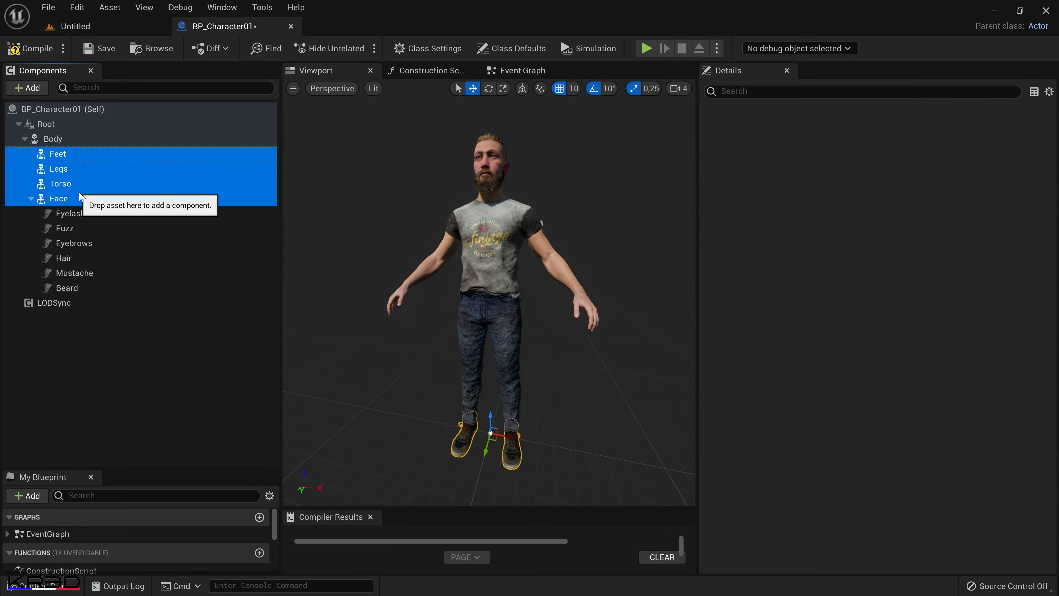
pyautogui.keyDown('ctrl'); pyautogui.click(80, 199); pyautogui.keyUp('ctrl')
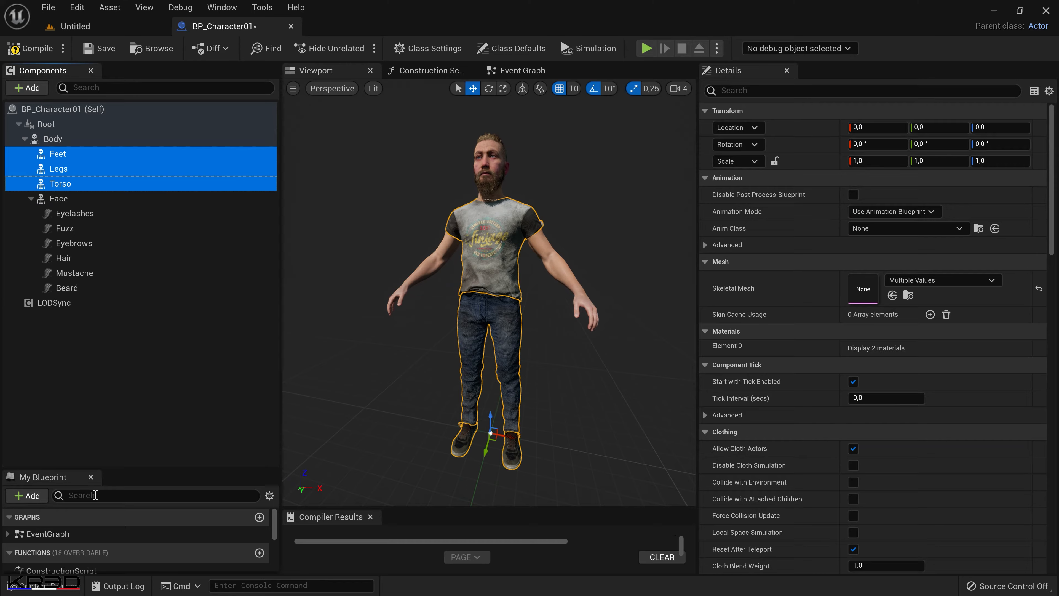
pyautogui.click(56, 585)
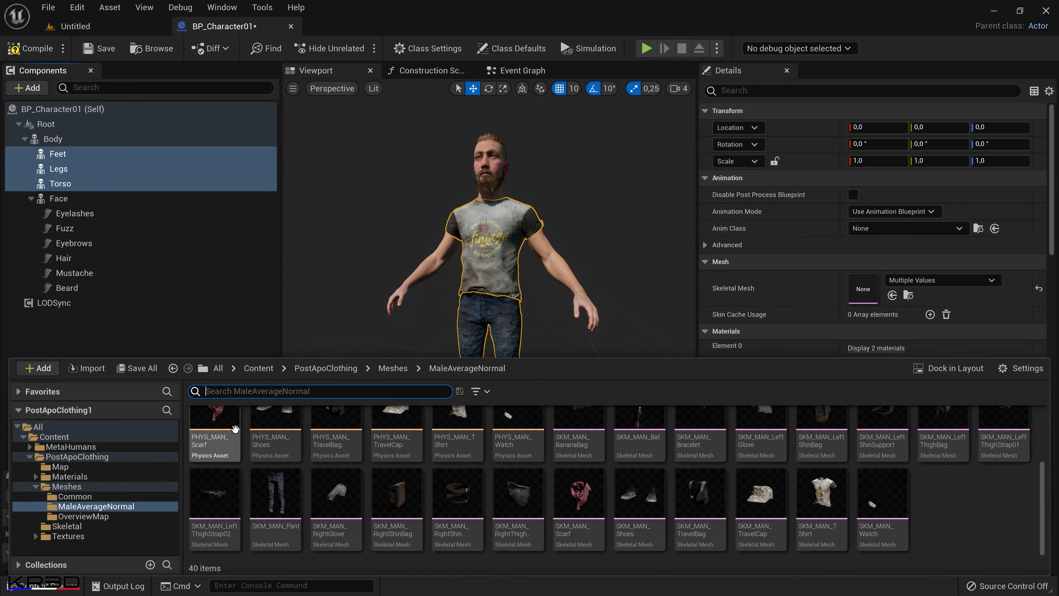
pyautogui.click(563, 445)
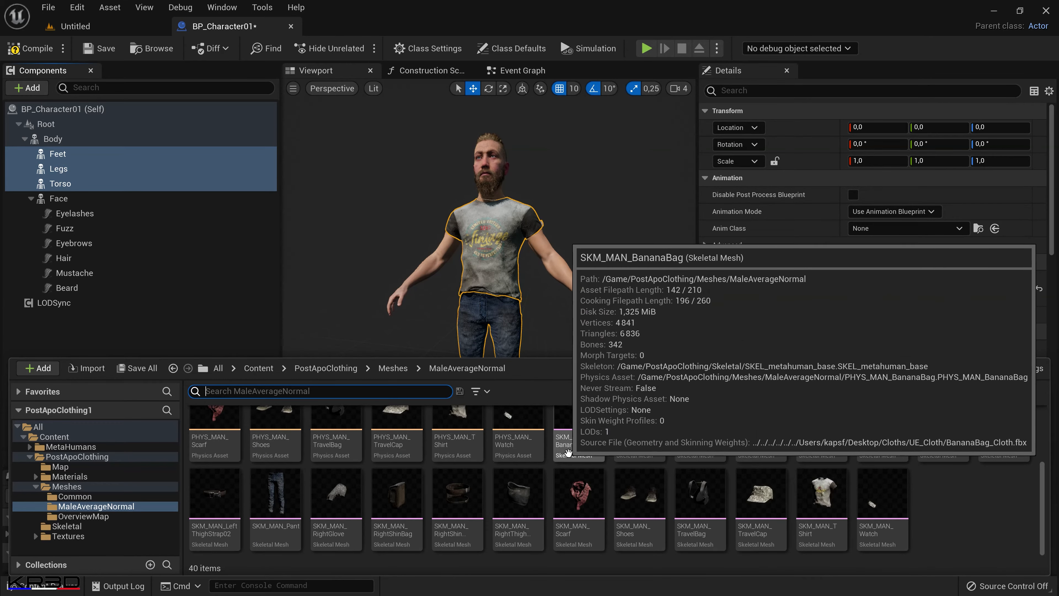
pyautogui.keyDown('shift'); pyautogui.click(901, 518); pyautogui.keyUp('shift')
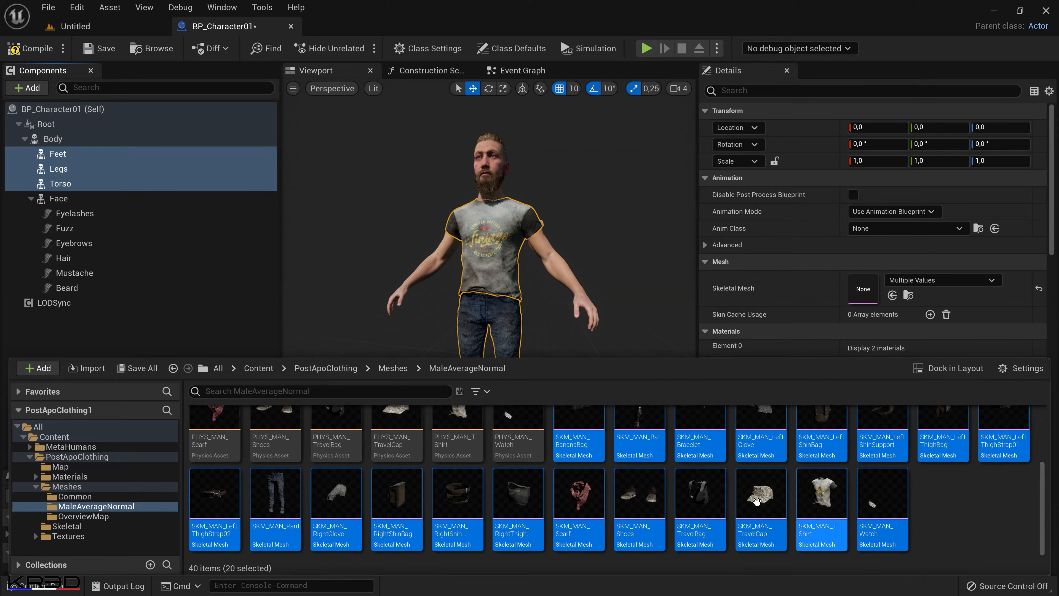
pyautogui.scroll(1, 740, 461)
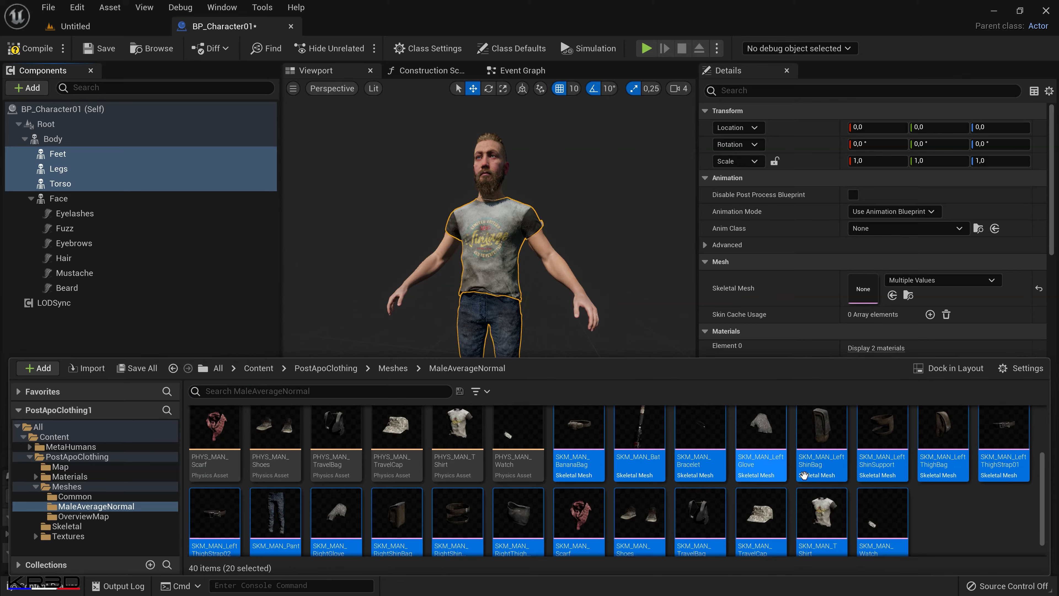
# Duplicate the Feet component and name the copy BananaBag.
pyautogui.click(87, 156)
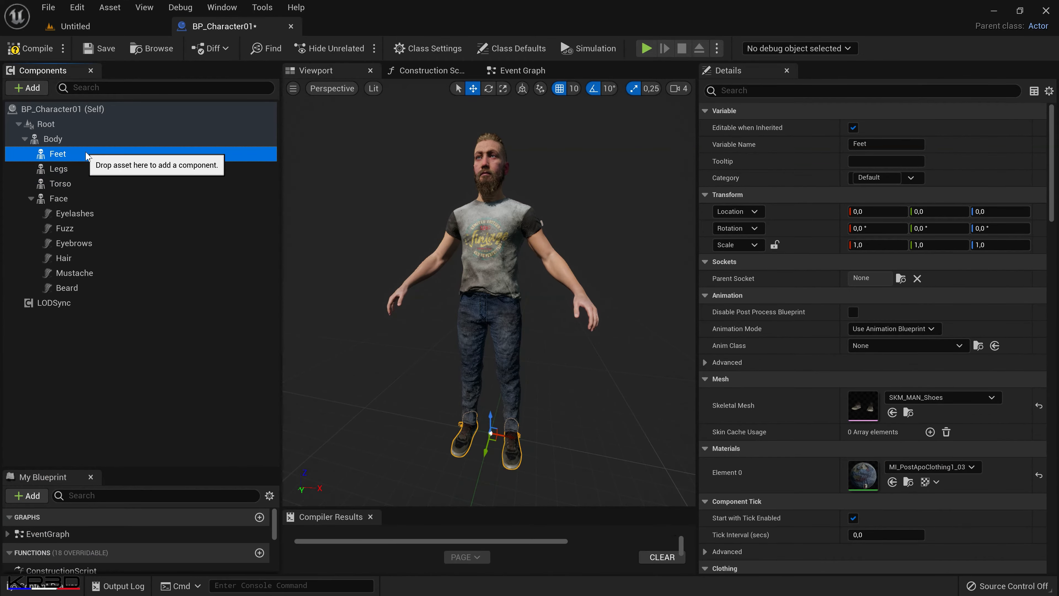
pyautogui.rightClick(91, 156)
pyautogui.click(158, 244)
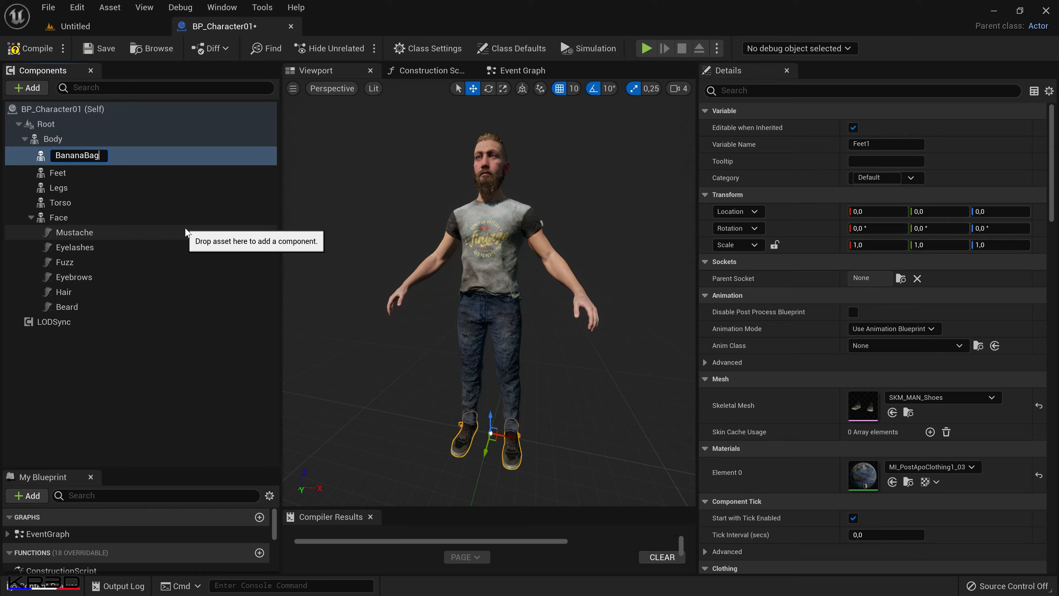
pyautogui.write('BananaBag')
pyautogui.press('Return')
# Duplicate the BananaBag component and name the copy Bat.
pyautogui.rightClick(112, 161)
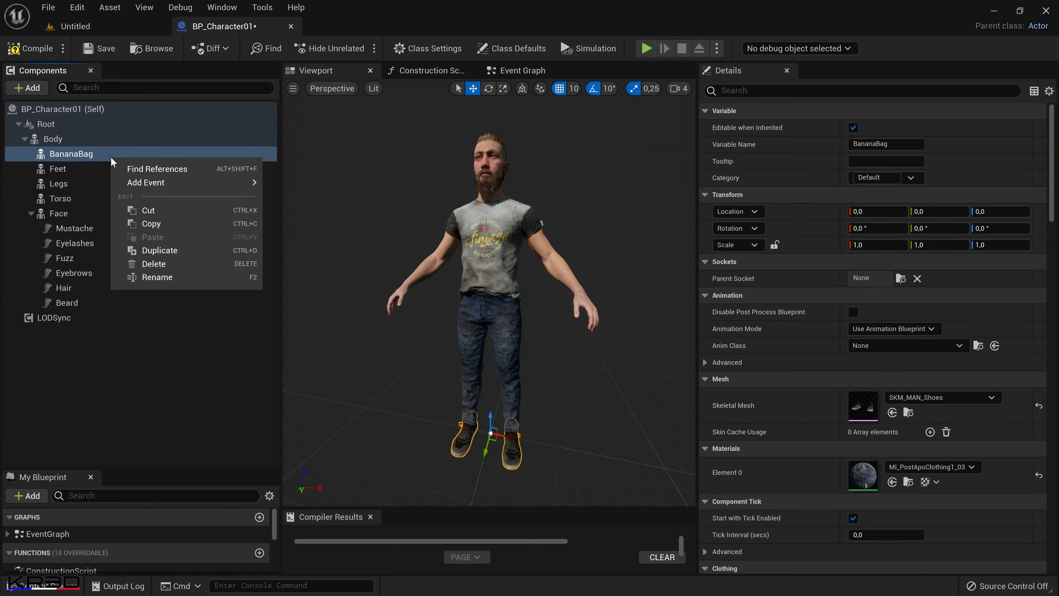
pyautogui.click(156, 254)
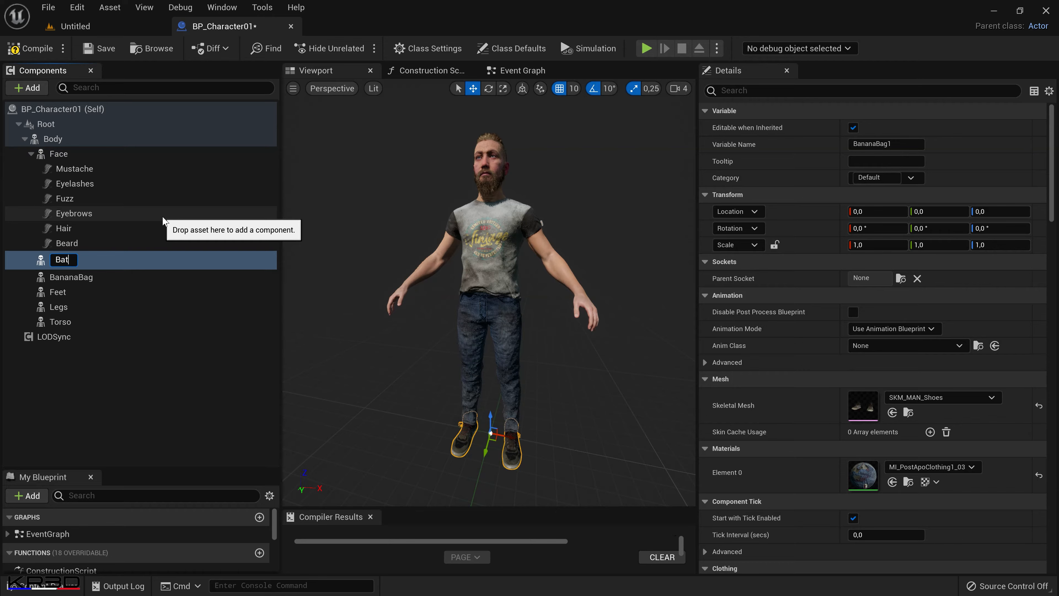
pyautogui.write('Bat')
pyautogui.press('Return')
# Duplicate the Bat component and name the copy Bracelet.
pyautogui.rightClick(119, 261)
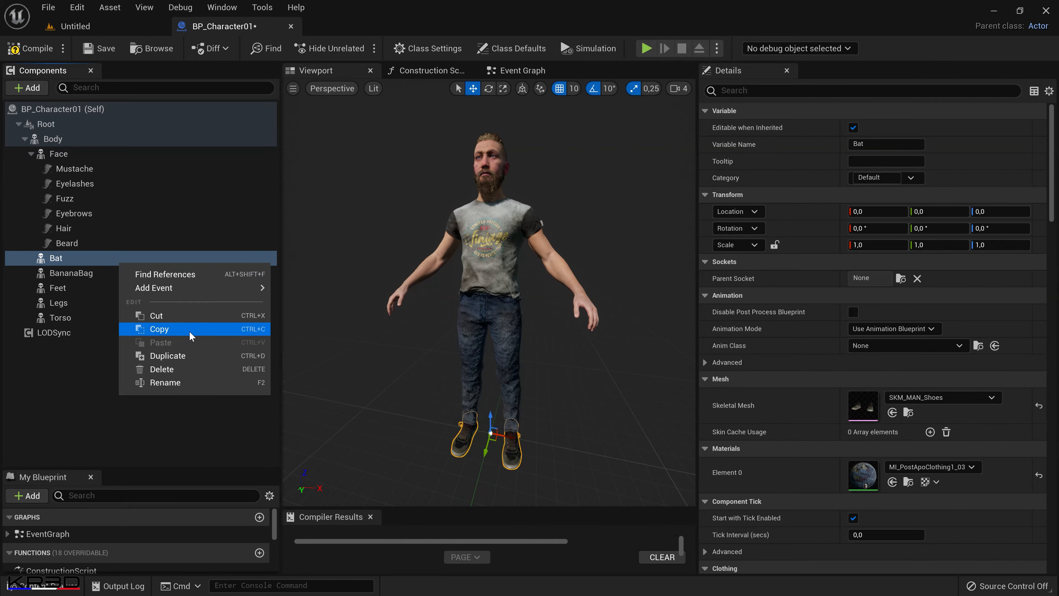
pyautogui.click(184, 355)
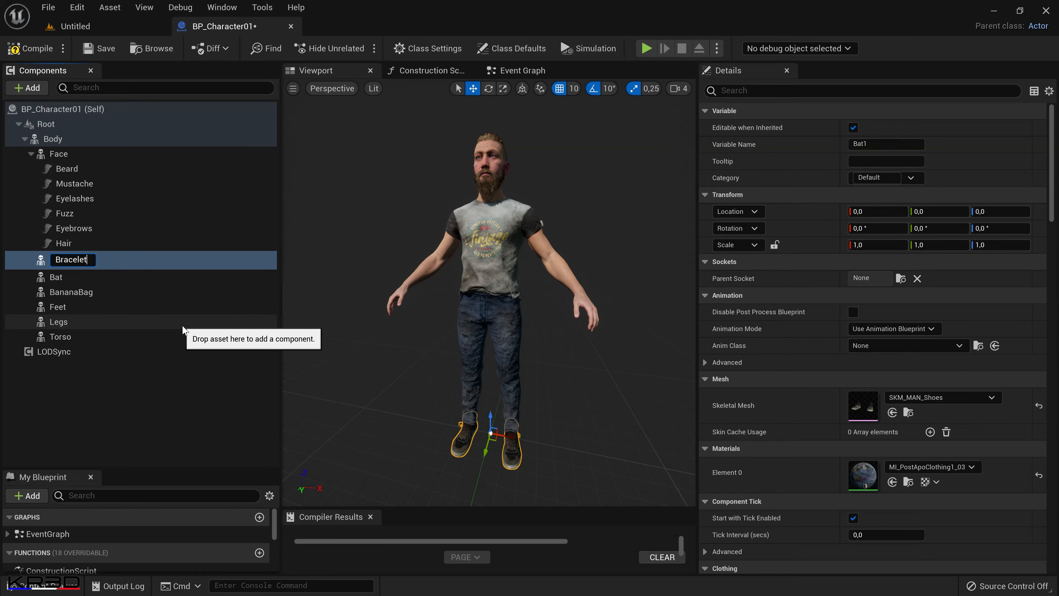
pyautogui.write('Bracelet')
pyautogui.press('Return')
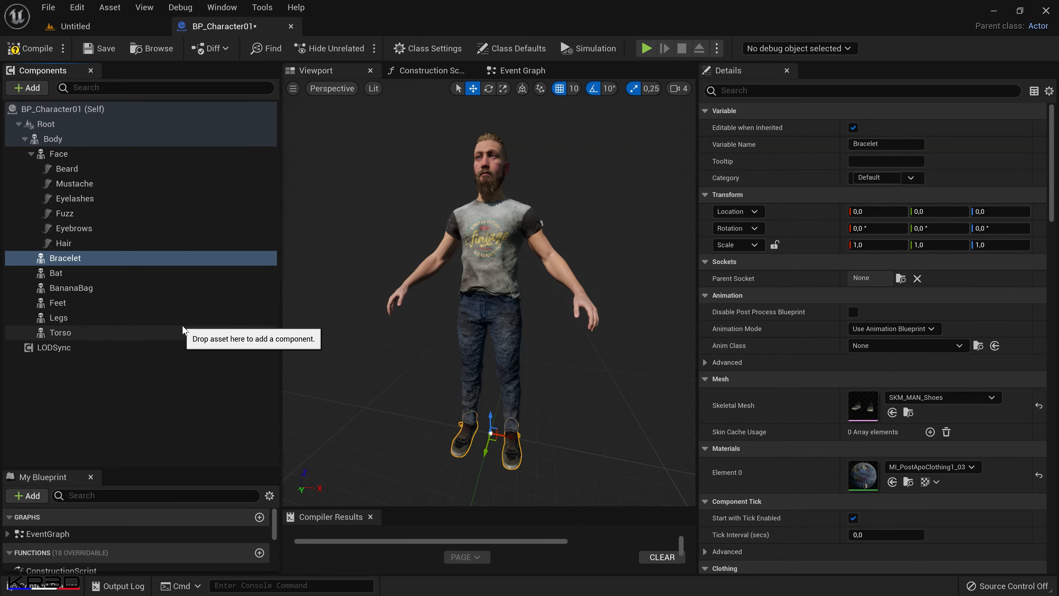
# Assign the SKM_MAN_BananaBag mesh to the BananaBag component and reset its Element 0 material to the mesh default.
pyautogui.click(124, 290)
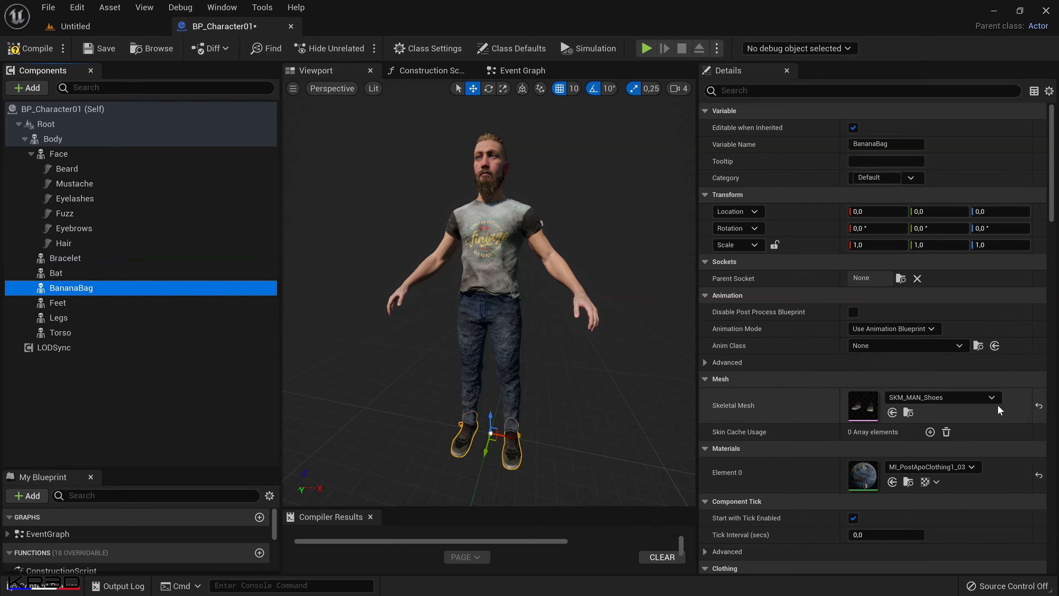
pyautogui.click(981, 397)
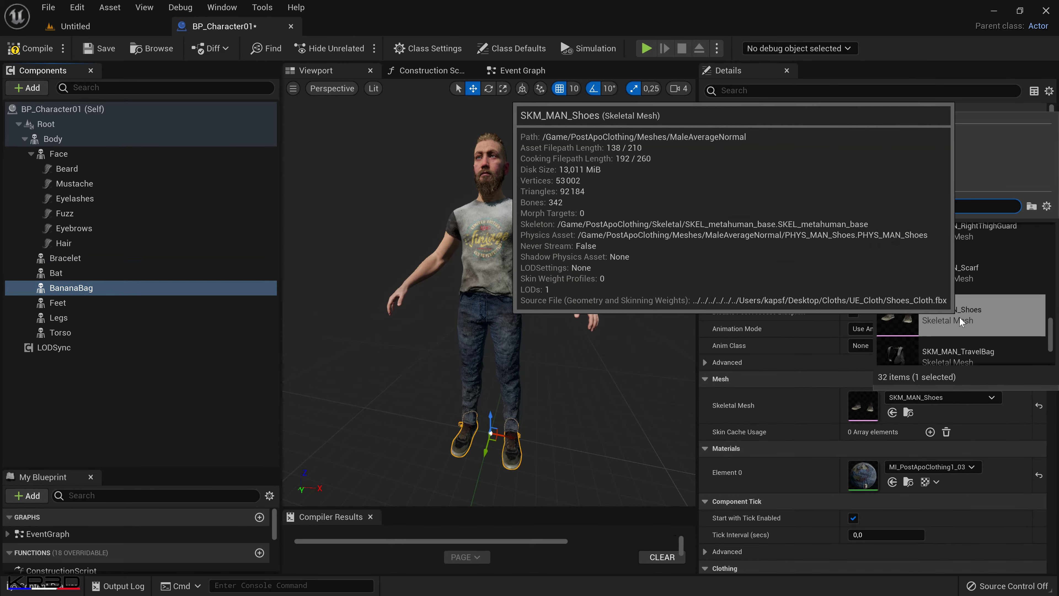
pyautogui.write('bana')
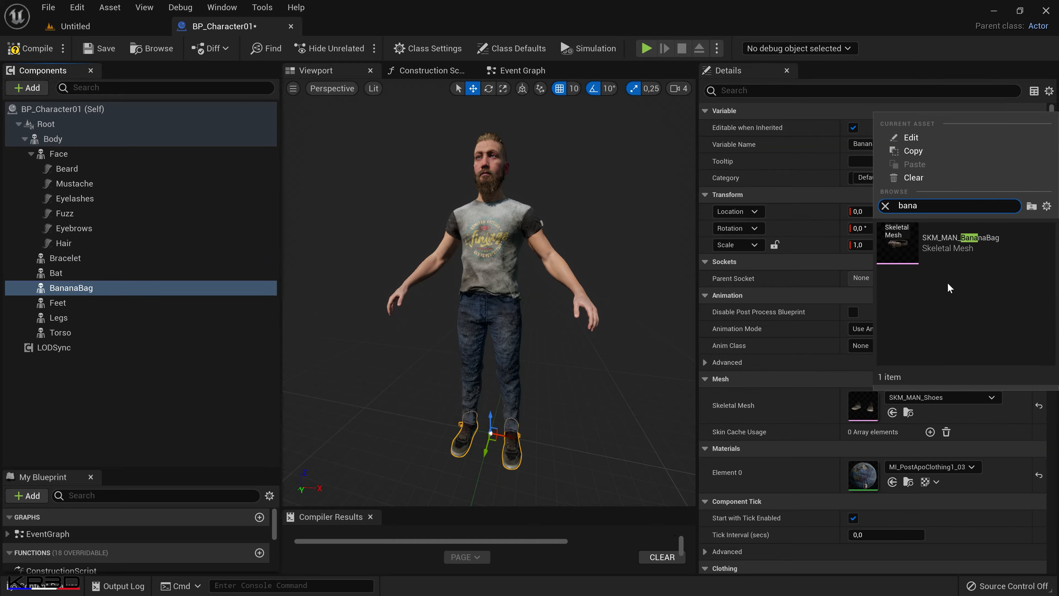
pyautogui.click(953, 243)
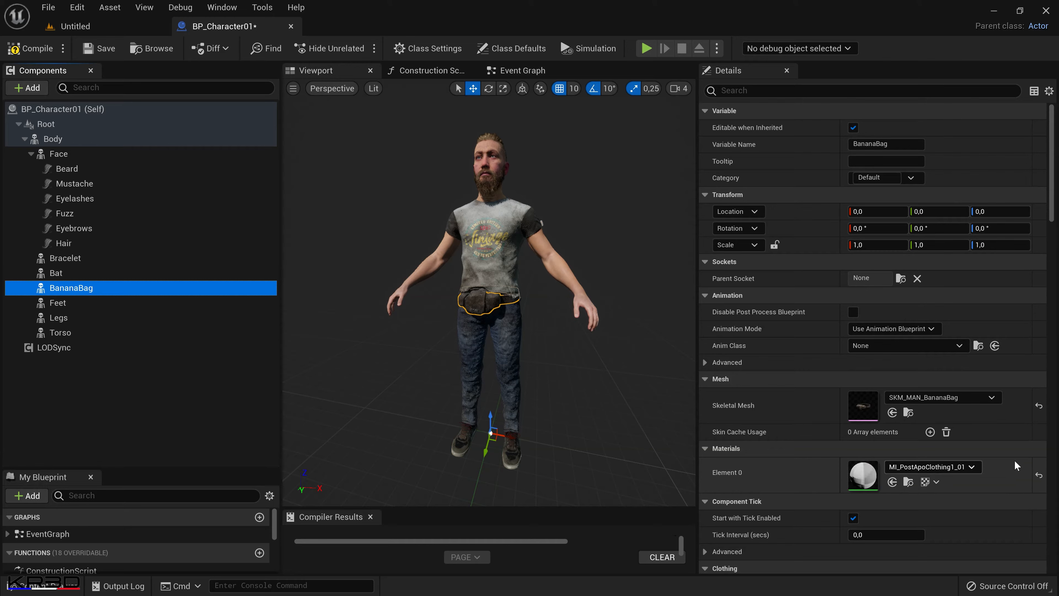
pyautogui.click(1040, 476)
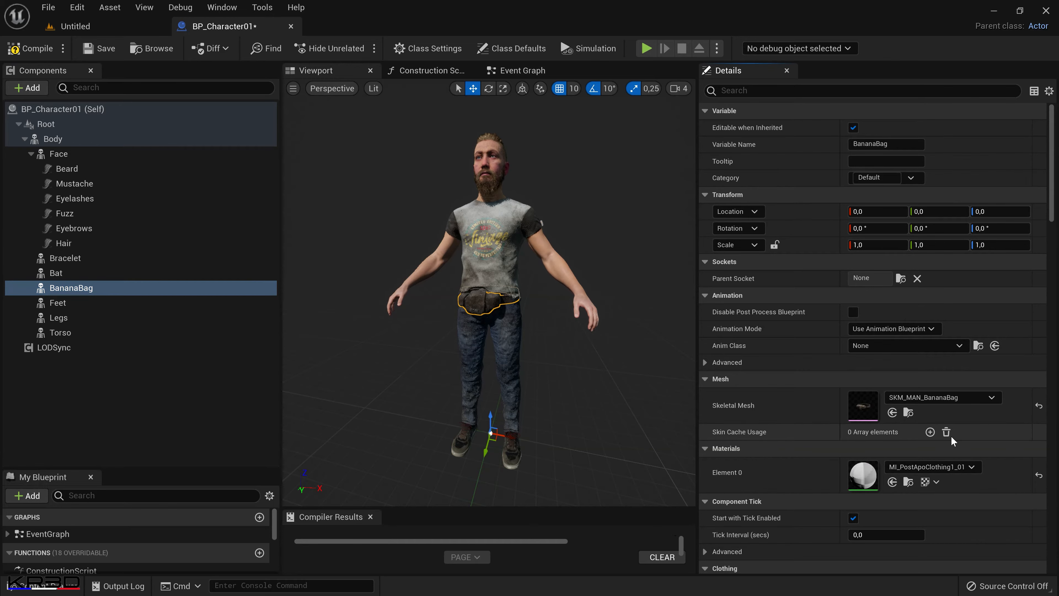
# Assign the SKM_MAN_Bat skeletal mesh to the Bat component and check its placement on the character.
pyautogui.click(97, 276)
pyautogui.click(918, 398)
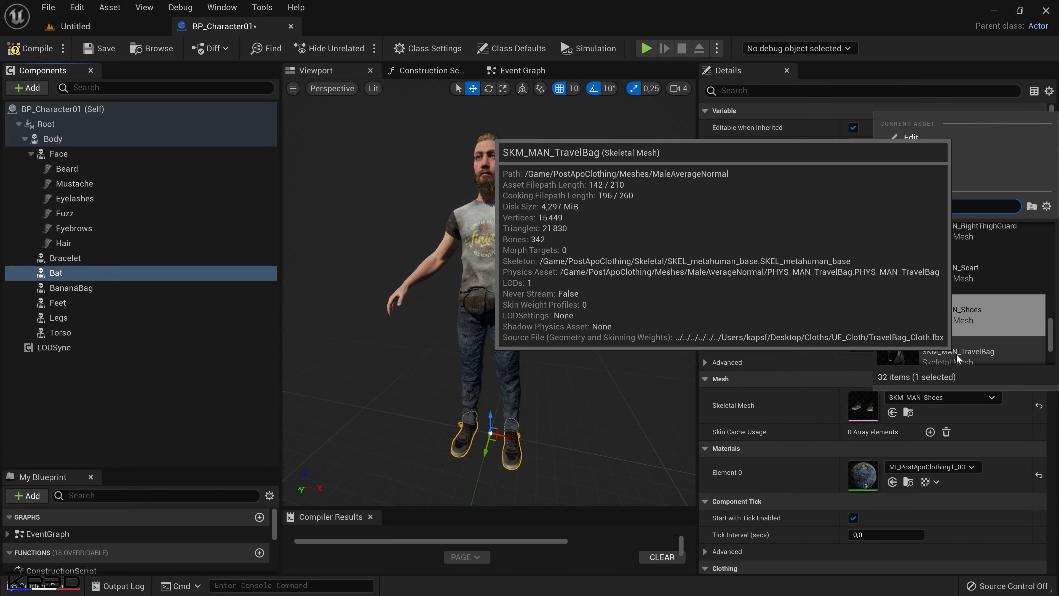
pyautogui.write('bat')
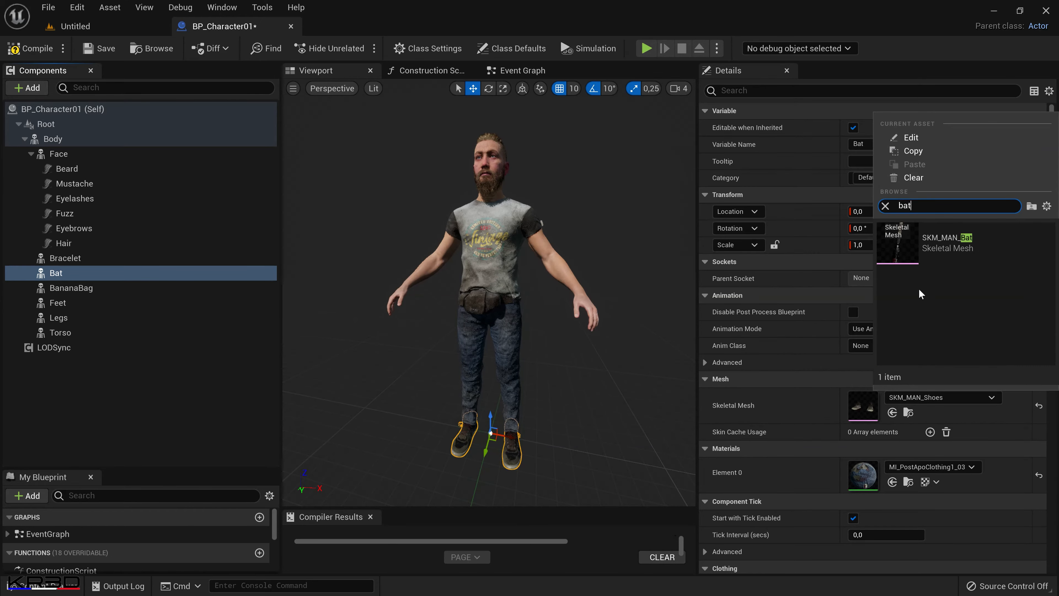
pyautogui.click(924, 242)
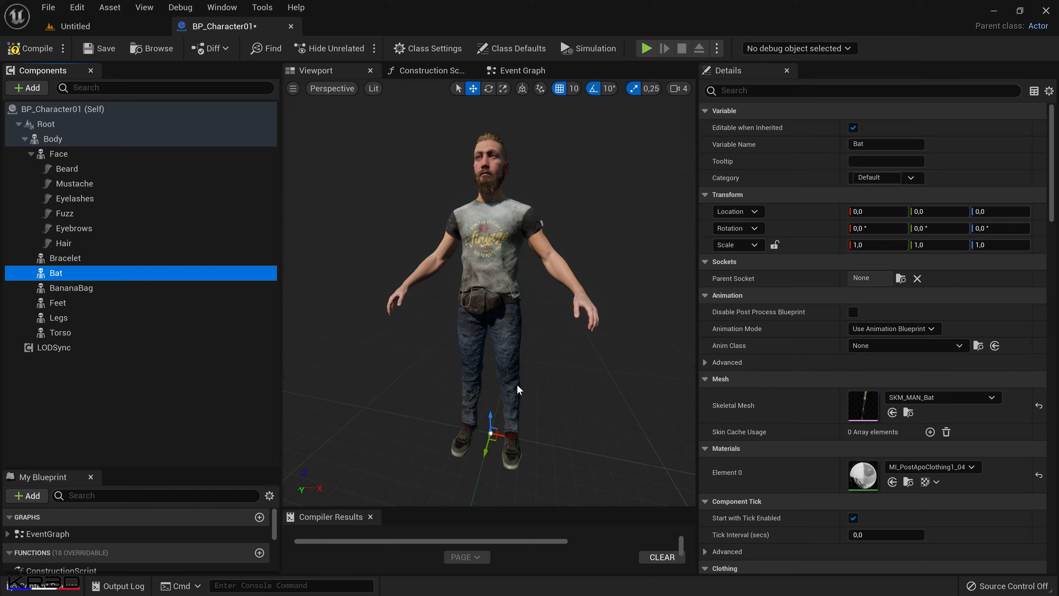
pyautogui.moveTo(522, 355); pyautogui.dragTo(607, 346)
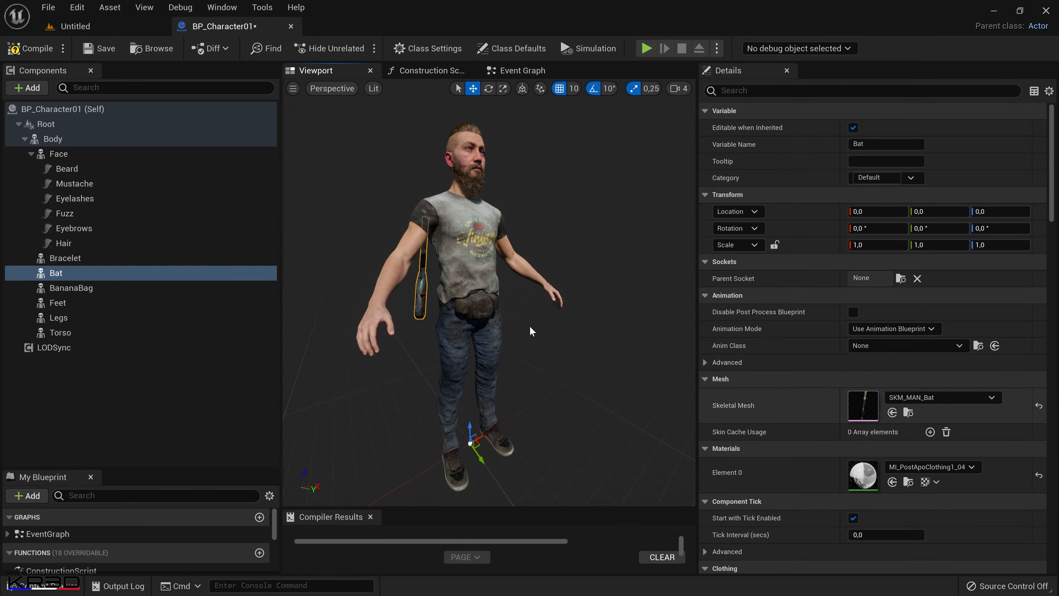
# Assign the SKM_MAN_Bracelet skeletal mesh to the Bracelet component.
pyautogui.click(150, 259)
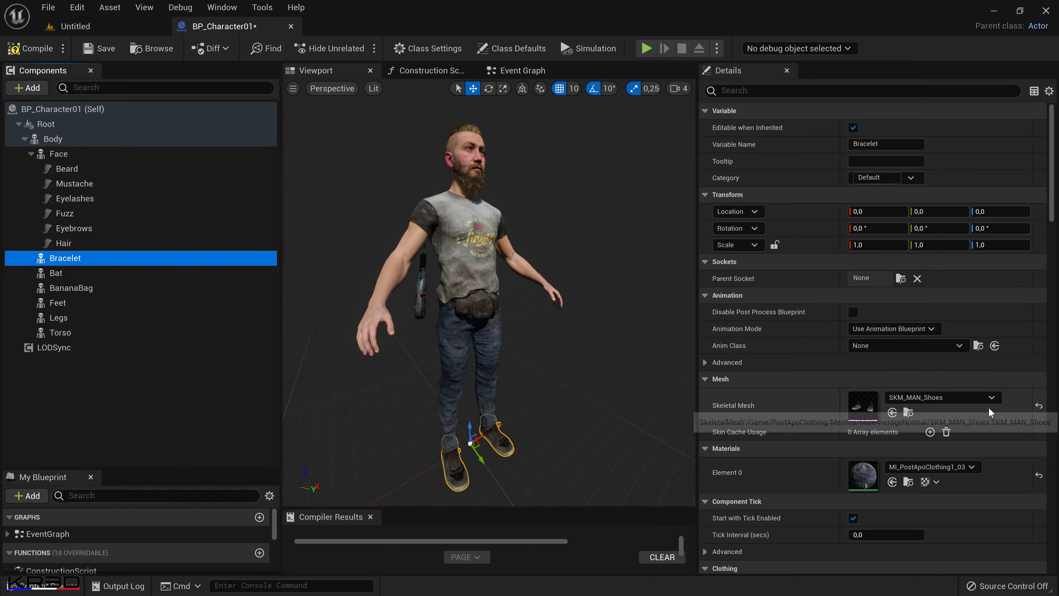
pyautogui.click(939, 397)
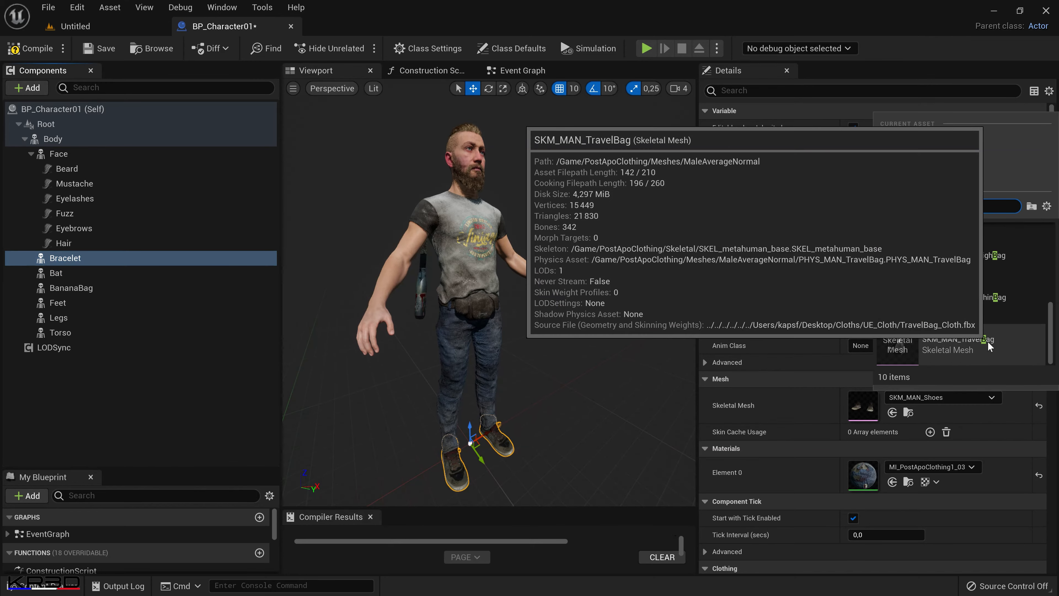
pyautogui.write('bracel')
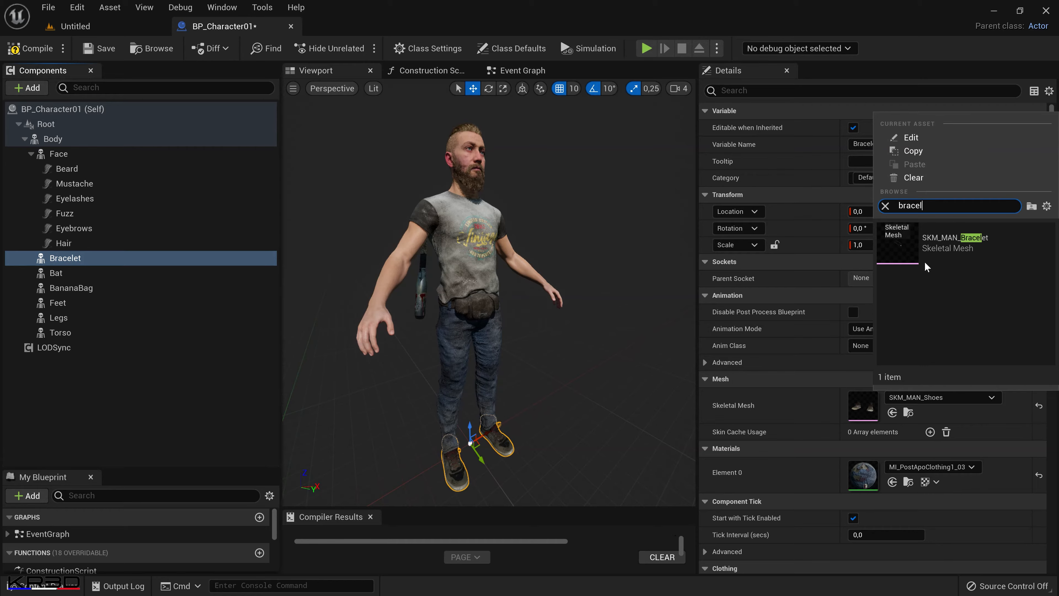
pyautogui.click(935, 253)
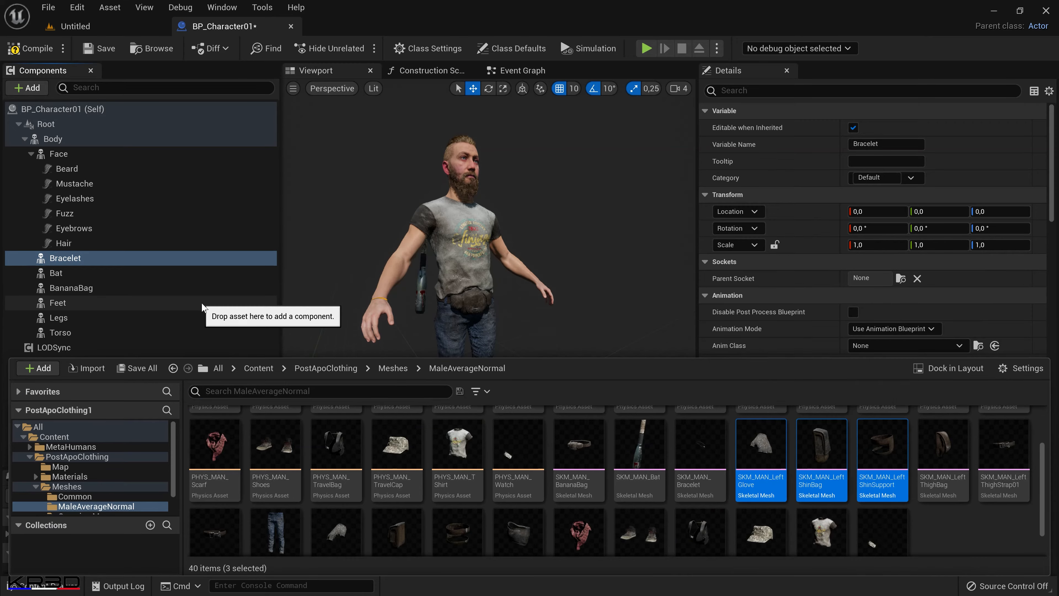
# Duplicate the Bracelet component as LeftGlove, and duplicate that copy as LeftShinBag.
pyautogui.click(127, 259)
pyautogui.hotkey('ctrl', 'd')
pyautogui.press('Return')
pyautogui.hotkey('ctrl', 'd')
pyautogui.write('LeftShinBag')
pyautogui.press('Return')
# Duplicate the LeftShinBag component and name the copy LeftShinSupport, matching the mesh asset's name.
pyautogui.hotkey('ctrl', 'd')
pyautogui.write('LeftSup')
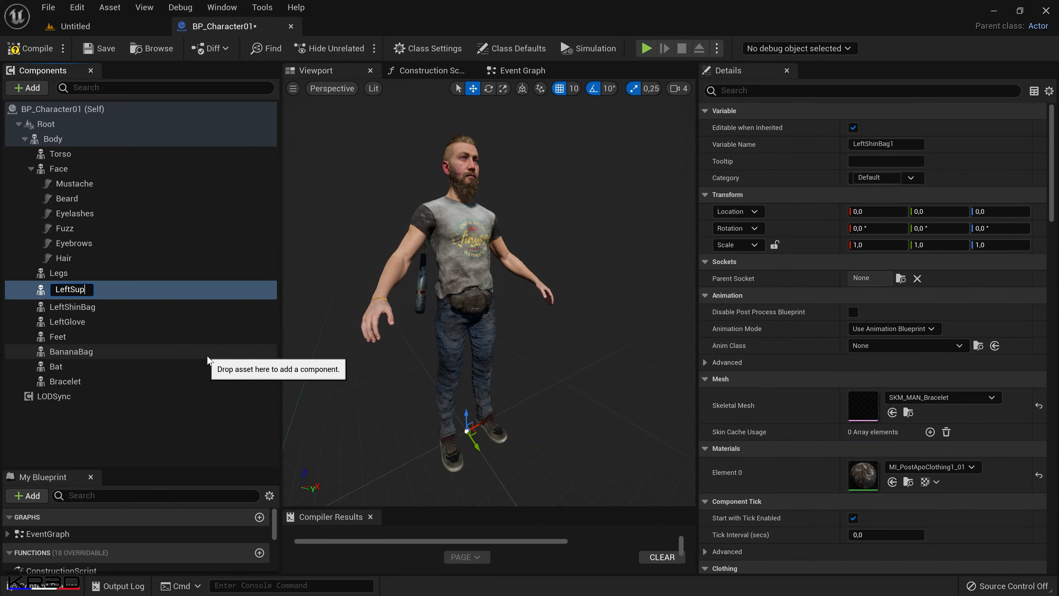
pyautogui.write('port')
pyautogui.press('Return')
pyautogui.click(56, 584)
pyautogui.click(56, 585)
pyautogui.doubleClick(69, 290)
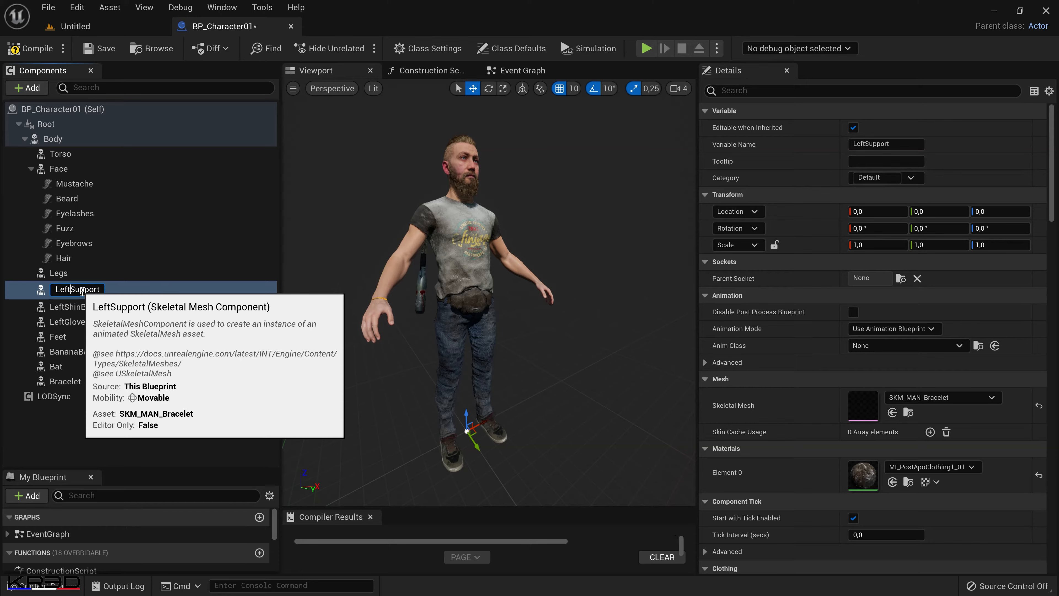
pyautogui.write('Shin')
pyautogui.press('Return')
# Assign the SKM_MAN_LeftGlove skeletal mesh to the LeftGlove component.
pyautogui.click(91, 316)
pyautogui.click(991, 398)
pyautogui.write('leftg')
pyautogui.click(959, 246)
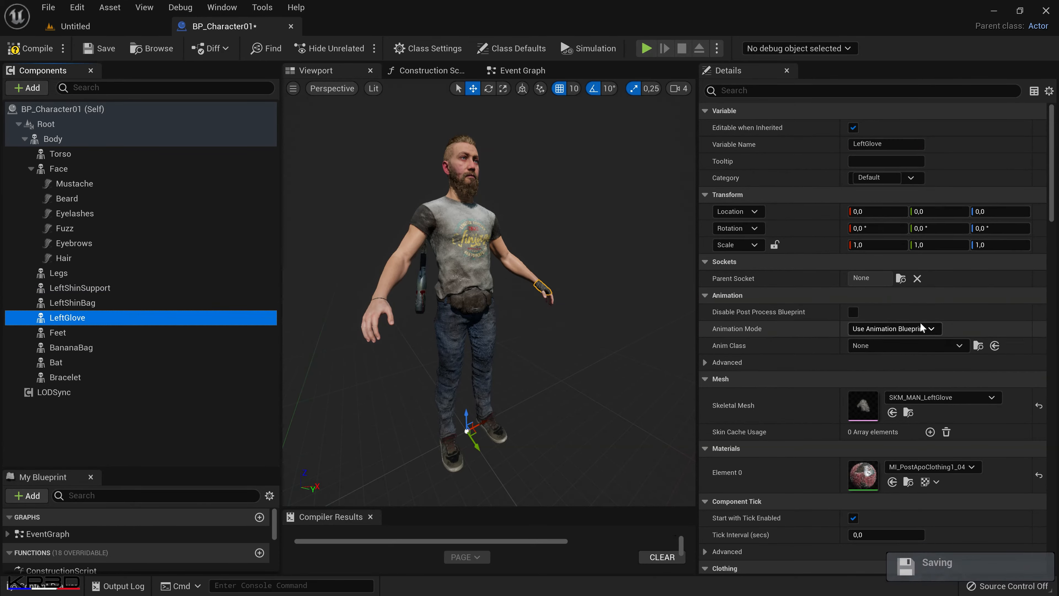
# Assign the SKM_MAN_LeftShinBag skeletal mesh to the LeftShinBag component.
pyautogui.click(73, 302)
pyautogui.click(991, 397)
pyautogui.write('leftshin')
pyautogui.click(1015, 249)
# Assign the SKM_MAN_LeftShinSupport skeletal mesh to the LeftShinSupport component.
pyautogui.click(131, 291)
pyautogui.click(989, 397)
pyautogui.write('lefts')
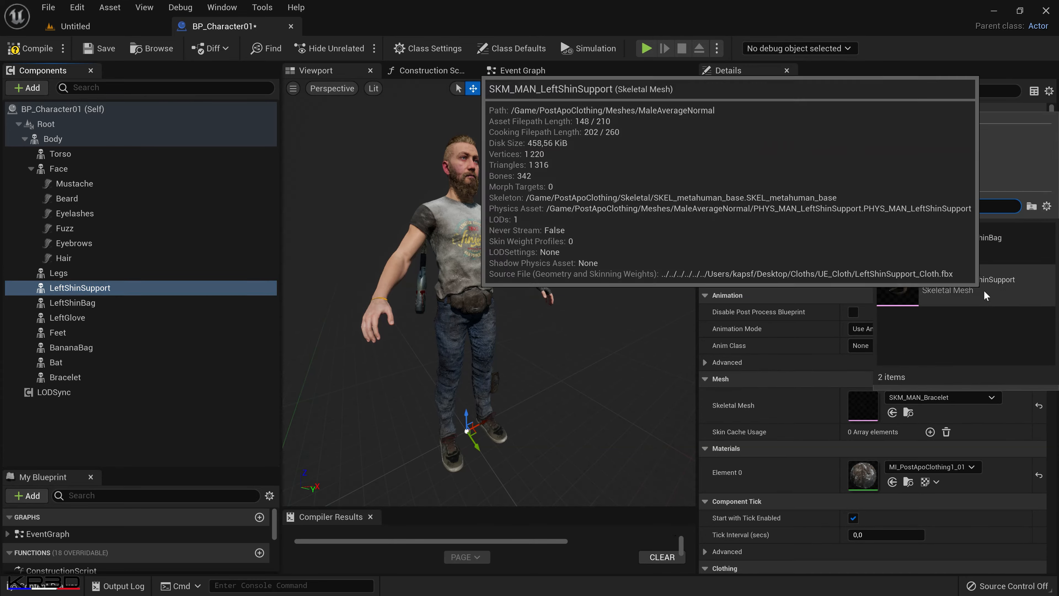
pyautogui.click(986, 296)
pyautogui.click(544, 418)
pyautogui.click(158, 421)
# Duplicate the Legs component and name the copy LeftThighBag, copying the name from the matching mesh asset.
pyautogui.click(59, 273)
pyautogui.hotkey('ctrl', 'space')
pyautogui.click(945, 428)
pyautogui.keyDown('shift'); pyautogui.moveTo(216, 529); pyautogui.dragTo(222, 540); pyautogui.keyUp('shift')
pyautogui.click(948, 422)
pyautogui.click(929, 438)
pyautogui.hotkey('ctrl', 'c')
pyautogui.rightClick(135, 273)
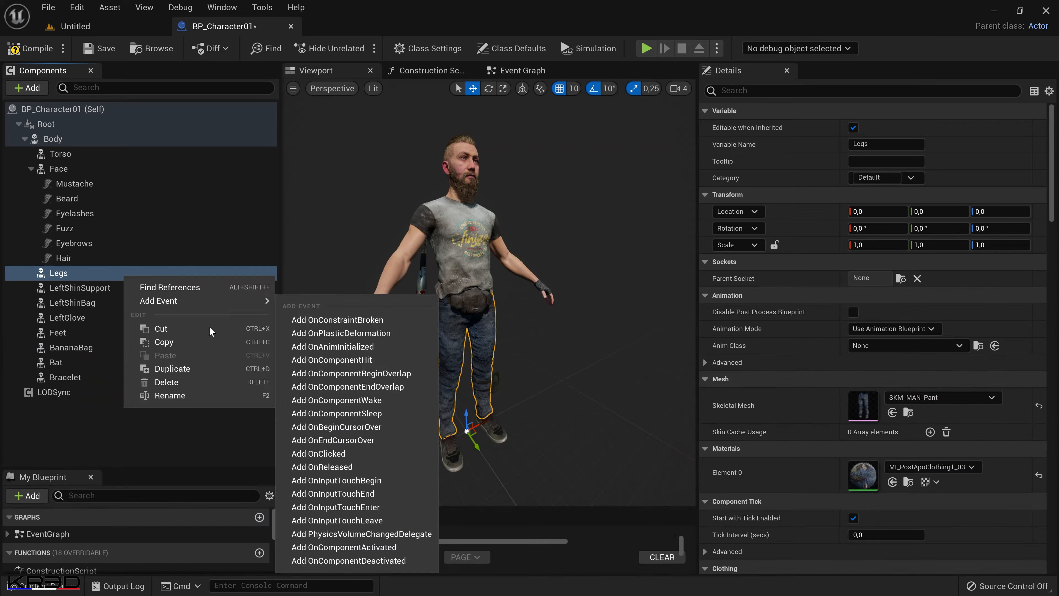
pyautogui.click(173, 369)
pyautogui.hotkey('ctrl', 'v')
# Duplicate the LeftThighBag component and name the copy LeftThighStrap01, using the name copied from the mesh asset.
pyautogui.click(46, 585)
pyautogui.click(997, 440)
pyautogui.press('F2')
pyautogui.moveTo(1024, 439); pyautogui.dragTo(1019, 437)
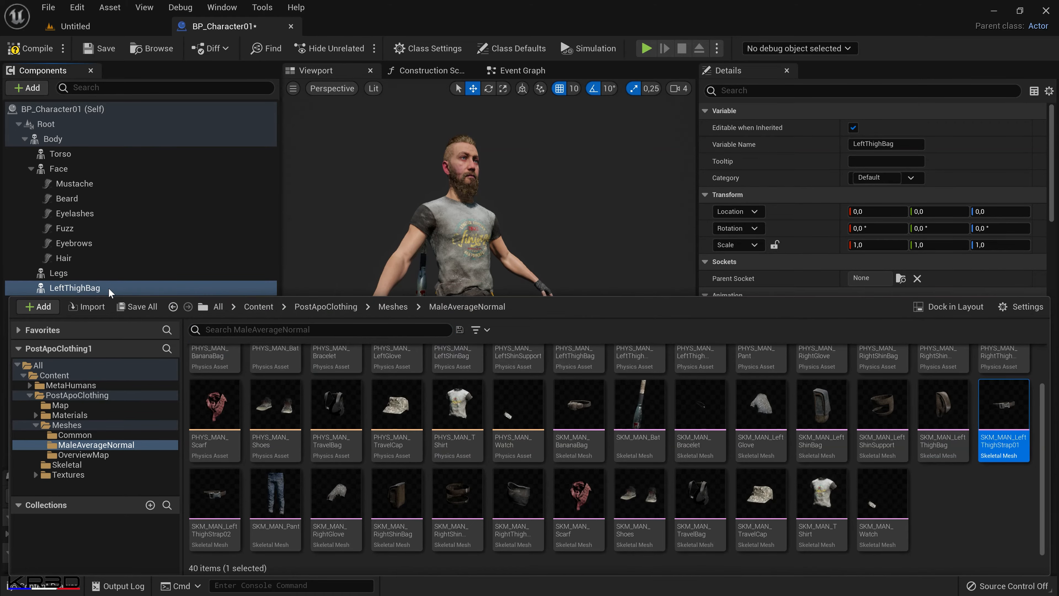
pyautogui.rightClick(135, 288)
pyautogui.click(171, 384)
pyautogui.hotkey('ctrl', 'v')
# Duplicate the LeftShinSupport component and name the copy LeftThighStrap02, using the name copied from the mesh asset.
pyautogui.click(46, 586)
pyautogui.click(211, 530)
pyautogui.press('F2')
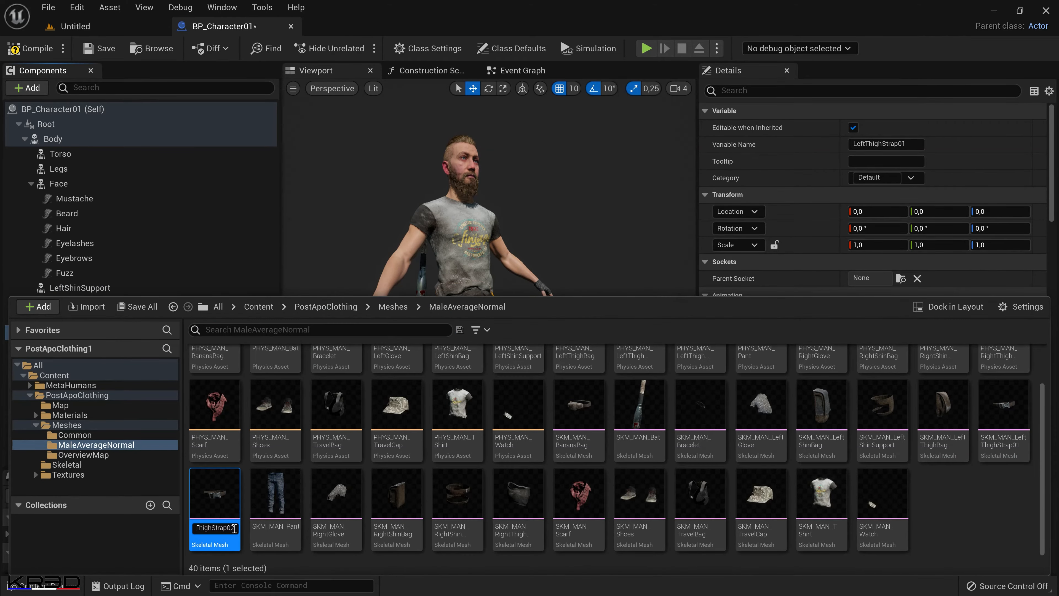
pyautogui.hotkey('ctrl', 'c')
pyautogui.rightClick(90, 287)
pyautogui.click(135, 379)
pyautogui.hotkey('ctrl', 'v')
pyautogui.press('Return')
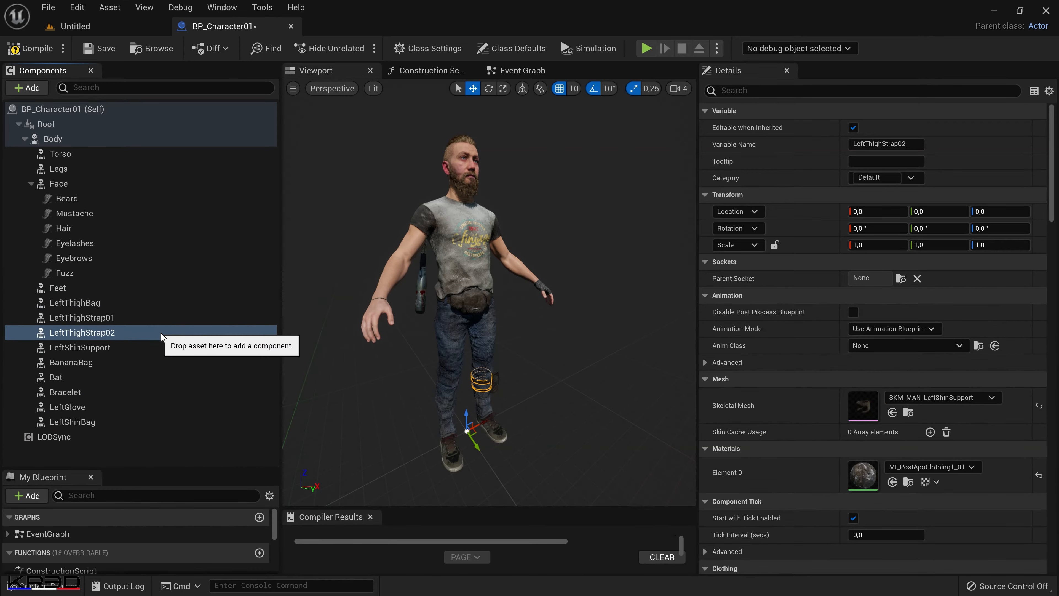
# Assign the SKM_MAN_LeftThighBag skeletal mesh to the LeftThighBag component.
pyautogui.click(156, 305)
pyautogui.click(943, 397)
pyautogui.write('leftthighb')
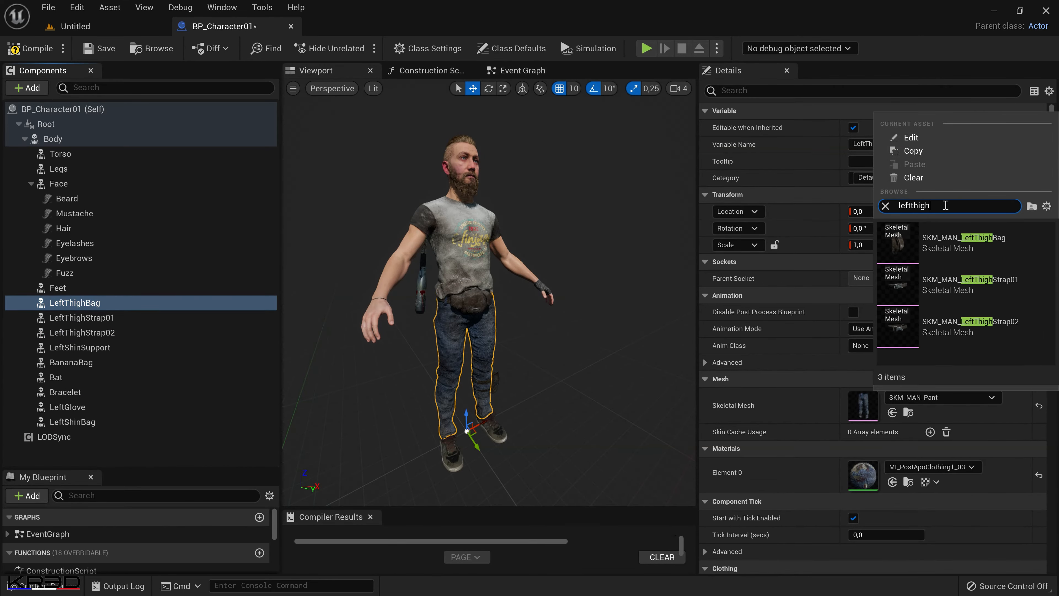
pyautogui.click(1007, 245)
# Assign the SKM_MAN_LeftThighStrap01 skeletal mesh to the LeftThighStrap01 component.
pyautogui.click(82, 317)
pyautogui.click(942, 397)
pyautogui.write('strap')
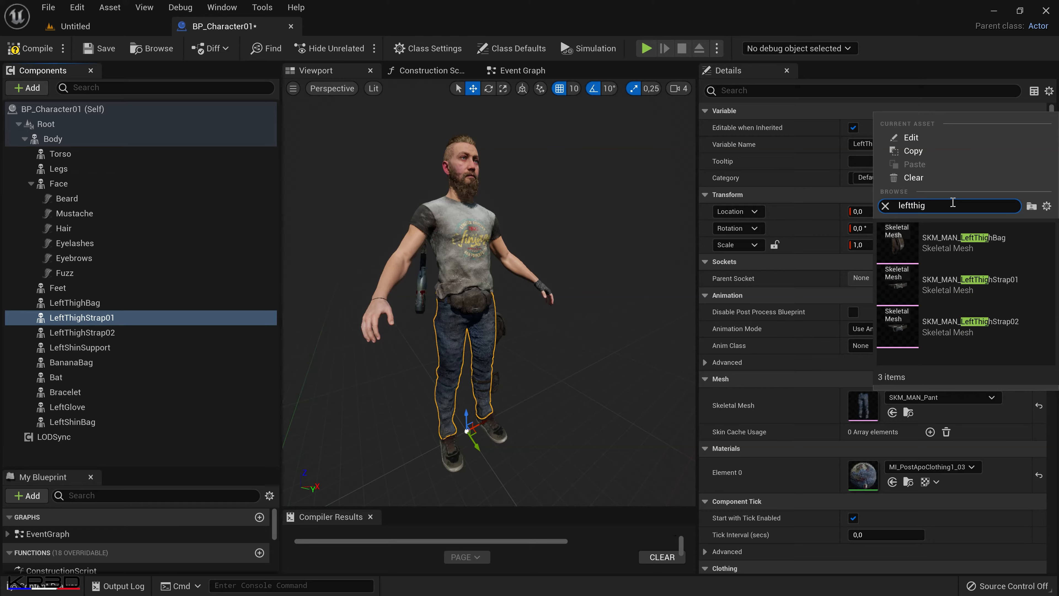
# Assign the SKM_MAN_LeftThighStrap02 skeletal mesh to the LeftThighStrap02 component.
pyautogui.click(98, 333)
pyautogui.click(972, 396)
pyautogui.write('left')
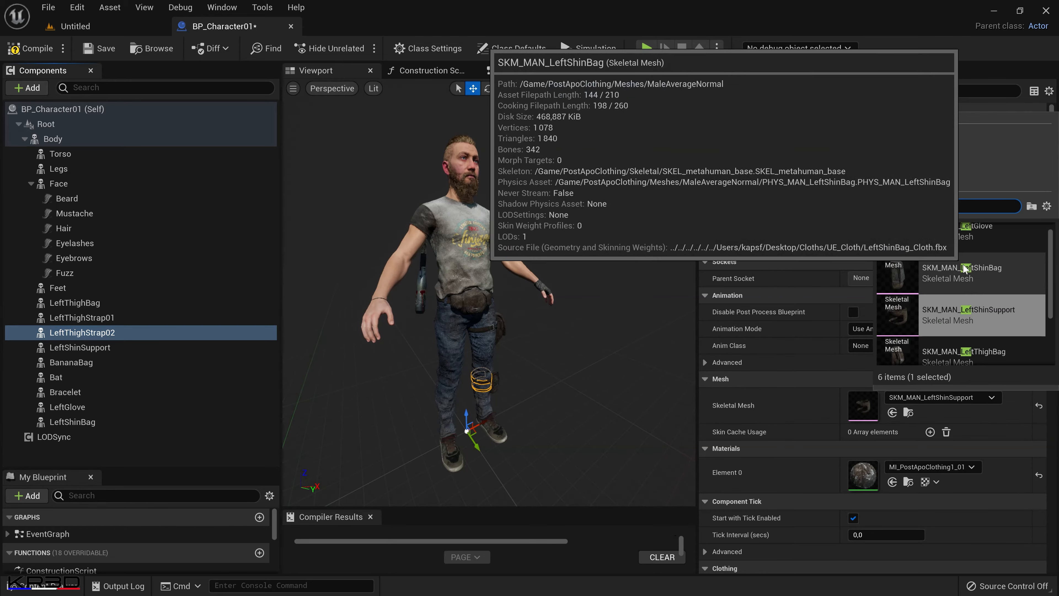
pyautogui.scroll(-3, 964, 268)
pyautogui.click(964, 338)
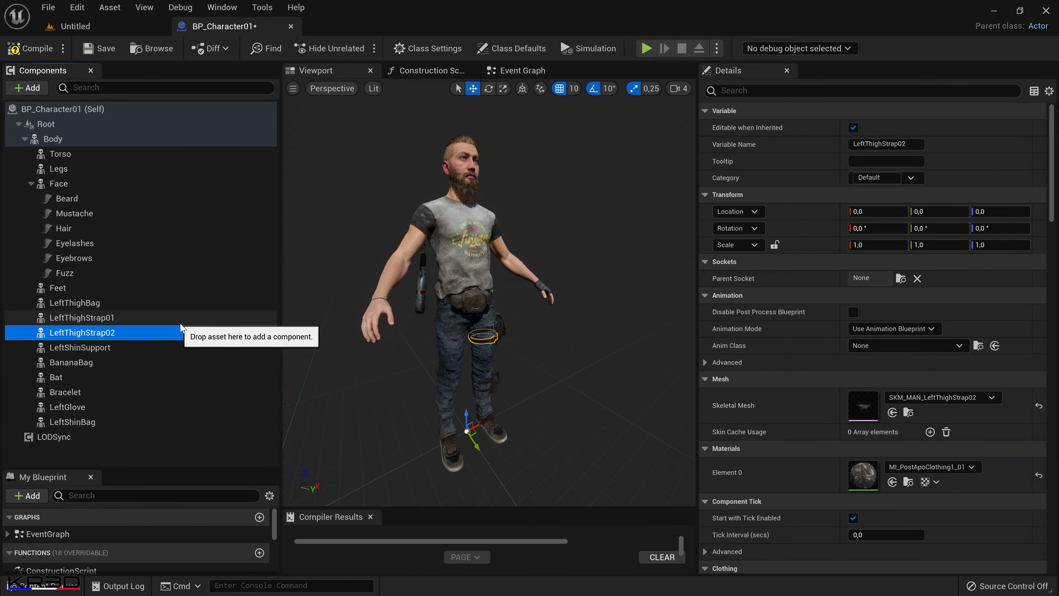
# Duplicate the LeftThighBag component and name the copy RightGlove after the matching mesh asset.
pyautogui.click(41, 588)
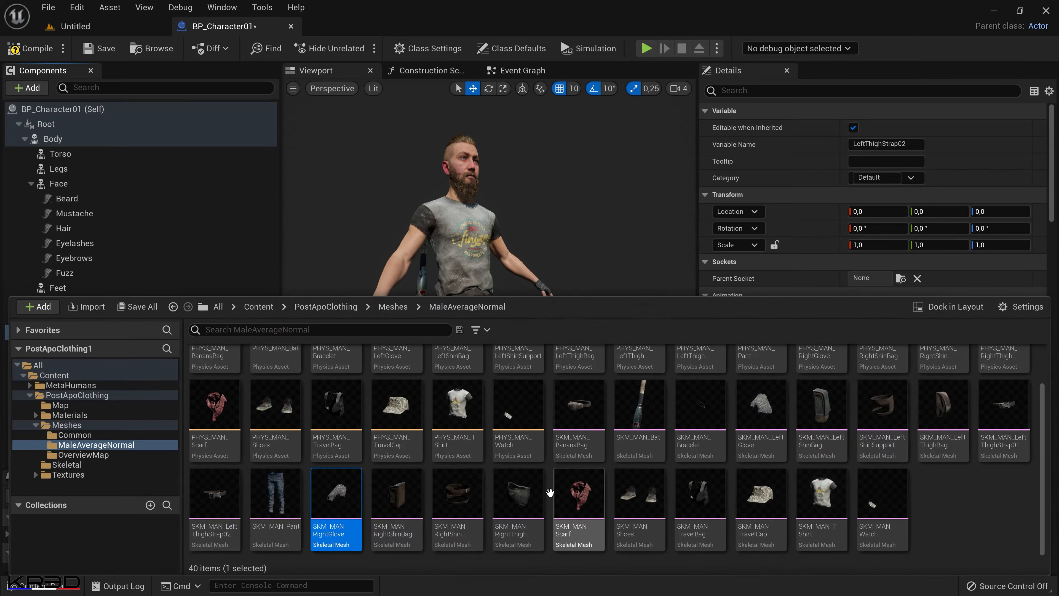
pyautogui.rightClick(110, 304)
pyautogui.click(197, 402)
pyautogui.hotkey('ctrl', 'v')
pyautogui.press('Return')
# Duplicate the RightGlove component and name the copy RightShinBag, using the name copied from the mesh asset.
pyautogui.click(41, 586)
pyautogui.click(400, 511)
pyautogui.press('F2')
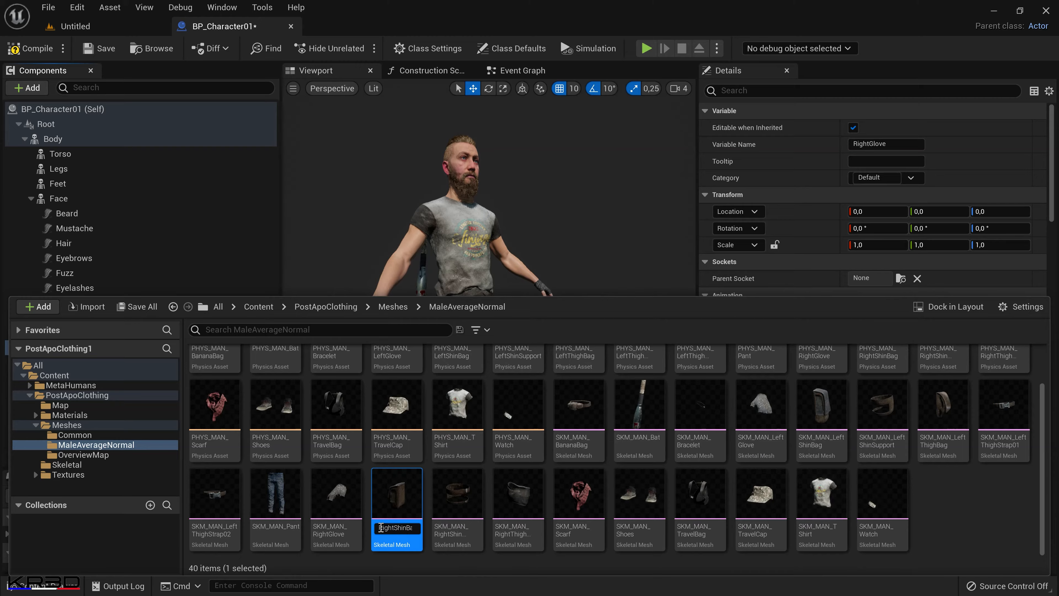
pyautogui.moveTo(381, 527); pyautogui.dragTo(417, 527)
pyautogui.click(117, 273)
pyautogui.rightClick(90, 350)
pyautogui.click(250, 446)
pyautogui.hotkey('ctrl', 'v')
pyautogui.press('Return')
# Duplicate the RightShinBag component and name the copy RightShinSupport, using the name copied from the mesh asset.
pyautogui.click(40, 586)
pyautogui.click(451, 515)
pyautogui.press('F2')
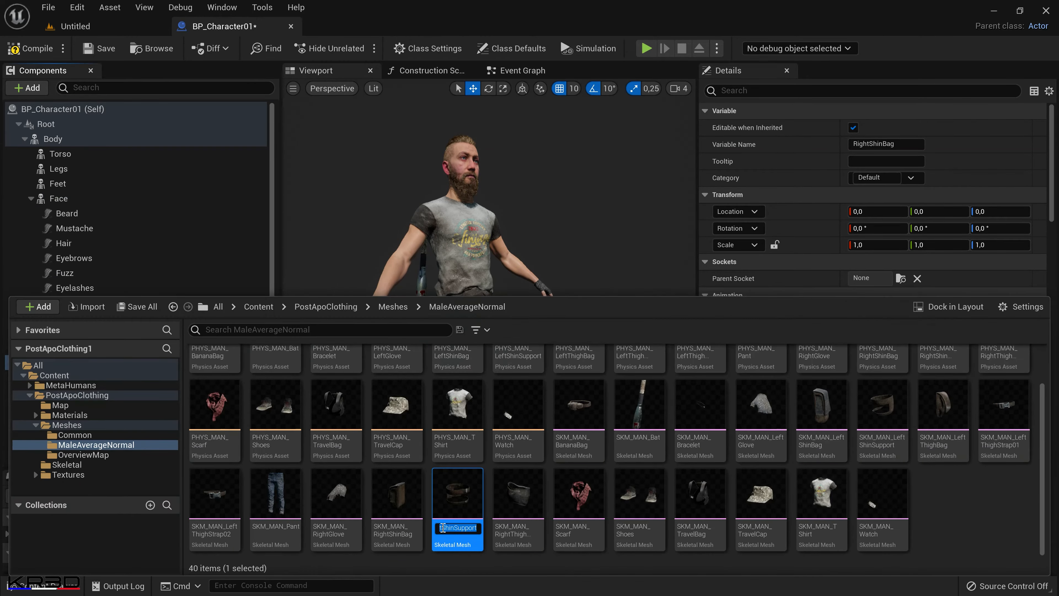
pyautogui.moveTo(478, 530); pyautogui.dragTo(496, 530)
pyautogui.hotkey('ctrl', 'c')
pyautogui.click(115, 258)
pyautogui.rightClick(74, 362)
pyautogui.click(155, 459)
pyautogui.hotkey('ctrl', 'v')
pyautogui.press('Return')
# Assign the SKM_MAN_RightShinSupport skeletal mesh to the RightShinSupport component.
pyautogui.click(969, 398)
pyautogui.scroll(-4, 973, 326)
pyautogui.click(974, 309)
# Assign the SKM_MAN_RightShinBag and SKM_MAN_RightGlove meshes to the RightShinBag and RightGlove components.
pyautogui.doubleClick(91, 347)
pyautogui.click(969, 398)
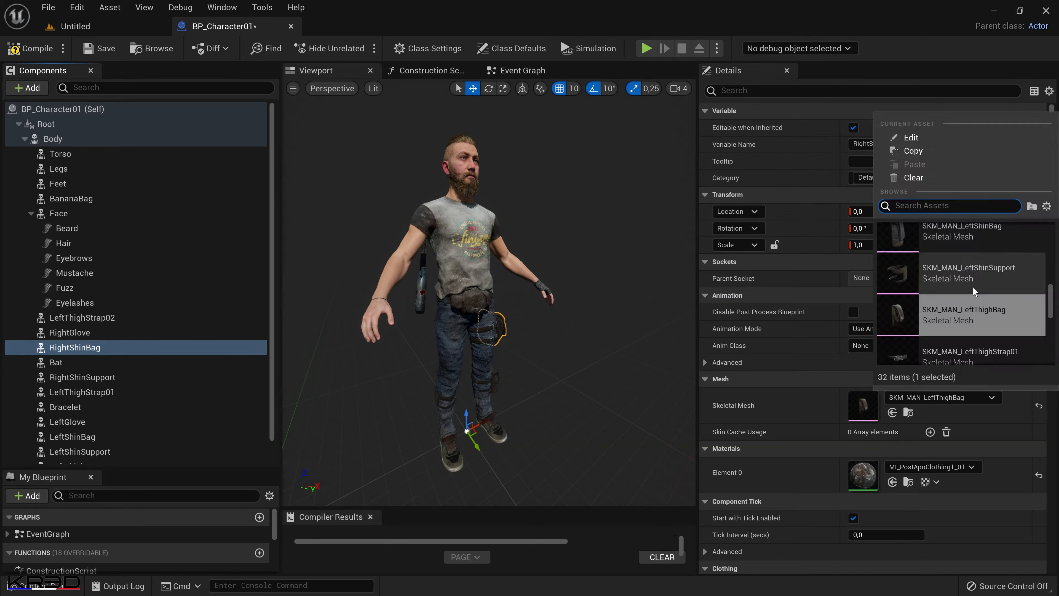
pyautogui.scroll(-4, 974, 291)
pyautogui.click(974, 288)
pyautogui.click(75, 335)
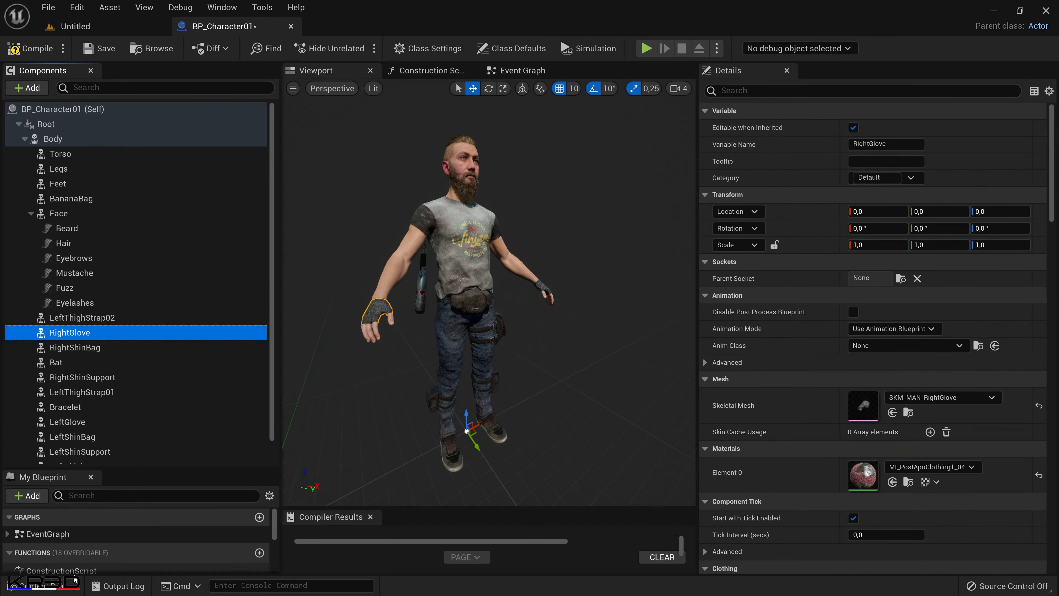
# Duplicate the RightGlove component and name the copy RightThighGuard after the matching mesh asset.
pyautogui.click(41, 586)
pyautogui.click(509, 529)
pyautogui.click(50, 592)
pyautogui.doubleClick(101, 378)
pyautogui.hotkey('ctrl', 'v')
pyautogui.press('Return')
# Duplicate the RightThighGuard component and name the copy Scarf, using the name copied from the mesh asset.
pyautogui.click(49, 587)
pyautogui.click(568, 526)
pyautogui.click(568, 528)
pyautogui.moveTo(583, 528); pyautogui.dragTo(599, 528)
pyautogui.click(51, 587)
pyautogui.hotkey('ctrl', 'd')
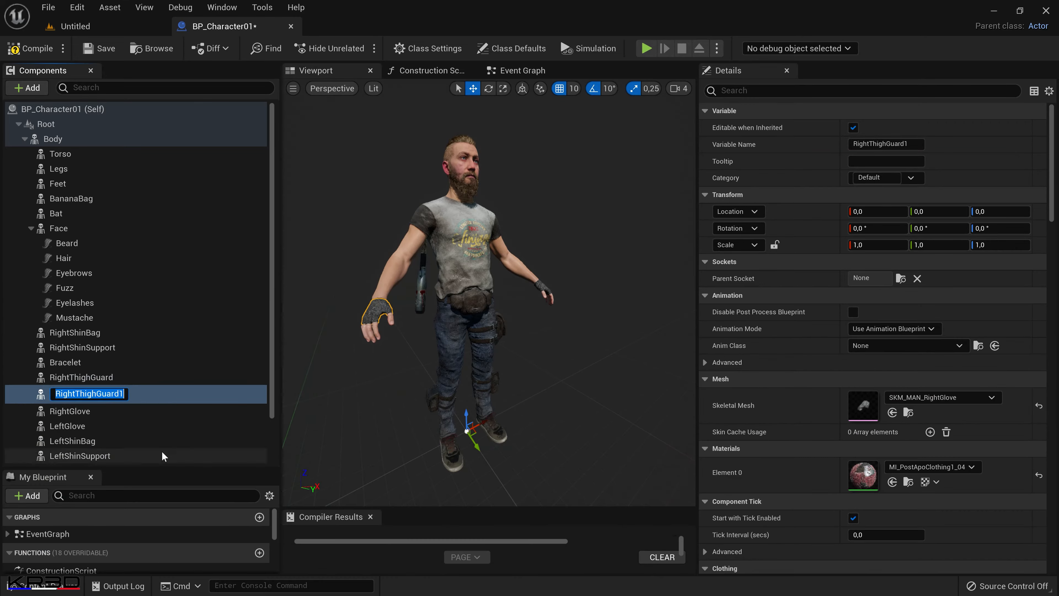
pyautogui.hotkey('ctrl', 'v')
pyautogui.press('Return')
# Duplicate the Scarf component and name the copy TravelBag, using the name copied from the mesh asset.
pyautogui.click(62, 586)
pyautogui.click(694, 528)
pyautogui.click(694, 529)
pyautogui.click(79, 587)
pyautogui.hotkey('ctrl', 'd')
pyautogui.hotkey('ctrl', 'v')
pyautogui.press('Return')
# Assign the SKM_MAN_Scarf skeletal mesh to the Scarf component.
pyautogui.doubleClick(63, 392)
pyautogui.hotkey('ctrl', 'c')
pyautogui.click(967, 401)
pyautogui.hotkey('ctrl', 'v')
pyautogui.click(951, 252)
# Assign the SKM_MAN_RightThighGuard skeletal mesh to the RightThighGuard component and check it from the character's right side.
pyautogui.doubleClick(89, 364)
pyautogui.hotkey('ctrl', 'c')
pyautogui.click(948, 393)
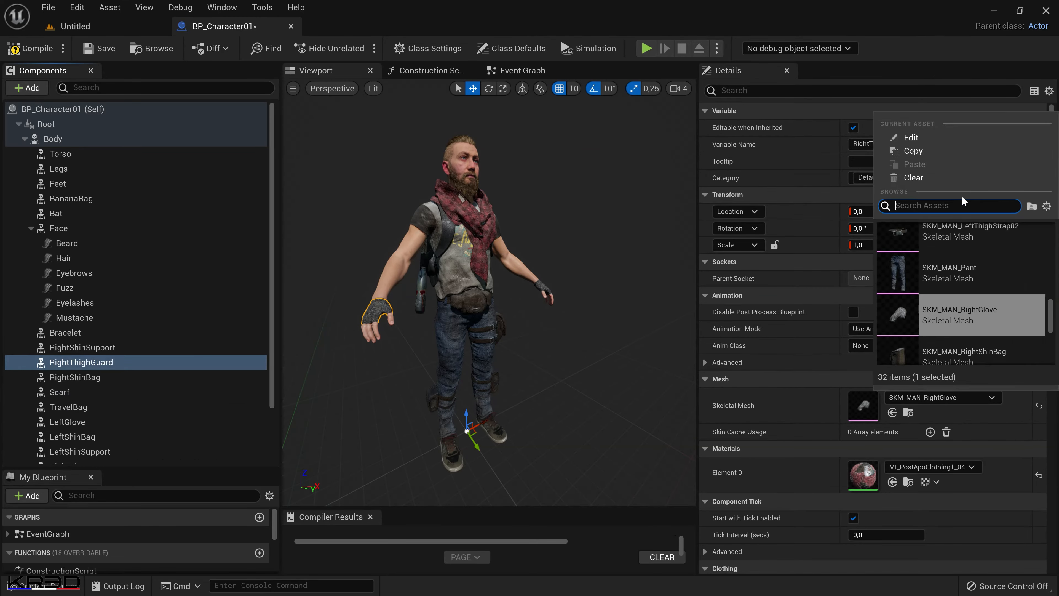
pyautogui.hotkey('ctrl', 'v')
pyautogui.click(955, 251)
pyautogui.keyDown('alt'); pyautogui.moveTo(638, 288); pyautogui.dragTo(513, 288); pyautogui.keyUp('alt')
# Duplicate the RightThighGuard component and name the copy TravelCap, using the name copied from the mesh asset.
pyautogui.click(46, 586)
pyautogui.click(777, 533)
pyautogui.press('F2')
pyautogui.hotkey('ctrl', 'c')
pyautogui.rightClick(90, 363)
pyautogui.click(171, 458)
pyautogui.hotkey('ctrl', 'v')
pyautogui.press('Return')
# Assign the SKM_MAN_TravelCap skeletal mesh to the TravelCap component.
pyautogui.click(949, 397)
pyautogui.hotkey('ctrl', 'v')
pyautogui.click(937, 255)
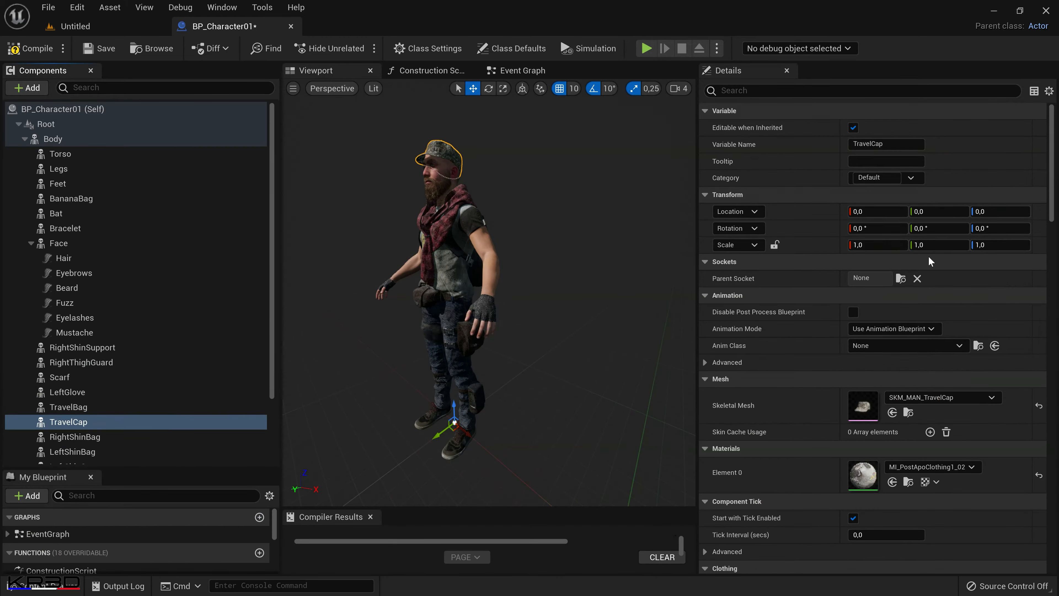
# Duplicate the TravelCap component and name the copy Watch, using the name copied from the mesh asset.
pyautogui.click(46, 586)
pyautogui.click(875, 526)
pyautogui.press('F2')
pyautogui.rightClick(90, 423)
pyautogui.click(149, 516)
pyautogui.hotkey('ctrl', 'v')
pyautogui.press('Return')
# Assign the matching watch skeletal mesh to the Watch component, and compile and save the blueprint.
pyautogui.click(947, 397)
pyautogui.hotkey('ctrl', 'v')
pyautogui.click(949, 249)
pyautogui.click(40, 49)
pyautogui.click(104, 50)
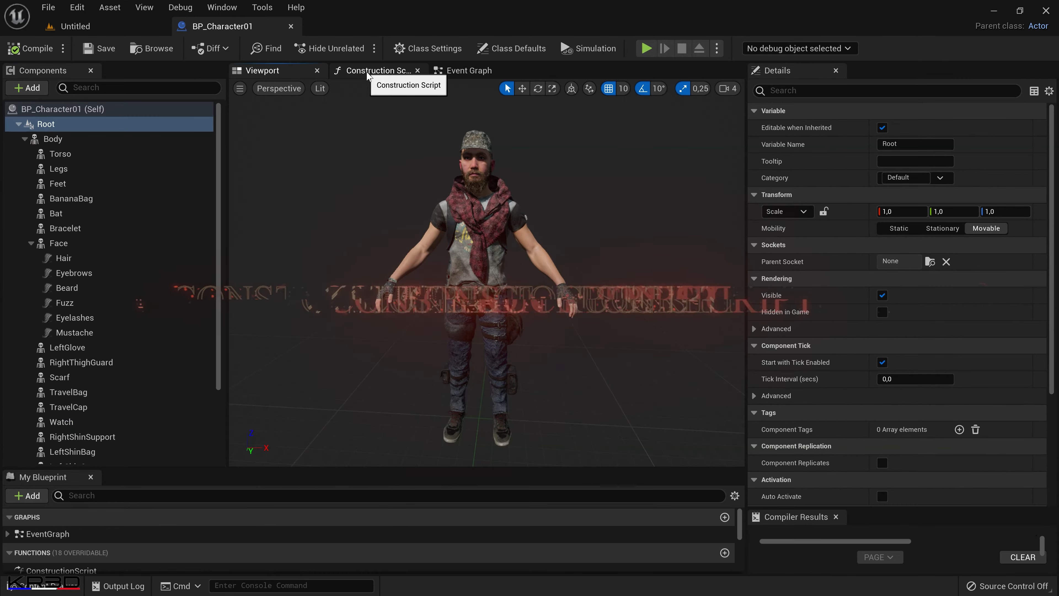
# Open the blueprint's Construction Script graph at its Enable Master Pose nodes.
pyautogui.click(380, 71)
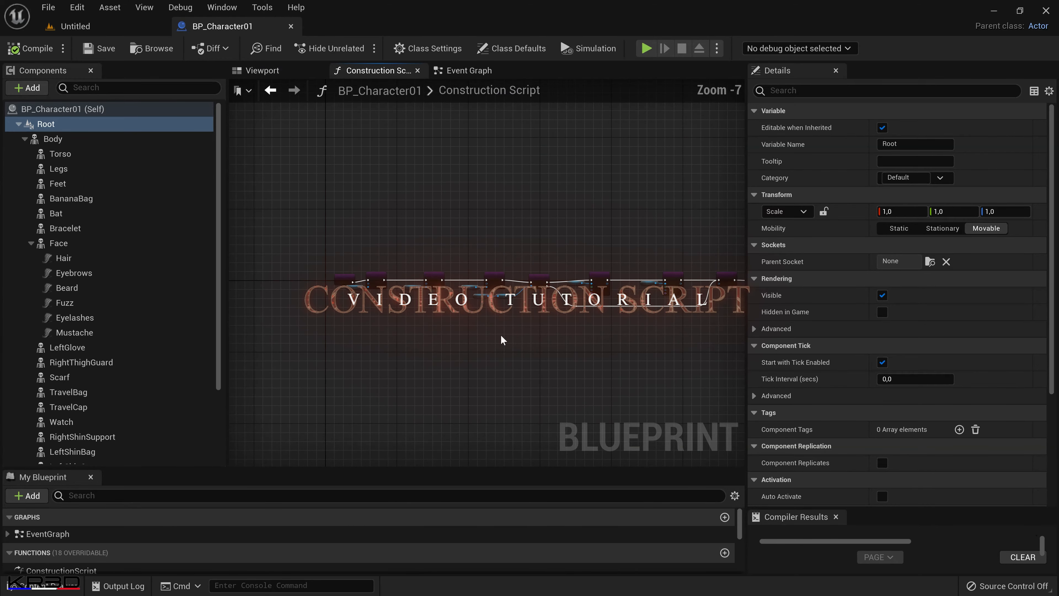
pyautogui.scroll(7, 501, 335)
pyautogui.scroll(-4, 496, 342)
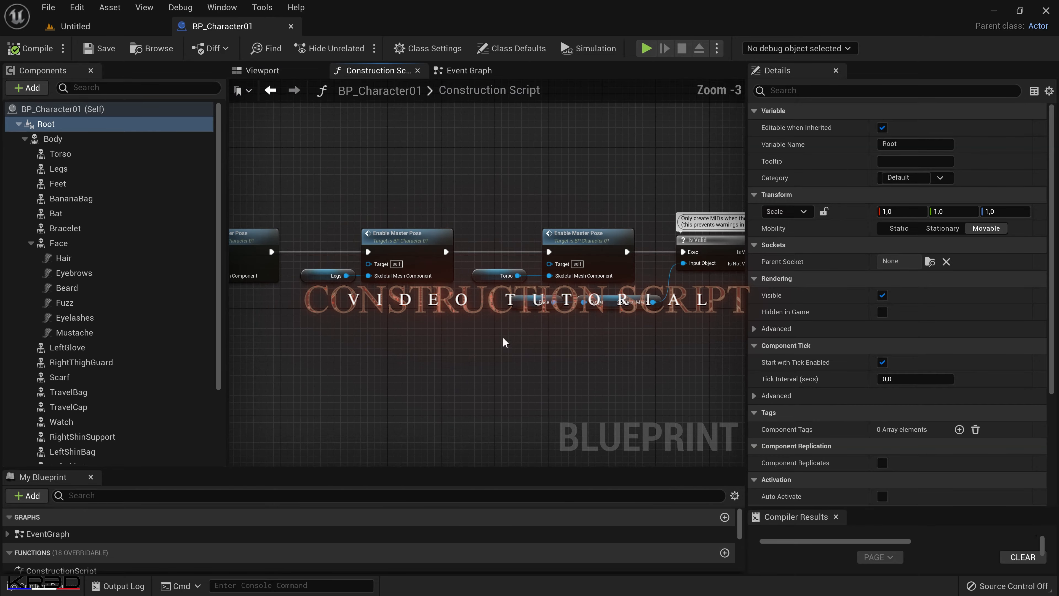
pyautogui.moveTo(533, 375); pyautogui.dragTo(571, 347, button='right')
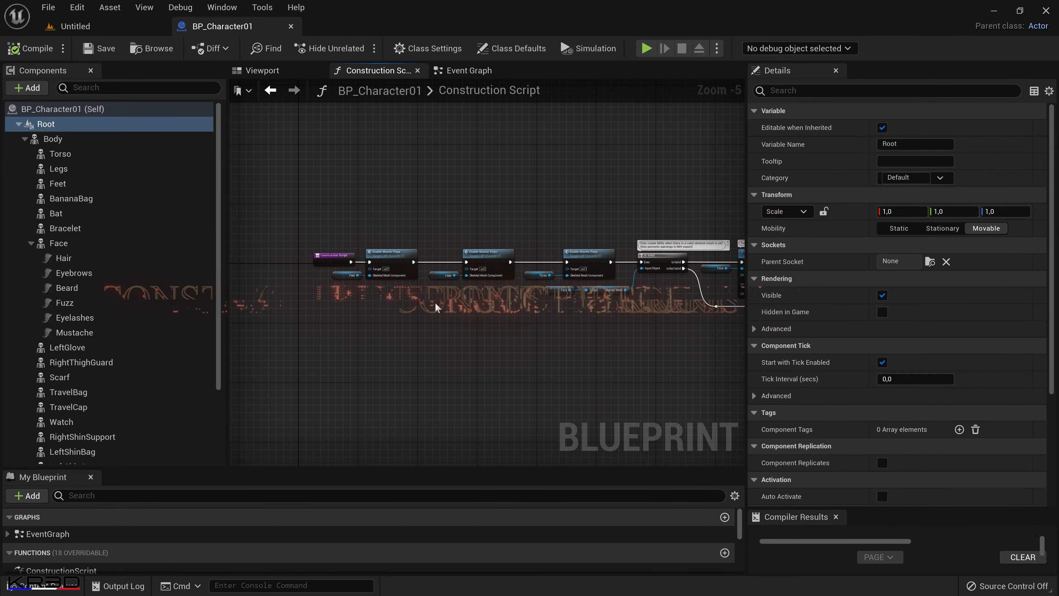
# Examine the Torso, Legs and Feet components and their matching Enable Master Pose nodes in the Construction Script.
pyautogui.click(63, 153)
pyautogui.keyDown('shift'); pyautogui.click(62, 184); pyautogui.keyUp('shift')
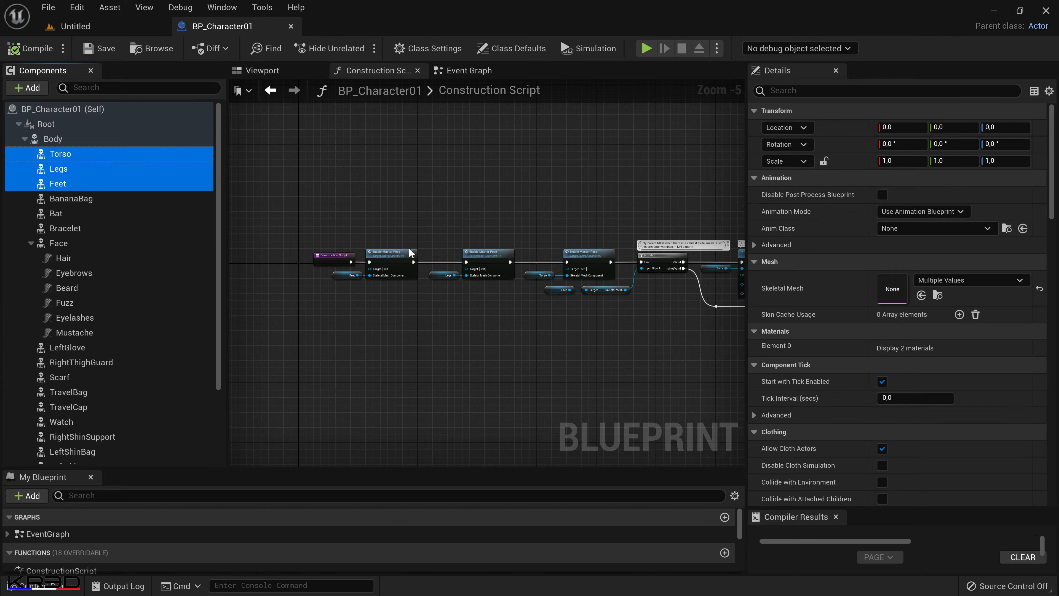
pyautogui.click(488, 254)
pyautogui.click(590, 251)
pyautogui.moveTo(263, 338); pyautogui.dragTo(265, 339)
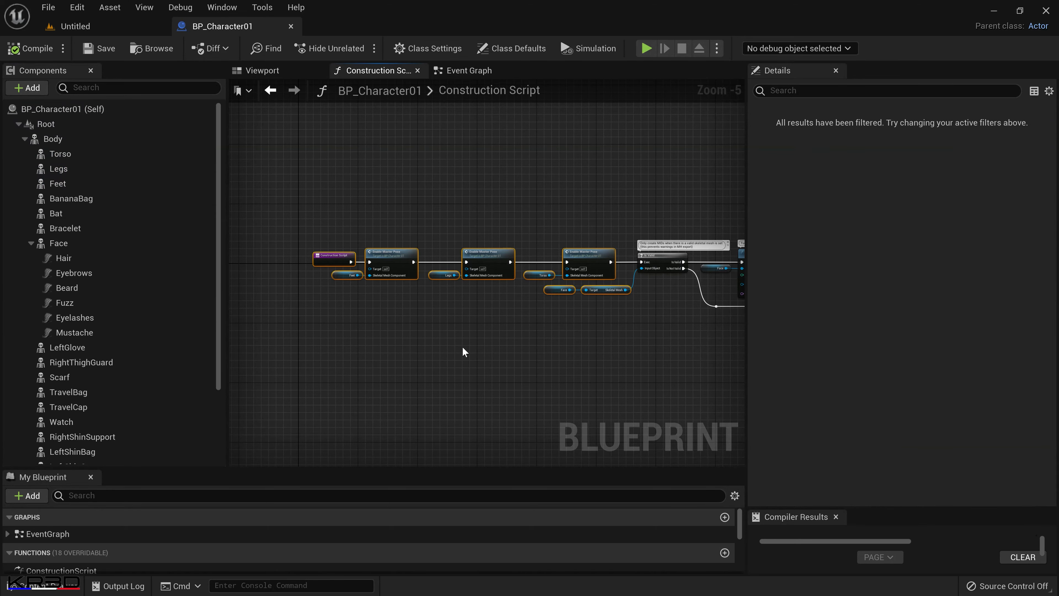
pyautogui.scroll(-2, 462, 351)
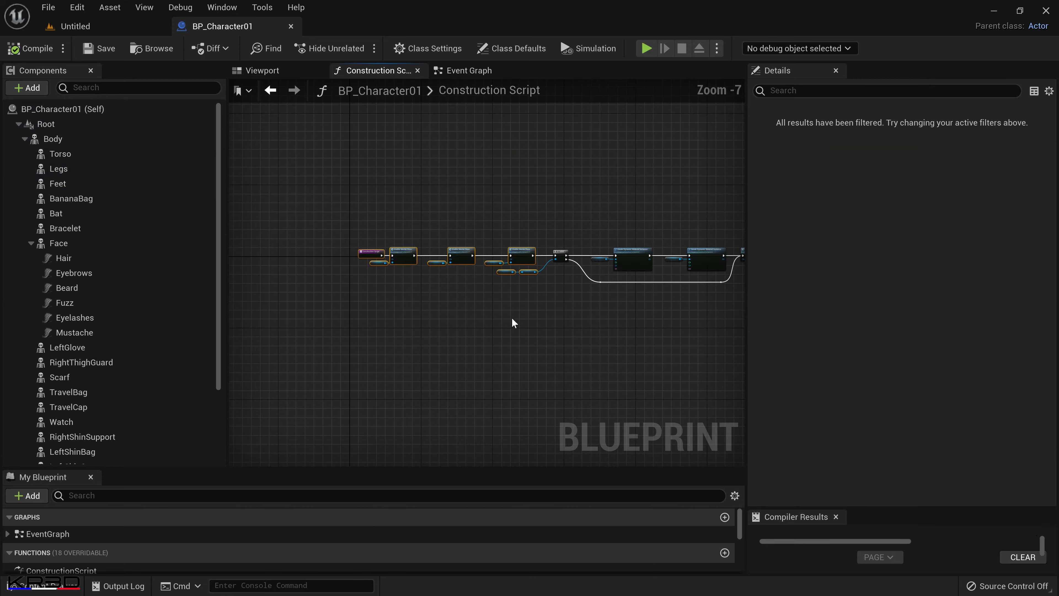
# Copy the three original Enable Master Pose nodes without their component references and paste the group three times above the existing chain.
pyautogui.scroll(2, 510, 297)
pyautogui.click(535, 204)
pyautogui.keyDown('ctrl'); pyautogui.click(417, 214); pyautogui.keyUp('ctrl')
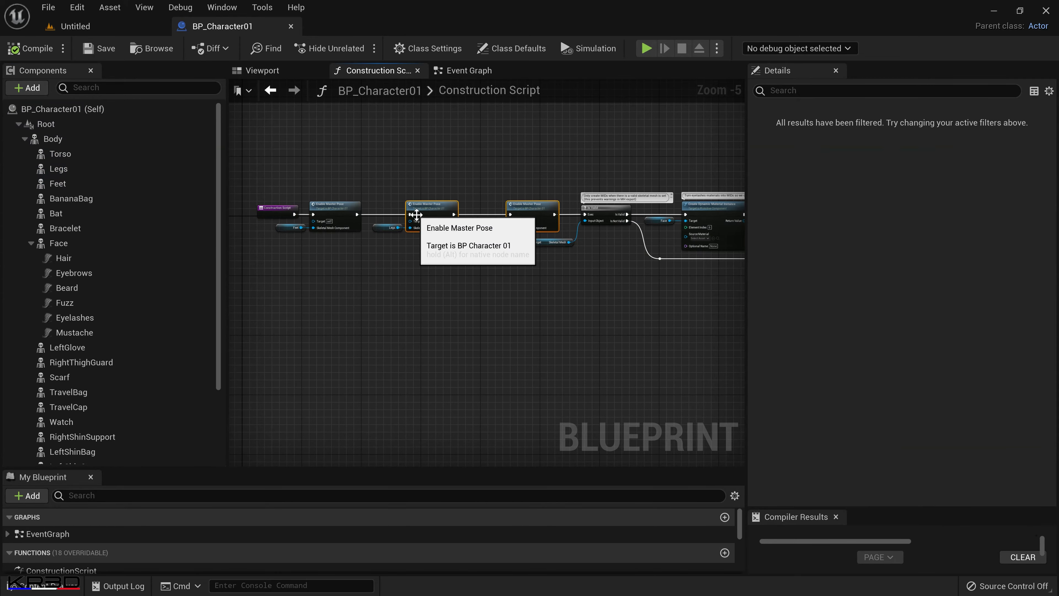
pyautogui.keyDown('ctrl'); pyautogui.click(334, 212); pyautogui.keyUp('ctrl')
pyautogui.scroll(-4, 512, 326)
pyautogui.moveTo(511, 323); pyautogui.dragTo(514, 361, button='right')
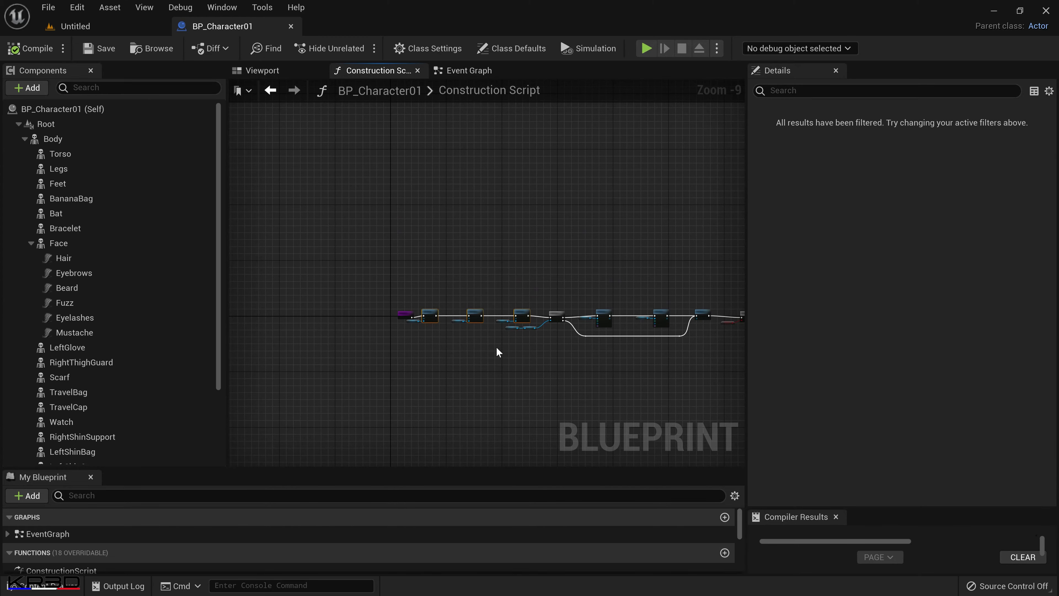
pyautogui.hotkey('ctrl', 'c')
pyautogui.hotkey('ctrl', 'v')
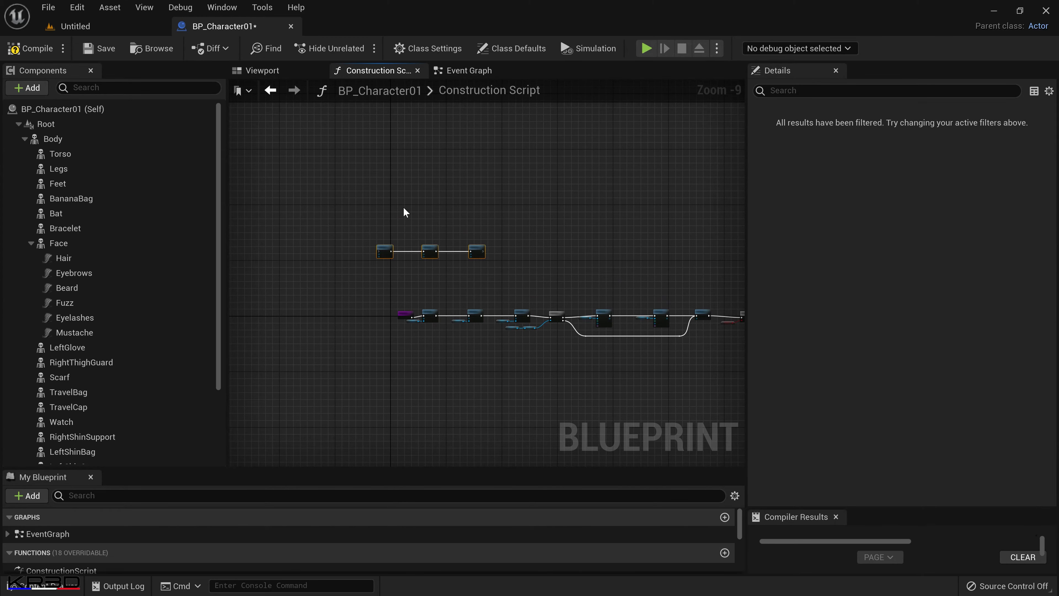
pyautogui.hotkey('ctrl', 'v')
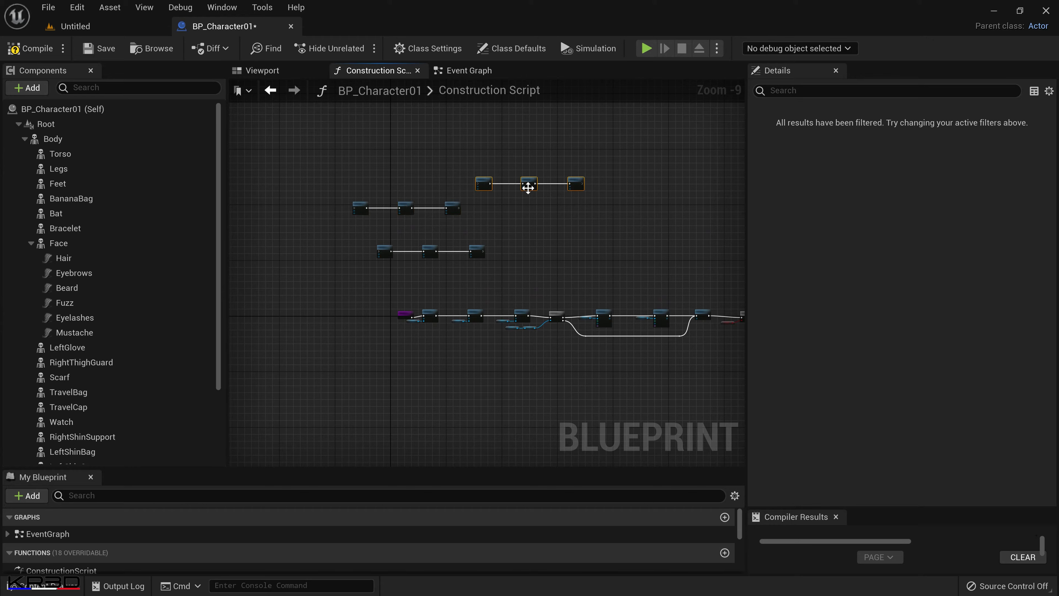
# Line up the three pasted groups in one row and connect their execution pins into a single chain of nine nodes.
pyautogui.moveTo(528, 189); pyautogui.dragTo(541, 208)
pyautogui.moveTo(385, 250); pyautogui.dragTo(624, 208)
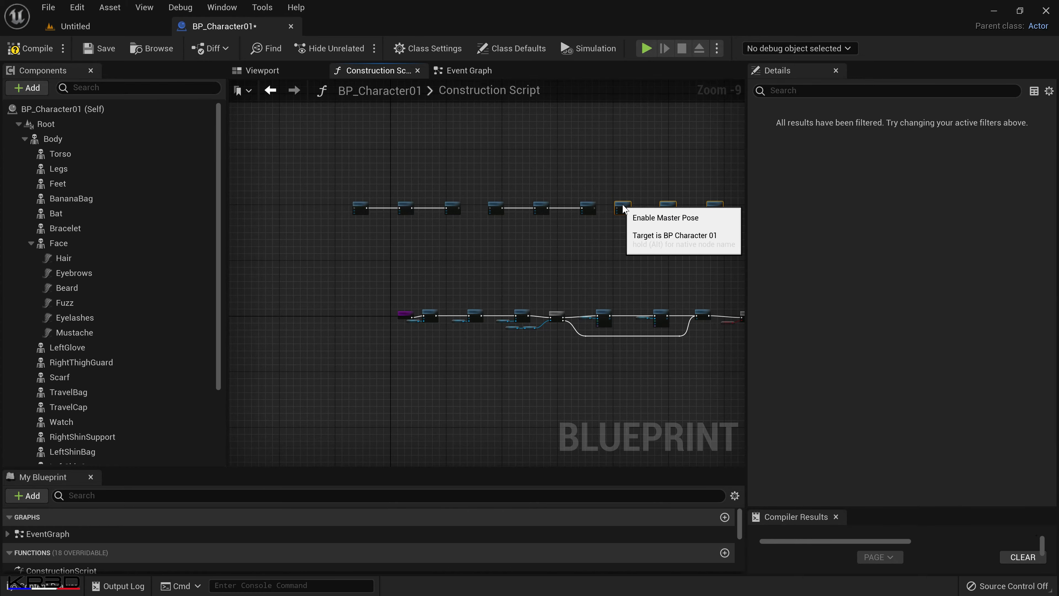
pyautogui.scroll(2, 530, 251)
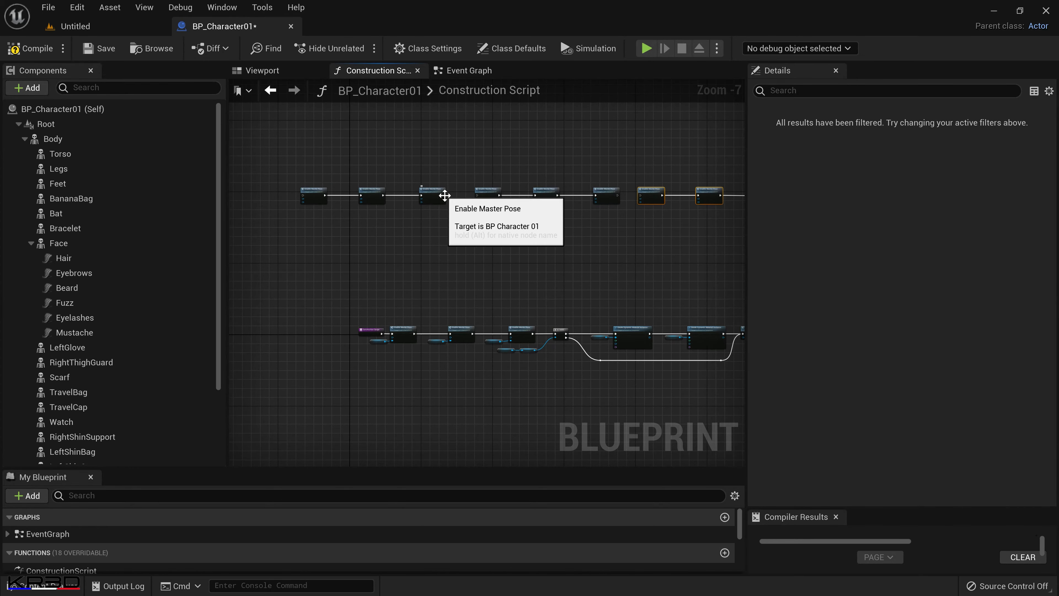
pyautogui.scroll(3, 493, 217)
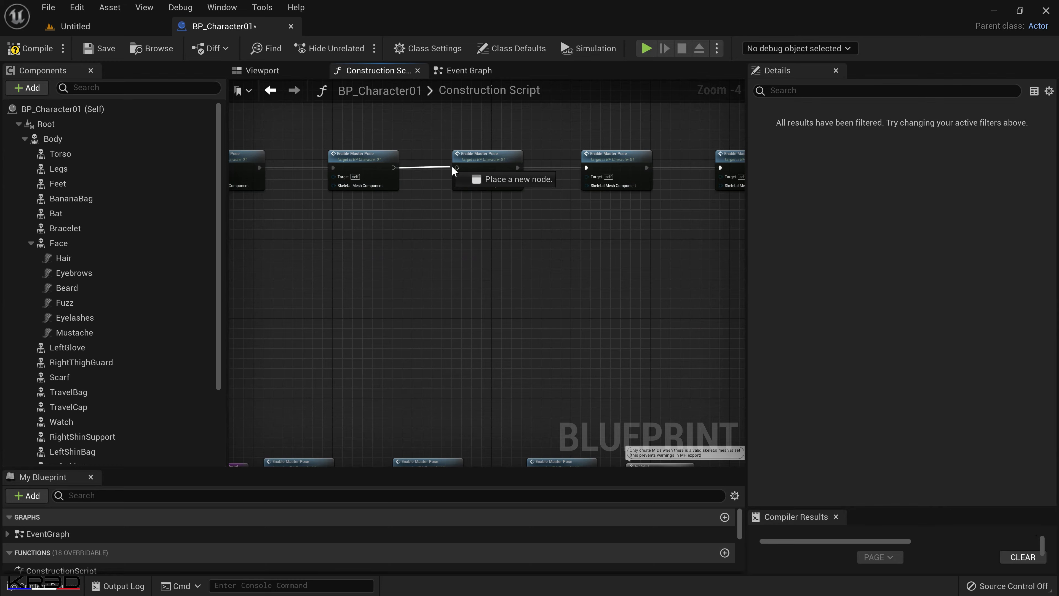
pyautogui.moveTo(636, 272); pyautogui.dragTo(361, 295, button='right')
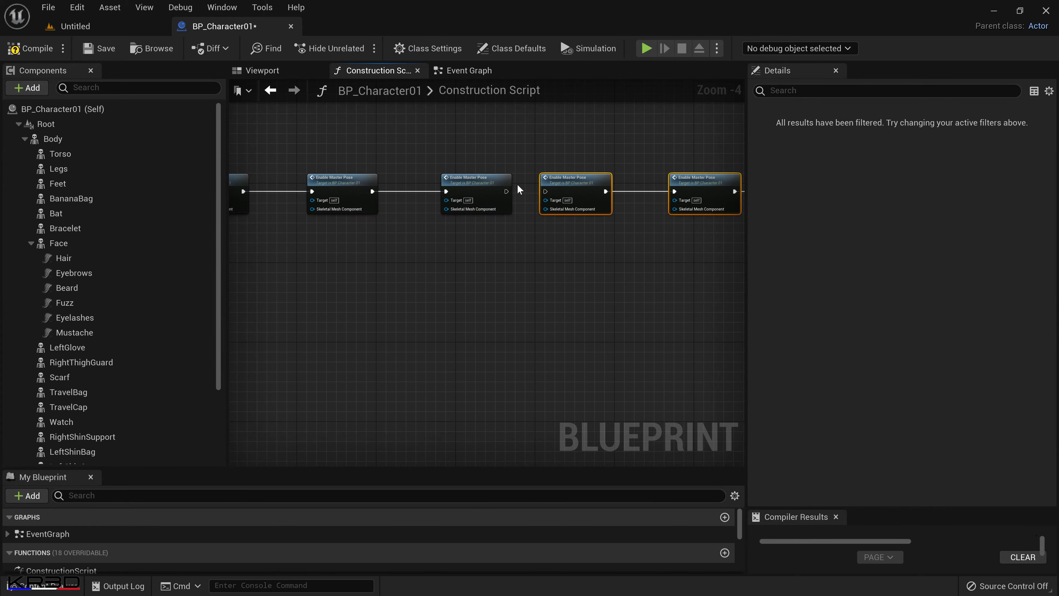
pyautogui.moveTo(506, 192); pyautogui.dragTo(509, 196)
pyautogui.scroll(-4, 523, 291)
pyautogui.moveTo(530, 295); pyautogui.dragTo(511, 290, button='right')
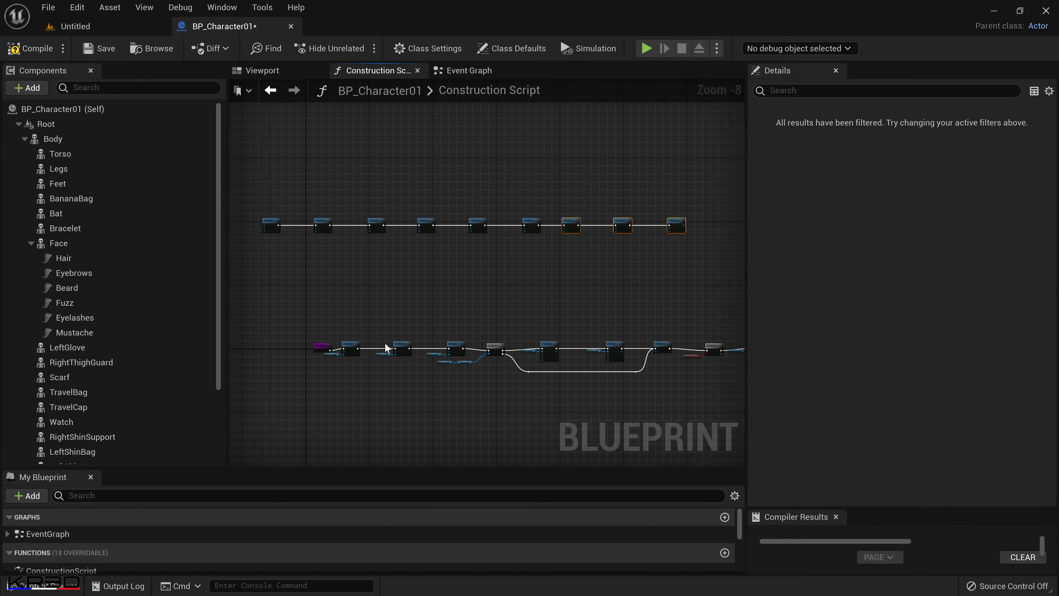
# Duplicate the first eight nodes of the new row as a second row beneath it, and move both rows closer to the original chain.
pyautogui.click(271, 225)
pyautogui.keyDown('ctrl'); pyautogui.click(327, 222); pyautogui.keyUp('ctrl')
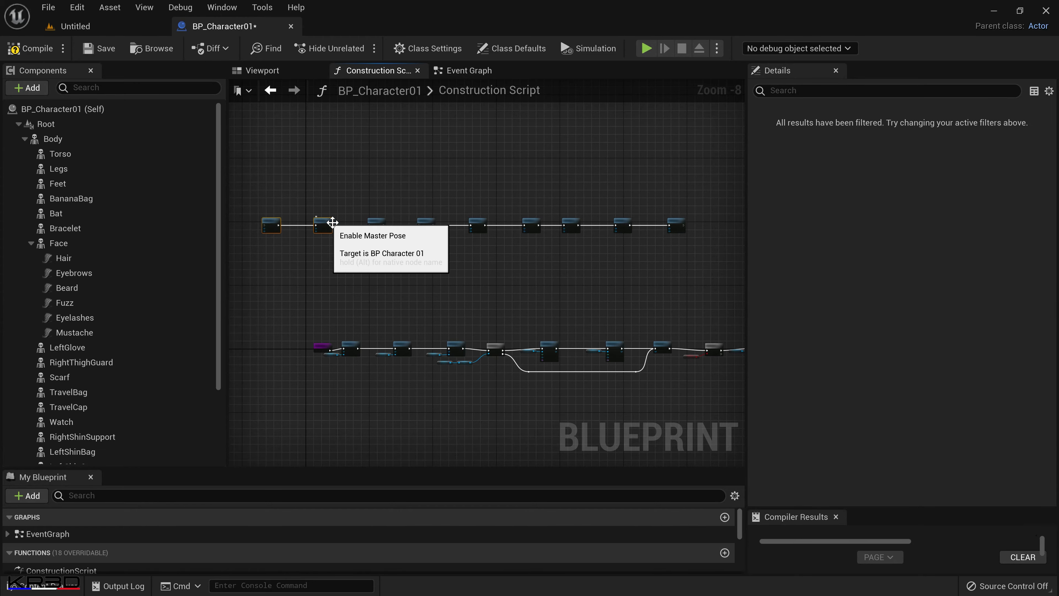
pyautogui.keyDown('ctrl'); pyautogui.click(378, 220); pyautogui.keyUp('ctrl')
pyautogui.keyDown('ctrl'); pyautogui.click(427, 226); pyautogui.keyUp('ctrl')
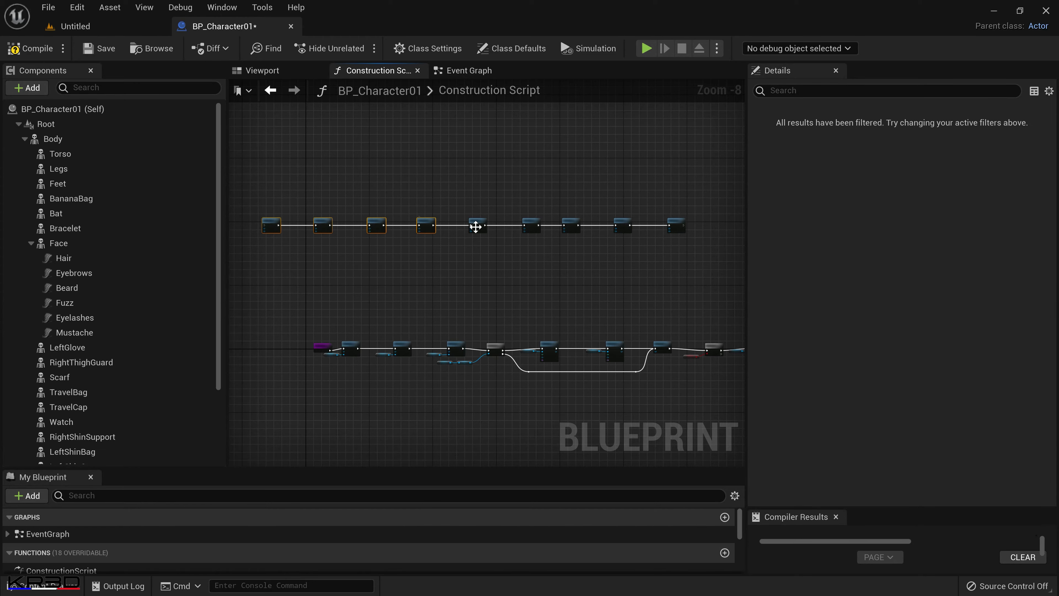
pyautogui.keyDown('ctrl'); pyautogui.click(477, 226); pyautogui.keyUp('ctrl')
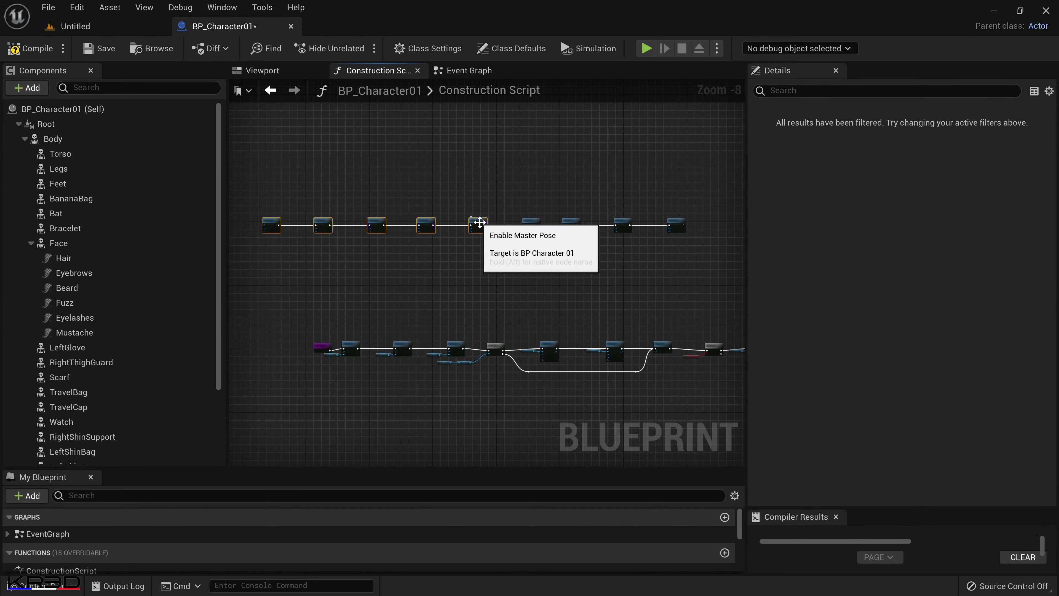
pyautogui.keyDown('ctrl'); pyautogui.click(572, 223); pyautogui.keyUp('ctrl')
pyautogui.keyDown('ctrl'); pyautogui.click(624, 223); pyautogui.keyUp('ctrl')
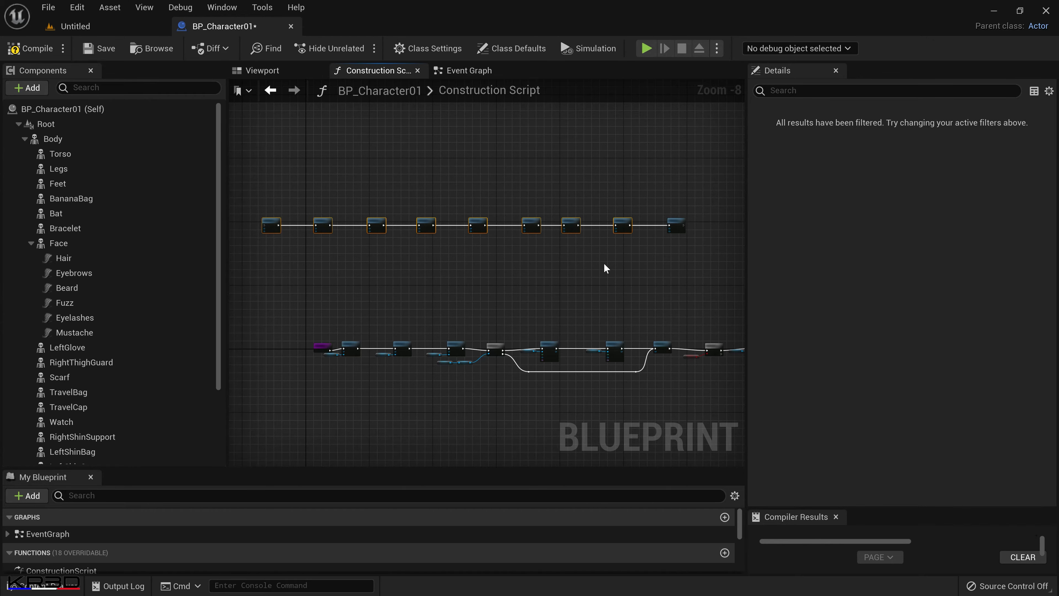
pyautogui.hotkey('ctrl', 'v')
pyautogui.moveTo(359, 284); pyautogui.dragTo(477, 272)
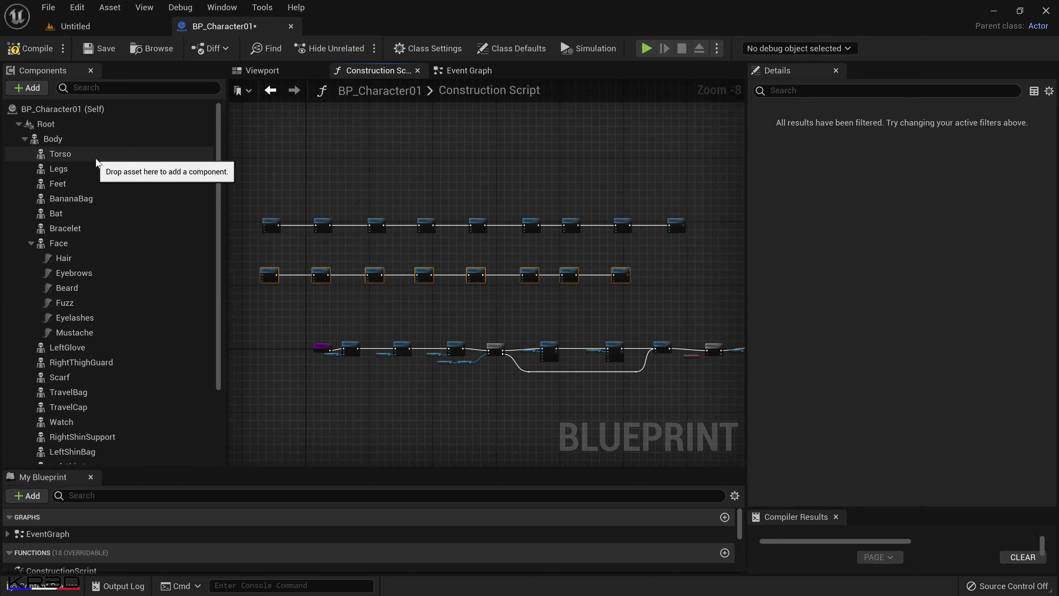
pyautogui.scroll(-3, 108, 388)
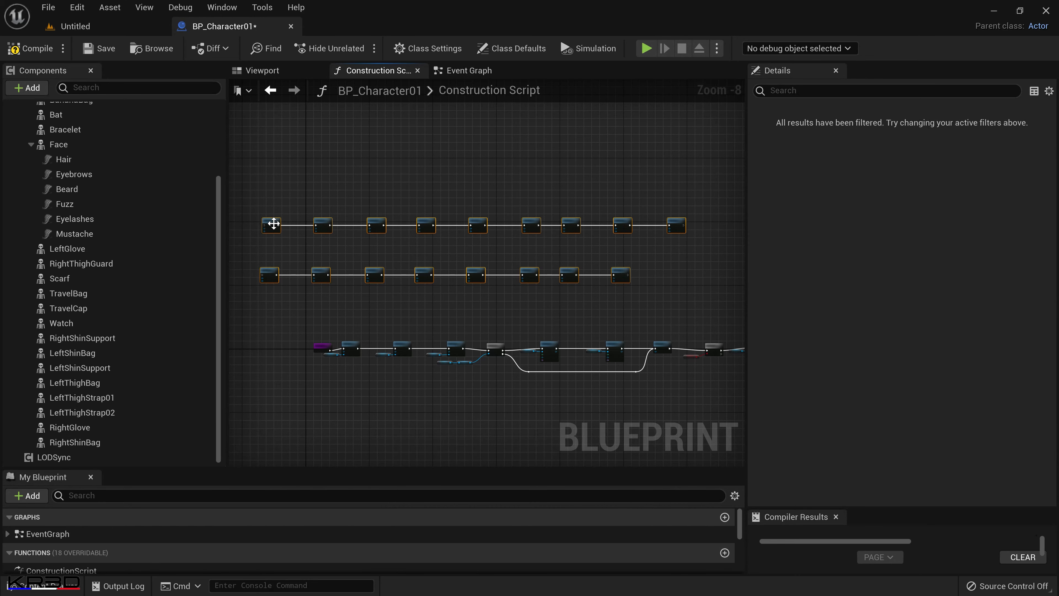
pyautogui.moveTo(274, 227); pyautogui.dragTo(269, 255)
# Move the Construction Script start node to the head of the upper row and connect it to the first Enable Master Pose node.
pyautogui.scroll(2, 466, 360)
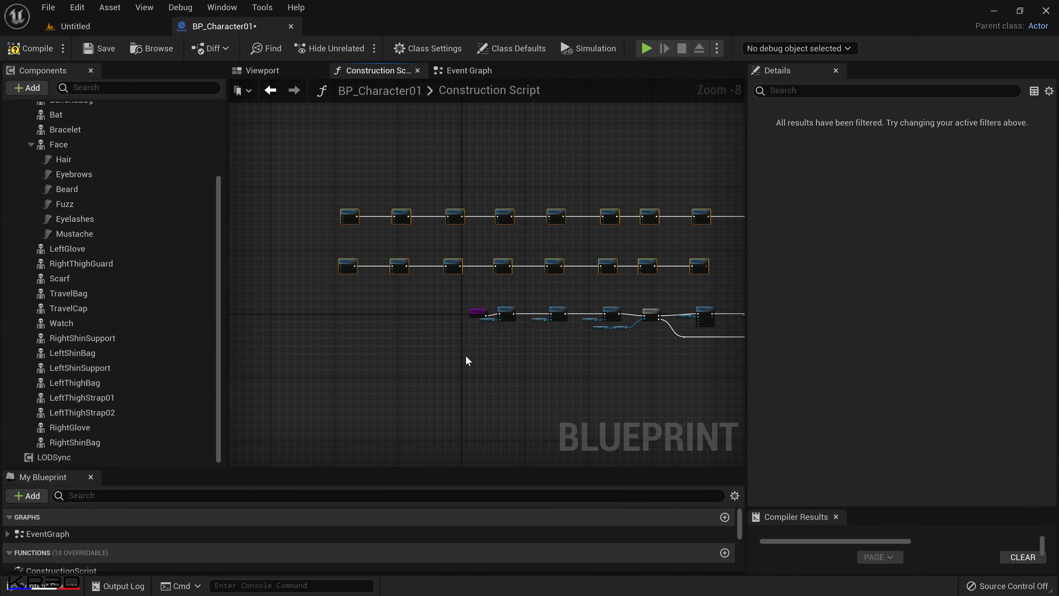
pyautogui.moveTo(471, 299); pyautogui.dragTo(372, 180)
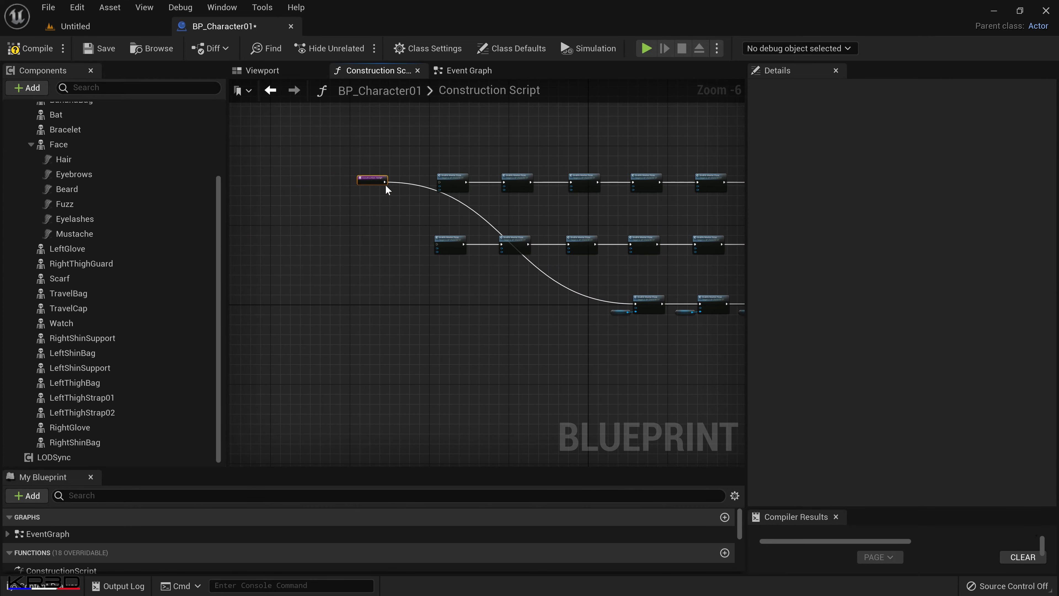
pyautogui.scroll(2, 400, 196)
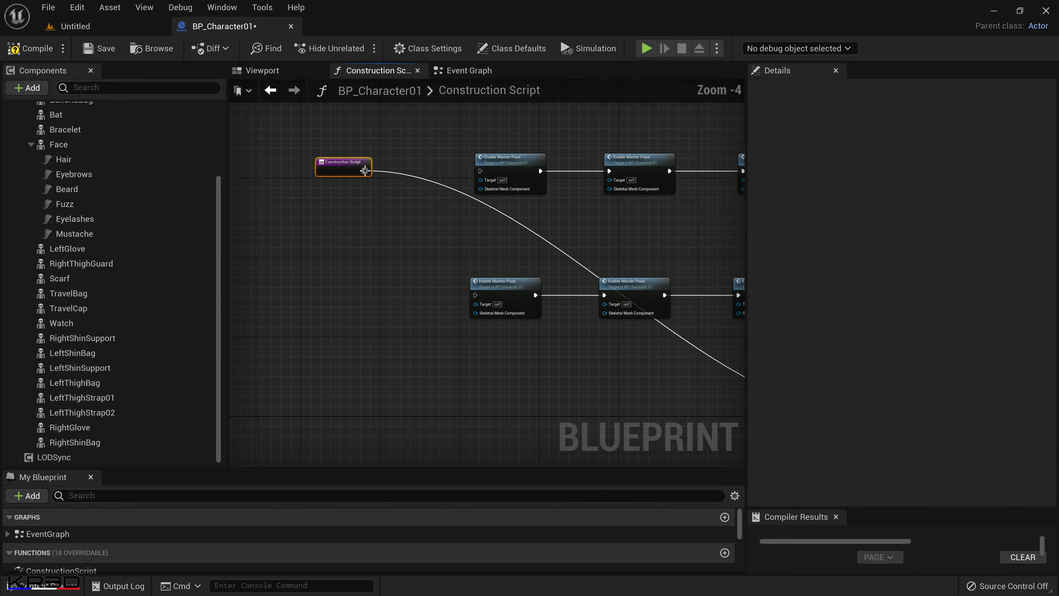
pyautogui.moveTo(365, 170); pyautogui.dragTo(480, 171)
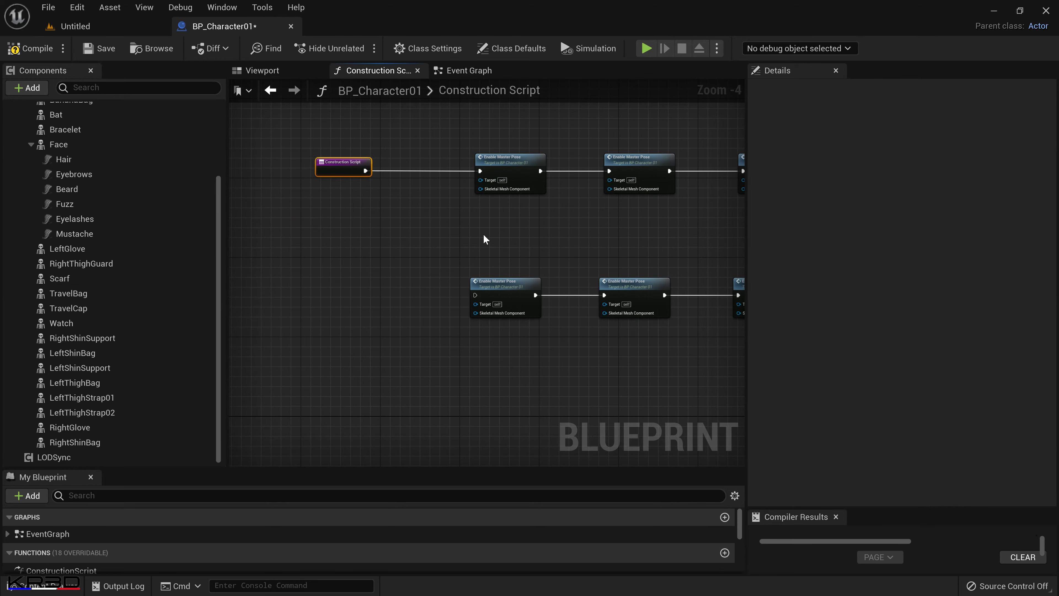
# Connect the upper row's last node to the second row's first node, and the second row's last node to the original chain's first node.
pyautogui.scroll(-5, 483, 234)
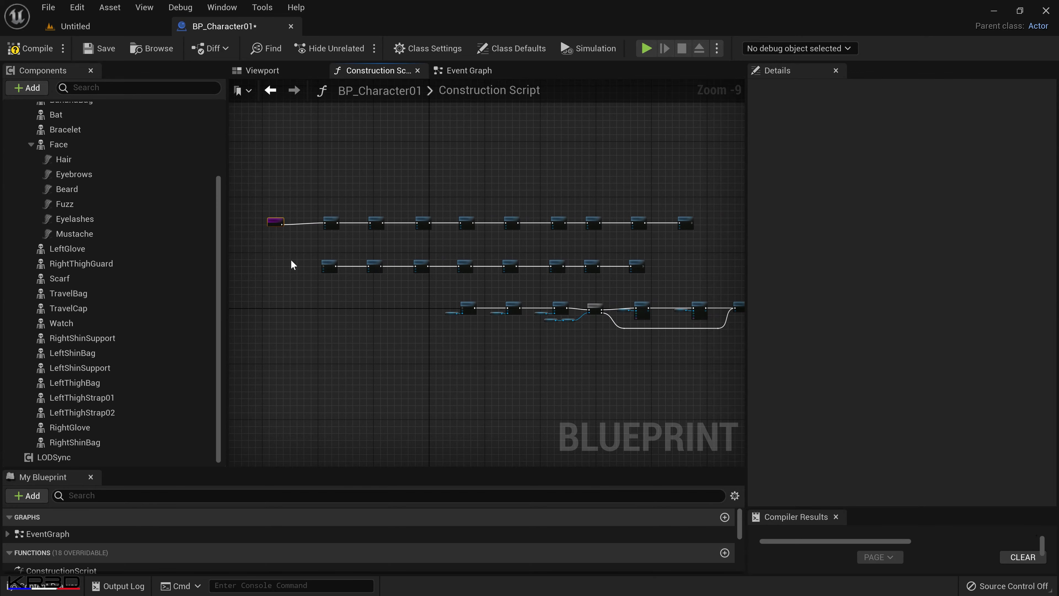
pyautogui.scroll(4, 680, 263)
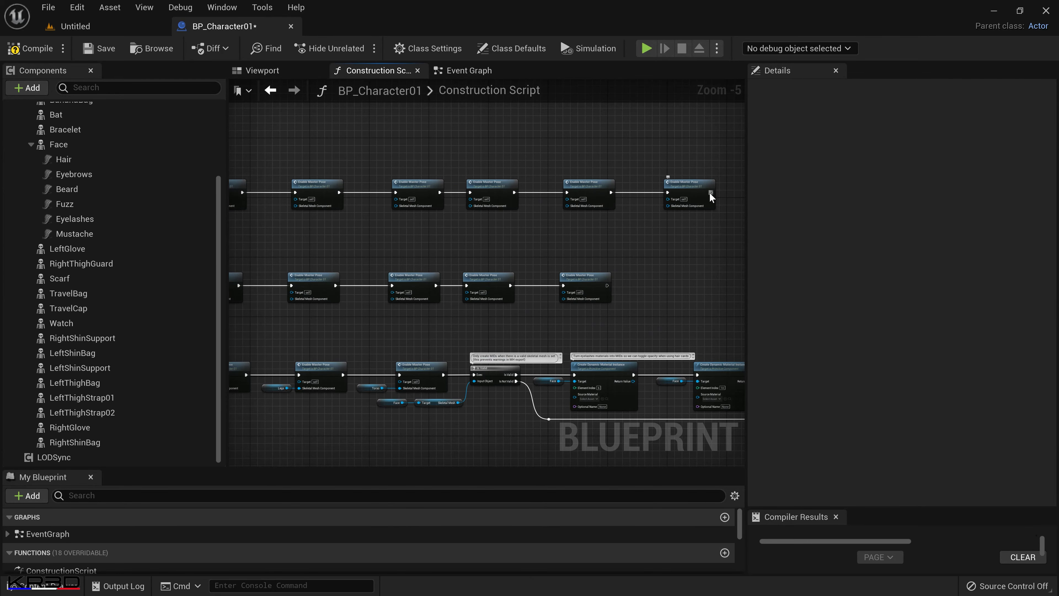
pyautogui.moveTo(711, 195); pyautogui.dragTo(515, 288)
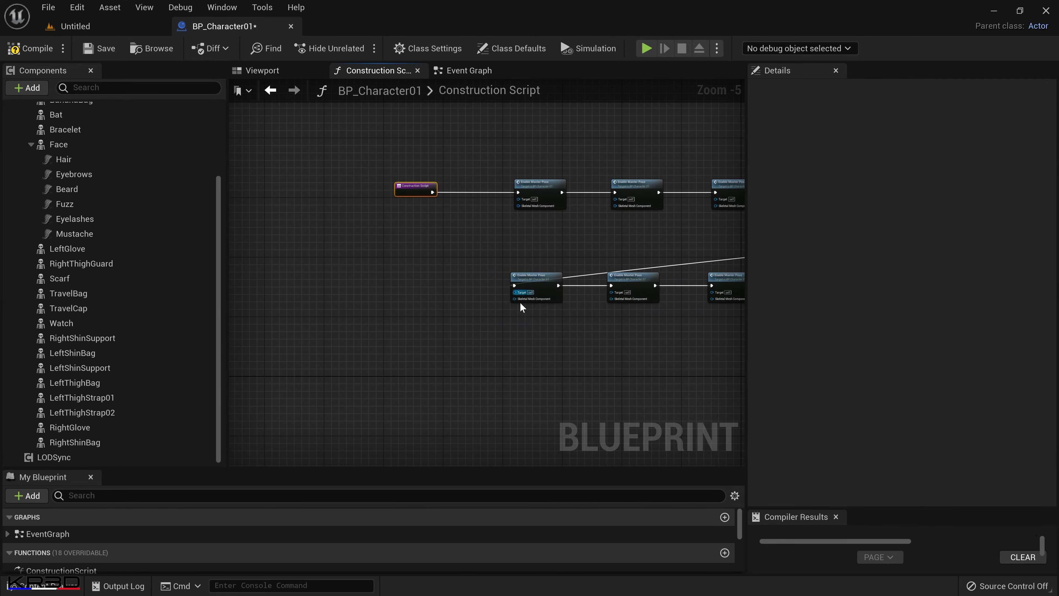
pyautogui.moveTo(684, 362); pyautogui.dragTo(87, 312, button='right')
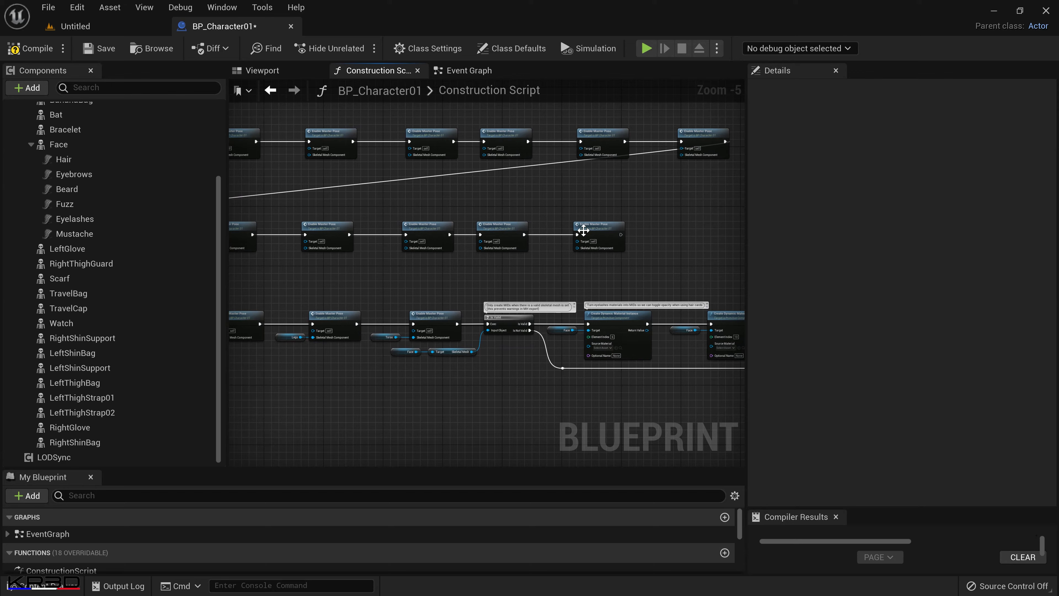
pyautogui.moveTo(621, 235); pyautogui.dragTo(496, 325)
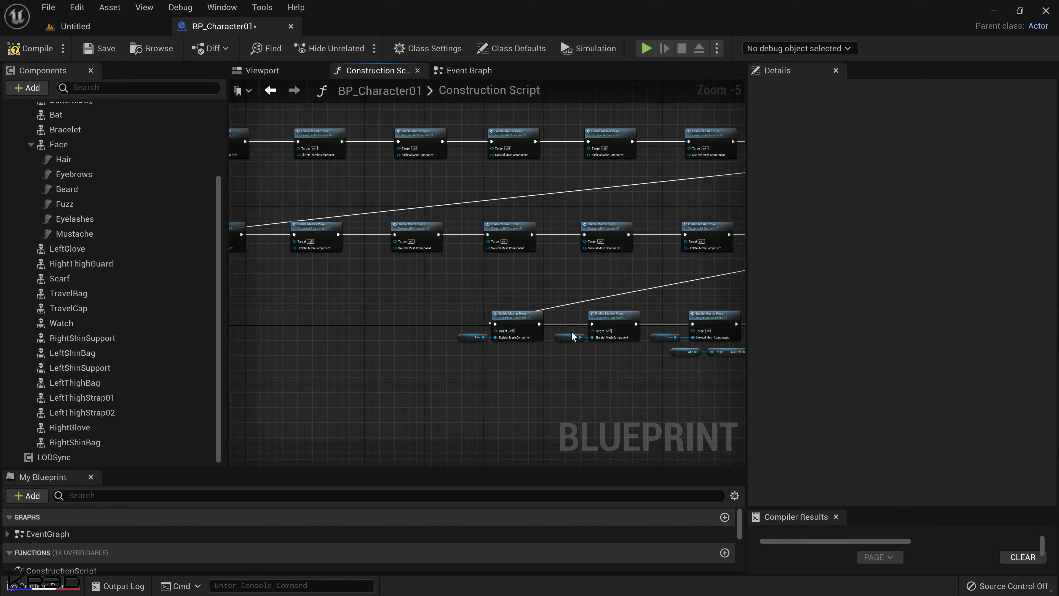
# Add a BananaBag component reference to the graph just below the first Enable Master Pose node of the upper row.
pyautogui.moveTo(362, 180); pyautogui.dragTo(573, 281, button='right')
pyautogui.scroll(1, 529, 283)
pyautogui.scroll(2, 529, 287)
pyautogui.scroll(-2, 475, 271)
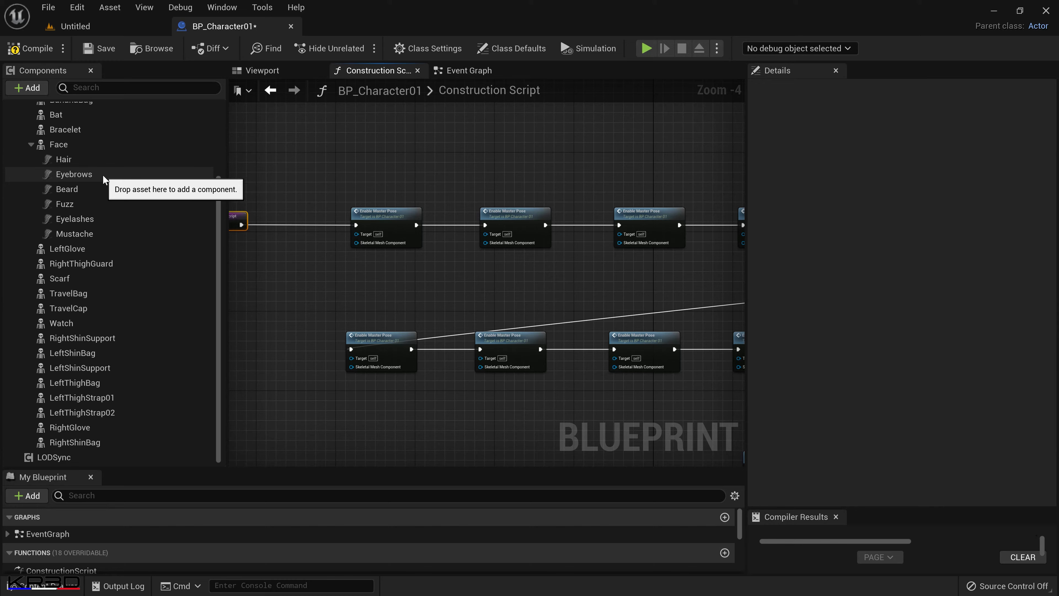
pyautogui.scroll(3, 95, 256)
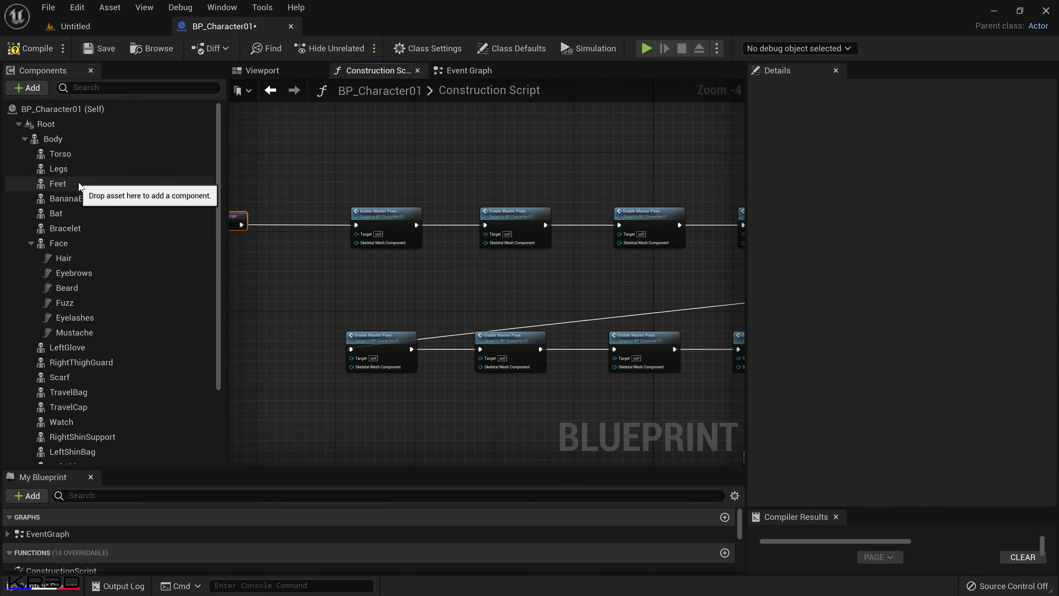
pyautogui.click(79, 198)
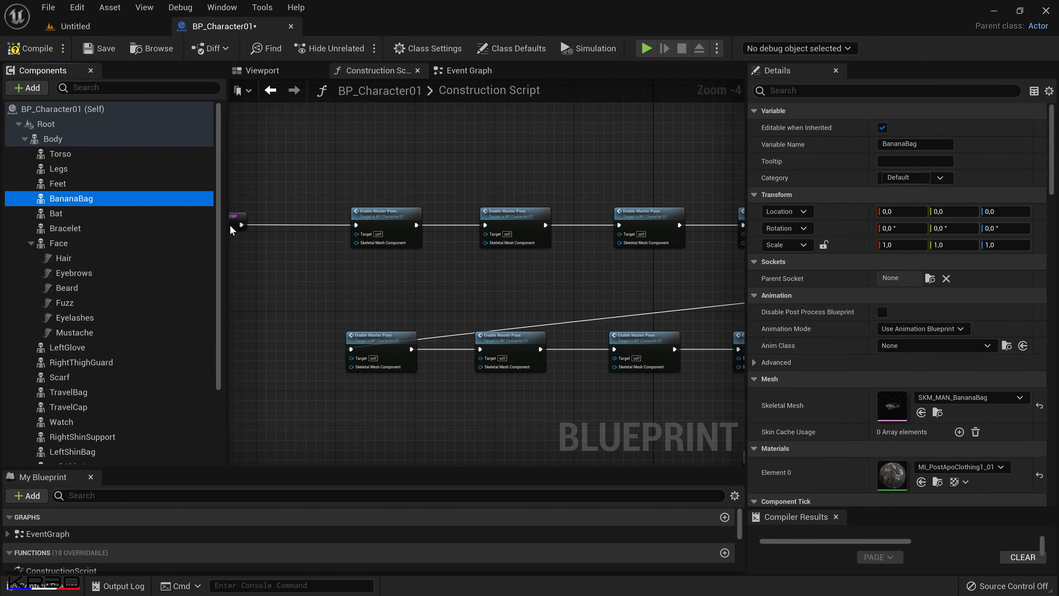
pyautogui.moveTo(319, 257); pyautogui.dragTo(321, 257)
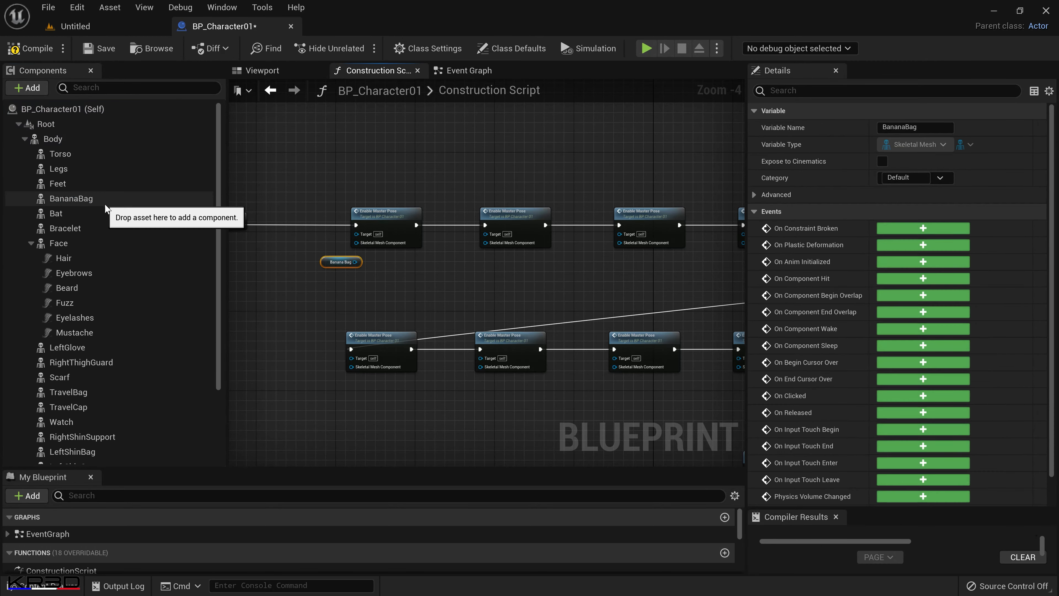
# Add Bat and Bracelet component references to the graph below the second and third Enable Master Pose nodes of the upper row.
pyautogui.moveTo(92, 212); pyautogui.dragTo(309, 242)
pyautogui.moveTo(463, 269); pyautogui.dragTo(464, 268)
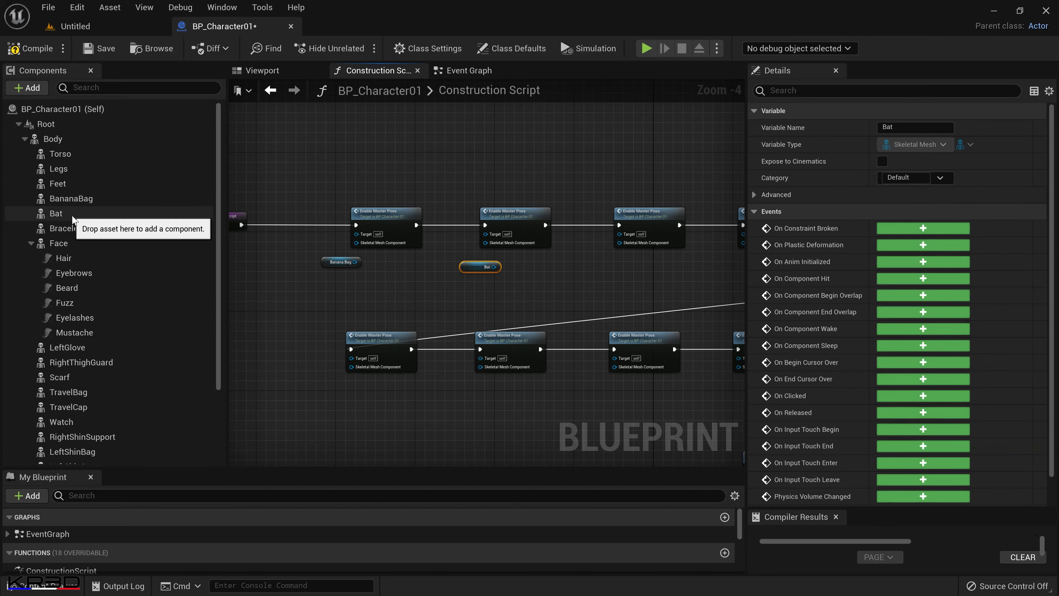
pyautogui.moveTo(67, 228); pyautogui.dragTo(477, 260)
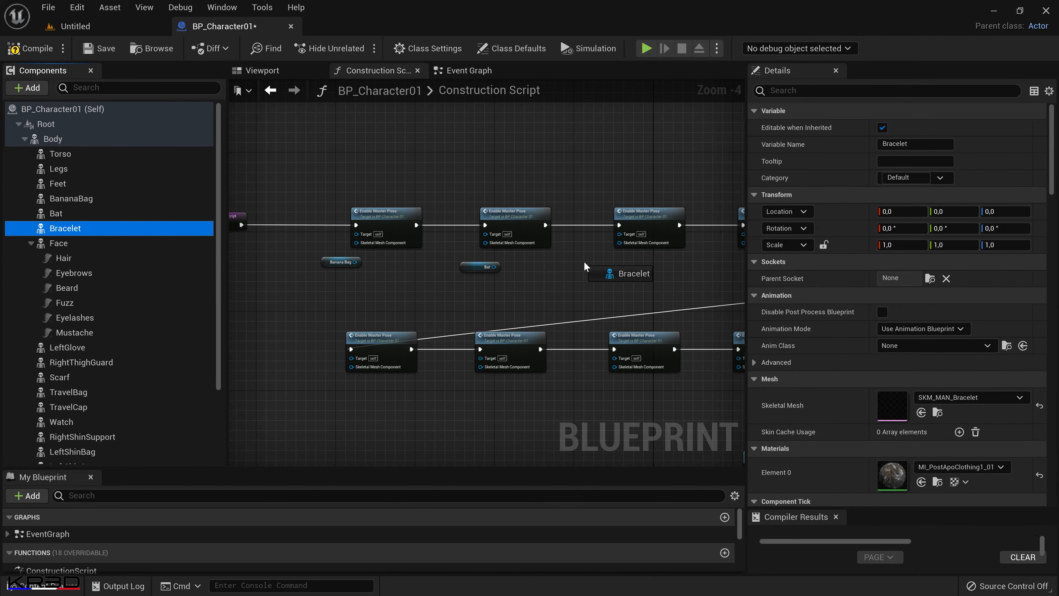
pyautogui.moveTo(571, 268); pyautogui.dragTo(571, 268)
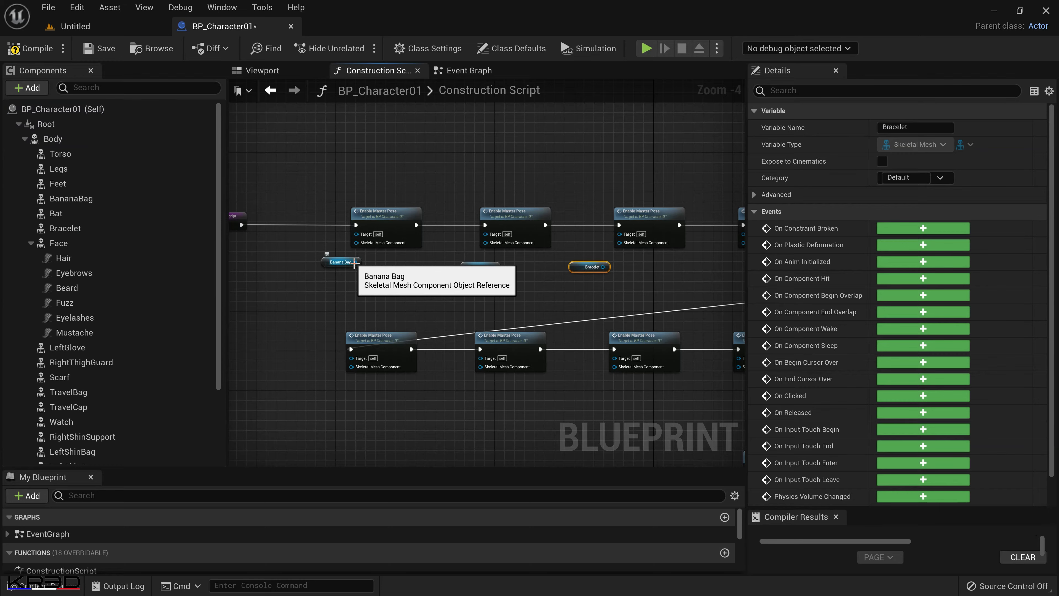
# Connect BananaBag, Bat and Bracelet to the Skeletal Mesh Component inputs of the nodes above them, and tuck the references closer to those nodes.
pyautogui.moveTo(354, 263); pyautogui.dragTo(352, 247)
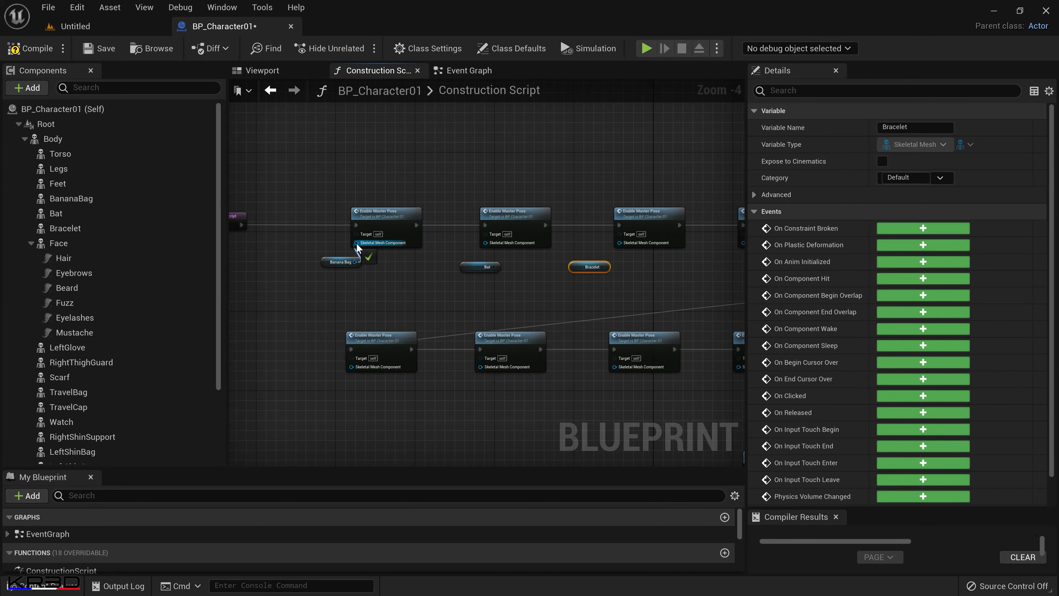
pyautogui.moveTo(357, 246); pyautogui.dragTo(357, 243)
pyautogui.moveTo(563, 405); pyautogui.dragTo(518, 376, button='right')
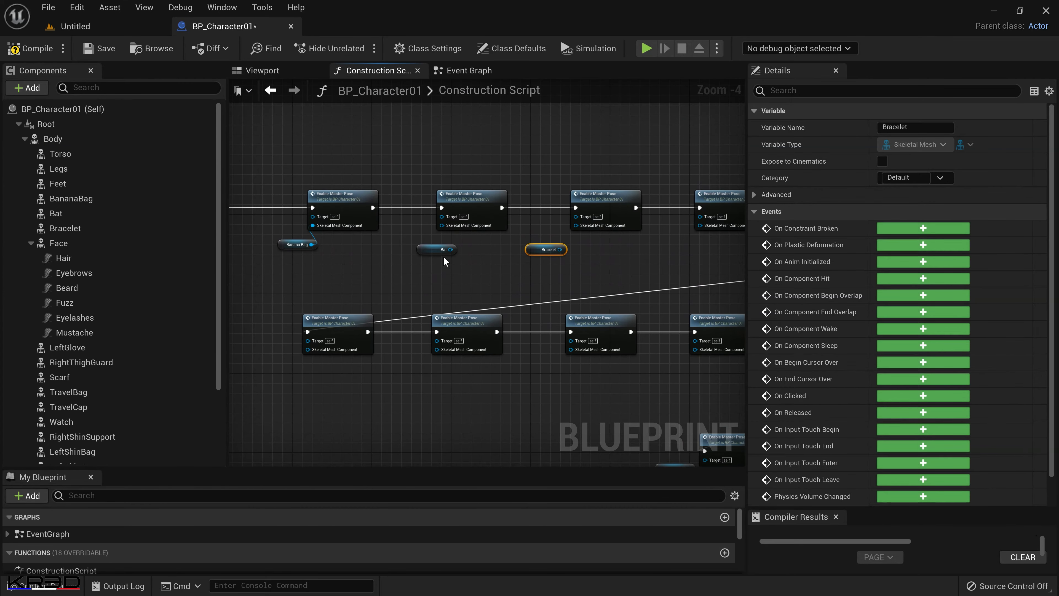
pyautogui.moveTo(451, 249); pyautogui.dragTo(443, 228)
pyautogui.moveTo(560, 249); pyautogui.dragTo(575, 226)
pyautogui.moveTo(301, 243); pyautogui.dragTo(276, 229)
pyautogui.moveTo(423, 250); pyautogui.dragTo(393, 231)
pyautogui.moveTo(533, 253); pyautogui.dragTo(522, 234)
# Add LeftGlove, RightThighGuard, Scarf, TravelBag, TravelCap and Watch references below the remaining Enable Master Pose nodes of the upper row.
pyautogui.scroll(-3, 587, 388)
pyautogui.moveTo(587, 387); pyautogui.dragTo(477, 339, button='right')
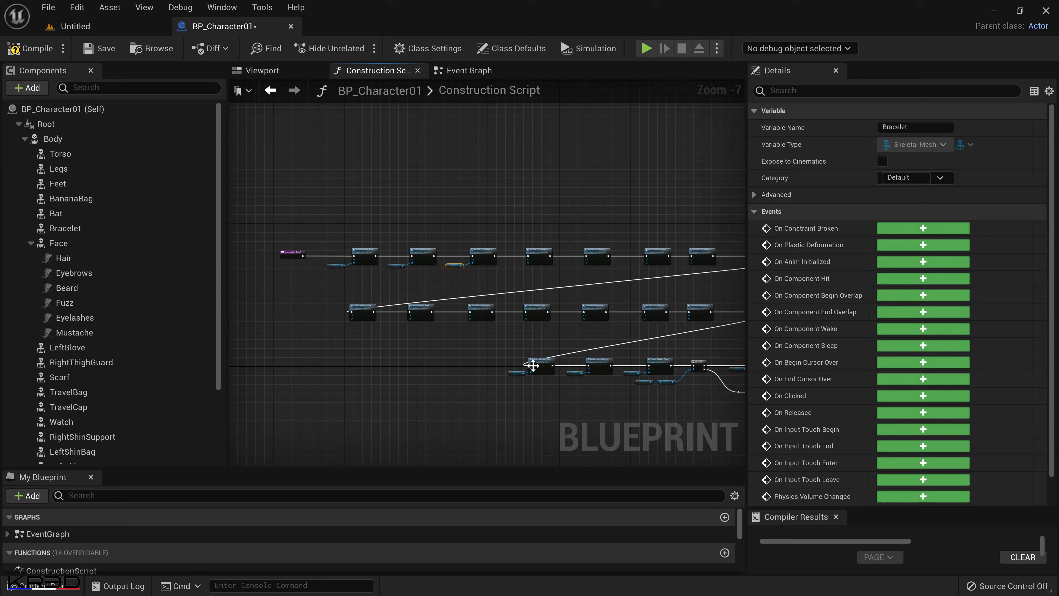
pyautogui.click(119, 201)
pyautogui.keyDown('shift'); pyautogui.click(115, 227); pyautogui.keyUp('shift')
pyautogui.click(31, 244)
pyautogui.moveTo(84, 260); pyautogui.dragTo(508, 268)
pyautogui.moveTo(108, 273); pyautogui.dragTo(563, 269)
pyautogui.moveTo(144, 287); pyautogui.dragTo(625, 268)
pyautogui.moveTo(55, 303); pyautogui.dragTo(679, 268)
pyautogui.moveTo(81, 318); pyautogui.dragTo(336, 323)
pyautogui.moveTo(516, 359); pyautogui.dragTo(435, 350, button='right')
pyautogui.moveTo(258, 316); pyautogui.dragTo(646, 257)
pyautogui.moveTo(79, 332); pyautogui.dragTo(702, 257)
pyautogui.moveTo(697, 287); pyautogui.dragTo(719, 280, button='right')
# Add references for the remaining clothing components, RightShinSupport through RightShinBag, below the Enable Master Pose nodes of the second row.
pyautogui.moveTo(74, 352); pyautogui.dragTo(333, 306)
pyautogui.moveTo(80, 378); pyautogui.dragTo(394, 307)
pyautogui.moveTo(75, 392); pyautogui.dragTo(445, 307)
pyautogui.moveTo(82, 407); pyautogui.dragTo(566, 307)
pyautogui.moveTo(96, 437); pyautogui.dragTo(615, 310)
pyautogui.moveTo(75, 451); pyautogui.dragTo(667, 315)
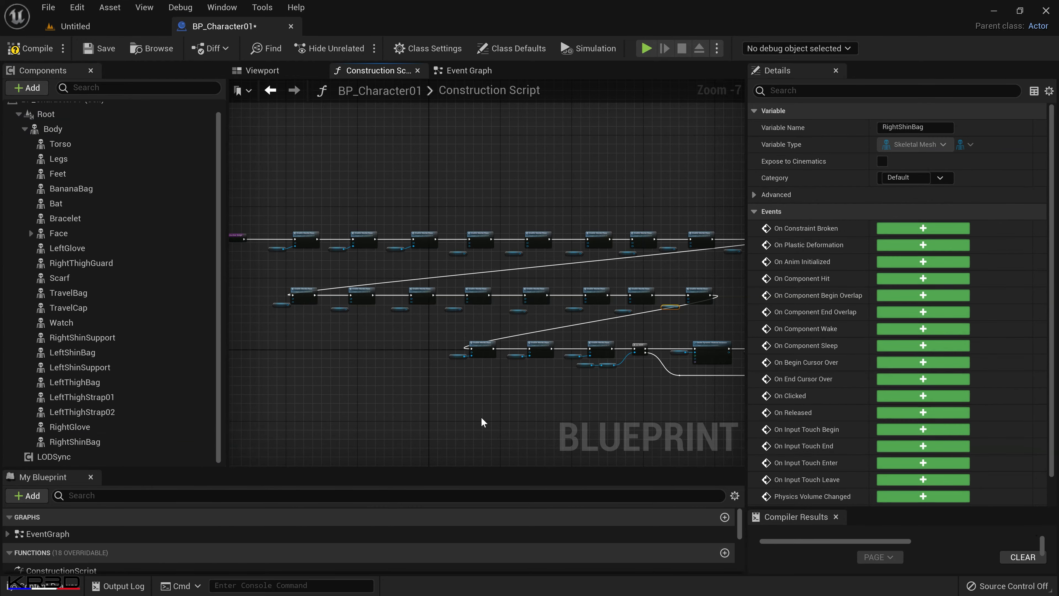
# Connect the upper row's LeftGlove through Watch references to the Skeletal Mesh Component inputs of their Enable Master Pose nodes.
pyautogui.scroll(6, 550, 316)
pyautogui.click(352, 265)
pyautogui.moveTo(344, 266); pyautogui.dragTo(368, 242)
pyautogui.moveTo(573, 266); pyautogui.dragTo(592, 241)
pyautogui.moveTo(672, 342); pyautogui.dragTo(304, 362, button='right')
pyautogui.moveTo(429, 285); pyautogui.dragTo(465, 261)
pyautogui.moveTo(595, 283); pyautogui.dragTo(632, 261)
pyautogui.moveTo(689, 330); pyautogui.dragTo(296, 348, button='right')
pyautogui.moveTo(404, 287); pyautogui.dragTo(473, 279)
pyautogui.moveTo(359, 286); pyautogui.dragTo(374, 295)
pyautogui.moveTo(652, 294); pyautogui.dragTo(698, 282)
pyautogui.scroll(-5, 480, 301)
# Connect each clothing reference in the second row to the Skeletal Mesh Component input of its Enable Master Pose node.
pyautogui.moveTo(449, 311); pyautogui.dragTo(738, 271, button='right')
pyautogui.scroll(4, 386, 314)
pyautogui.moveTo(383, 312); pyautogui.dragTo(363, 326)
pyautogui.moveTo(379, 325); pyautogui.dragTo(412, 304)
pyautogui.click(414, 307)
pyautogui.moveTo(588, 325); pyautogui.dragTo(605, 304)
pyautogui.moveTo(668, 361); pyautogui.dragTo(280, 355, button='right')
pyautogui.moveTo(409, 320); pyautogui.dragTo(419, 300)
pyautogui.moveTo(581, 320); pyautogui.dragTo(603, 300)
pyautogui.moveTo(671, 346); pyautogui.dragTo(301, 342, button='right')
pyautogui.moveTo(436, 323); pyautogui.dragTo(427, 293)
pyautogui.moveTo(620, 314); pyautogui.dragTo(629, 293)
pyautogui.moveTo(697, 348); pyautogui.dragTo(412, 355, button='right')
pyautogui.moveTo(489, 328); pyautogui.dragTo(491, 299)
pyautogui.moveTo(646, 313); pyautogui.dragTo(685, 299)
pyautogui.moveTo(693, 364); pyautogui.dragTo(520, 356, button='right')
# Compile and save the BP_Character01 blueprint, and check the whole Construction Script node chain.
pyautogui.scroll(-6, 520, 356)
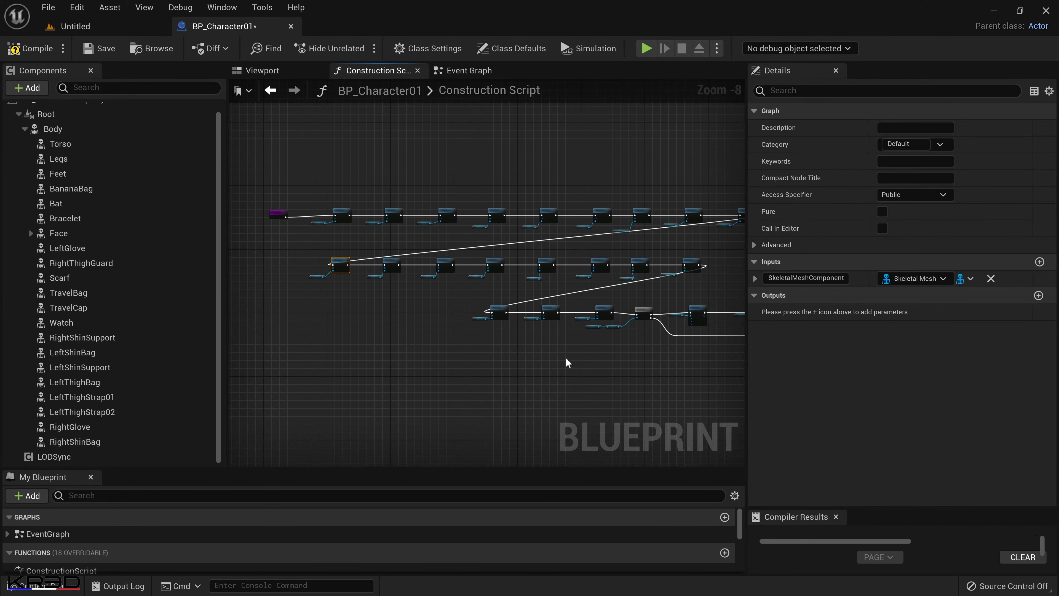
pyautogui.click(46, 54)
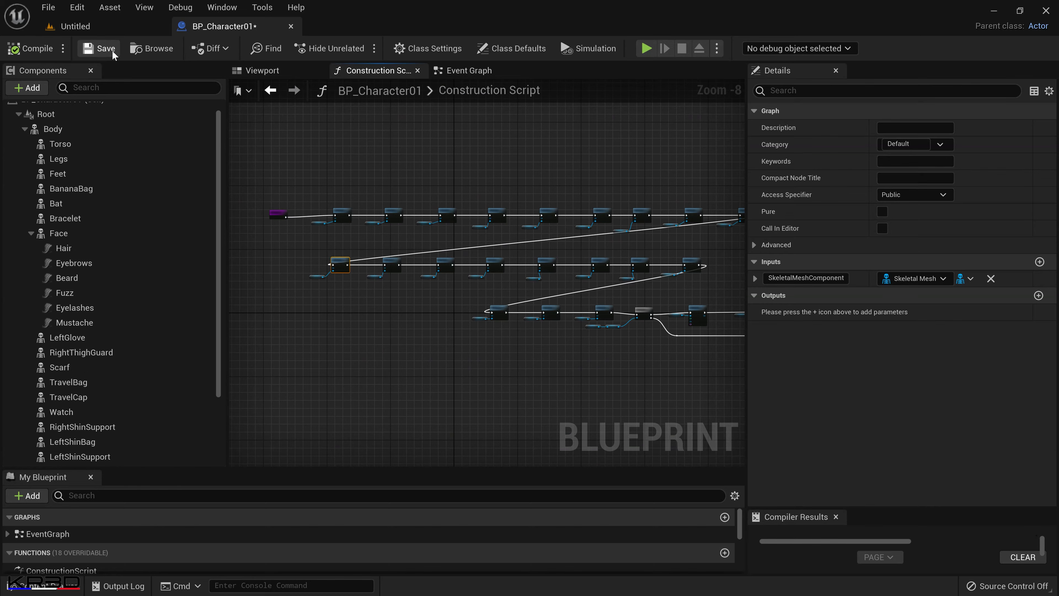
pyautogui.click(106, 52)
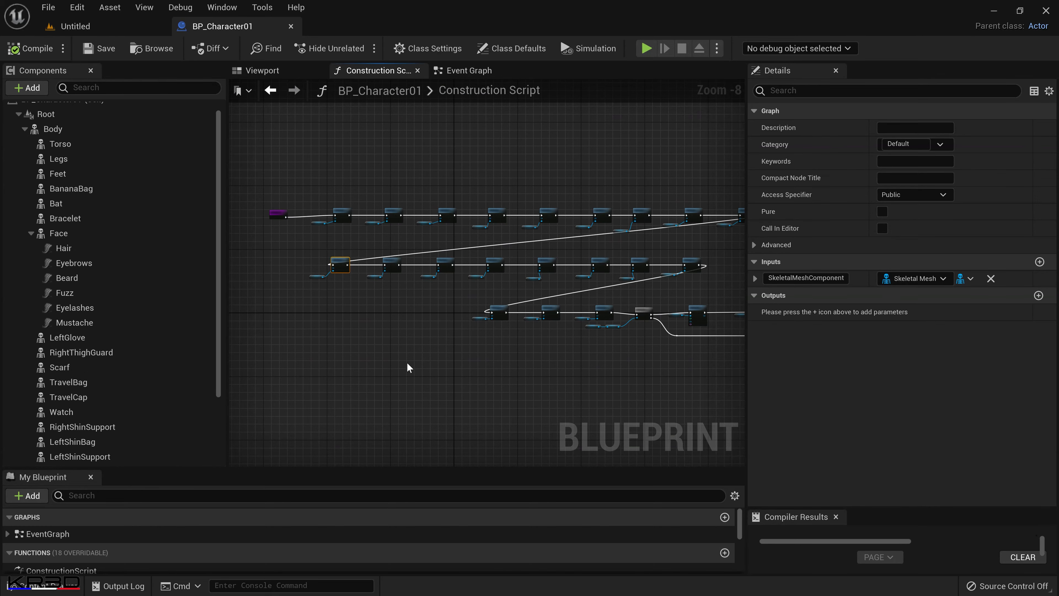
pyautogui.scroll(-4, 482, 369)
pyautogui.scroll(1, 542, 386)
pyautogui.moveTo(541, 386); pyautogui.dragTo(455, 359, button='right')
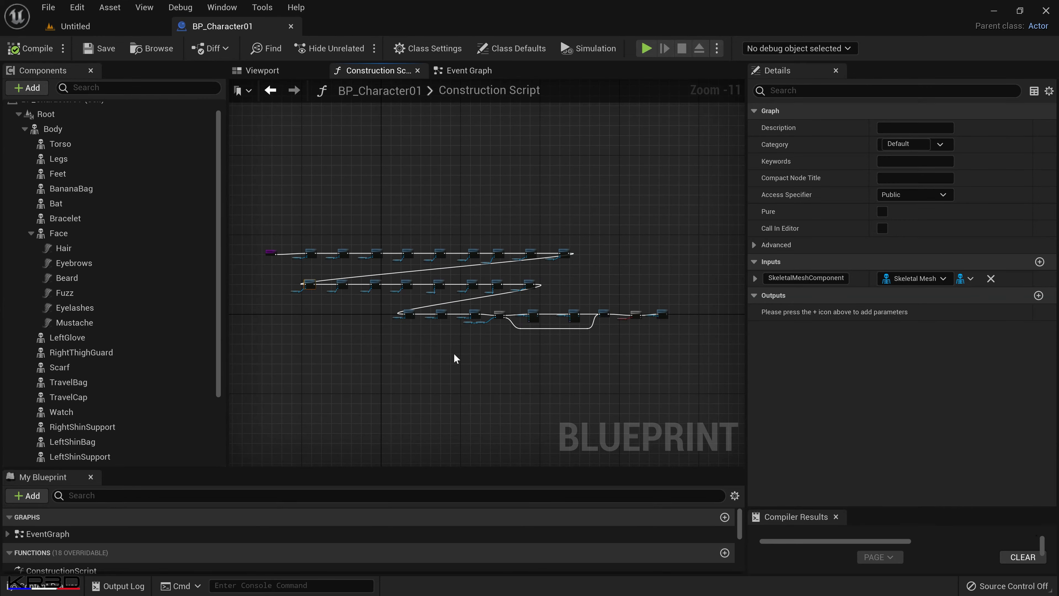
# Return to the Untitled level and place BP_Character01 from the MetaHumans/Character01 content folder on the ground.
pyautogui.click(118, 26)
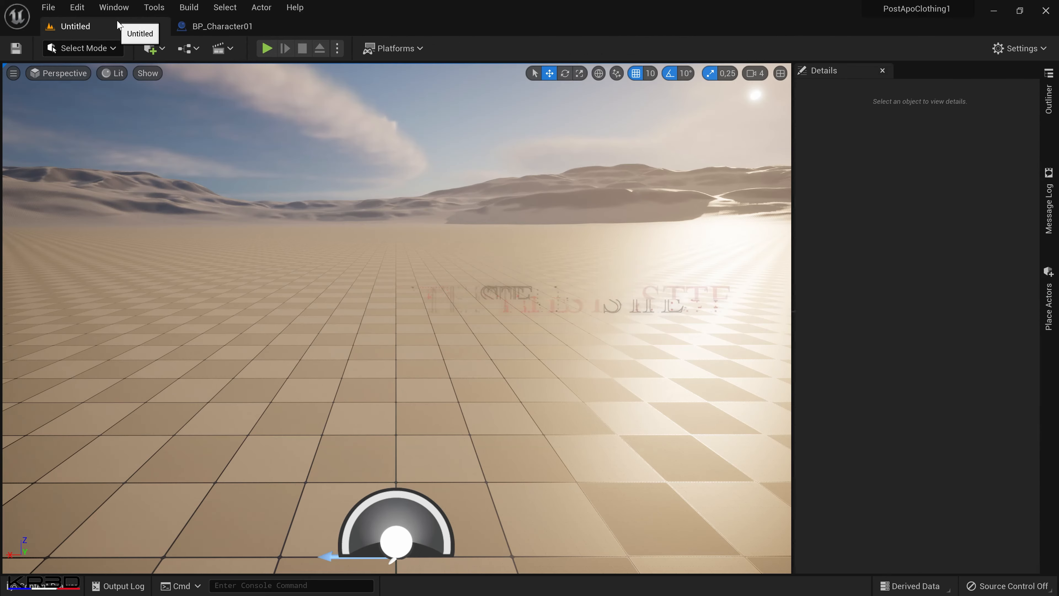
pyautogui.click(42, 589)
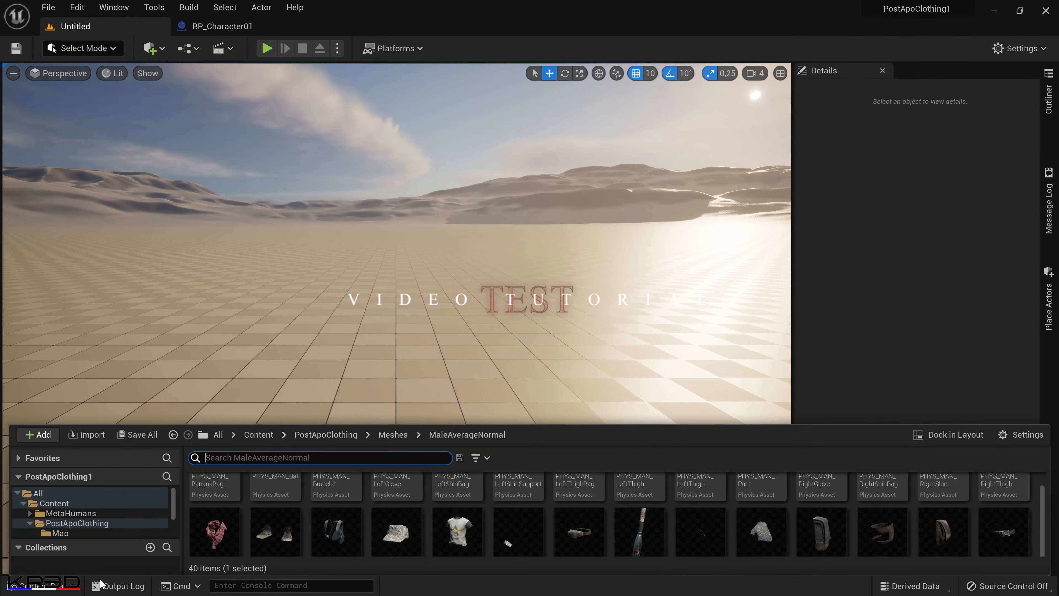
pyautogui.click(258, 435)
pyautogui.doubleClick(213, 495)
pyautogui.click(218, 504)
pyautogui.doubleClick(219, 503)
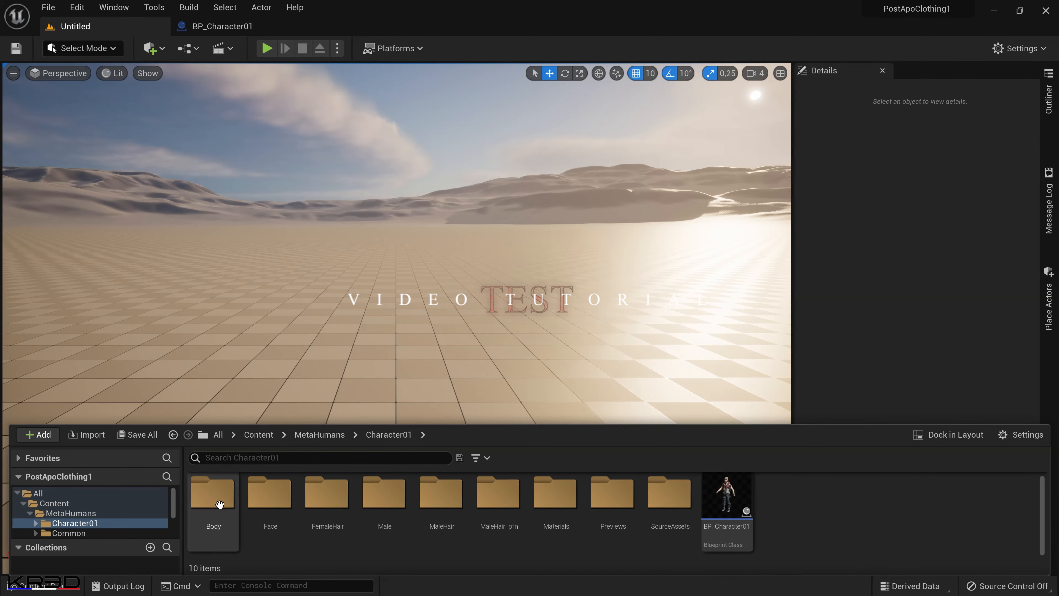
pyautogui.click(728, 507)
pyautogui.moveTo(728, 507); pyautogui.dragTo(397, 464)
# View the placed character at full height from the front side, with the editor icons hidden in game view.
pyautogui.moveTo(540, 421); pyautogui.dragTo(397, 421, button='right')
pyautogui.moveTo(513, 410); pyautogui.dragTo(464, 453)
pyautogui.moveTo(512, 411); pyautogui.dragTo(536, 432, button='middle')
pyautogui.moveTo(512, 411); pyautogui.dragTo(465, 432)
pyautogui.press('g')
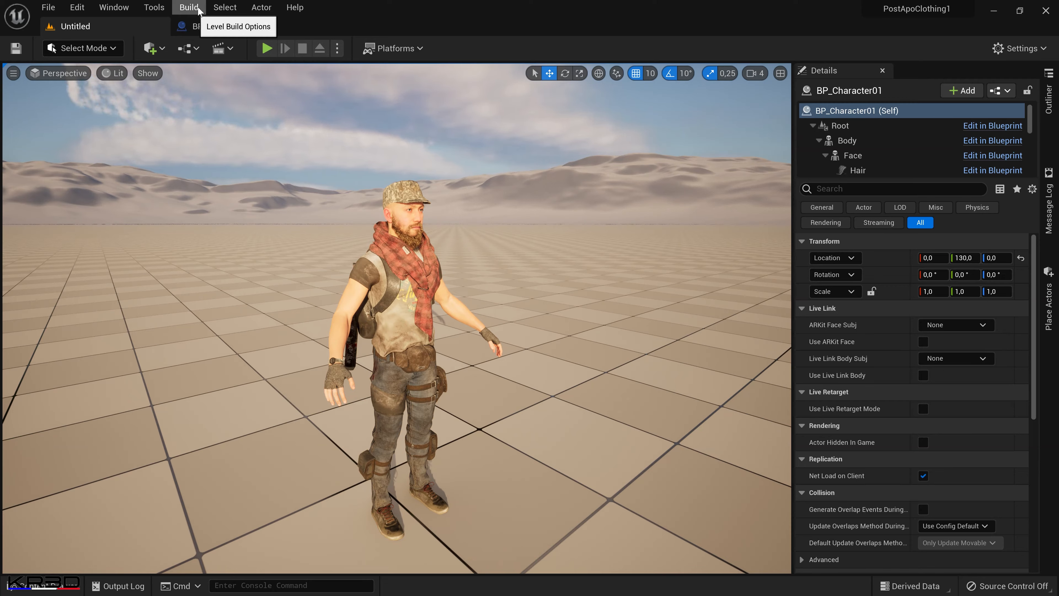
# Create a level sequence named demo in the Content folder and add the level's BP_Character01 actor to it.
pyautogui.click(221, 49)
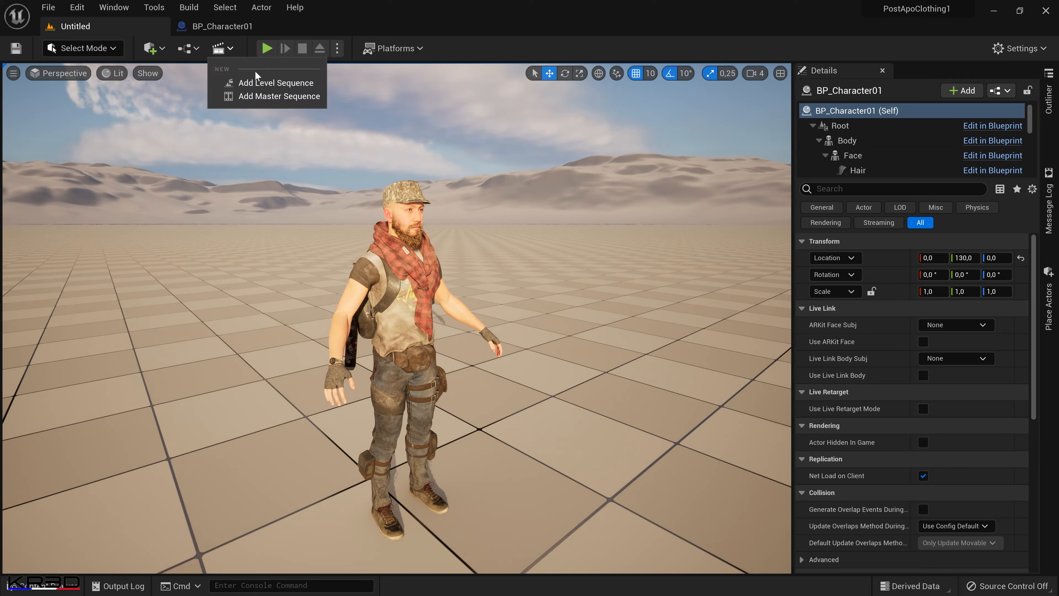
pyautogui.click(260, 82)
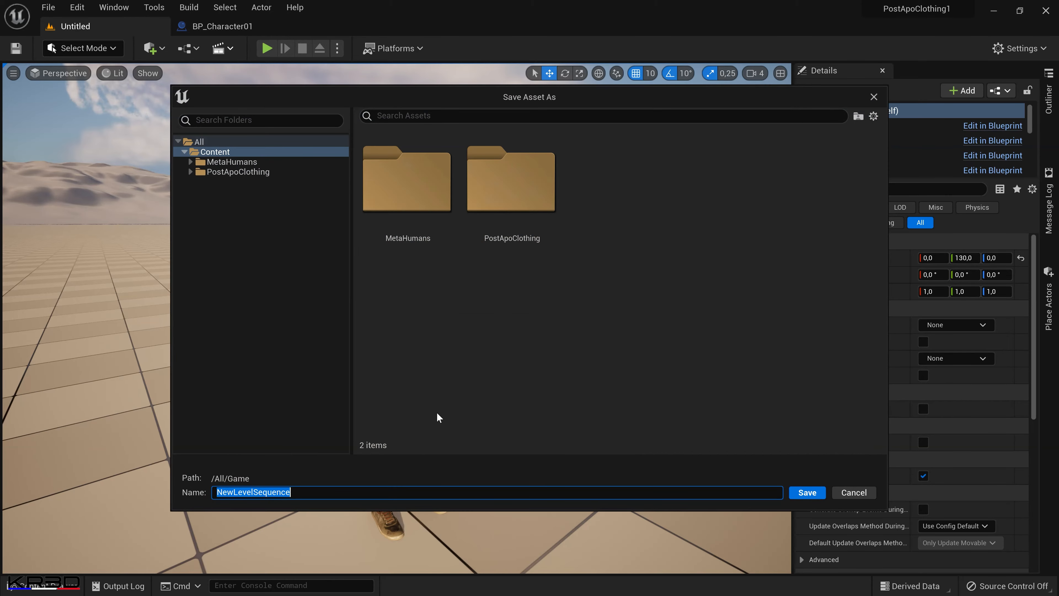
pyautogui.write('demo')
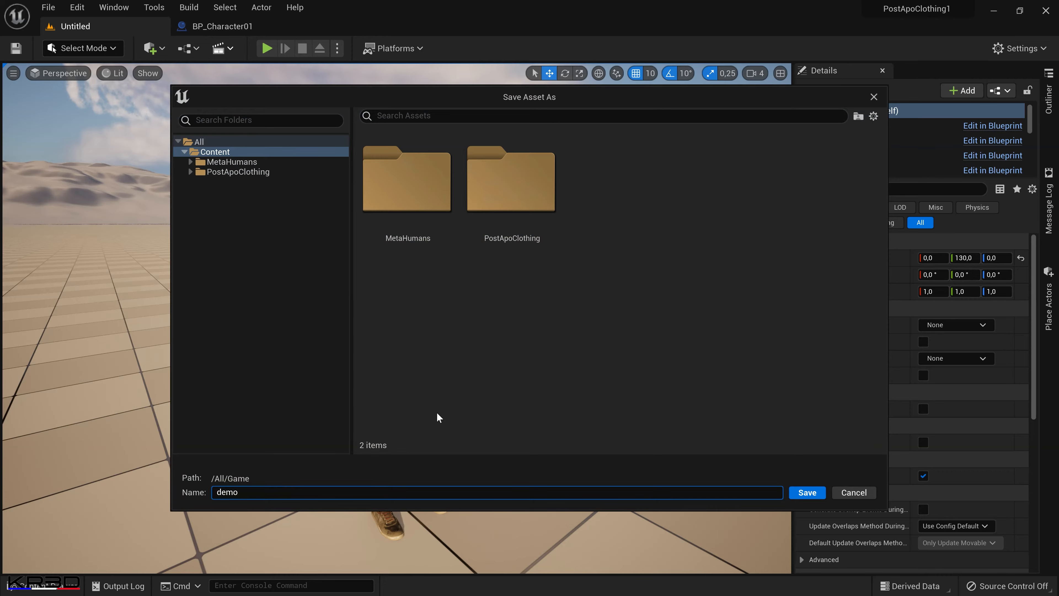
pyautogui.press('Return')
pyautogui.moveTo(822, 220); pyautogui.dragTo(368, 294)
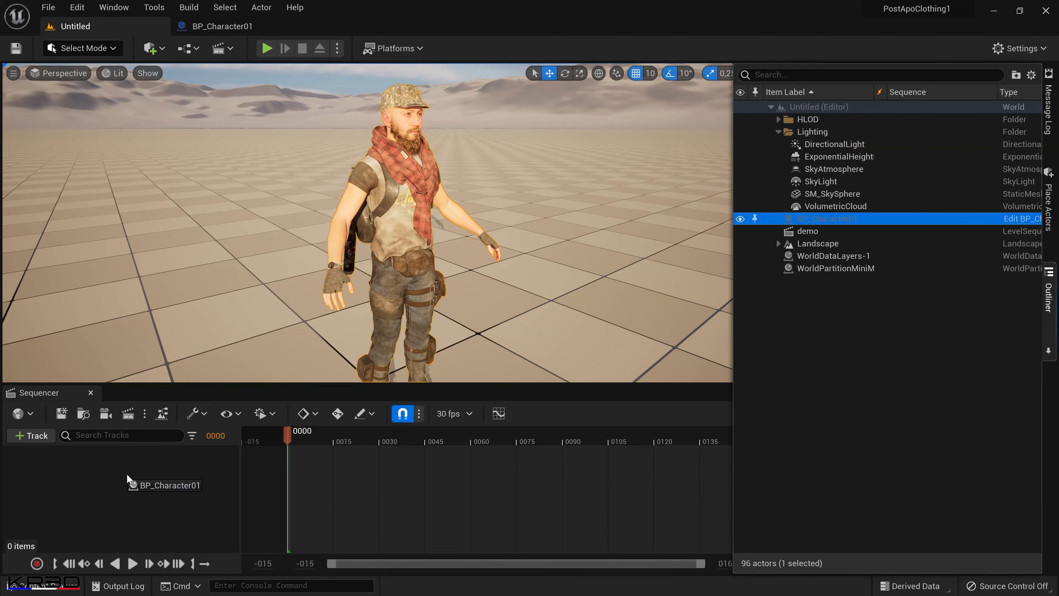
pyautogui.moveTo(131, 469); pyautogui.dragTo(133, 469)
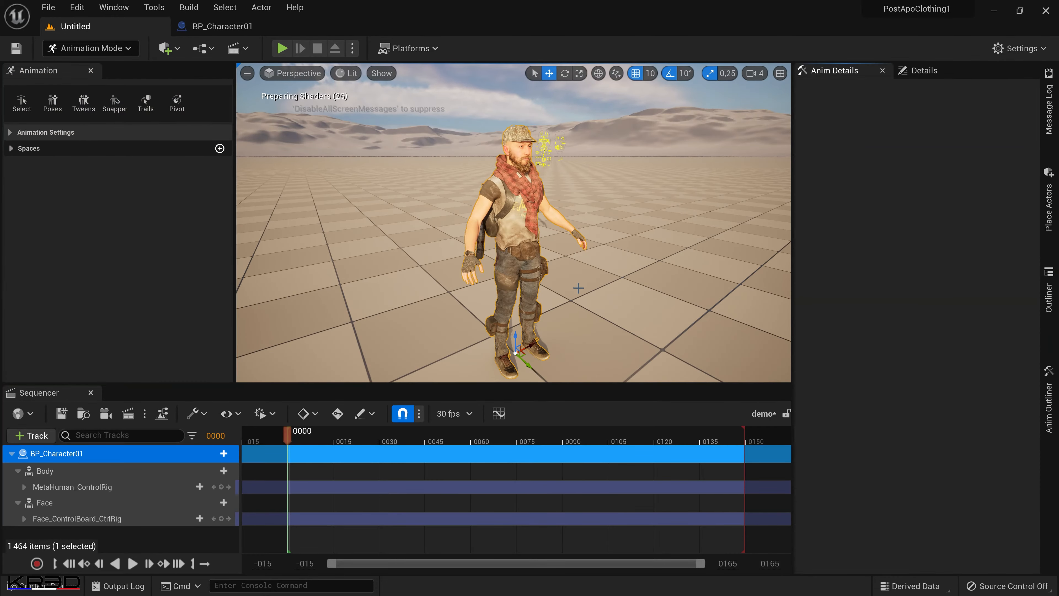
# Pose the MetaHuman_ControlRig in a crouch at frame 38, adjusting the body, head and arm controls.
pyautogui.click(83, 487)
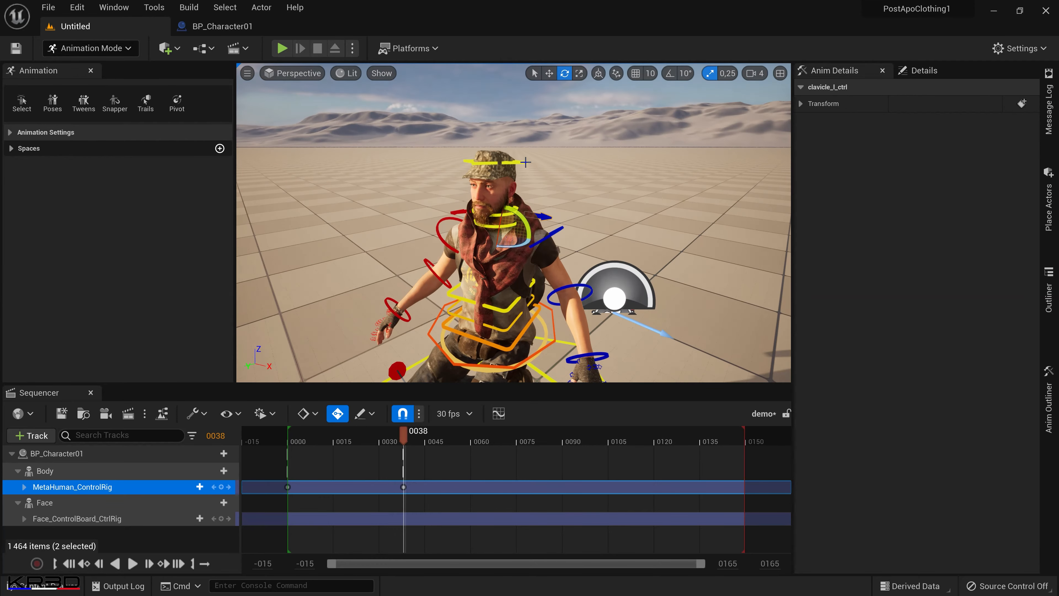
pyautogui.click(526, 162)
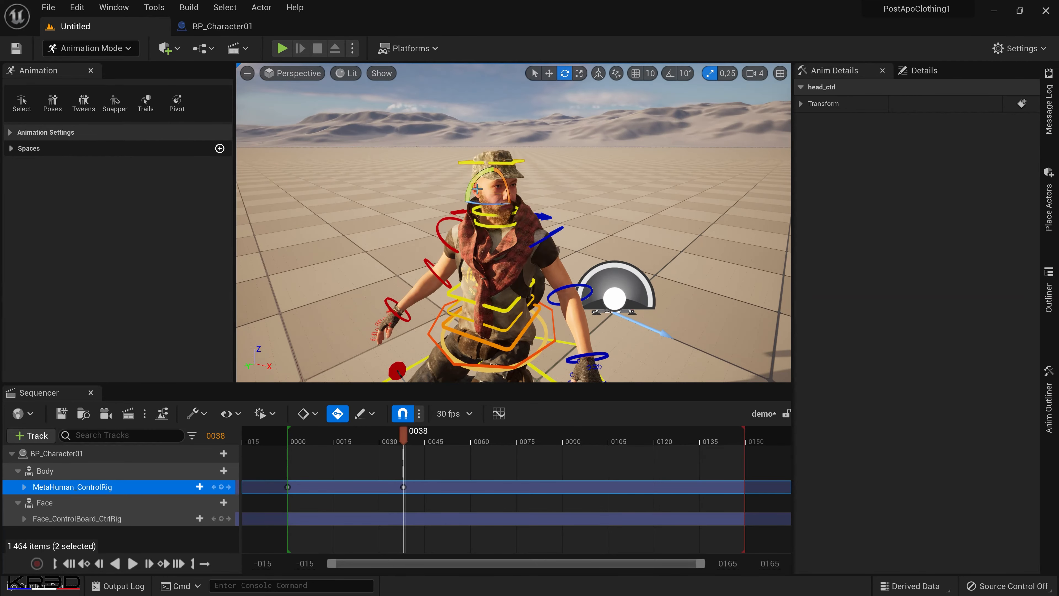
pyautogui.click(476, 209)
pyautogui.click(561, 208)
pyautogui.moveTo(563, 211); pyautogui.dragTo(558, 233)
# Key a kneeling pose just after frame 75, with the right hand raised to the cap and the head turned.
pyautogui.moveTo(404, 436); pyautogui.dragTo(523, 441)
pyautogui.click(526, 295)
pyautogui.moveTo(527, 289); pyautogui.dragTo(507, 289)
pyautogui.click(536, 161)
pyautogui.moveTo(602, 217); pyautogui.dragTo(584, 234)
pyautogui.click(456, 230)
pyautogui.moveTo(471, 253); pyautogui.dragTo(443, 227)
pyautogui.click(455, 214)
pyautogui.moveTo(538, 254); pyautogui.dragTo(600, 275)
# Key a standing pose at frame 115 with the right arm lowered and the head tilted up, and play the sequence.
pyautogui.moveTo(523, 435); pyautogui.dragTo(637, 441)
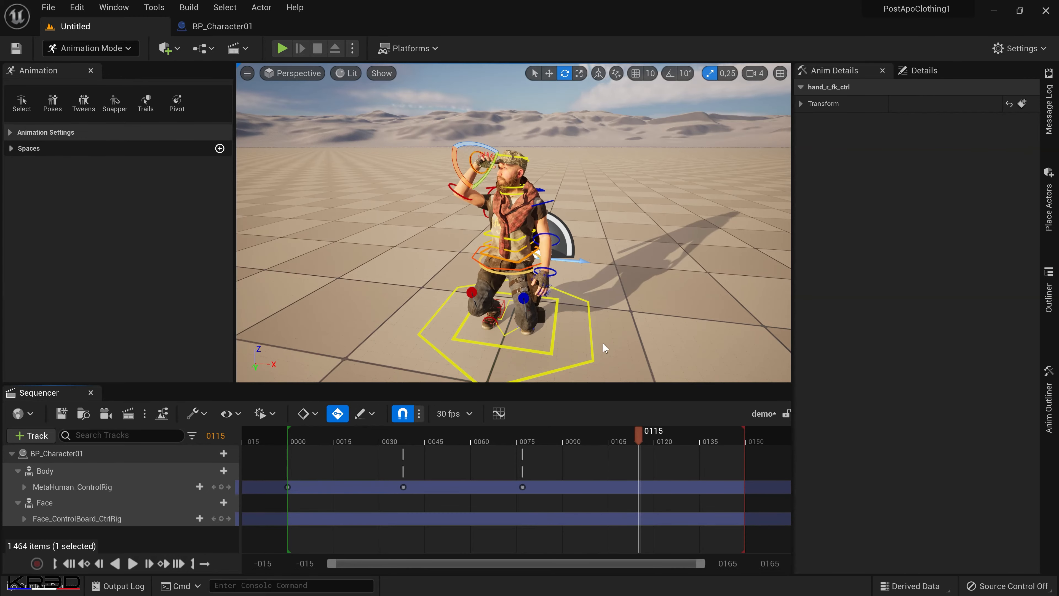
pyautogui.moveTo(510, 237); pyautogui.dragTo(510, 195)
pyautogui.click(485, 171)
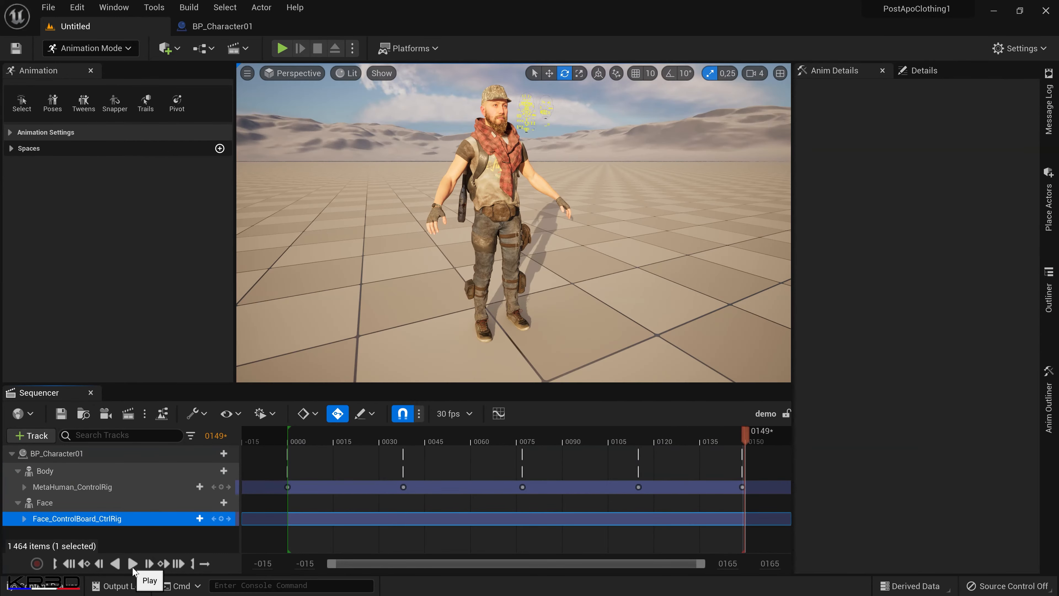
pyautogui.click(133, 567)
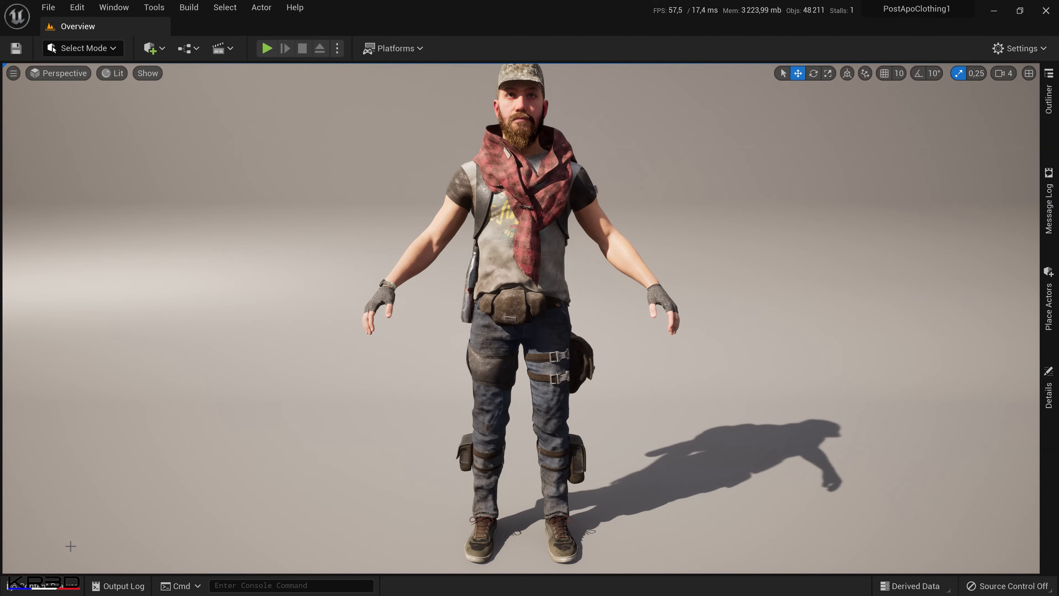
# Duplicate the BP_Character01 blueprint in the MetaHumans/Character01 folder as BP_Character02.
pyautogui.click(41, 589)
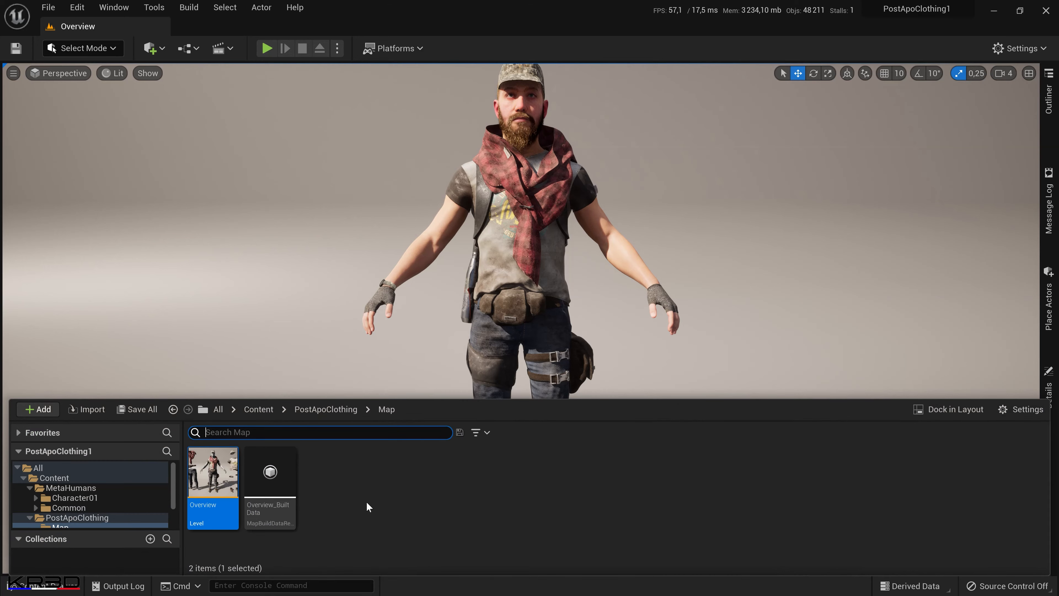
pyautogui.click(259, 409)
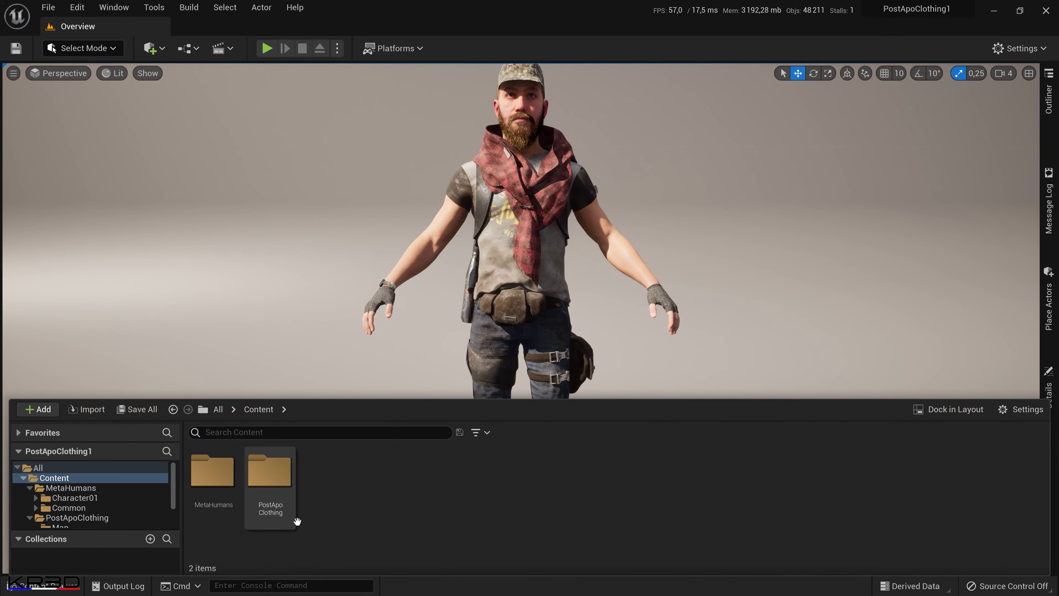
pyautogui.doubleClick(215, 501)
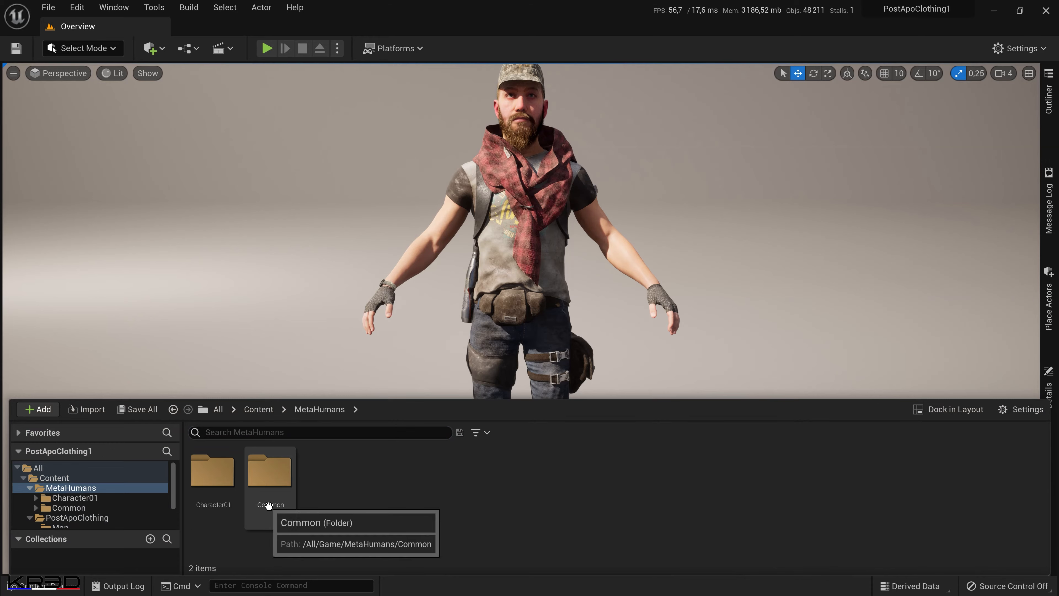
pyautogui.doubleClick(225, 501)
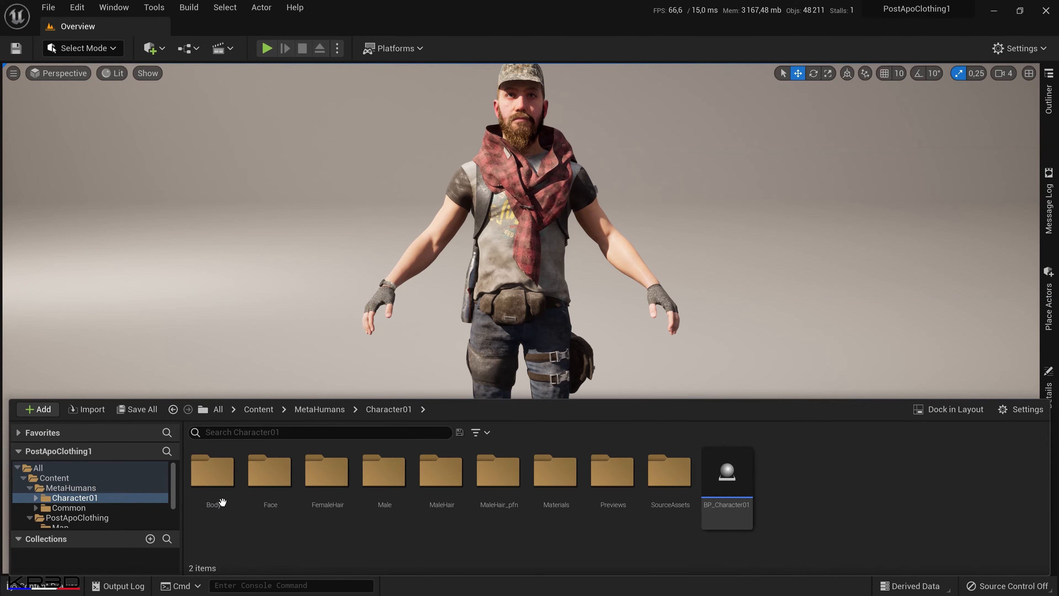
pyautogui.moveTo(734, 480)
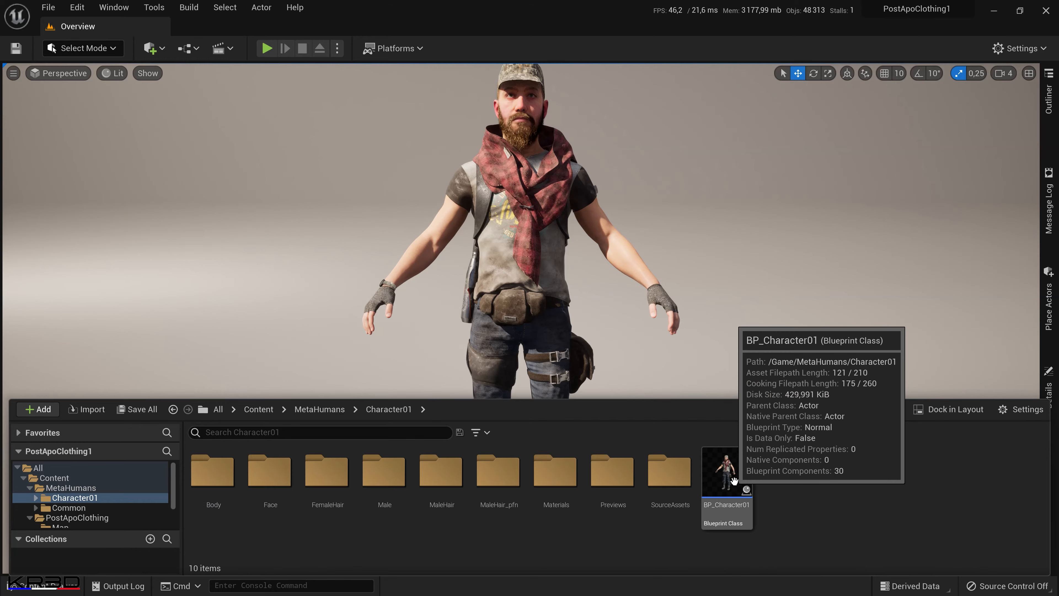
pyautogui.rightClick(736, 486)
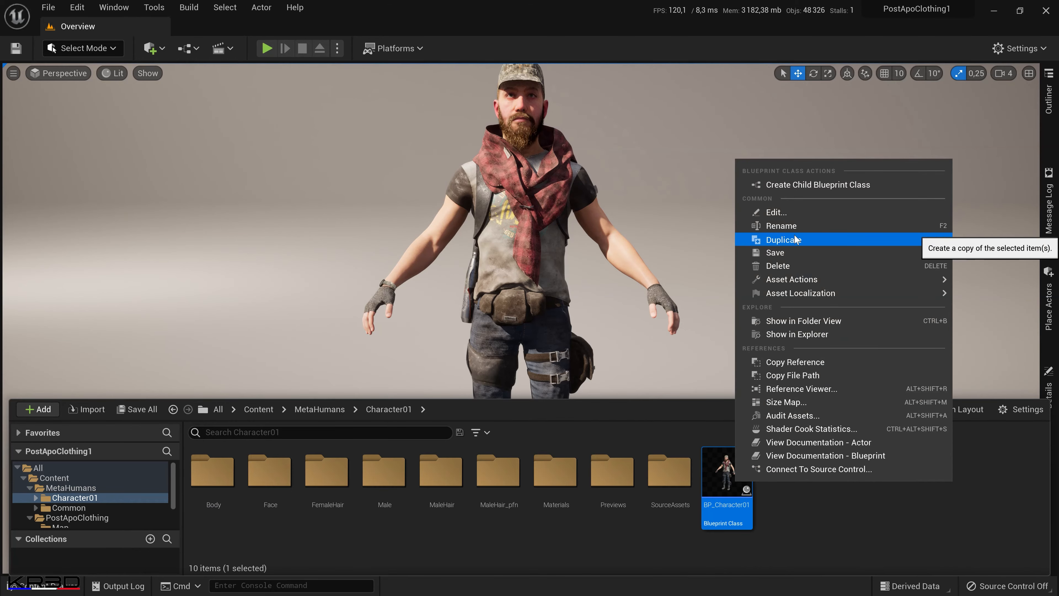
pyautogui.click(784, 239)
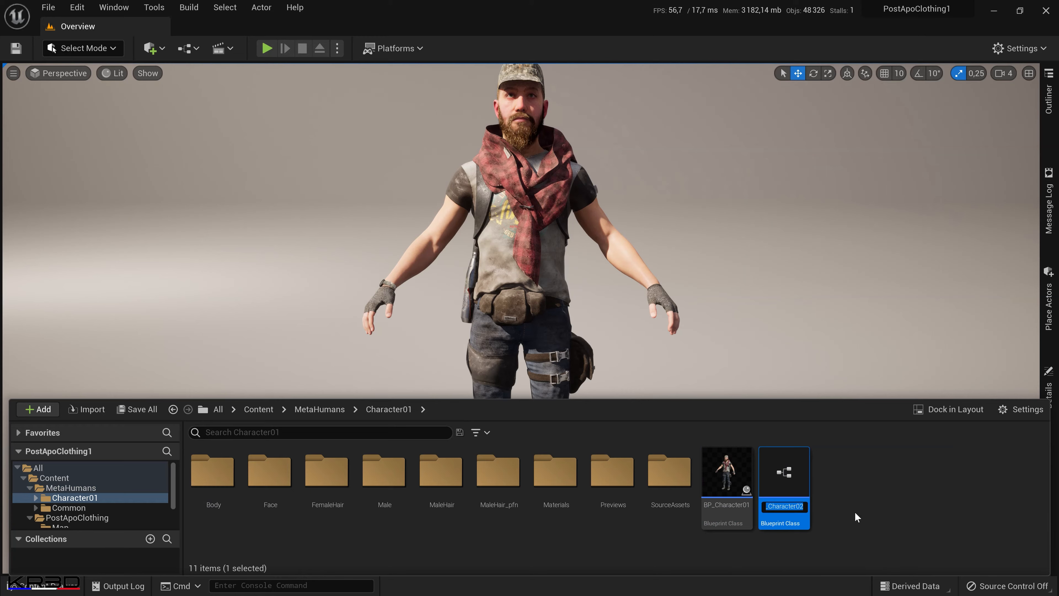
pyautogui.press('Return')
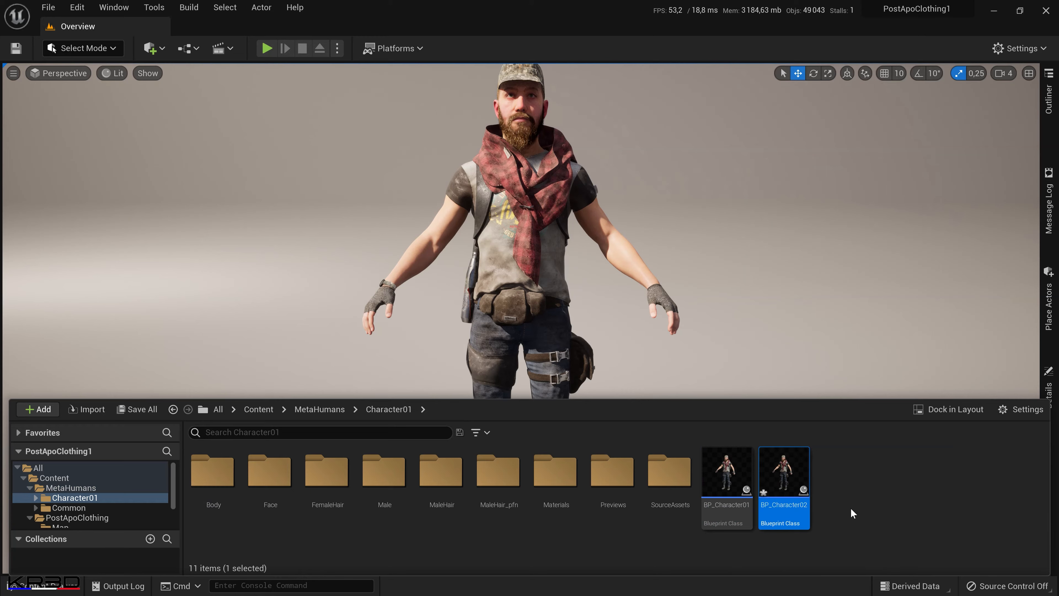
# Open the BP_Character02 blueprint and preview the Groom Asset assigned to its Hair component.
pyautogui.doubleClick(783, 477)
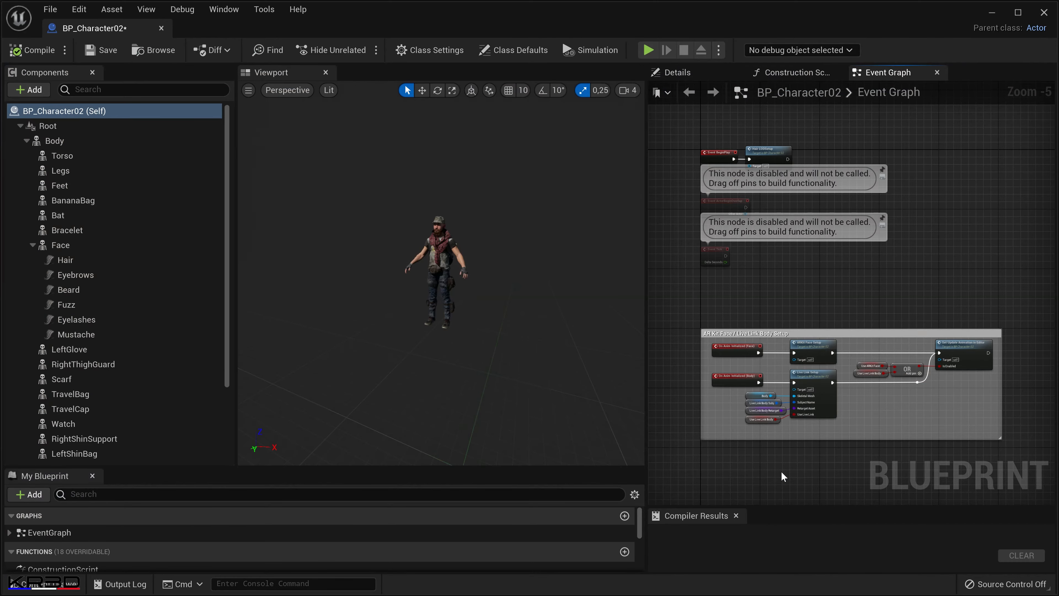
pyautogui.click(111, 260)
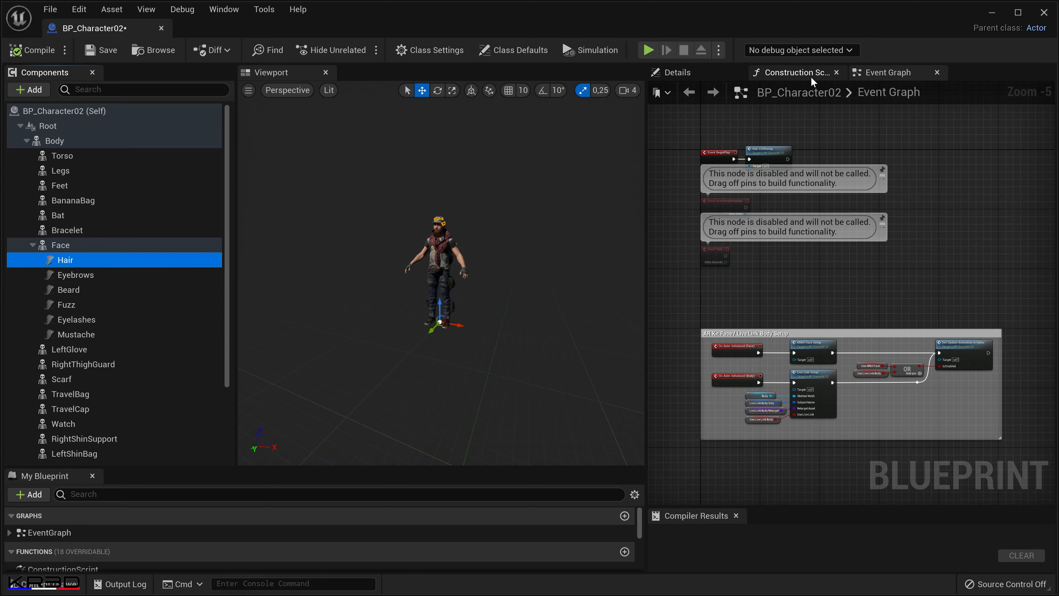
pyautogui.click(708, 79)
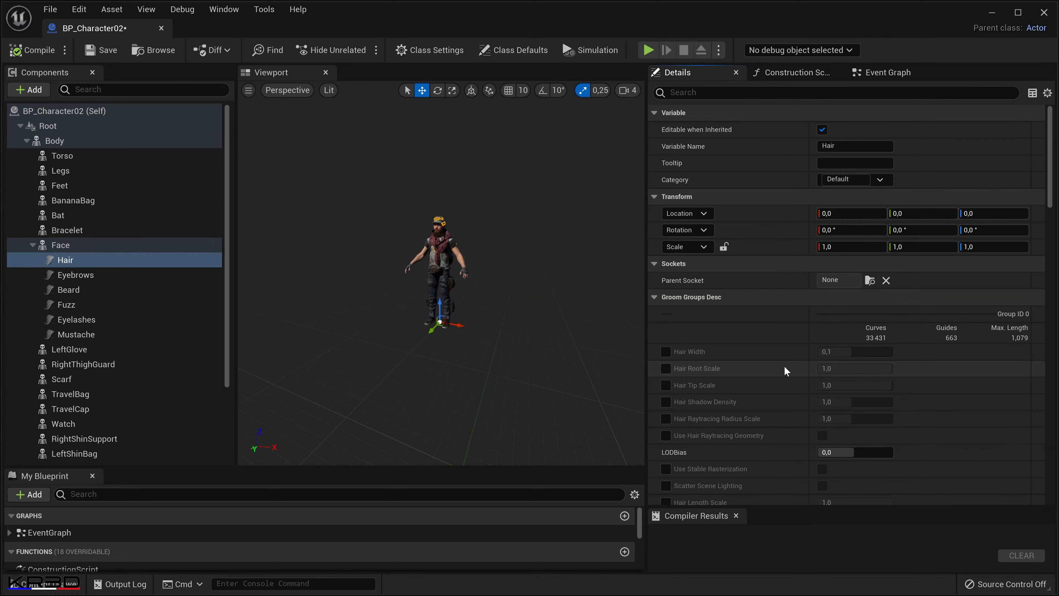
pyautogui.scroll(-3, 802, 355)
pyautogui.scroll(3, 802, 359)
pyautogui.moveTo(1051, 174); pyautogui.dragTo(1054, 276)
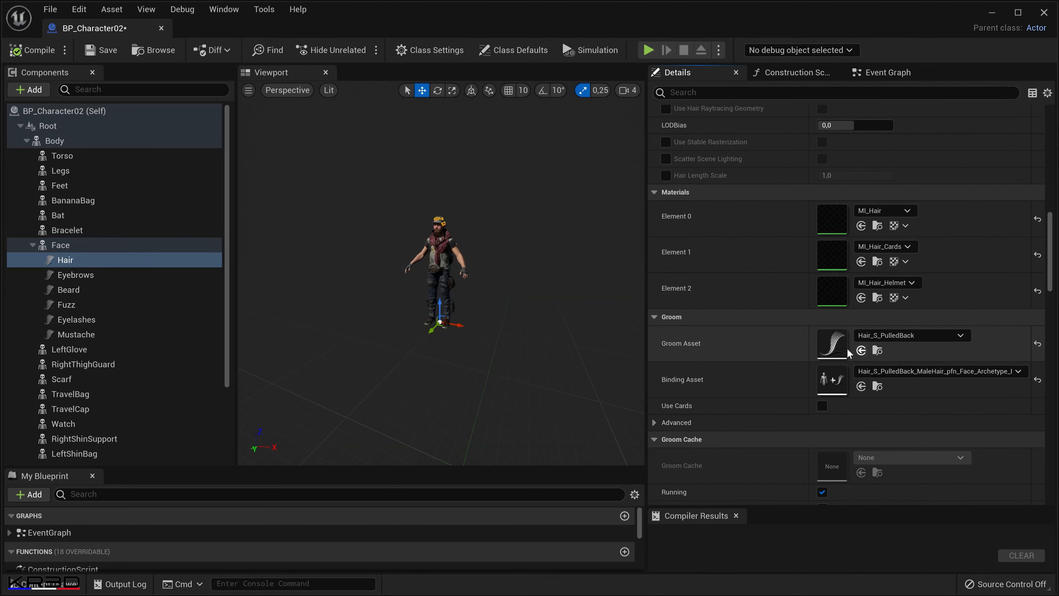
pyautogui.doubleClick(833, 346)
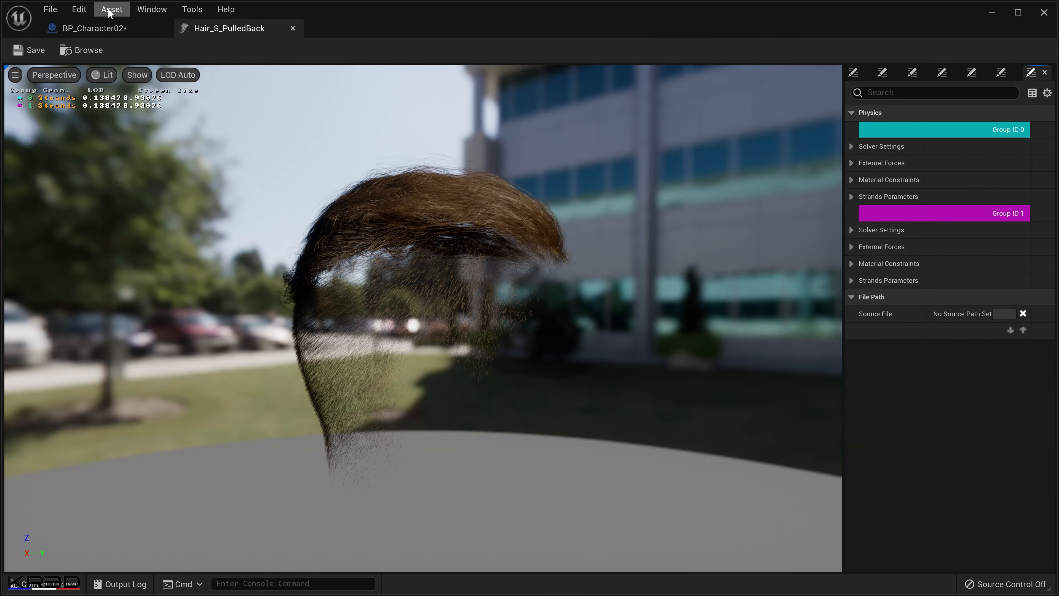
pyautogui.click(113, 27)
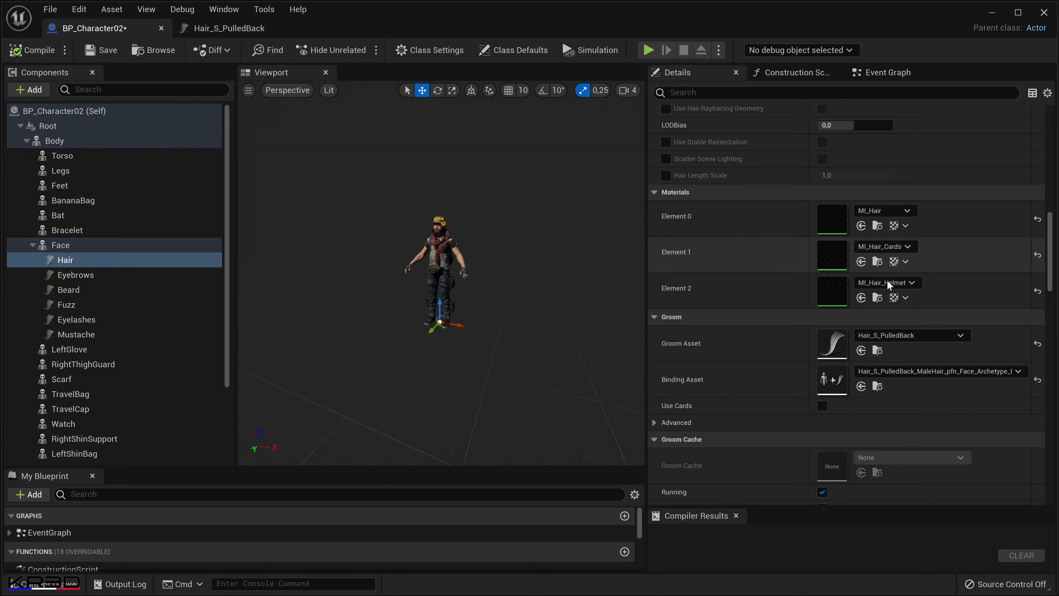
# Locate the Hair component's Hair_S_PulledBack groom in the project content and rename it Hair_S_PulledBack_V2.
pyautogui.click(877, 352)
pyautogui.click(461, 493)
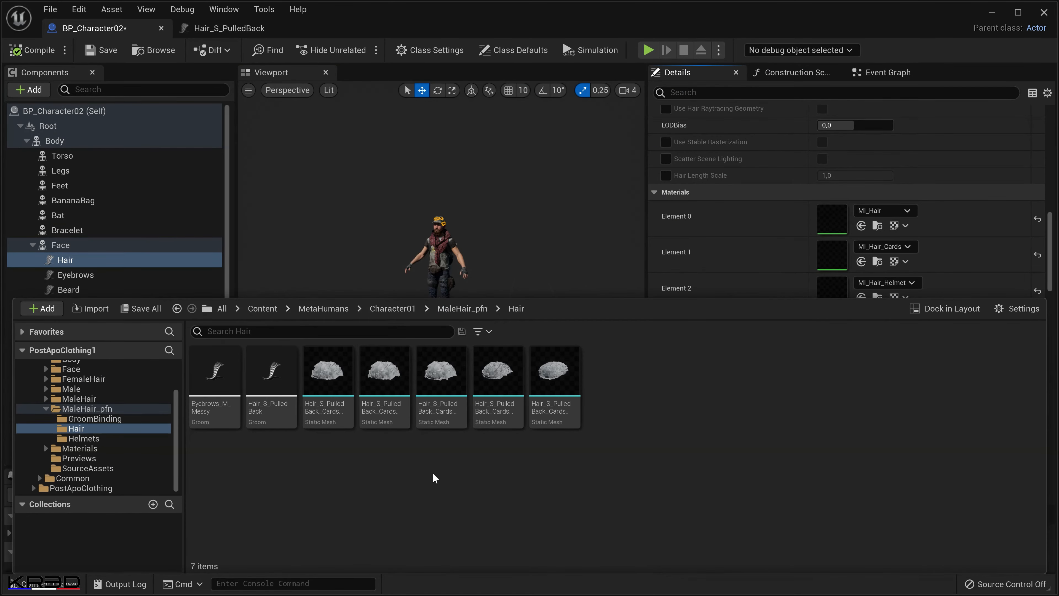
pyautogui.click(264, 410)
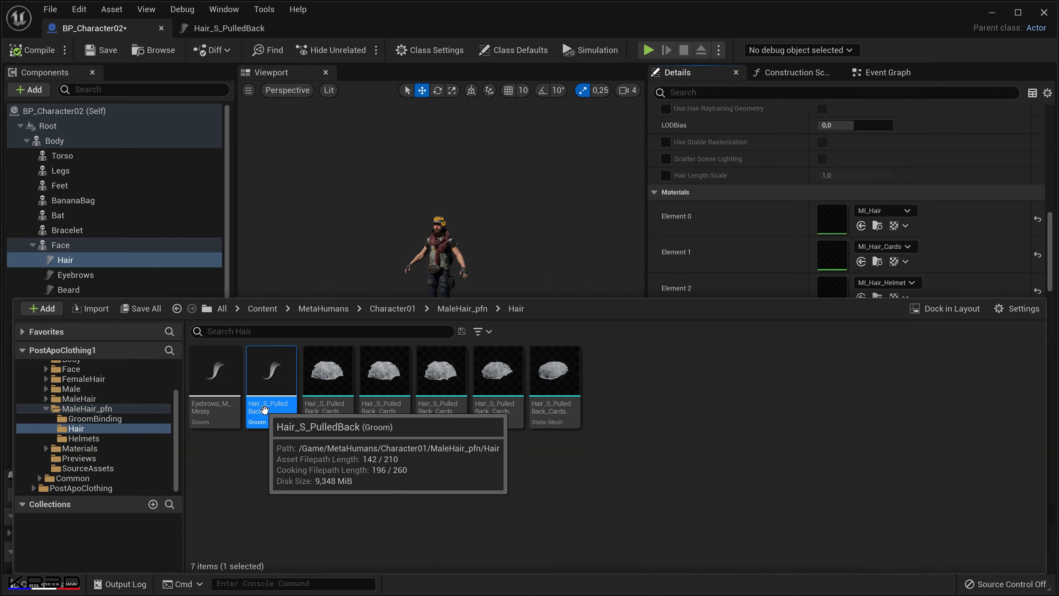
pyautogui.click(265, 407)
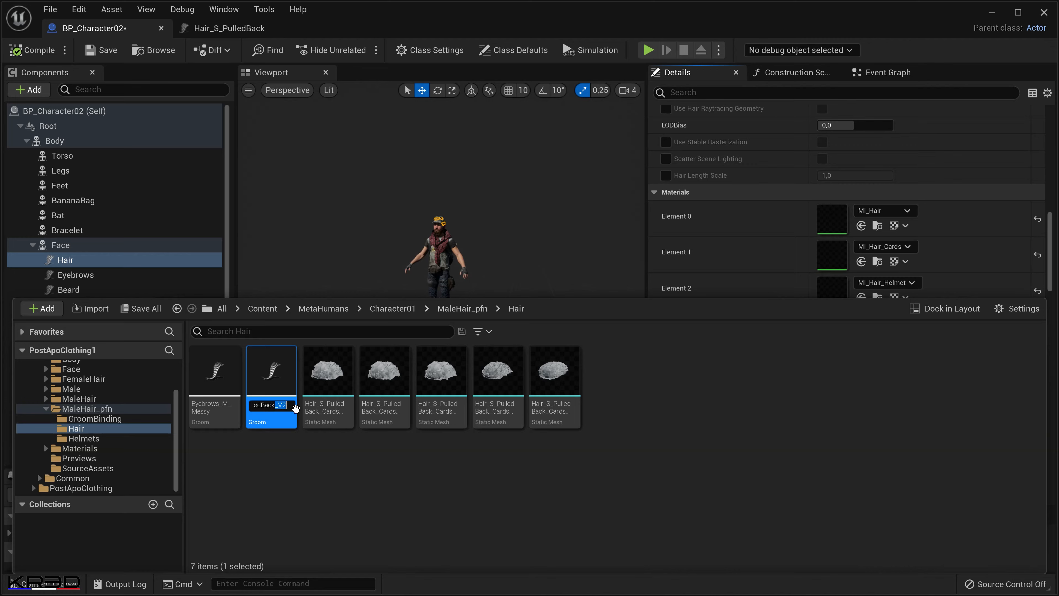
pyautogui.press('Return')
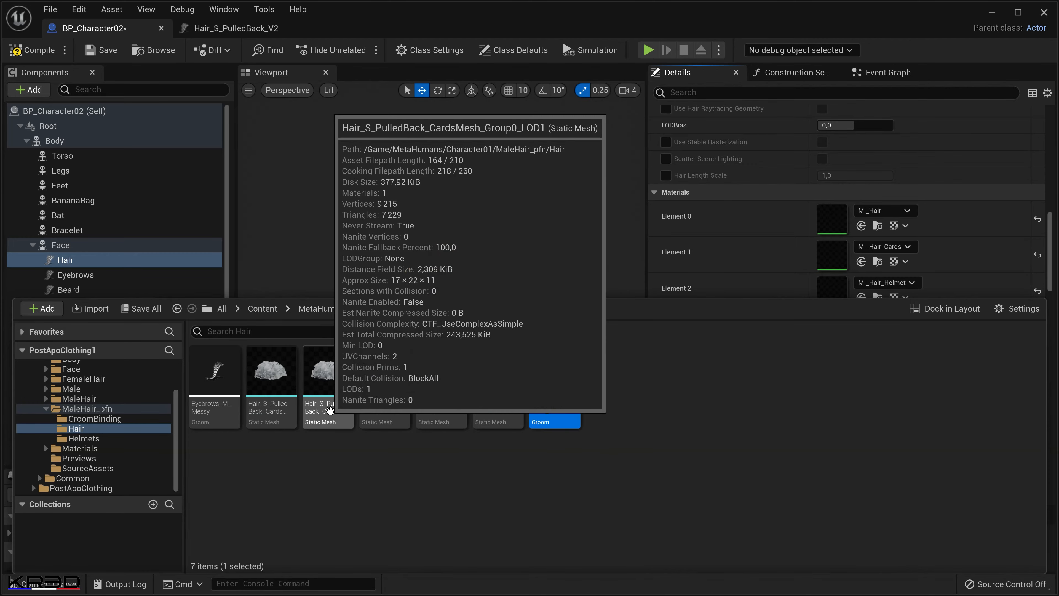
# Append _V2 to the names of the Hair_S_PulledBack_CardsMesh_Group0 LOD0 and LOD1 static meshes.
pyautogui.click(282, 411)
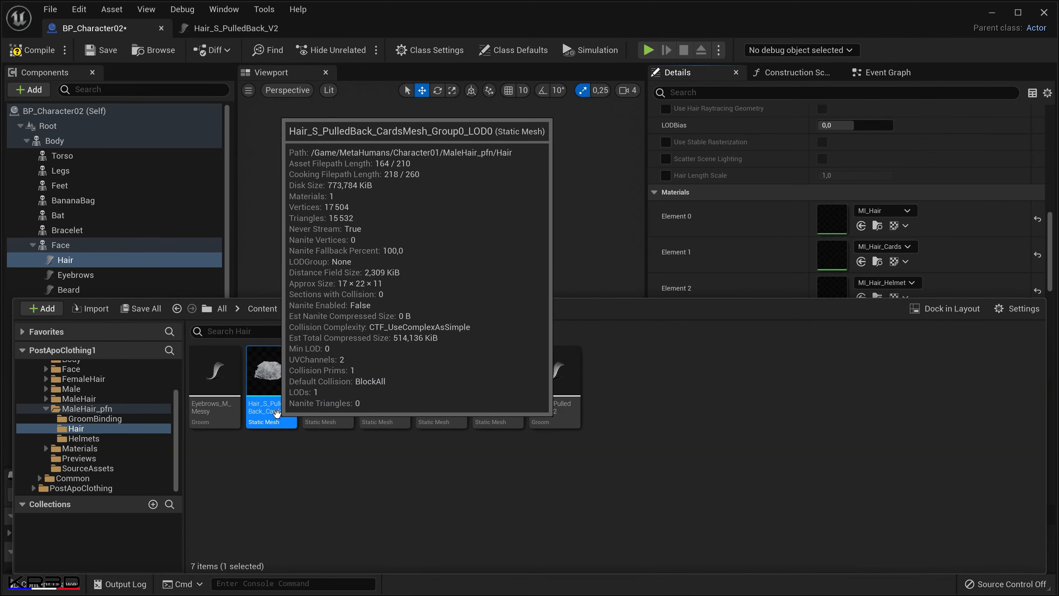
pyautogui.click(282, 411)
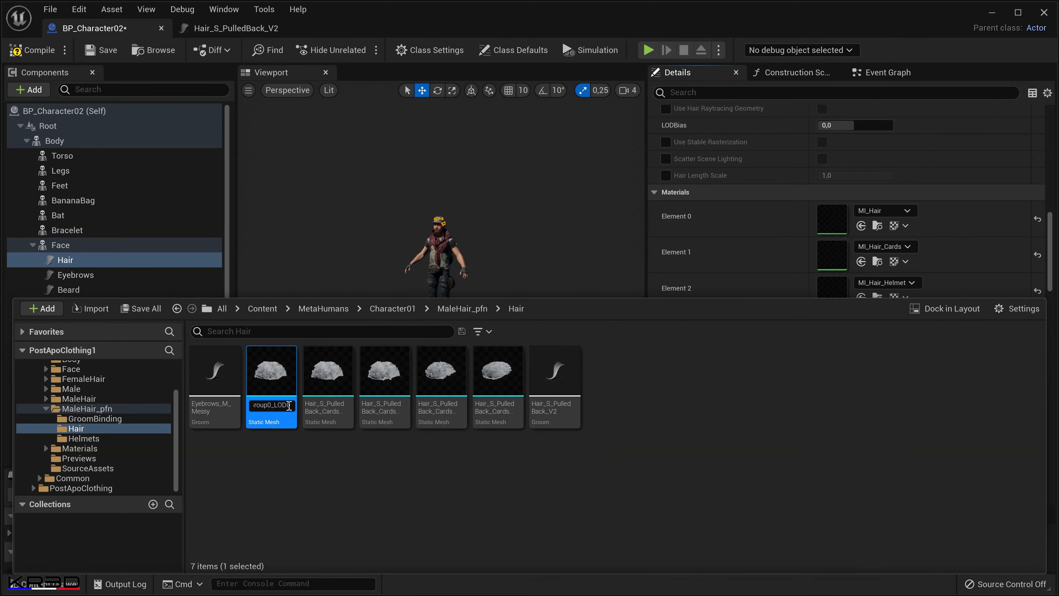
pyautogui.press('Return')
pyautogui.click(276, 411)
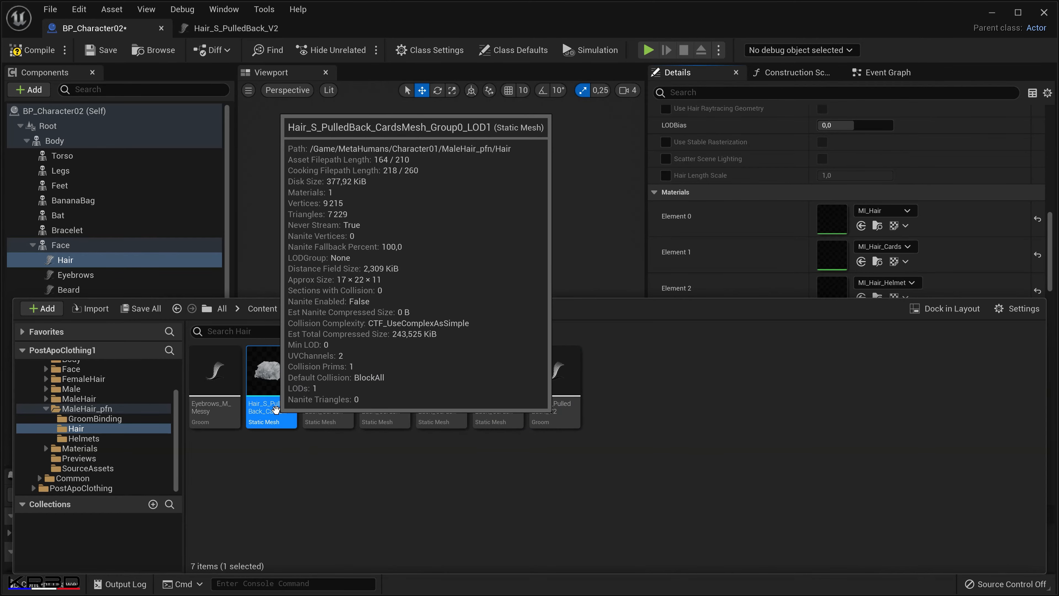
pyautogui.click(283, 407)
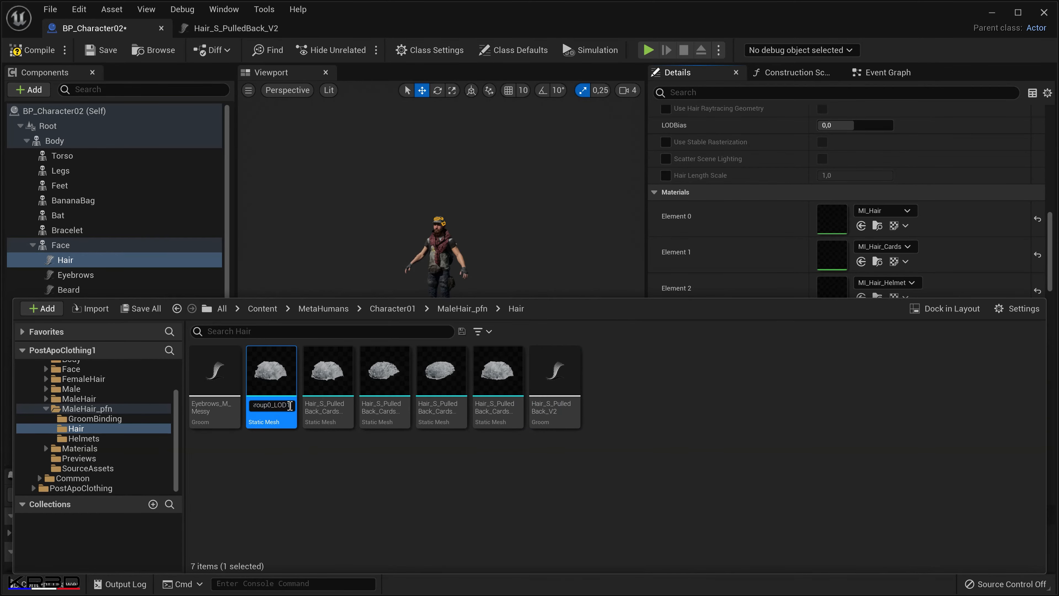
pyautogui.press('Return')
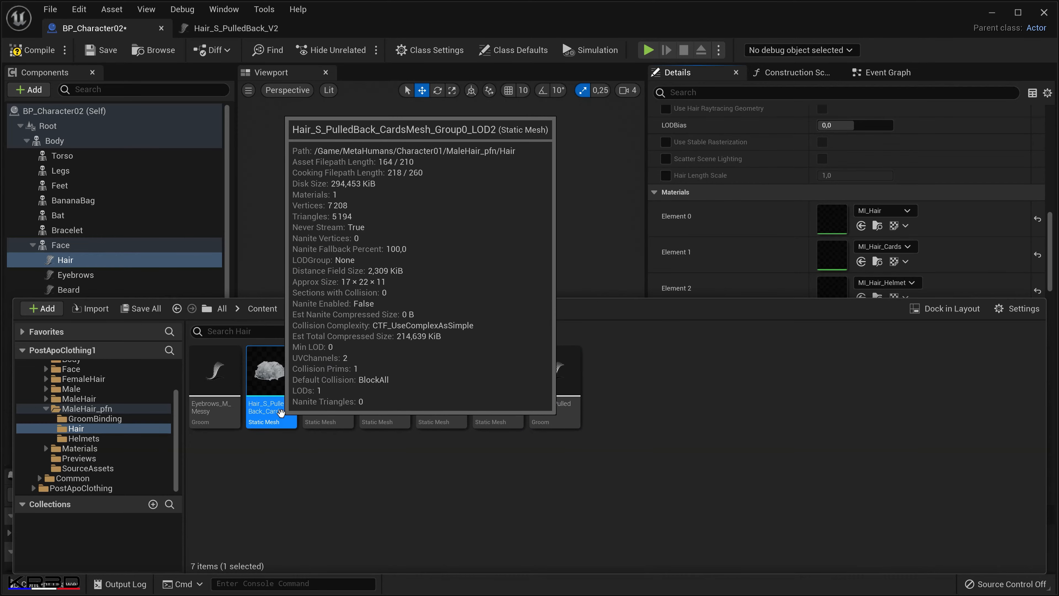
# Append _V2 to the names of the Hair_S_PulledBack_CardsMesh_Group0 LOD2 and LOD3 static meshes.
pyautogui.click(282, 412)
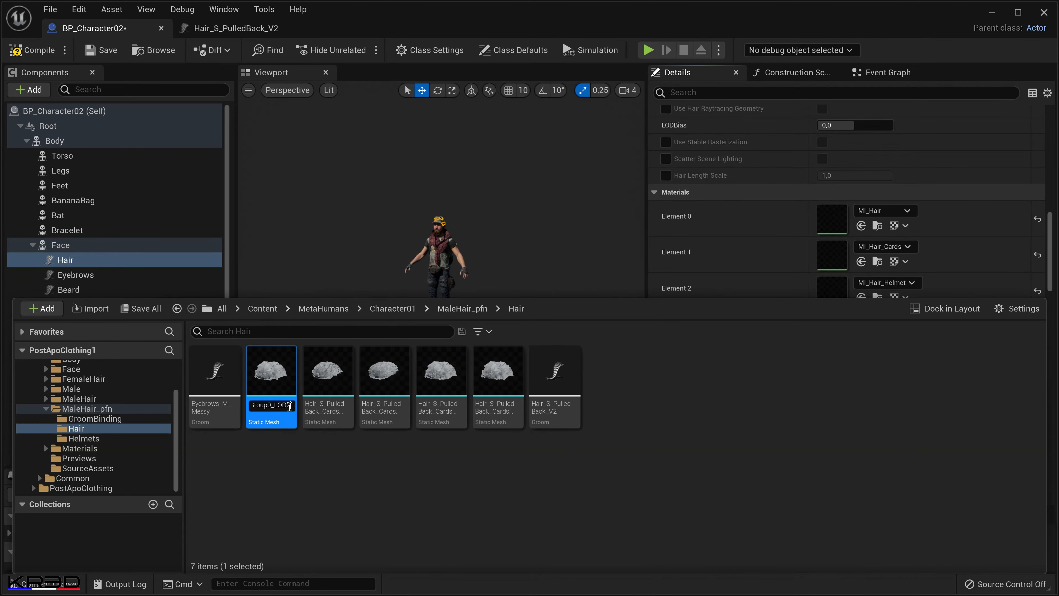
pyautogui.write('_V2')
pyautogui.press('Return')
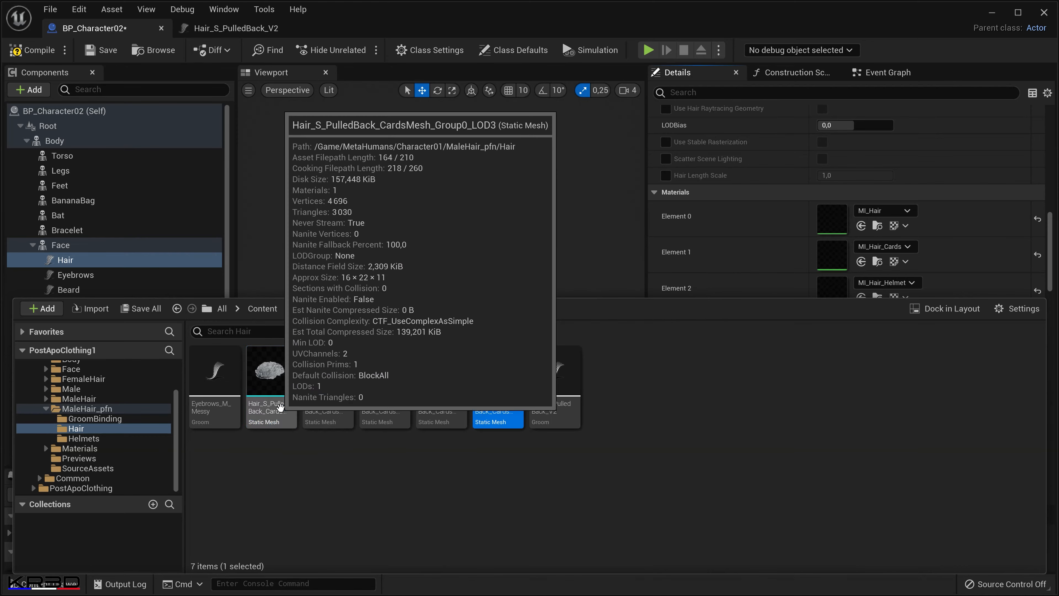
pyautogui.click(282, 412)
pyautogui.click(282, 412)
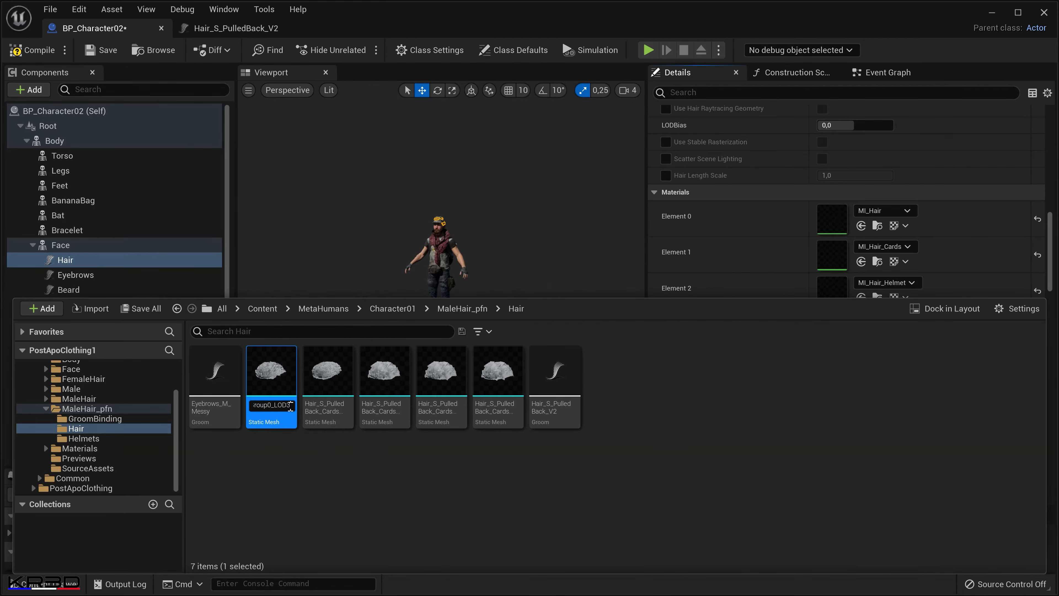
pyautogui.write('_V2')
pyautogui.click(308, 470)
# Append _V2 to the Hair_S_PulledBack_CardsMesh_Group0_LOD4 mesh name and check the LOD0 mesh's name.
pyautogui.click(278, 412)
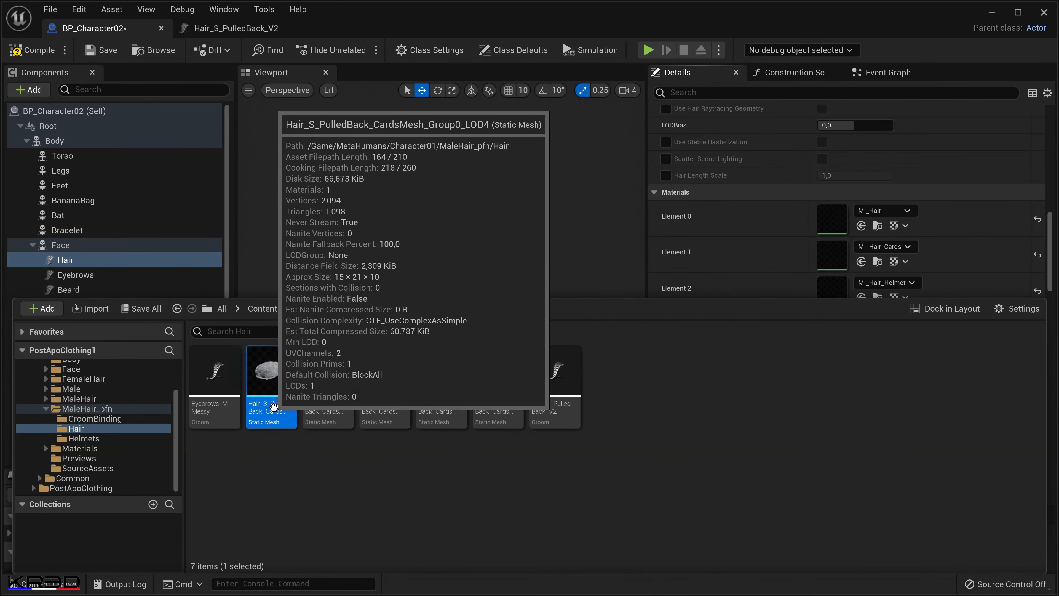
pyautogui.click(279, 412)
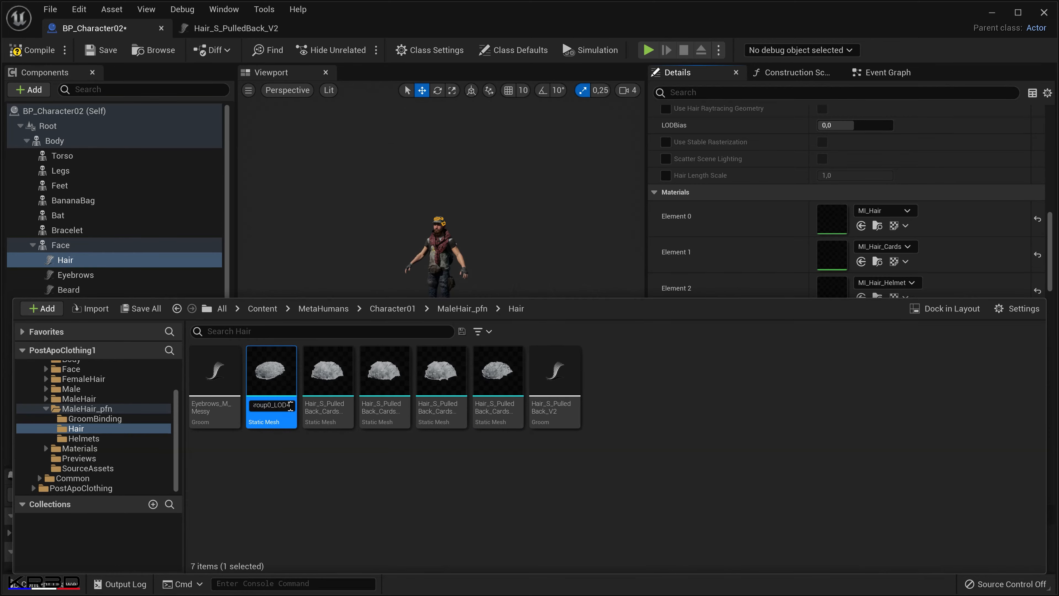
pyautogui.click(325, 471)
pyautogui.click(279, 413)
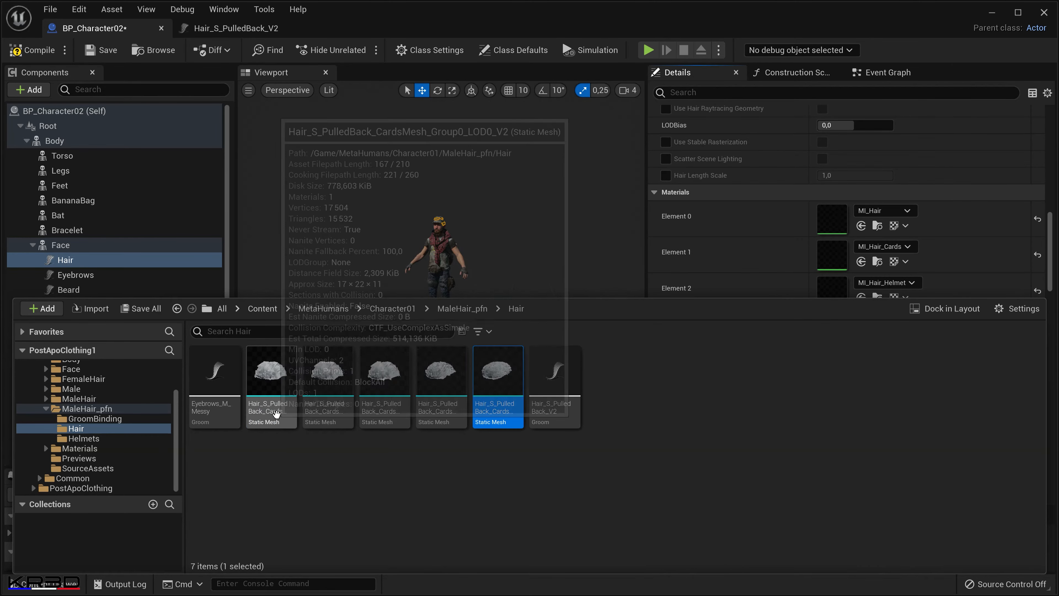
pyautogui.click(281, 410)
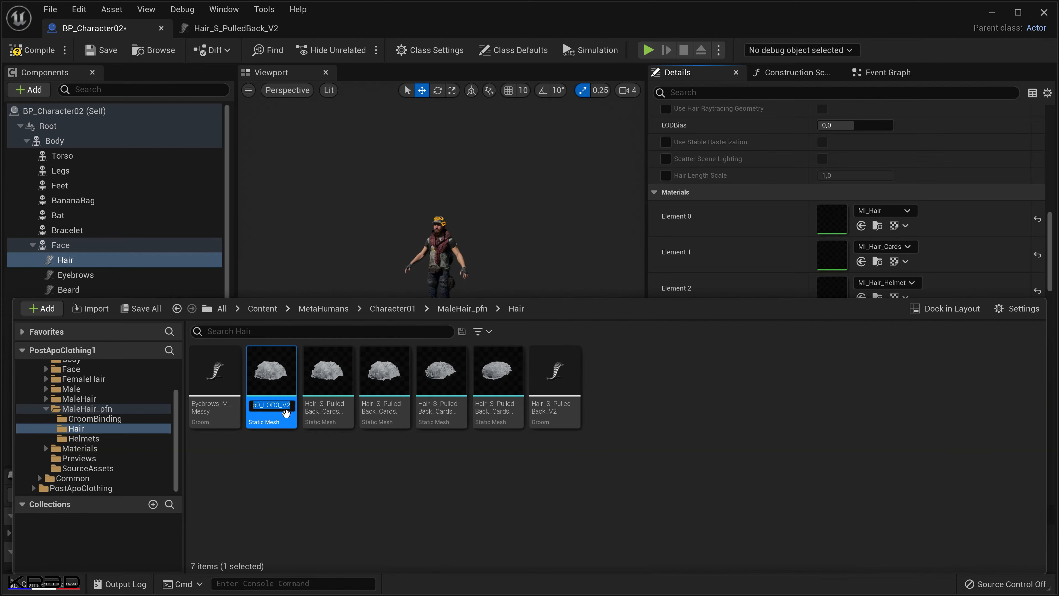
pyautogui.click(344, 504)
# Select the renamed V2 groom and its five card meshes, then close the groom and BP_Character02 editors.
pyautogui.click(271, 371)
pyautogui.keyDown('shift'); pyautogui.click(557, 385); pyautogui.keyUp('shift')
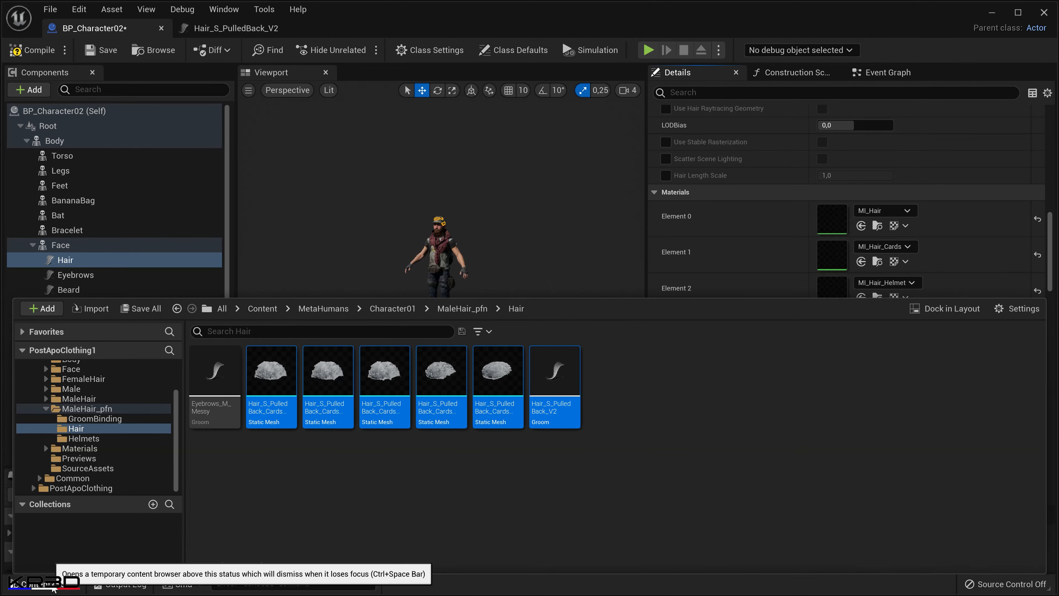
pyautogui.click(62, 584)
pyautogui.click(61, 585)
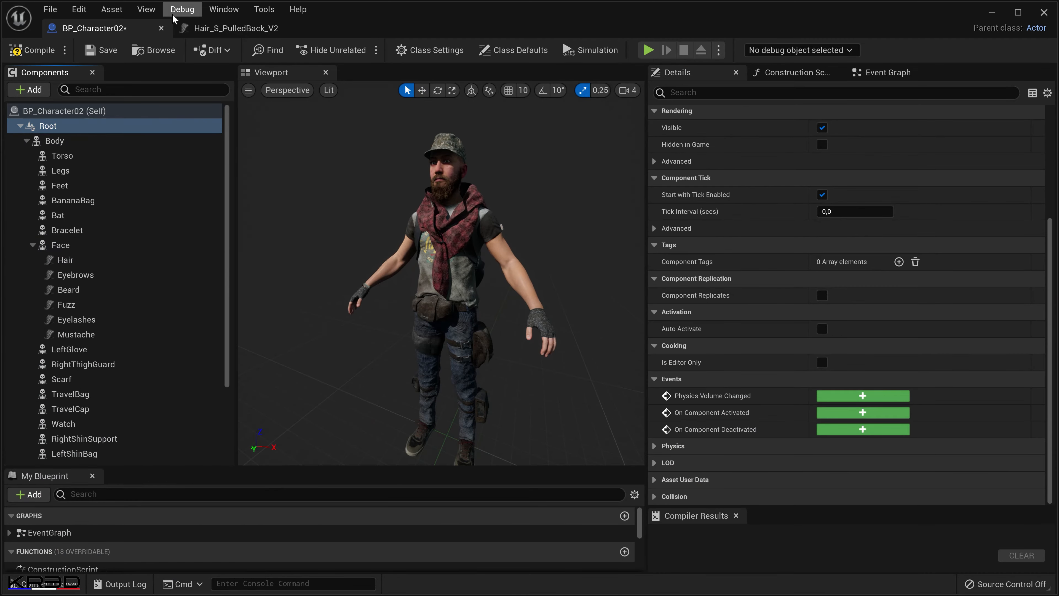
pyautogui.click(294, 28)
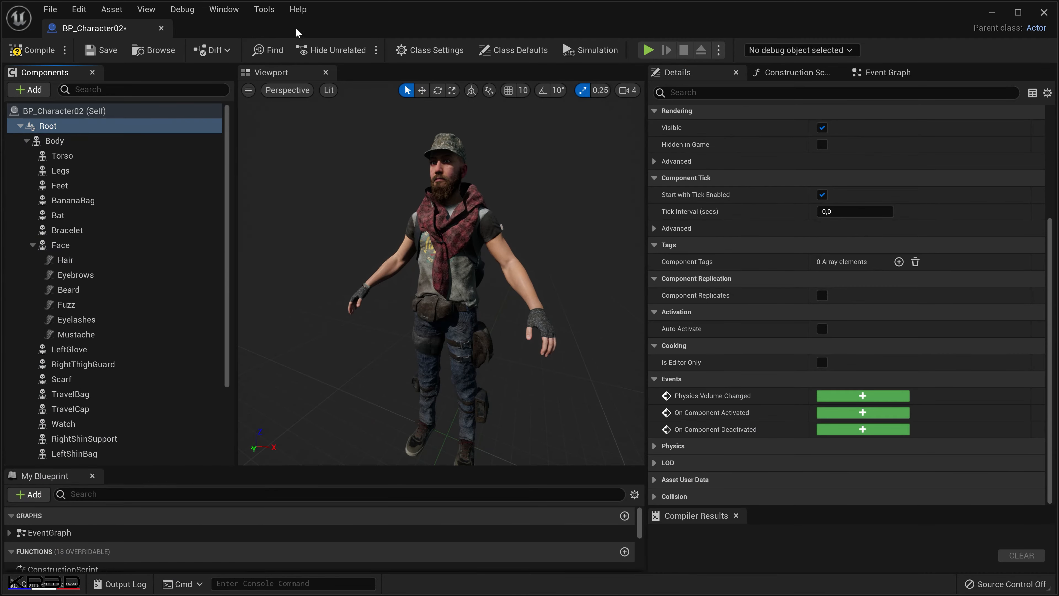
pyautogui.click(162, 28)
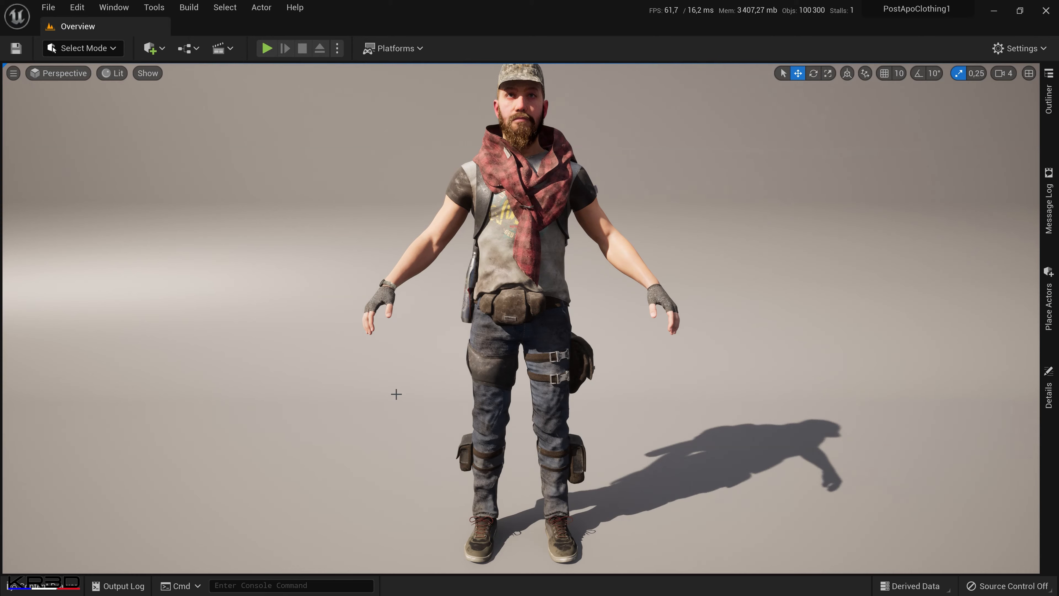
# Open Quixel Bridge, select Character01 in My MetaHumans and launch it in MetaHuman Creator.
pyautogui.click(160, 49)
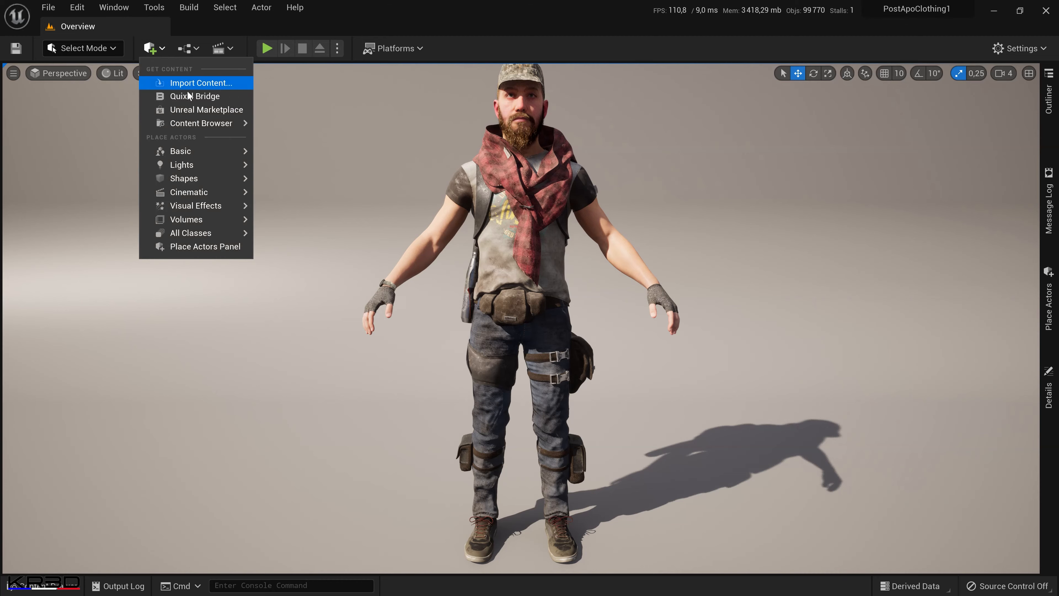
pyautogui.click(192, 97)
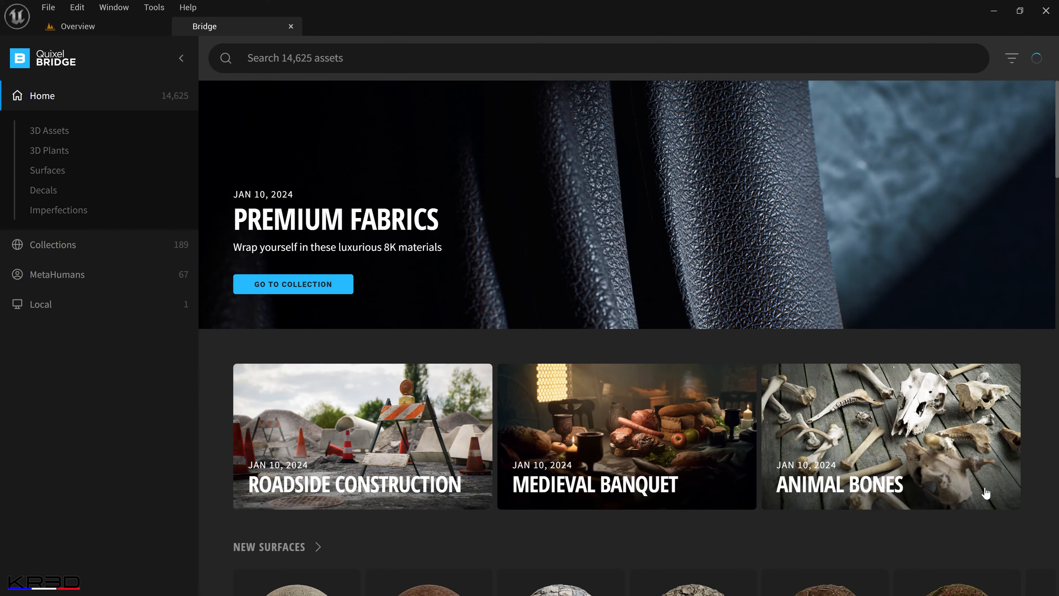
pyautogui.click(87, 277)
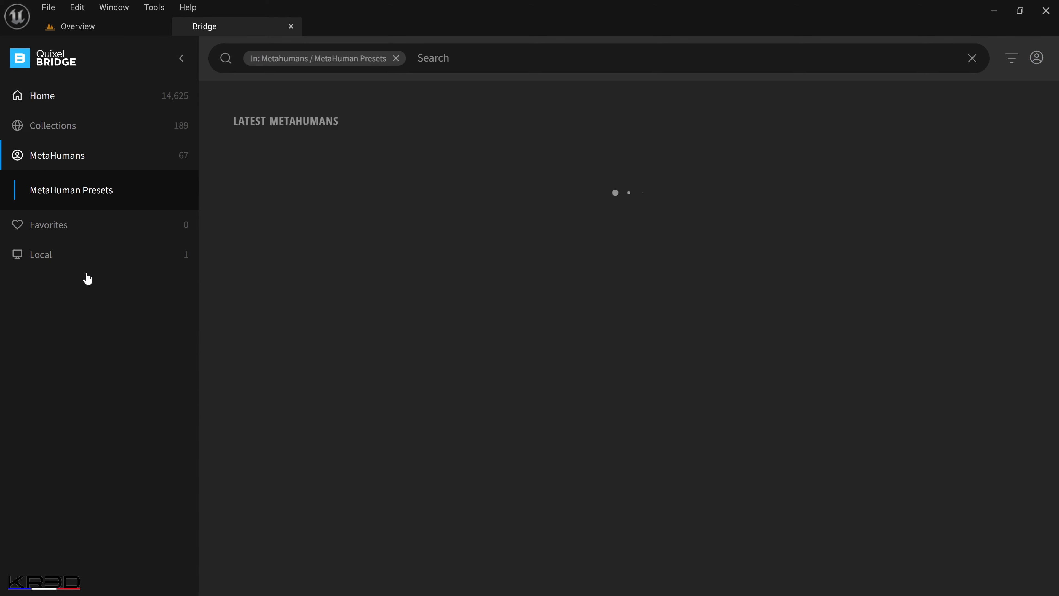
pyautogui.click(77, 212)
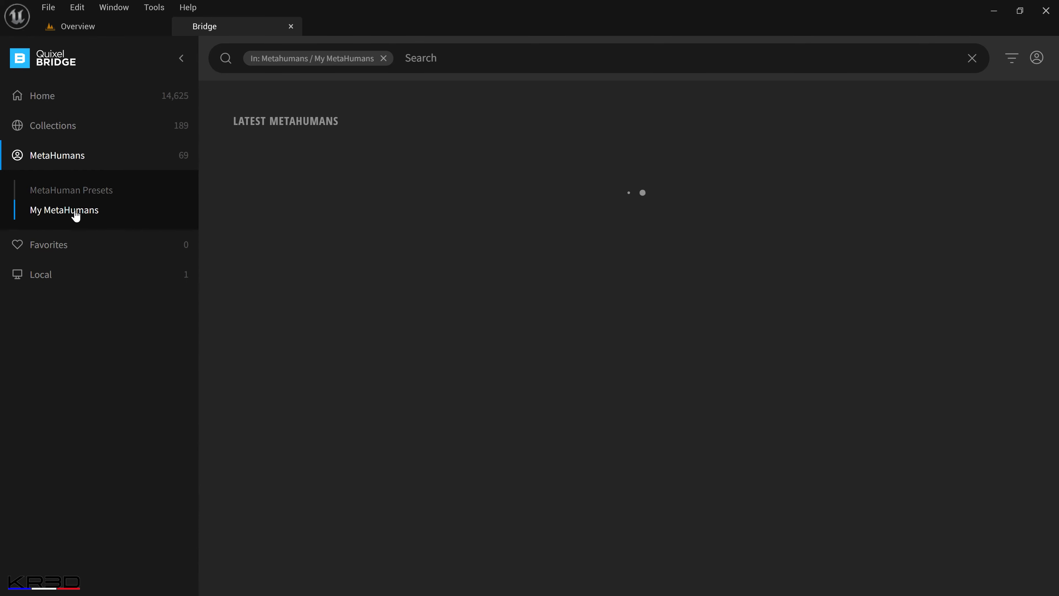
pyautogui.click(300, 219)
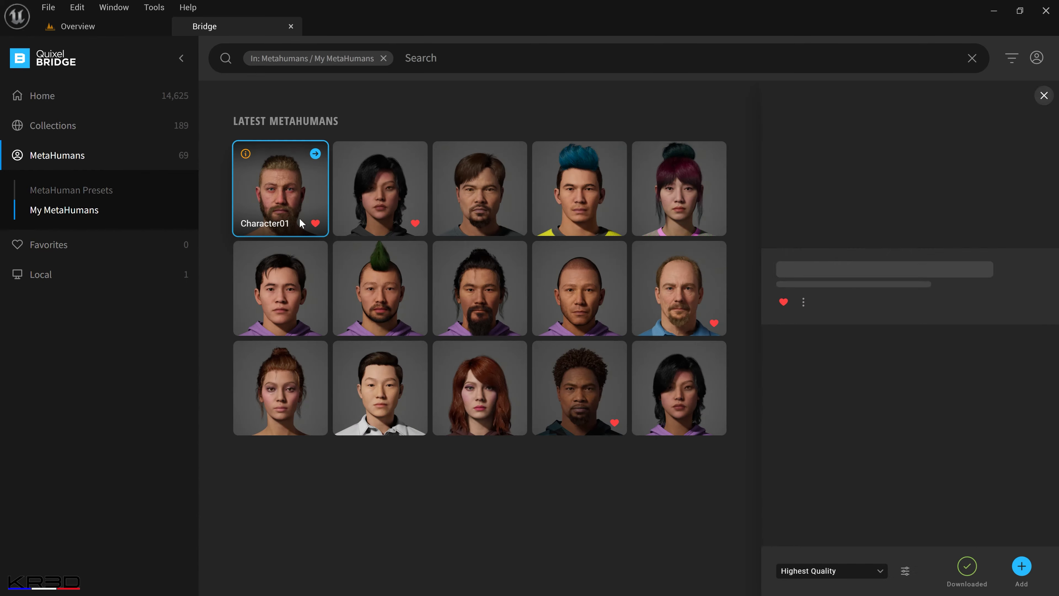
pyautogui.click(1004, 269)
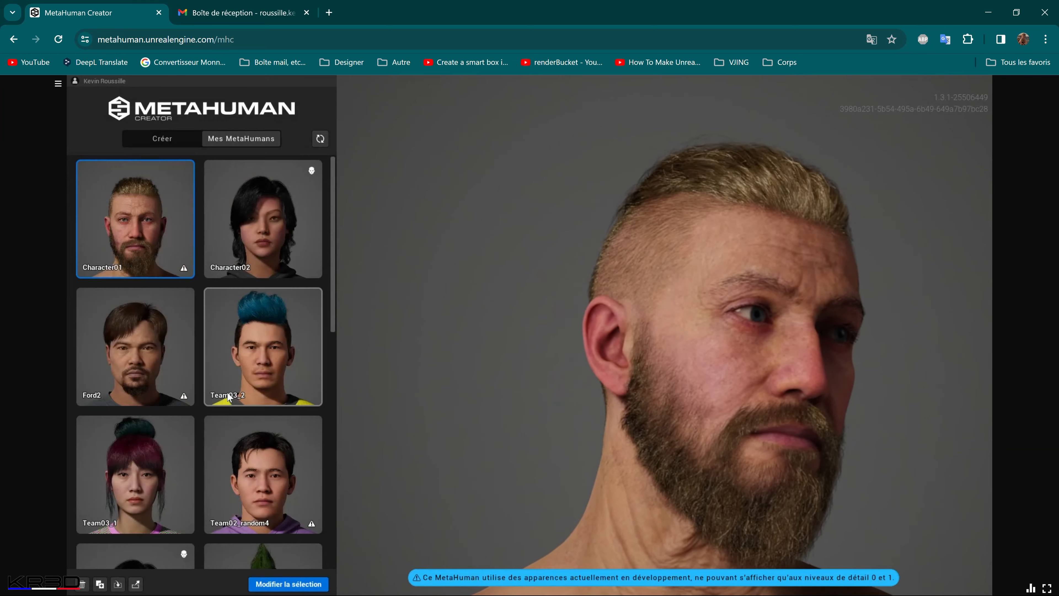
# Open Character01 for editing in MetaHuman Creator and change its head hairstyle to the buzz cut.
pyautogui.scroll(-6, 228, 394)
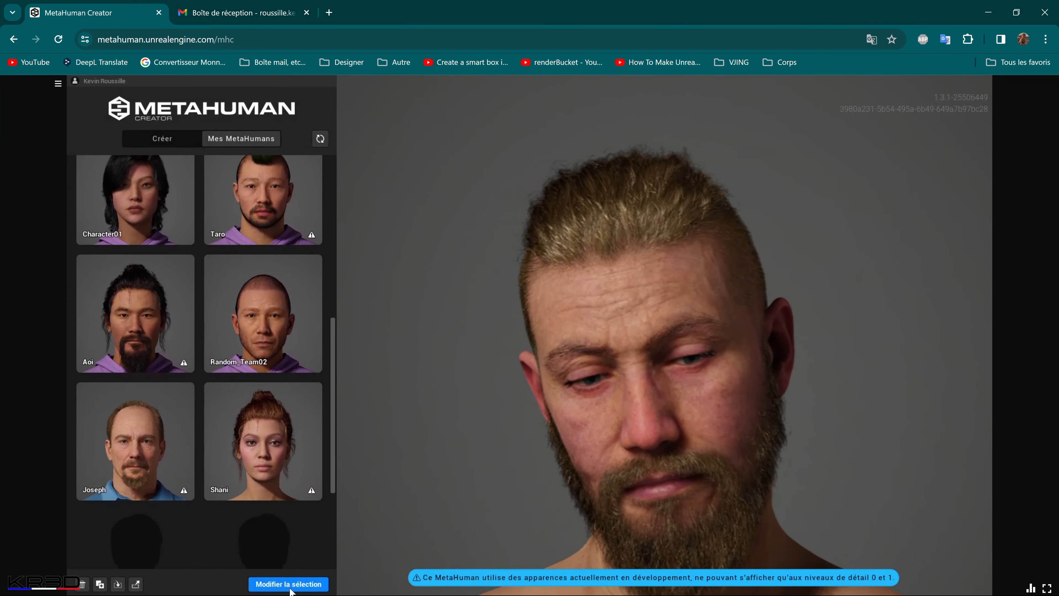
pyautogui.click(289, 585)
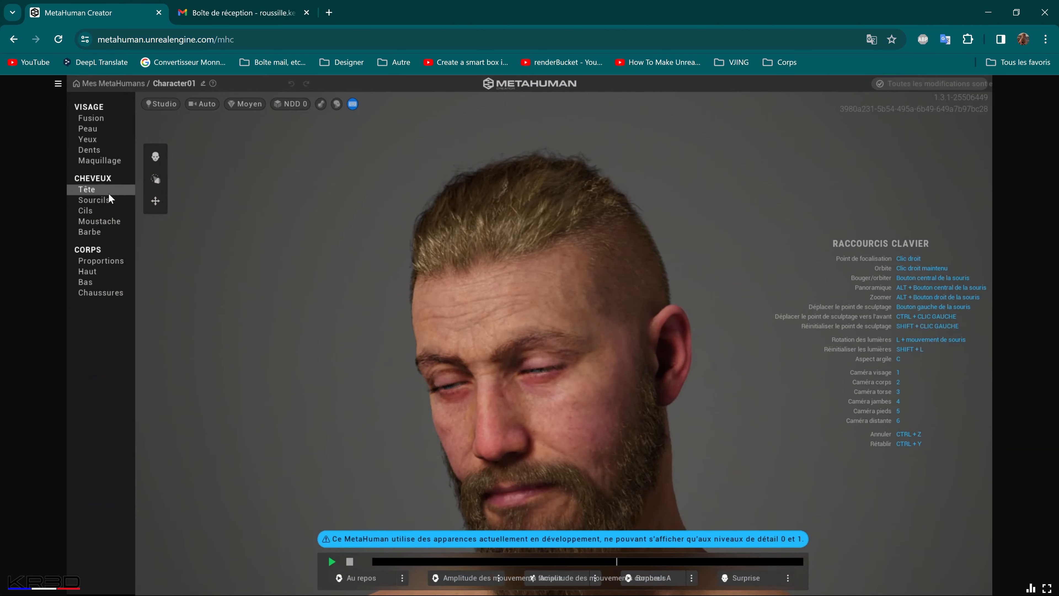
pyautogui.click(108, 191)
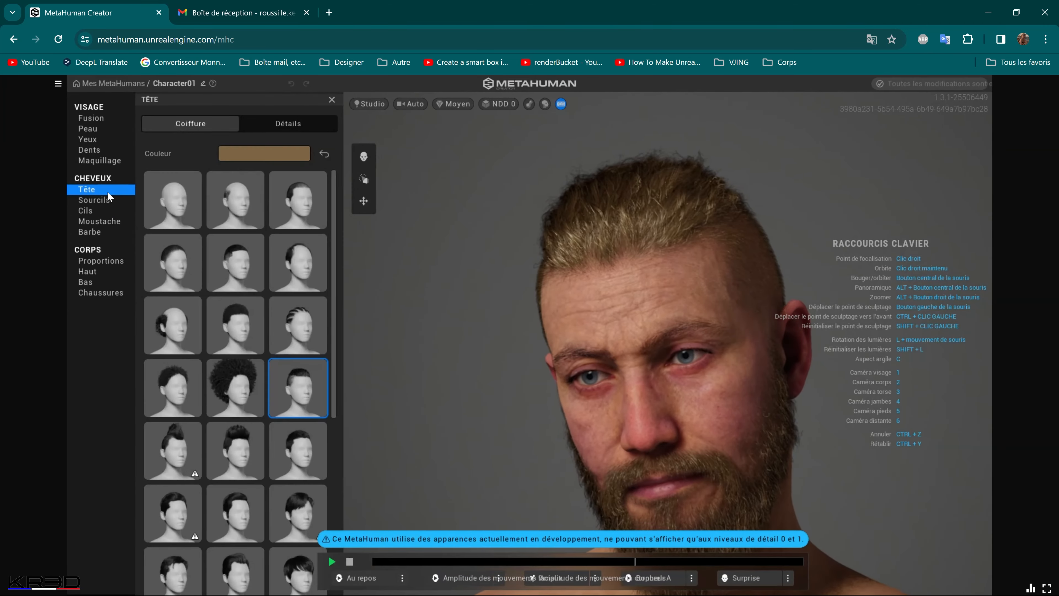
pyautogui.scroll(-4, 656, 408)
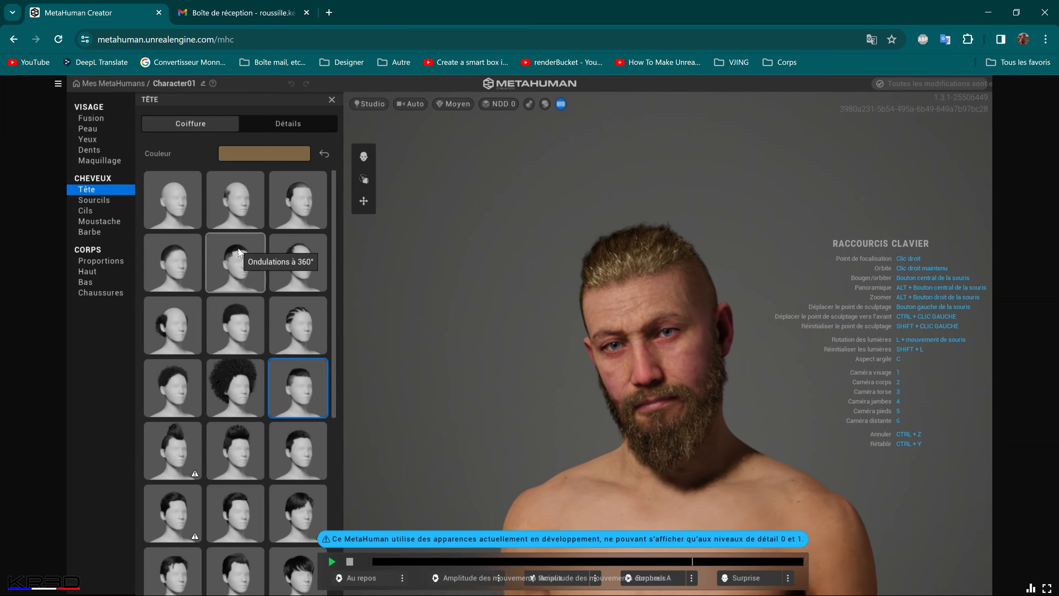
pyautogui.click(293, 209)
pyautogui.scroll(-5, 744, 393)
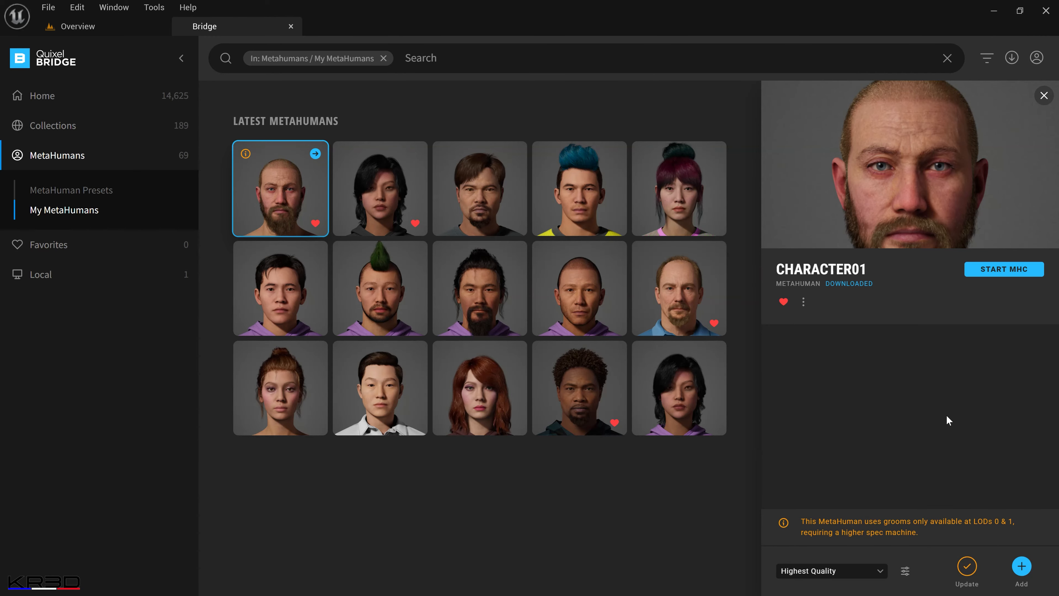
# Download the updated Character01 in Quixel Bridge at Highest Quality and add it to the project, overwriting the existing MetaHuman.
pyautogui.click(967, 568)
pyautogui.click(1022, 566)
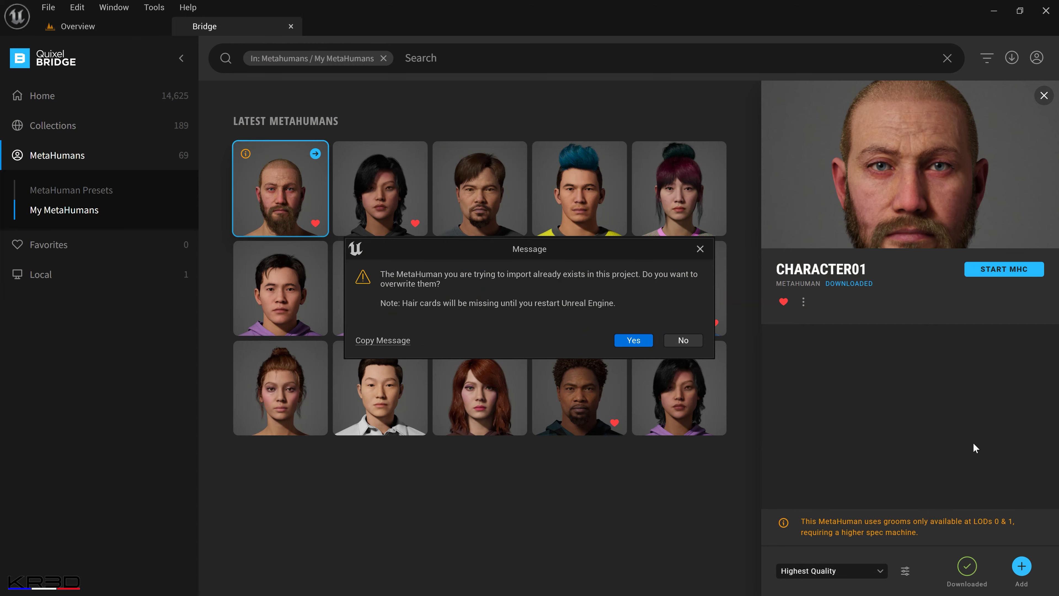
pyautogui.click(632, 340)
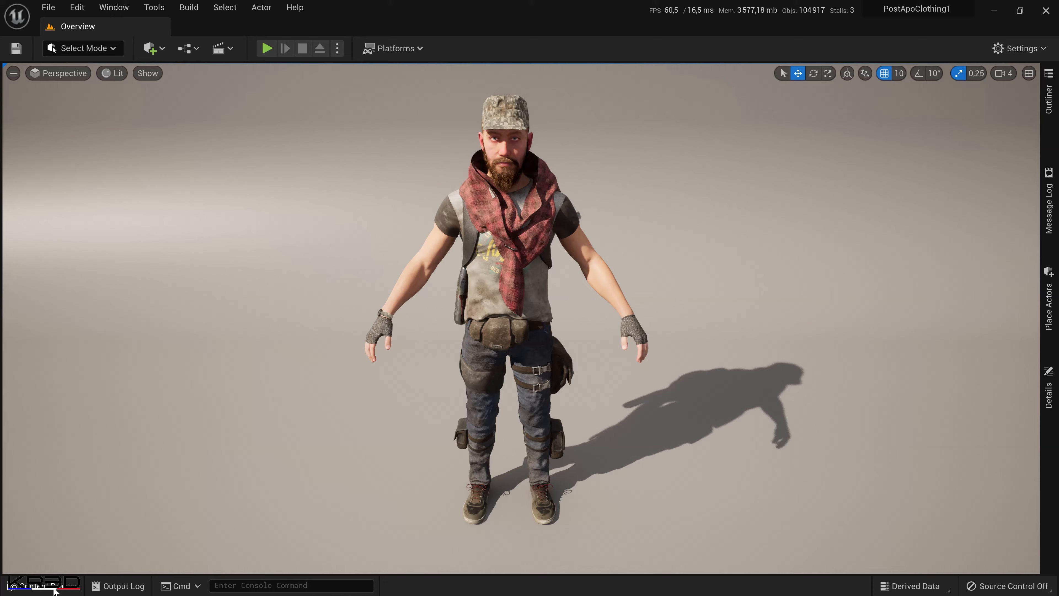
# Open the BP_Character01 blueprint from the MetaHumans/Character01 content folder.
pyautogui.click(31, 585)
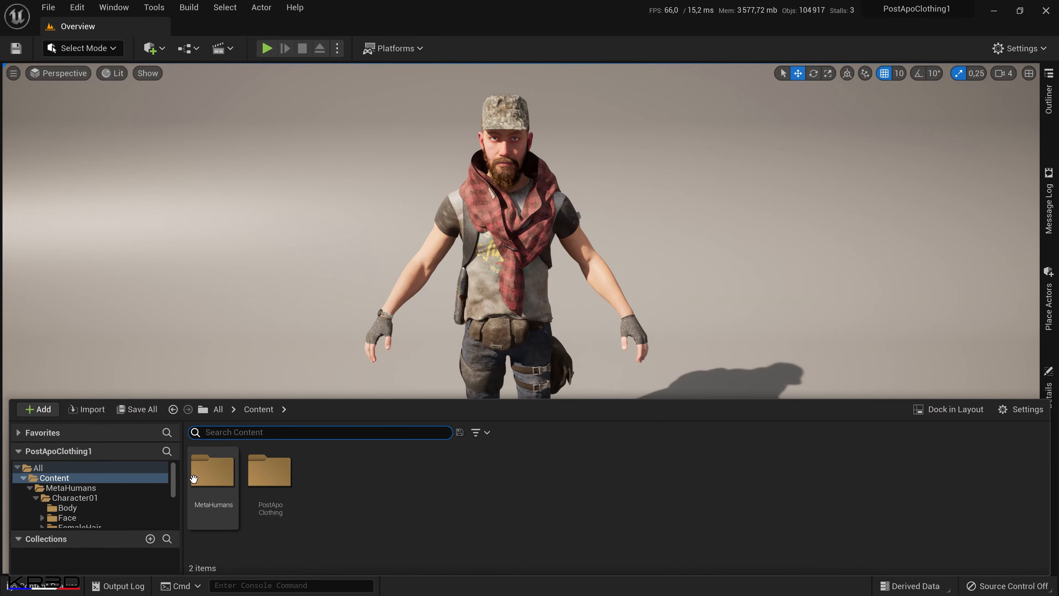
pyautogui.doubleClick(216, 480)
pyautogui.click(224, 498)
pyautogui.doubleClick(225, 498)
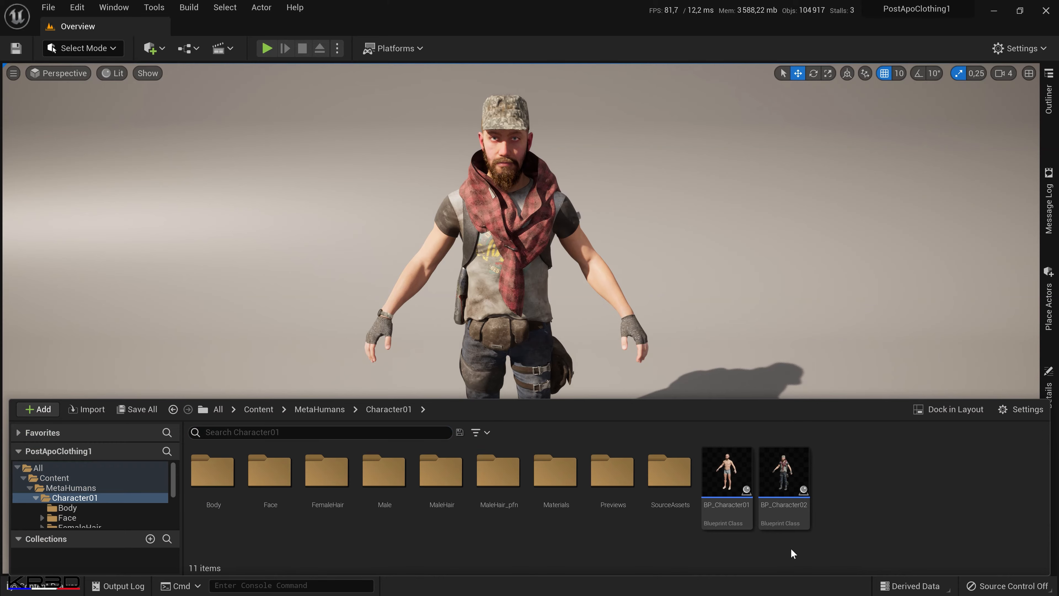
pyautogui.doubleClick(728, 476)
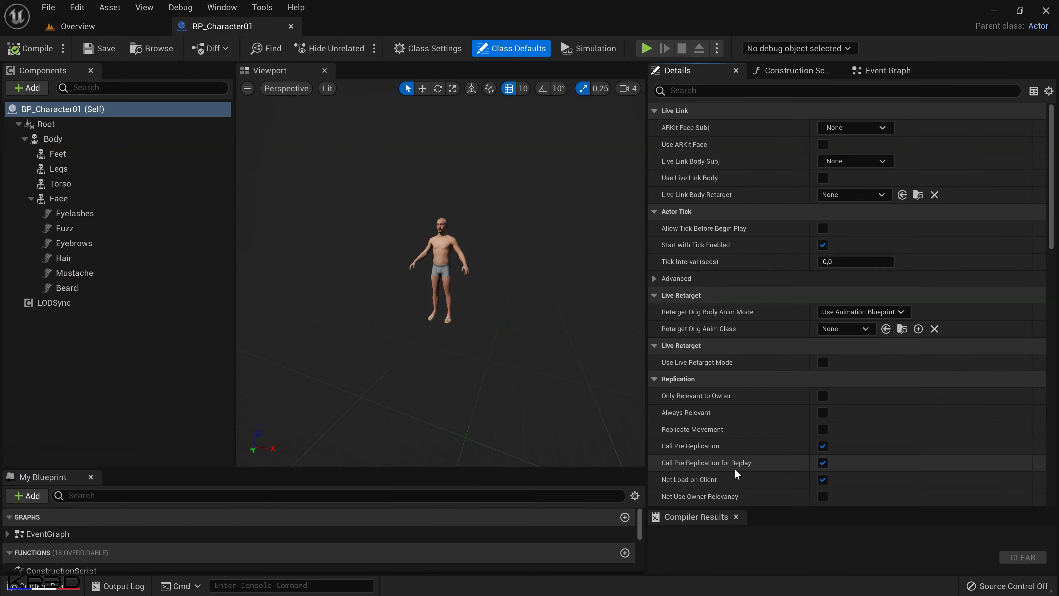
# Duplicate BP_Character02 in the Character01 folder and name the copy BP_Character03_WithCap.
pyautogui.click(95, 26)
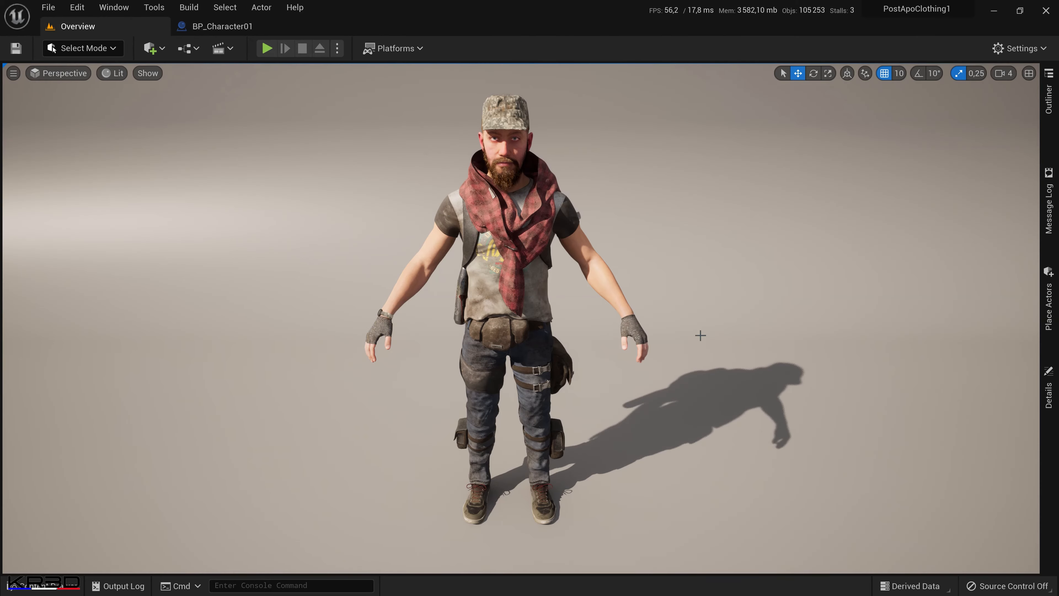
pyautogui.click(42, 586)
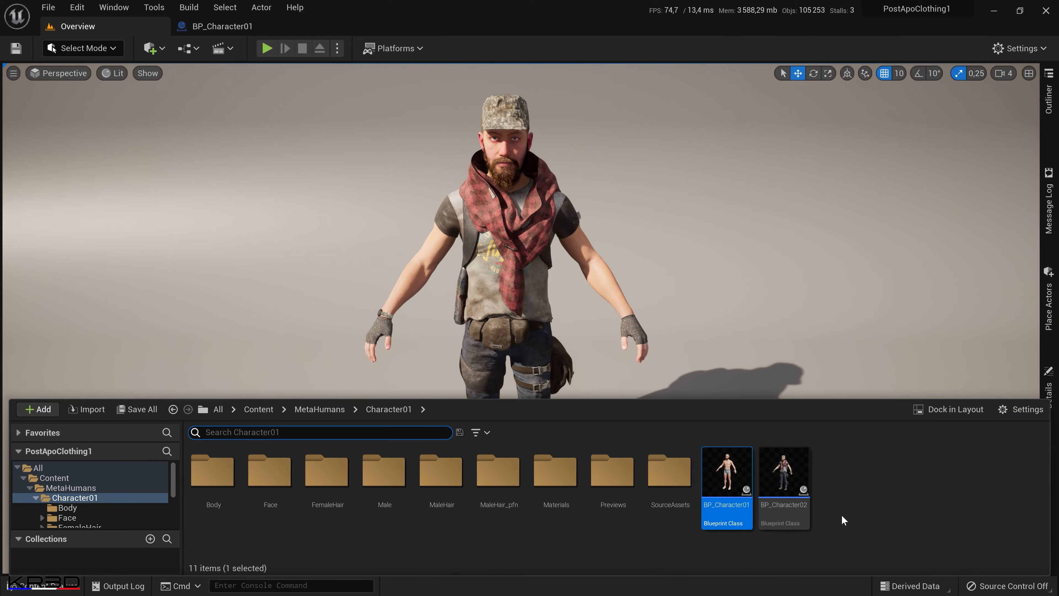
pyautogui.rightClick(792, 514)
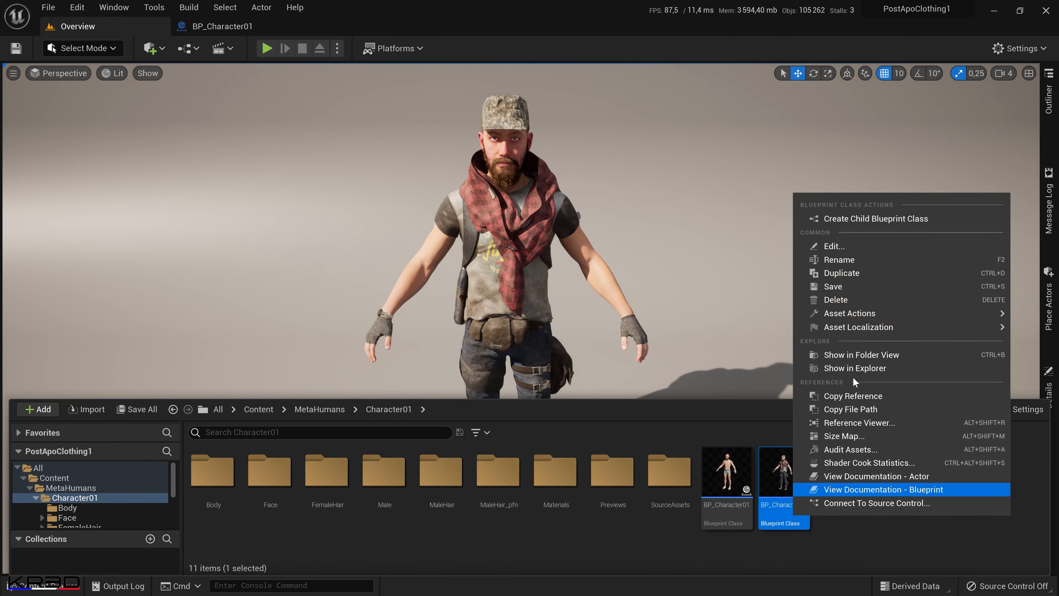
pyautogui.click(877, 271)
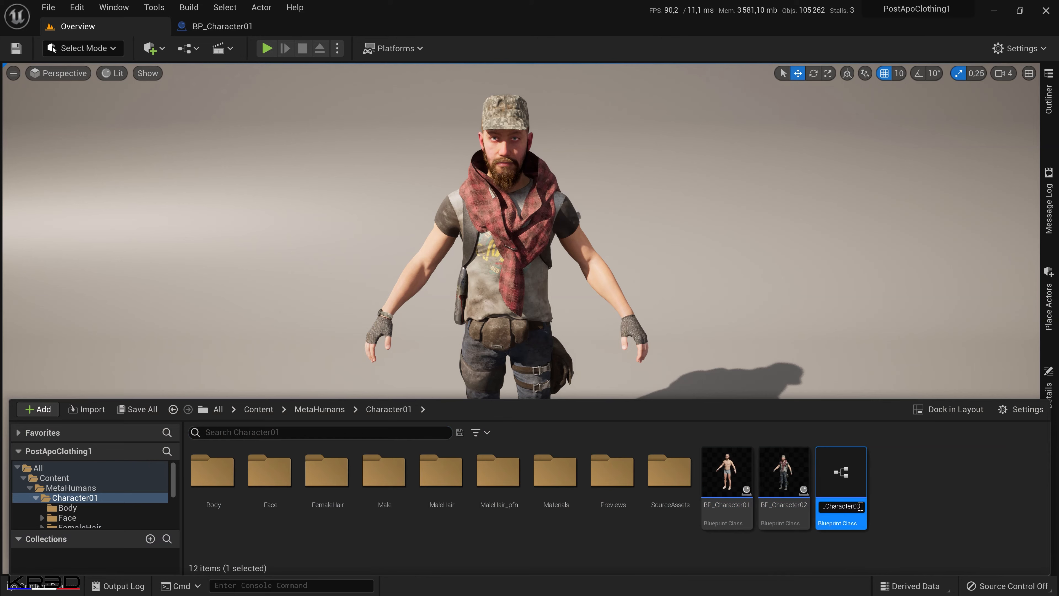
pyautogui.write('_')
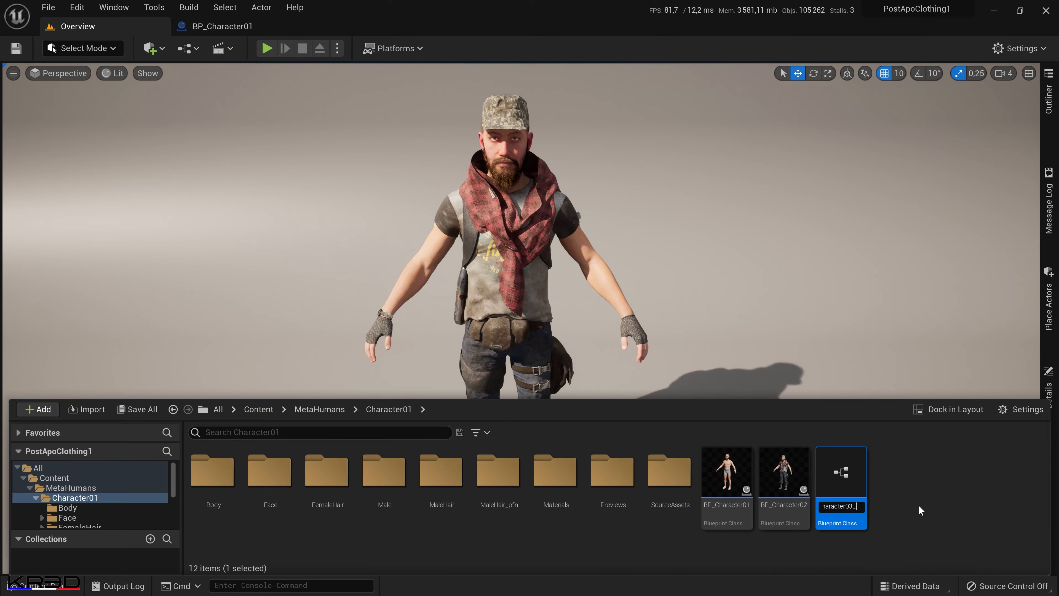
pyautogui.write('WithCap')
pyautogui.press('Return')
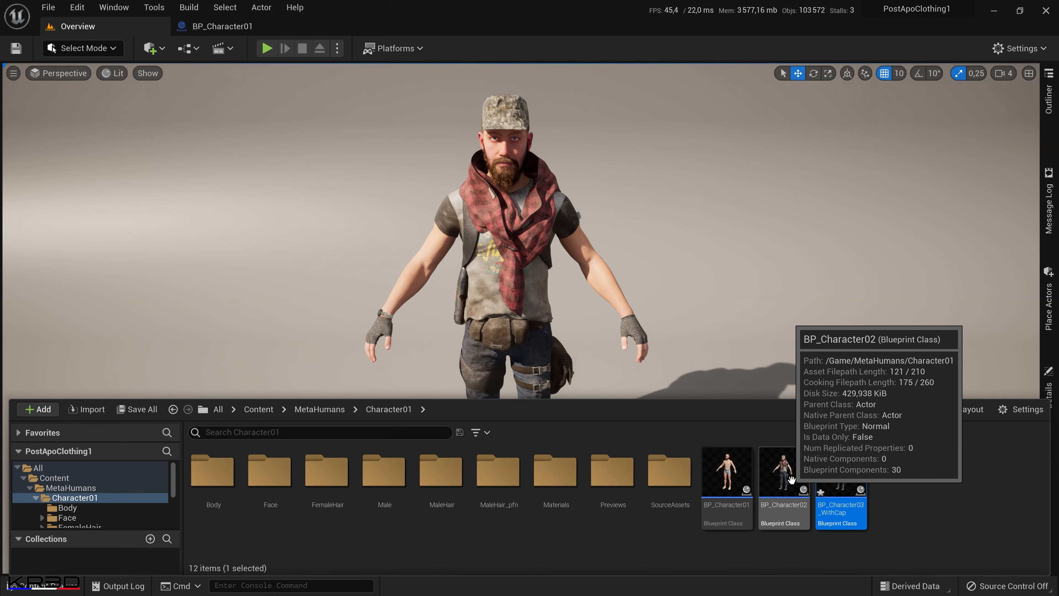
# Open BP_Character03_WithCap, show its Hair component's groom settings and dock the editor beside BP_Character01.
pyautogui.doubleClick(831, 485)
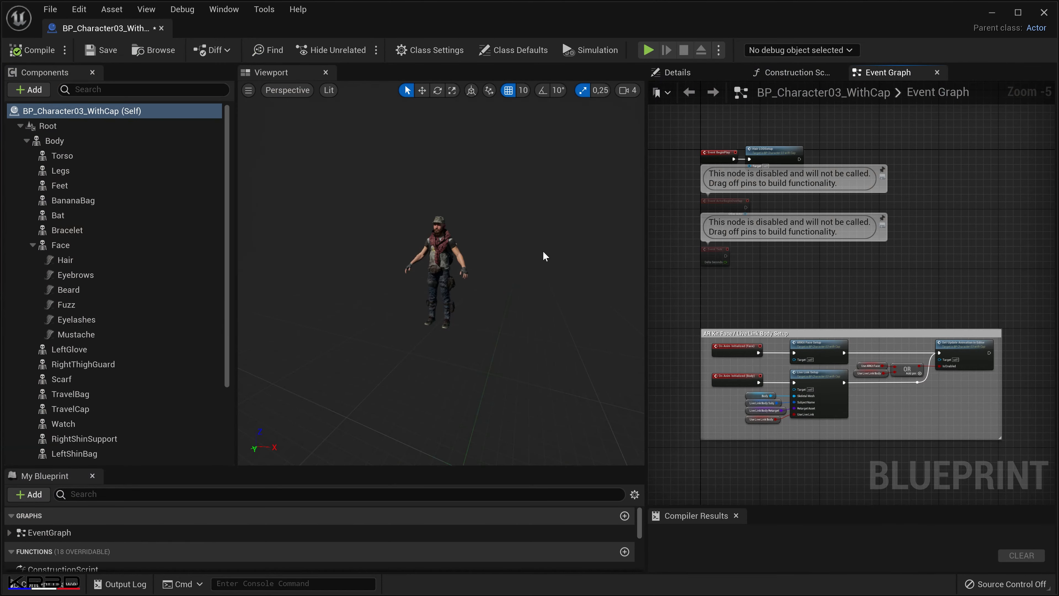
pyautogui.scroll(5, 522, 352)
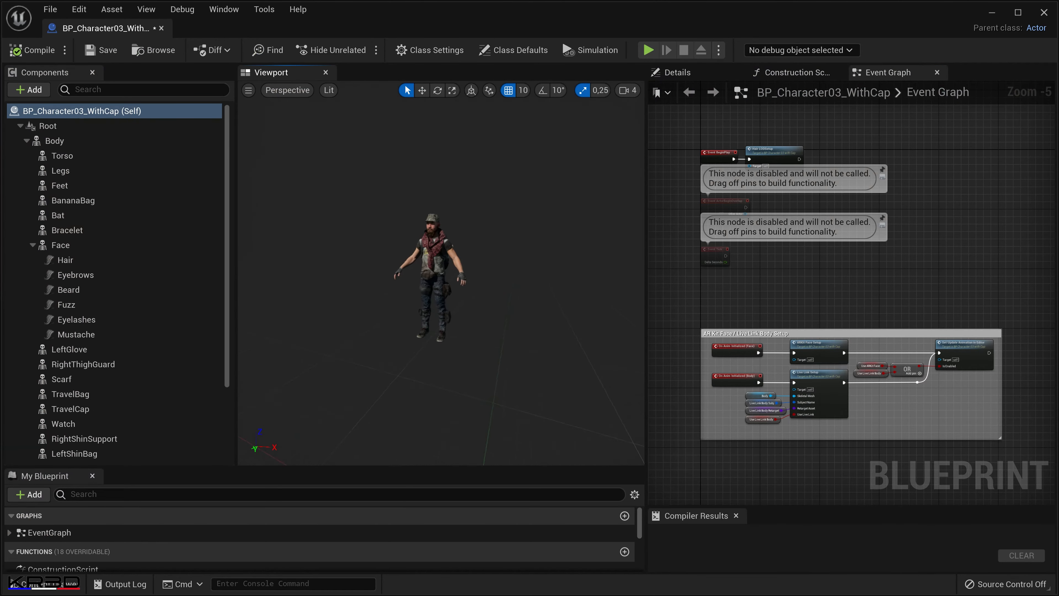
pyautogui.moveTo(508, 334)
pyautogui.mouseDown(button='right')
pyautogui.moveTo(505, 367)
pyautogui.moveTo(520, 341)
pyautogui.mouseUp(button='right')
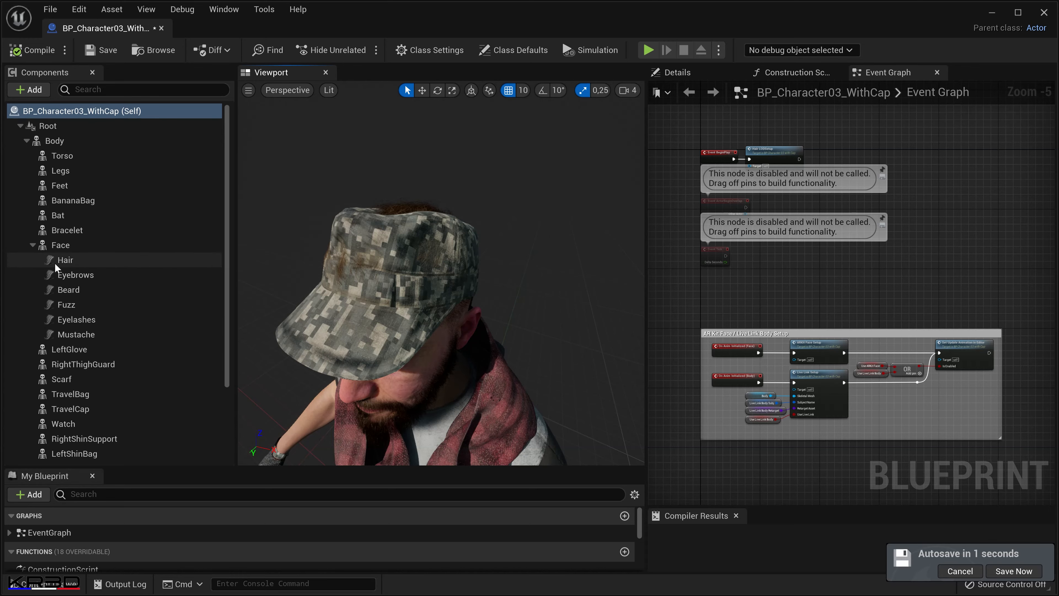
pyautogui.click(66, 260)
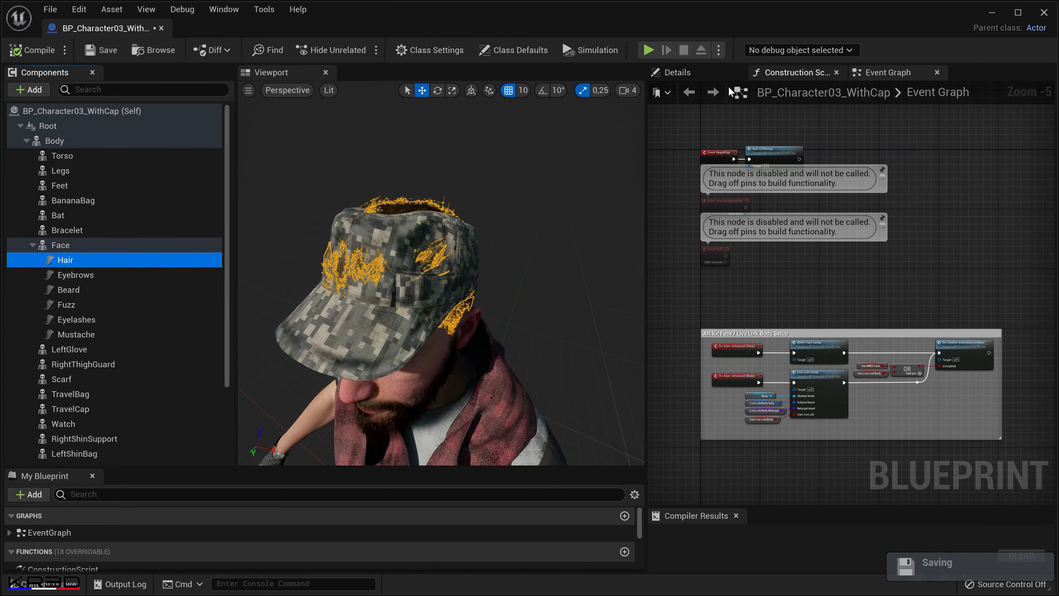
pyautogui.click(709, 72)
pyautogui.scroll(-12, 892, 373)
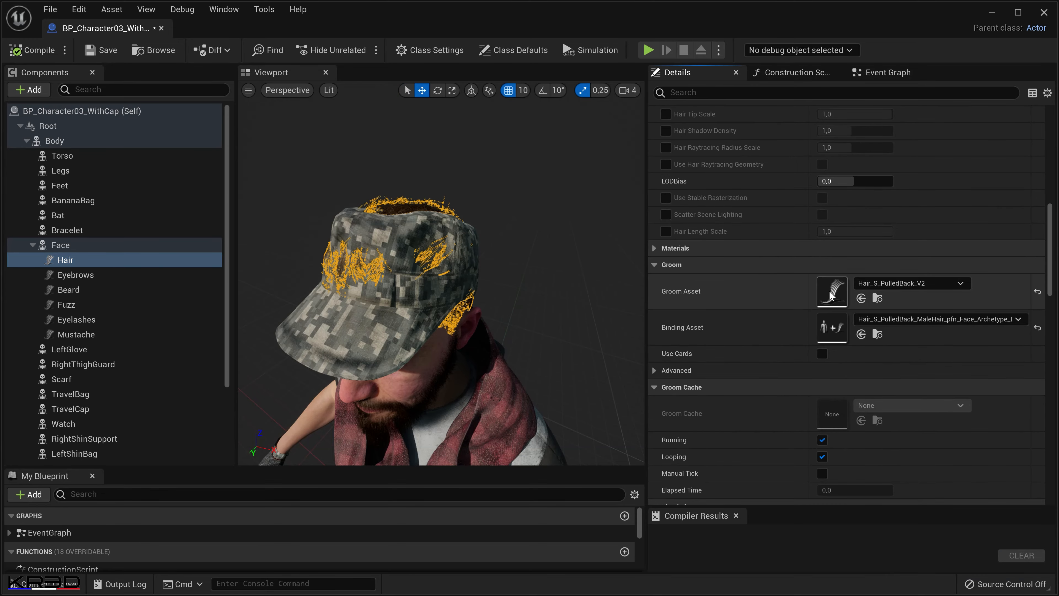
pyautogui.moveTo(83, 33); pyautogui.dragTo(330, 32)
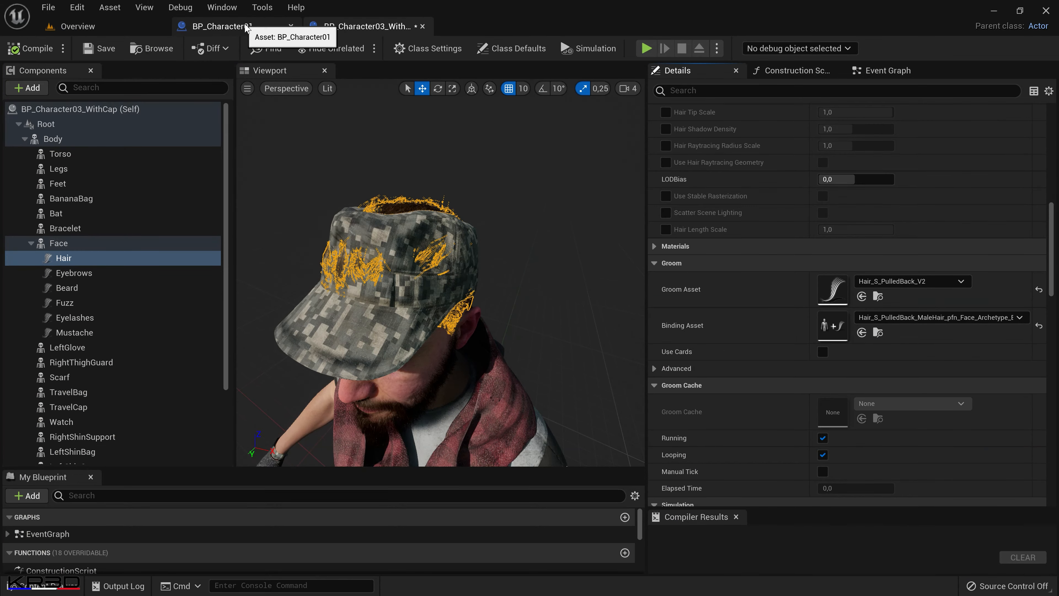
# Locate the Hair_S_BuzzCut groom used by BP_Character01 and assign it to the Hair component of BP_Character03_WithCap.
pyautogui.click(222, 26)
pyautogui.scroll(6, 522, 340)
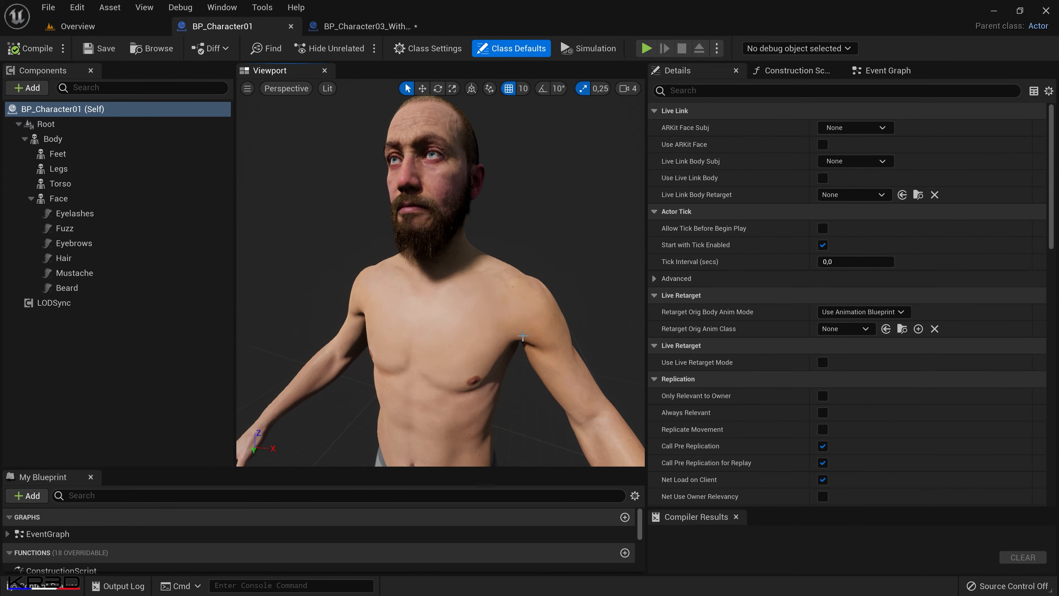
pyautogui.moveTo(522, 340); pyautogui.dragTo(522, 292, button='middle')
pyautogui.scroll(-2, 523, 340)
pyautogui.moveTo(518, 344); pyautogui.dragTo(518, 368, button='right')
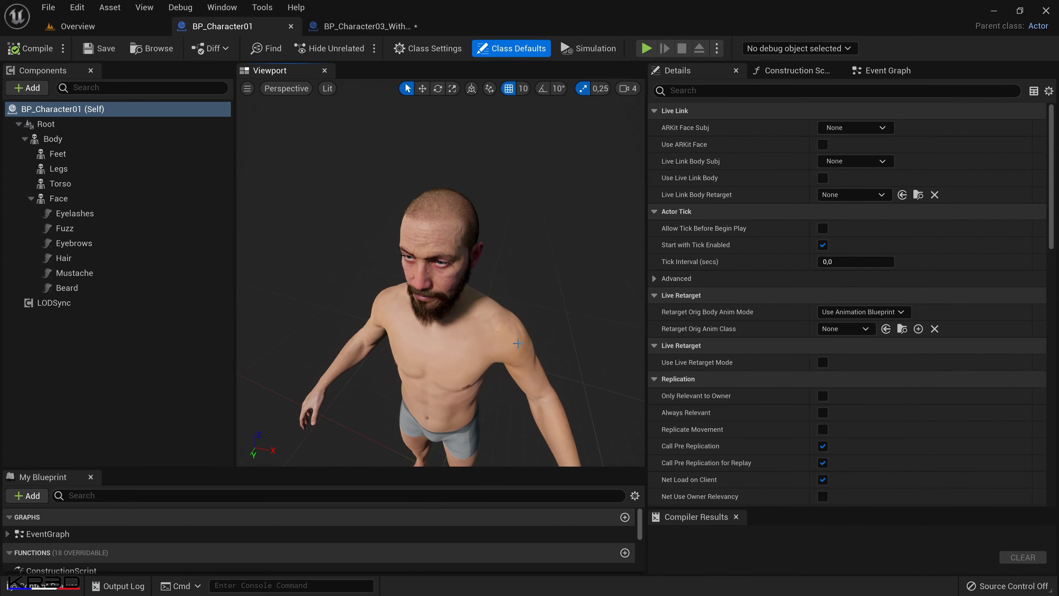
pyautogui.moveTo(518, 343); pyautogui.dragTo(518, 319)
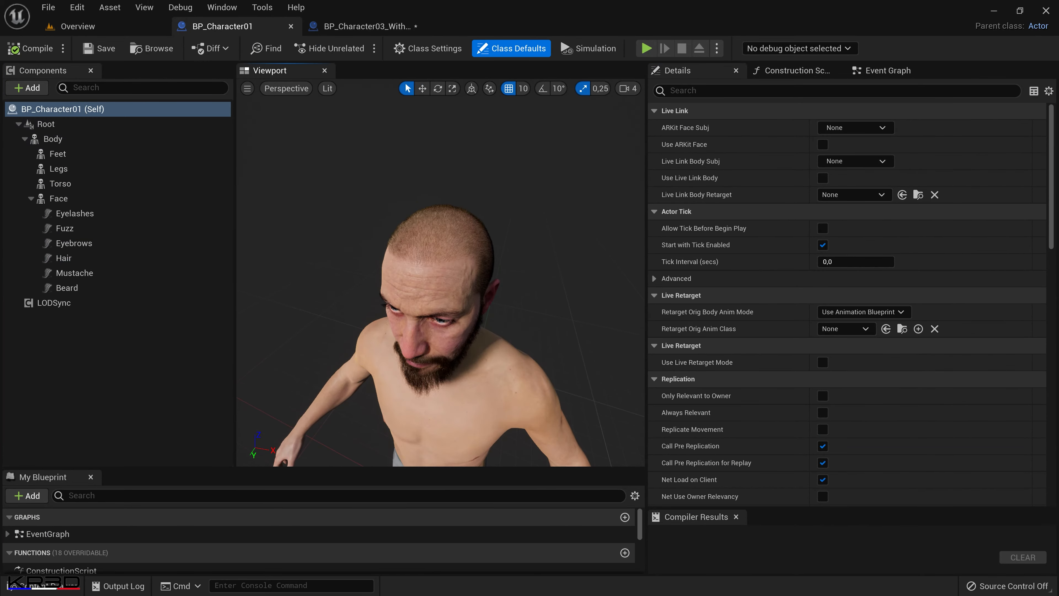
pyautogui.click(117, 257)
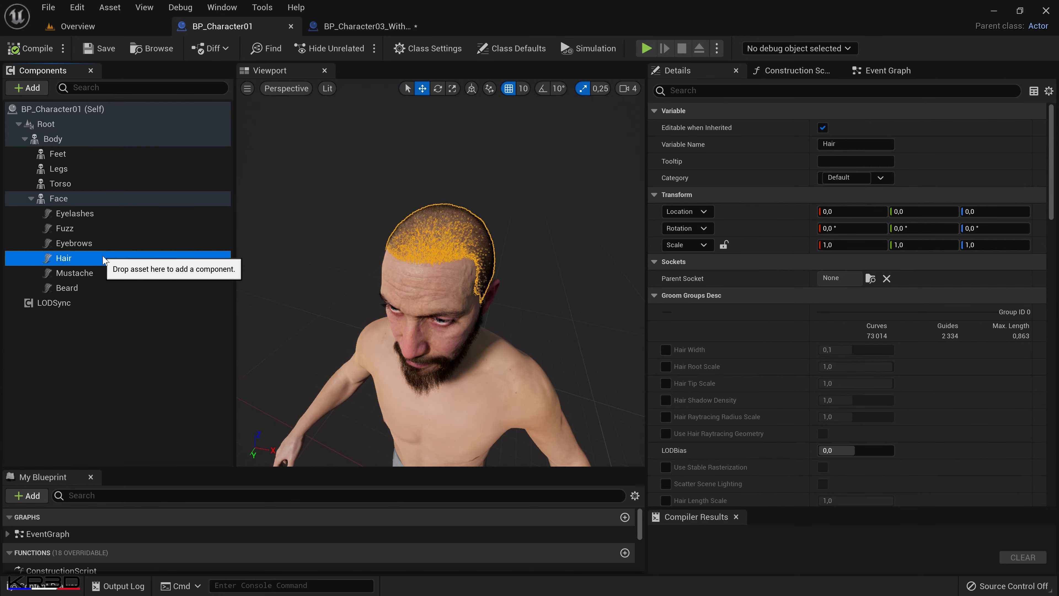
pyautogui.scroll(-5, 1006, 372)
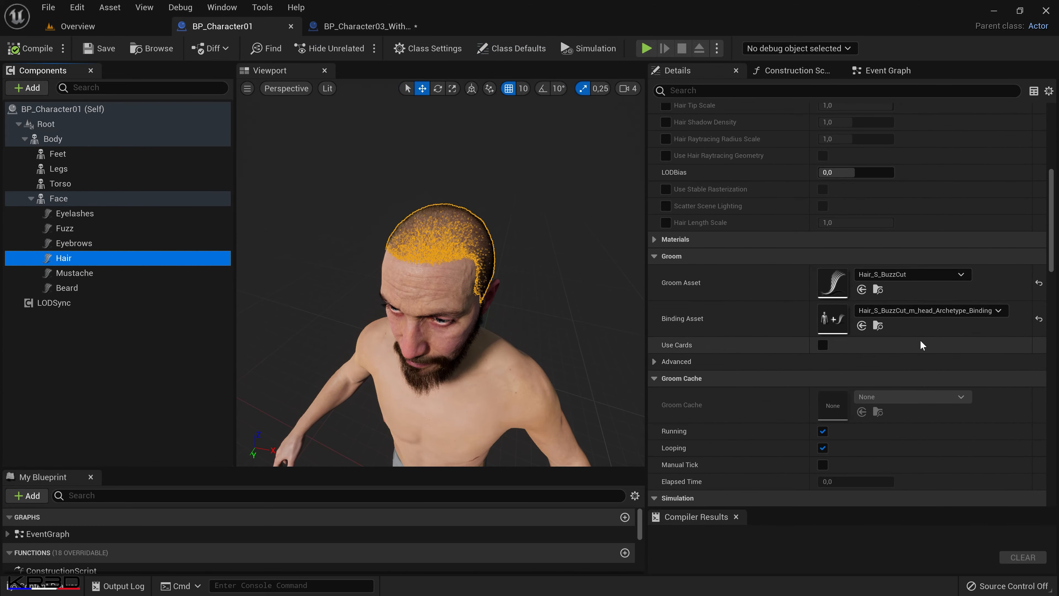
pyautogui.click(877, 290)
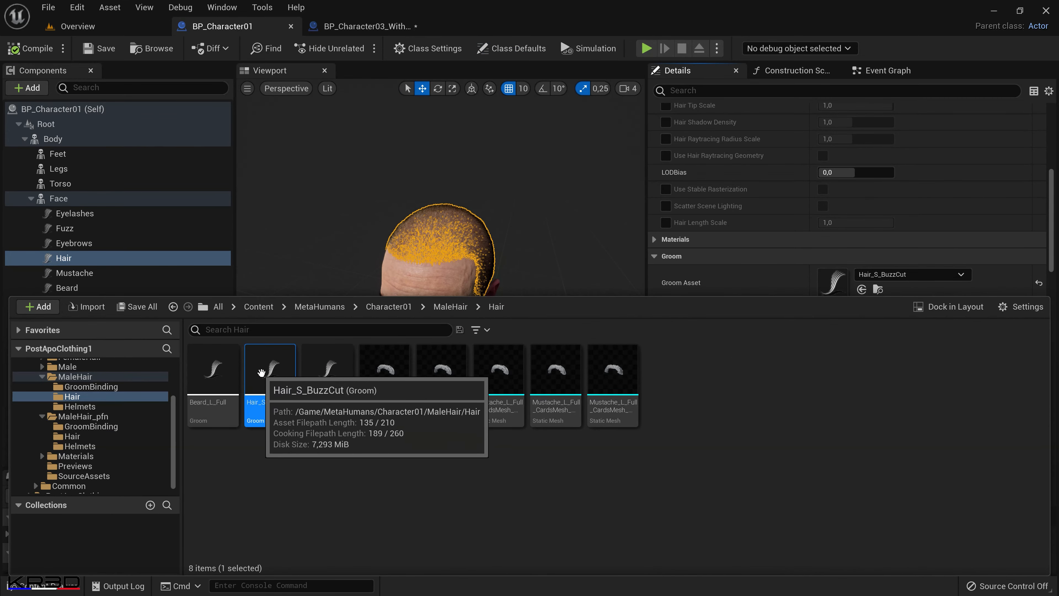
pyautogui.click(359, 26)
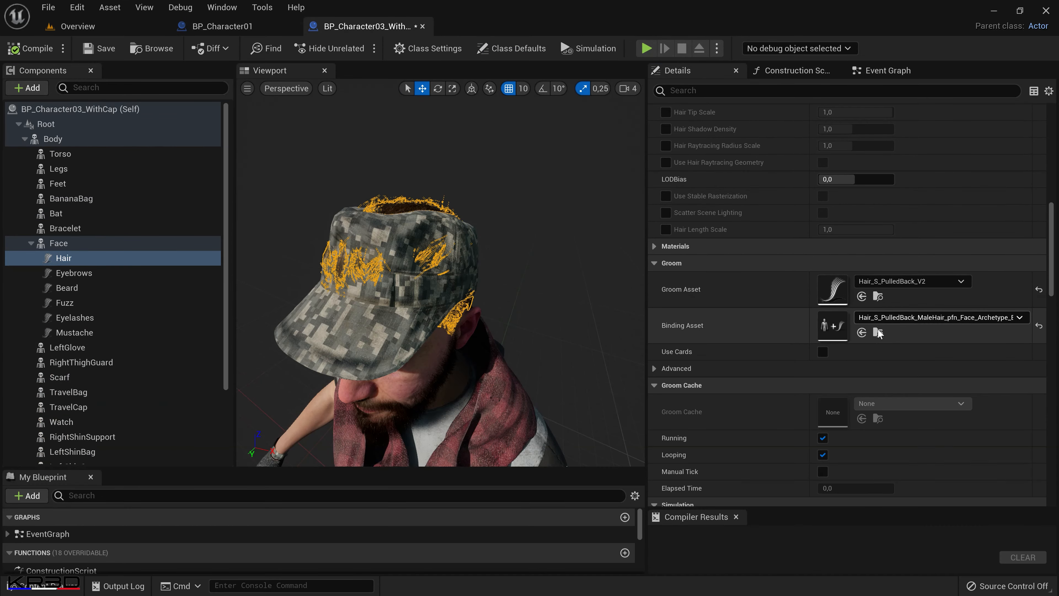
pyautogui.click(861, 296)
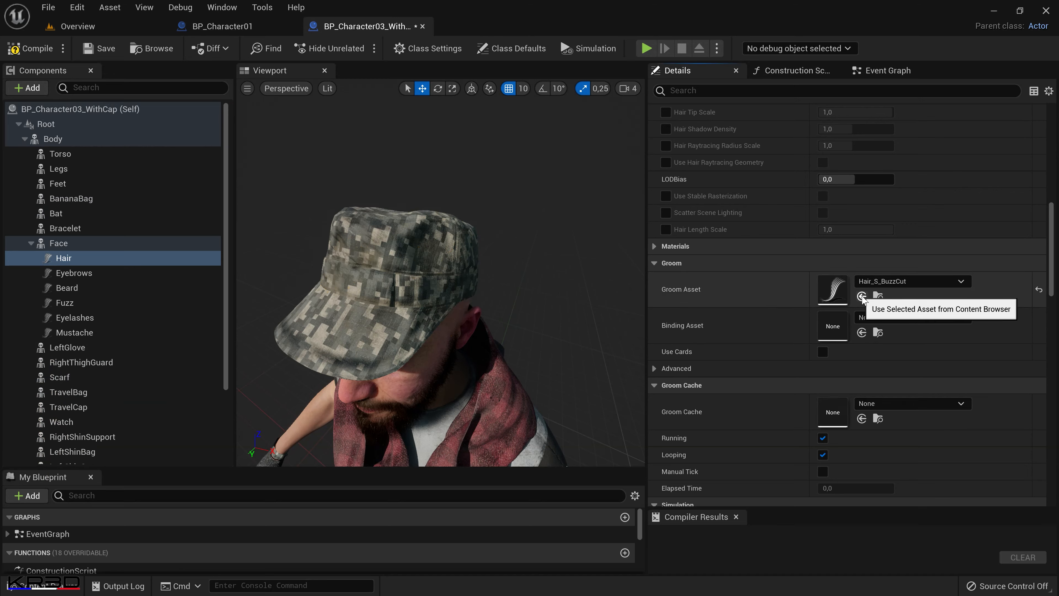
# Examine BP_Character03_WithCap from several angles and distances to check the buzz-cut hair's placement relative to the head and cap.
pyautogui.scroll(-6, 518, 267)
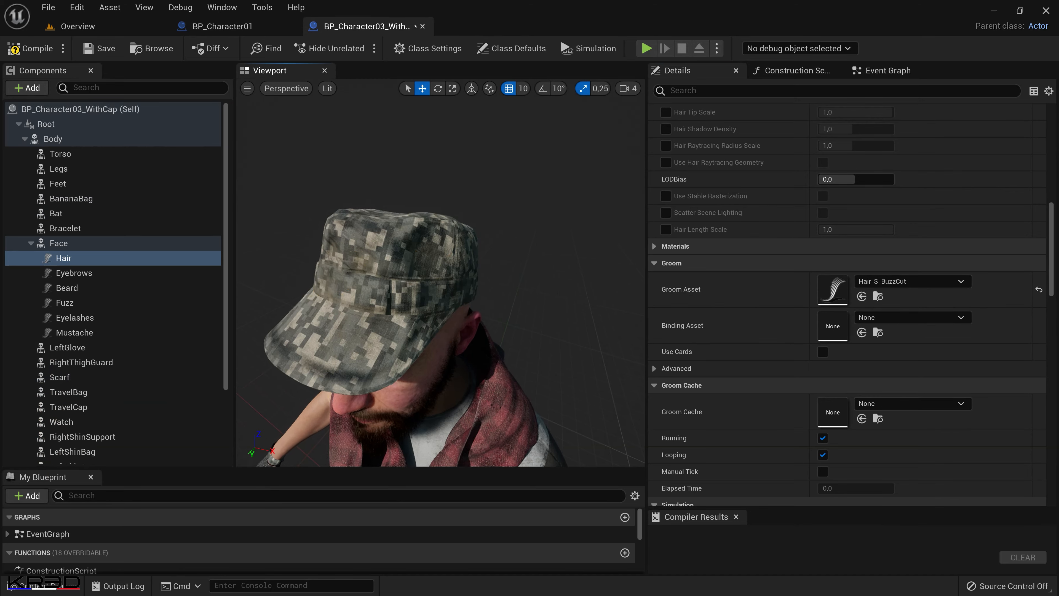
pyautogui.scroll(4, 517, 267)
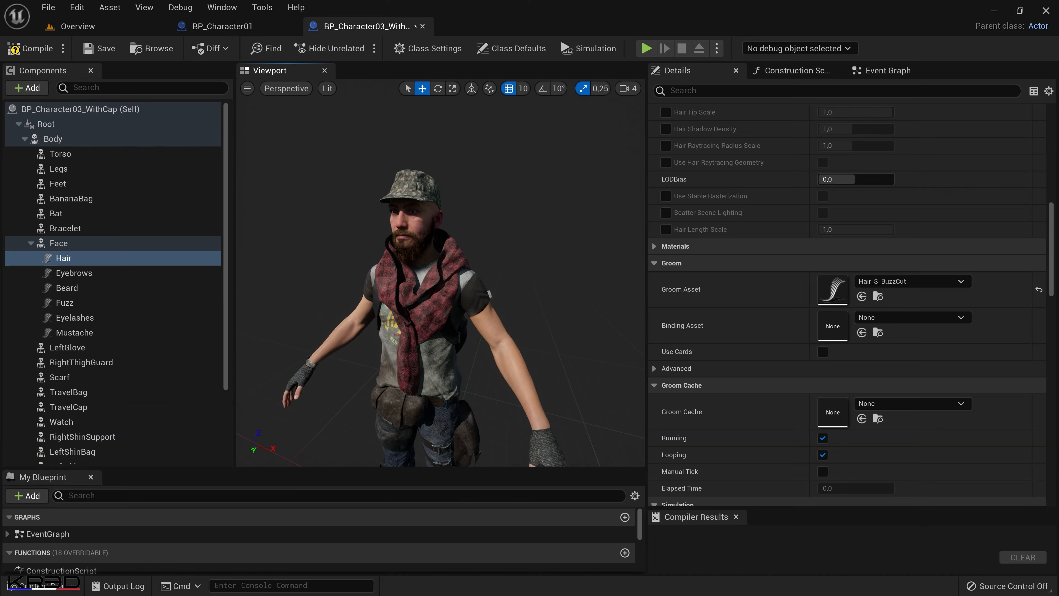
pyautogui.moveTo(510, 271); pyautogui.dragTo(592, 272, button='right')
pyautogui.press('w')
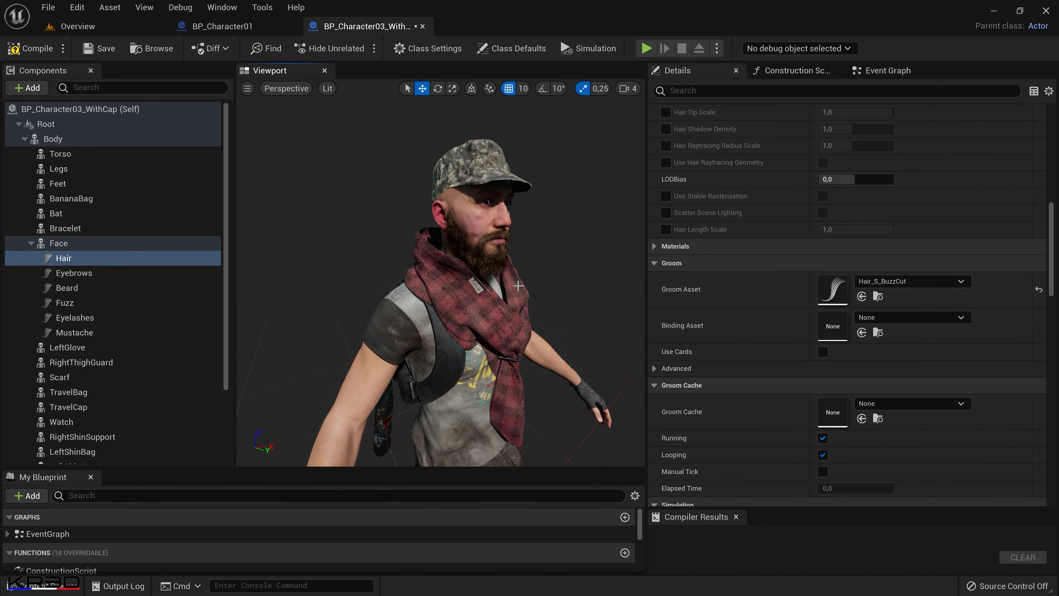
pyautogui.moveTo(531, 290); pyautogui.dragTo(528, 375)
pyautogui.moveTo(531, 290); pyautogui.dragTo(540, 318, button='middle')
pyautogui.press('w')
pyautogui.press('d')
pyautogui.moveTo(531, 290); pyautogui.dragTo(442, 295, button='right')
pyautogui.press('s')
pyautogui.moveTo(531, 290); pyautogui.dragTo(563, 323, button='middle')
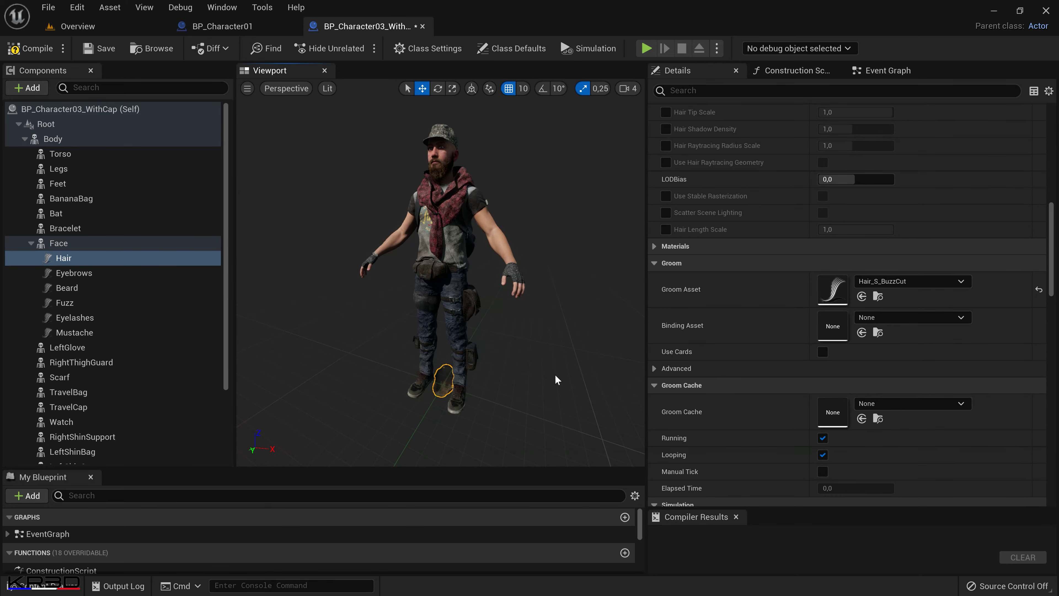
# Assign BP_Character01's Hair_S_BuzzCut_m_head_Archetype_Binding to the Hair component of BP_Character03_WithCap and check the hair under the cap.
pyautogui.click(221, 27)
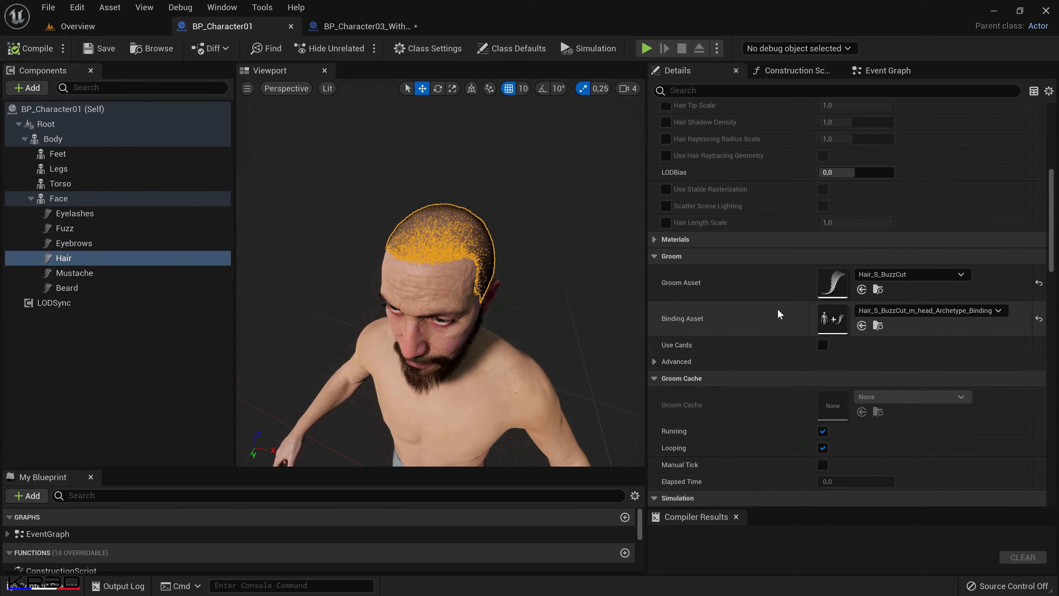
pyautogui.click(878, 325)
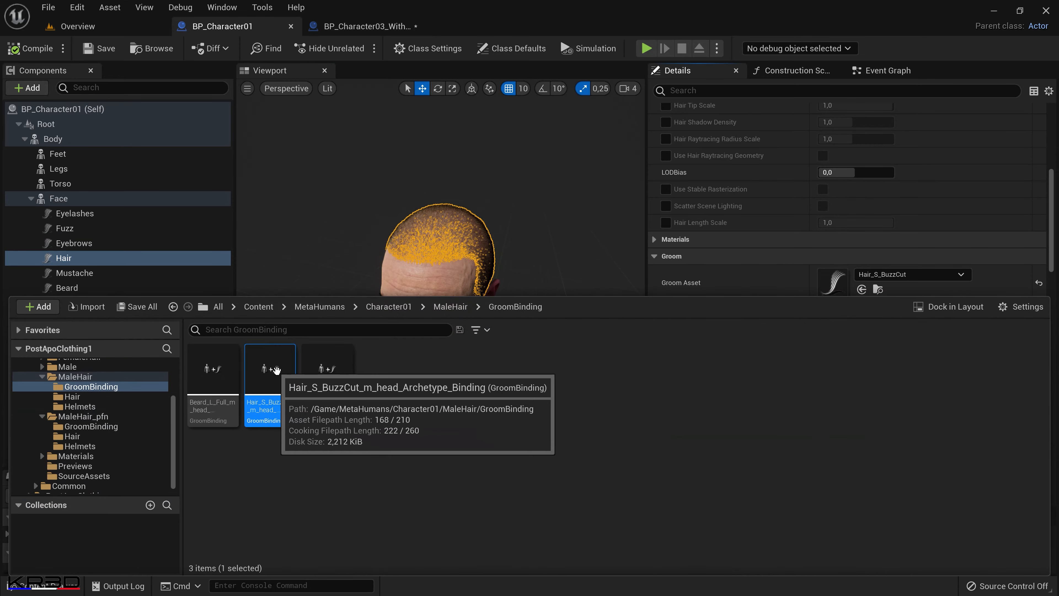
pyautogui.click(351, 26)
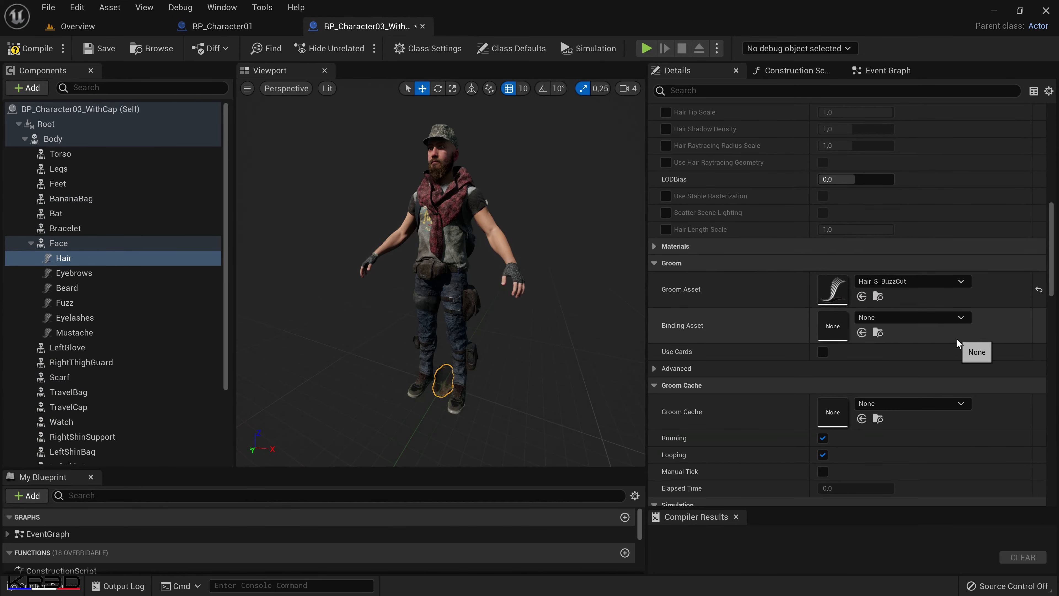
pyautogui.click(862, 333)
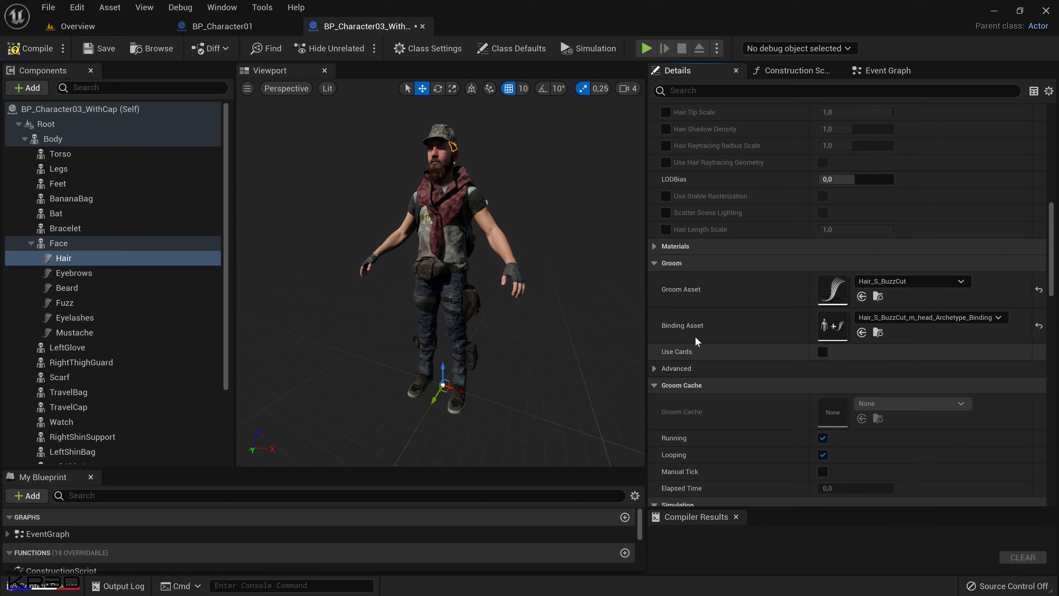
pyautogui.moveTo(496, 312); pyautogui.dragTo(517, 252, button='middle')
pyautogui.moveTo(503, 320); pyautogui.dragTo(534, 226)
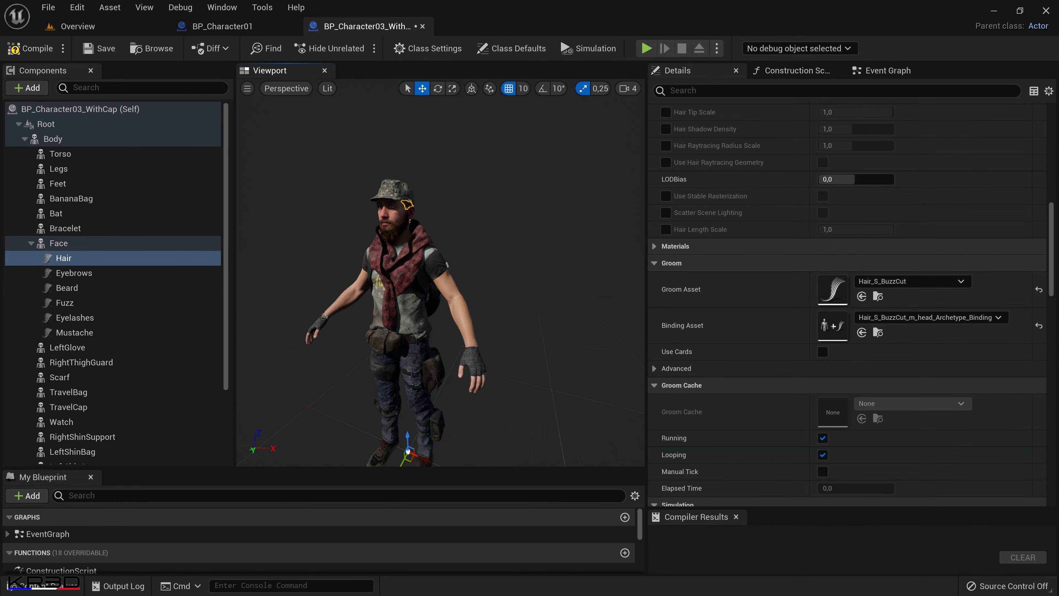
pyautogui.moveTo(504, 319); pyautogui.dragTo(442, 254, button='middle')
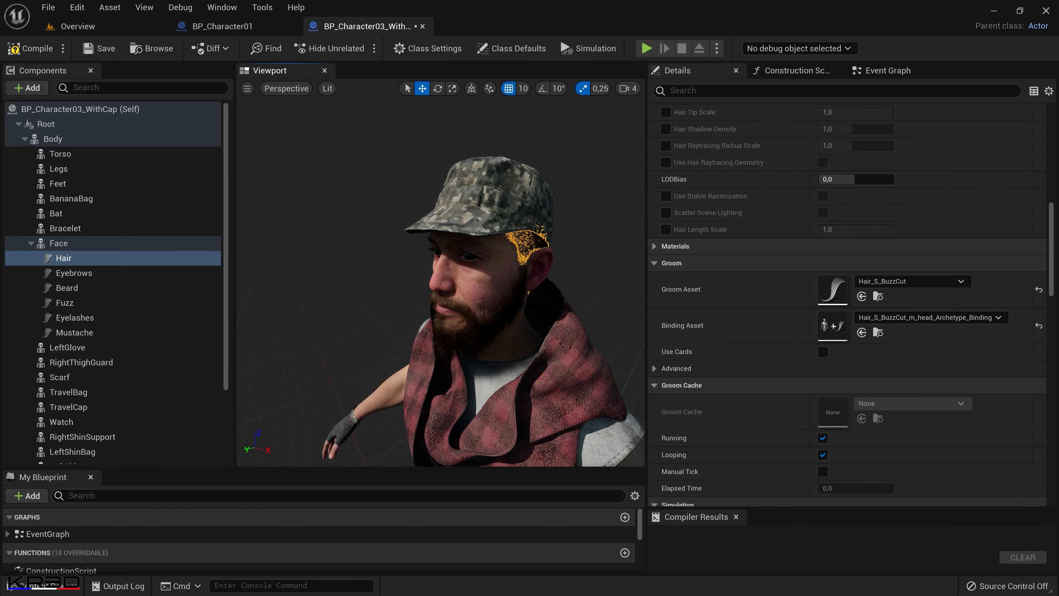
pyautogui.click(540, 367)
pyautogui.moveTo(539, 367)
pyautogui.mouseDown()
pyautogui.moveTo(536, 308)
pyautogui.moveTo(542, 353)
pyautogui.mouseUp()
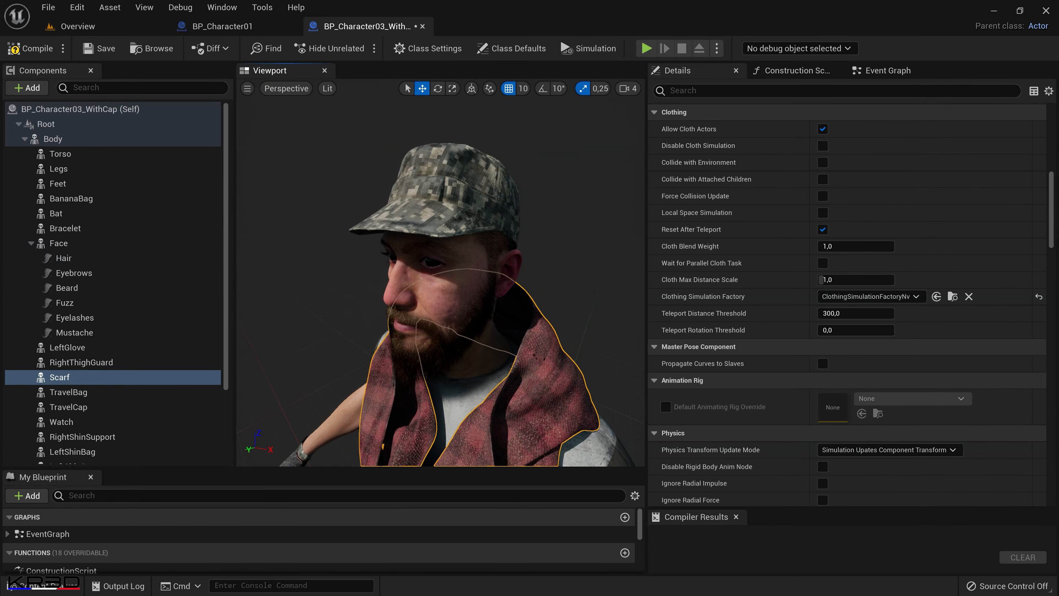
# Close the BP_Character01 editor and open the BP_Character02 blueprint from the Character01 folder.
pyautogui.click(233, 26)
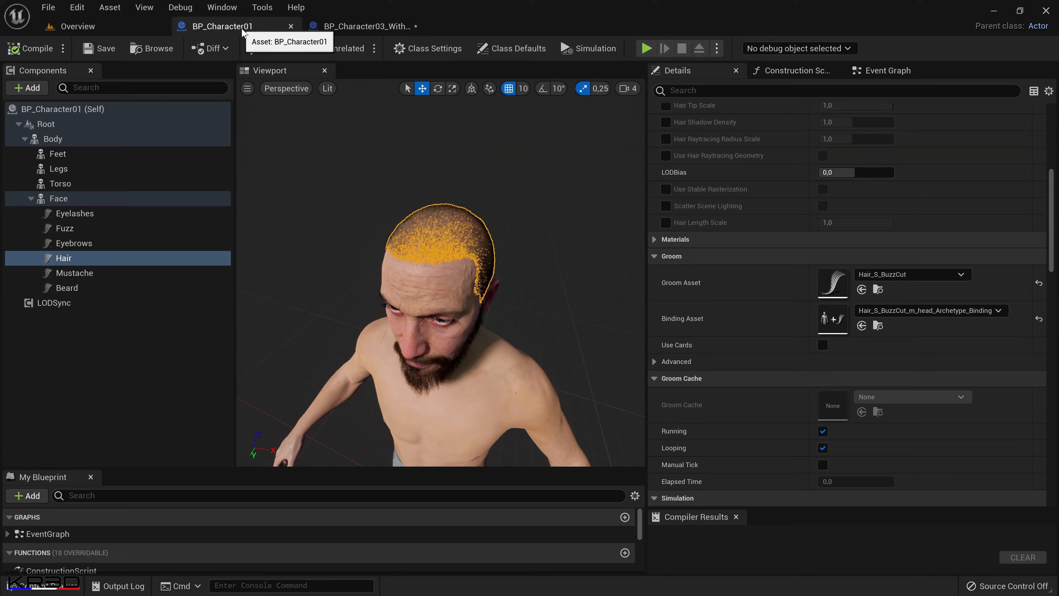
pyautogui.click(291, 26)
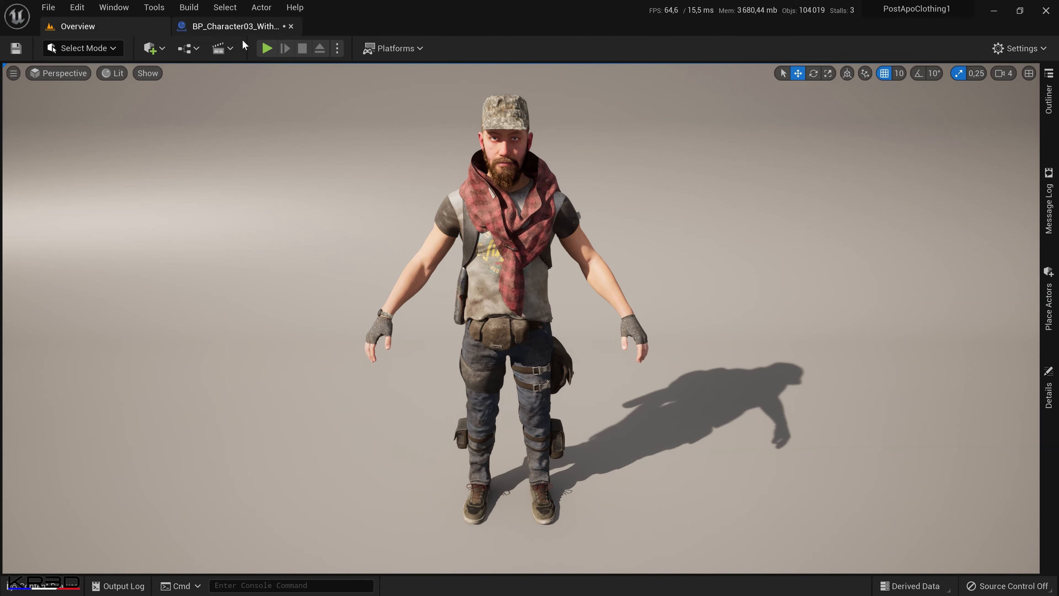
pyautogui.click(78, 587)
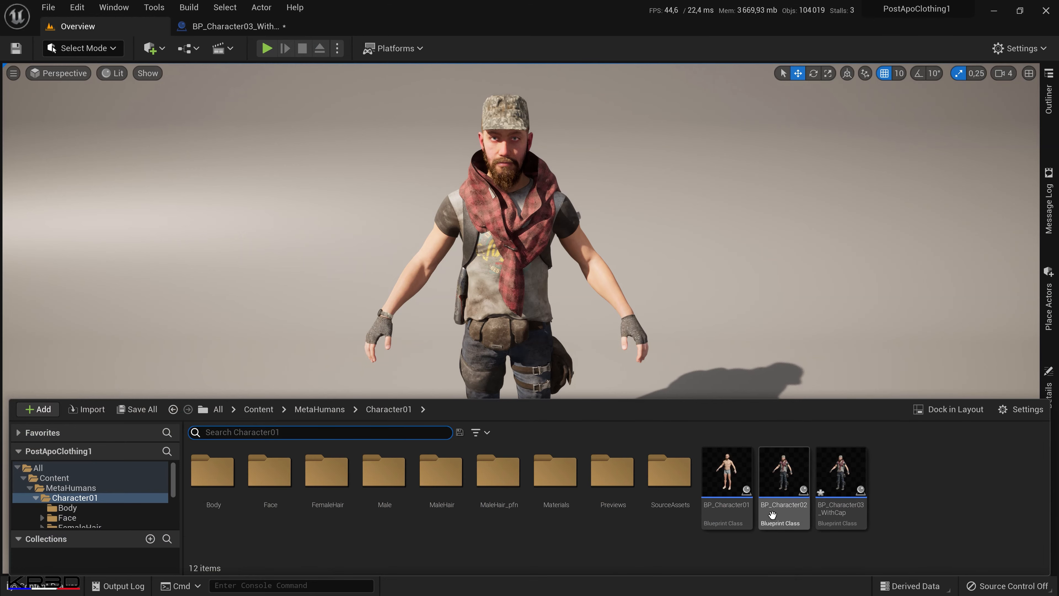
pyautogui.click(782, 517)
pyautogui.doubleClick(782, 517)
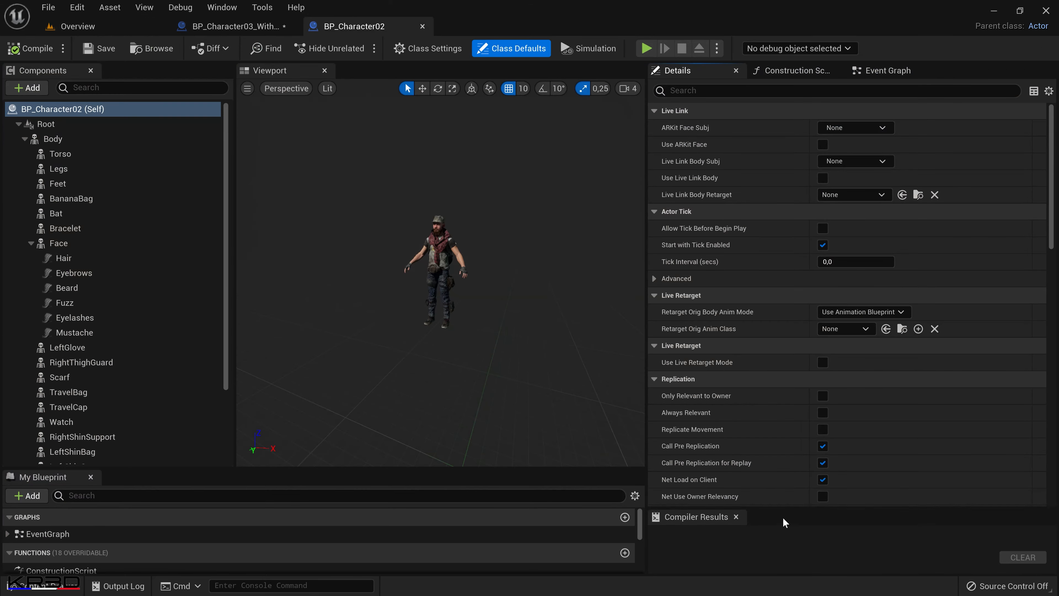
# Turn off the Visible property of BP_Character02's TravelCap component and check the bareheaded character.
pyautogui.moveTo(503, 370); pyautogui.dragTo(526, 337)
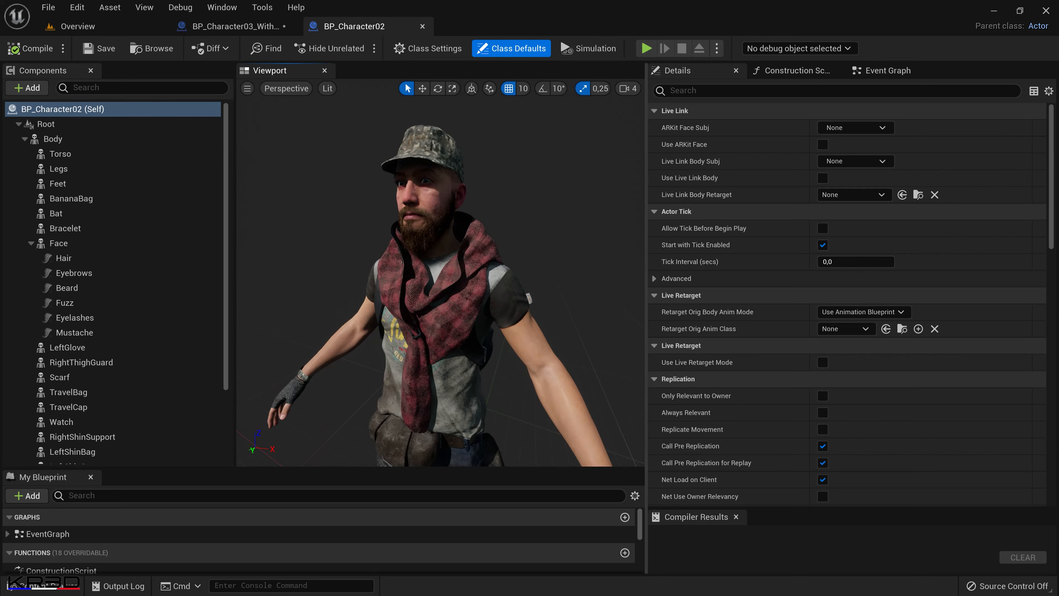
pyautogui.keyDown('alt'); pyautogui.moveTo(487, 355); pyautogui.dragTo(483, 425, button='middle'); pyautogui.keyUp('alt')
pyautogui.keyDown('alt'); pyautogui.moveTo(486, 349); pyautogui.dragTo(491, 367); pyautogui.keyUp('alt')
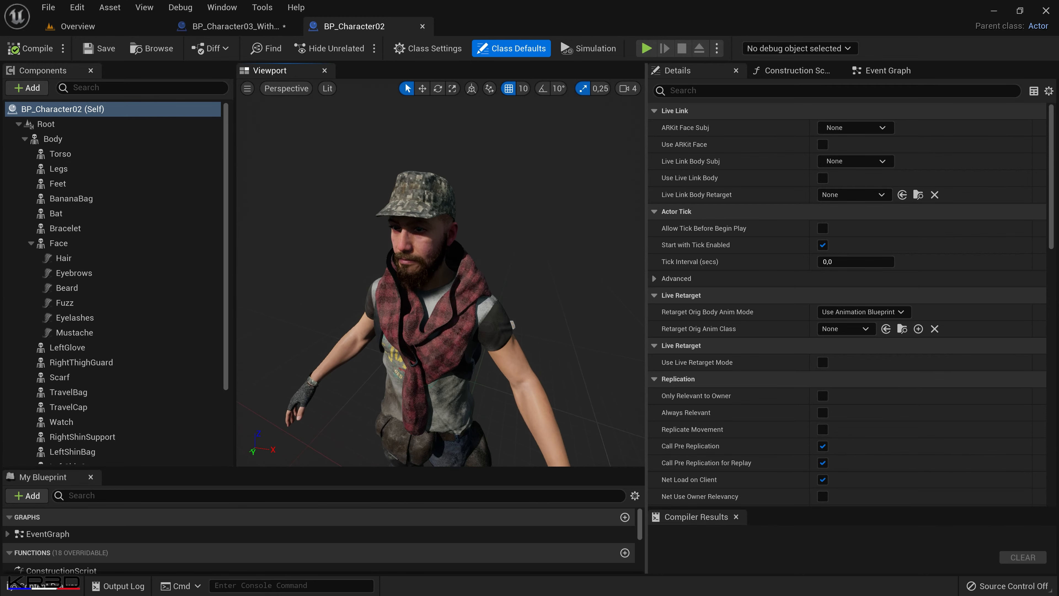
pyautogui.keyDown('alt'); pyautogui.moveTo(491, 354); pyautogui.dragTo(538, 359, button='right'); pyautogui.keyUp('alt')
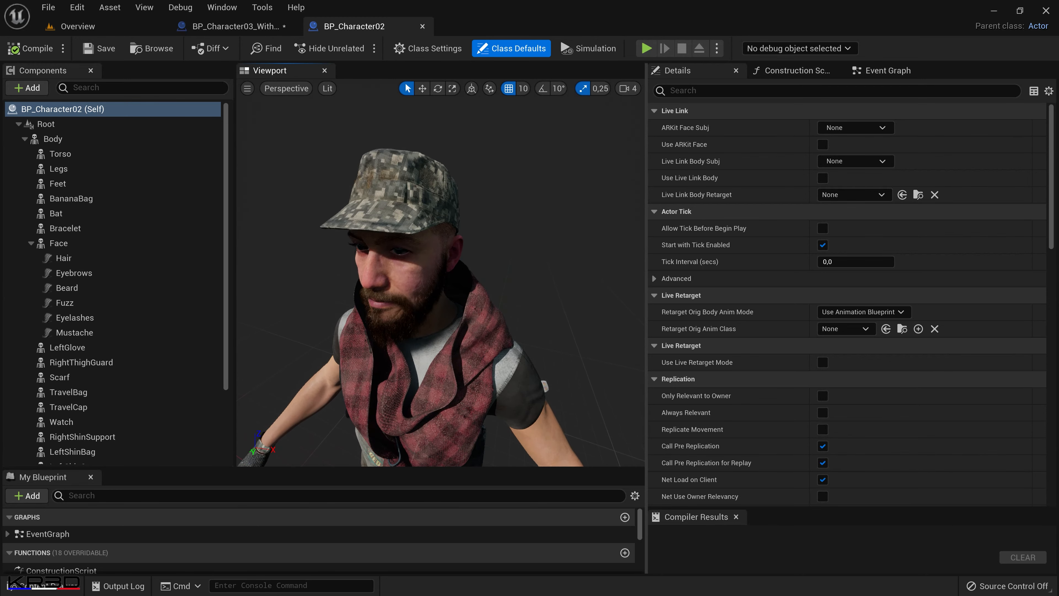
pyautogui.click(31, 242)
pyautogui.scroll(-1, 112, 434)
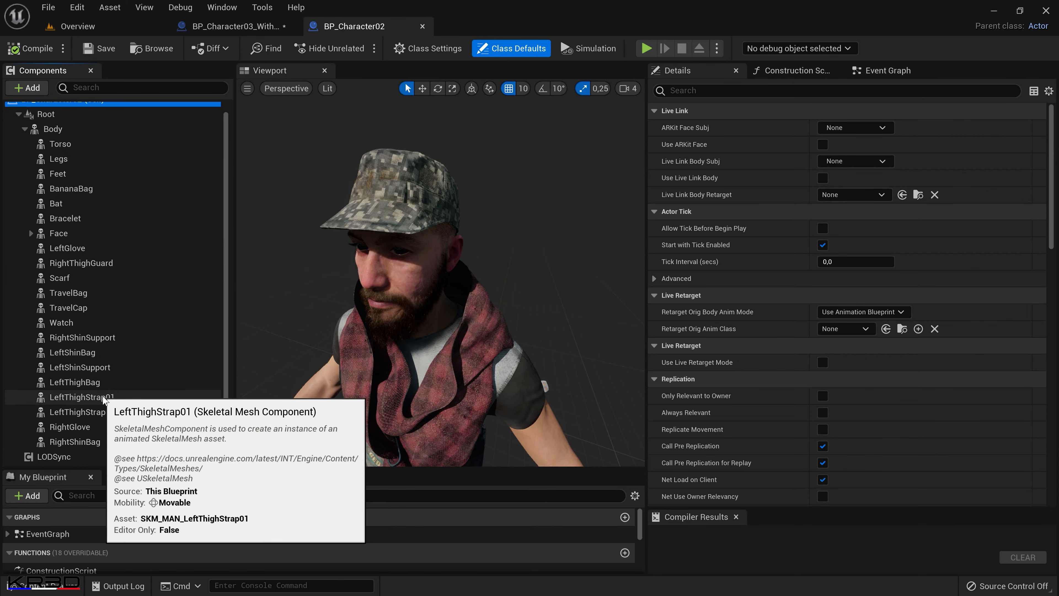
pyautogui.click(92, 308)
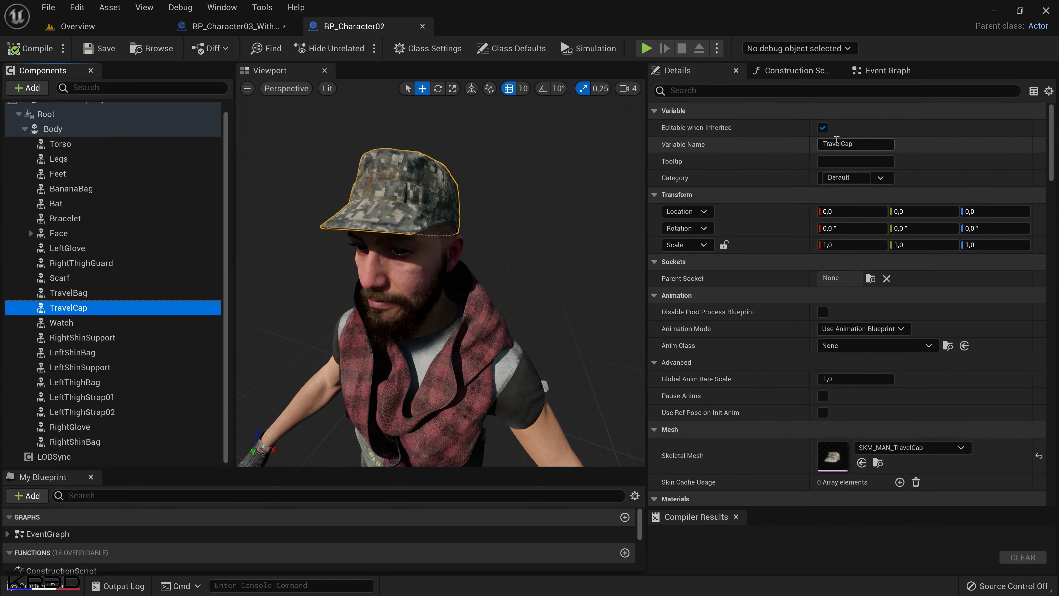
pyautogui.click(731, 88)
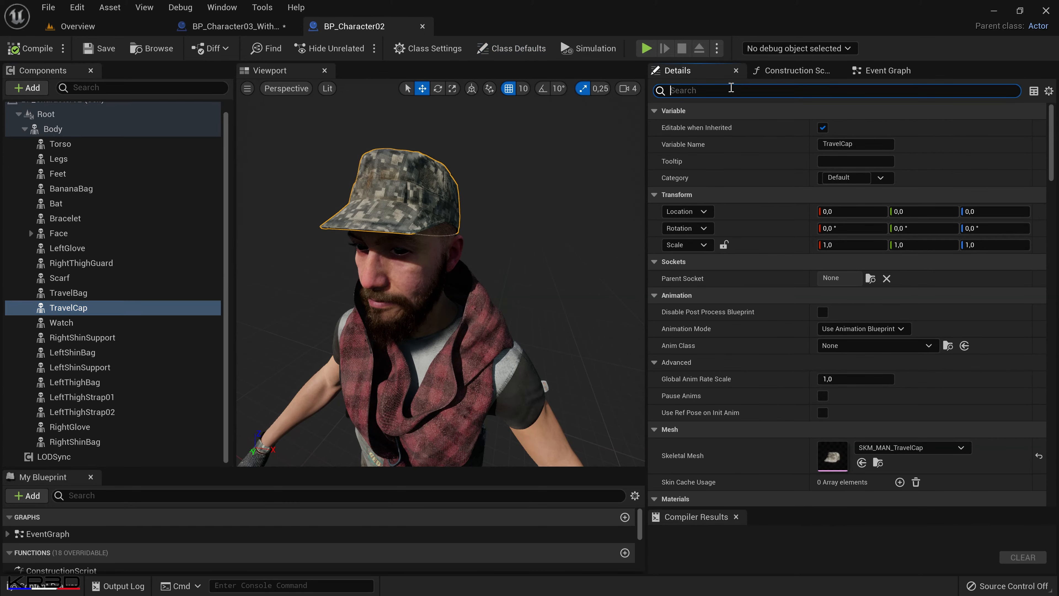
pyautogui.write('visib')
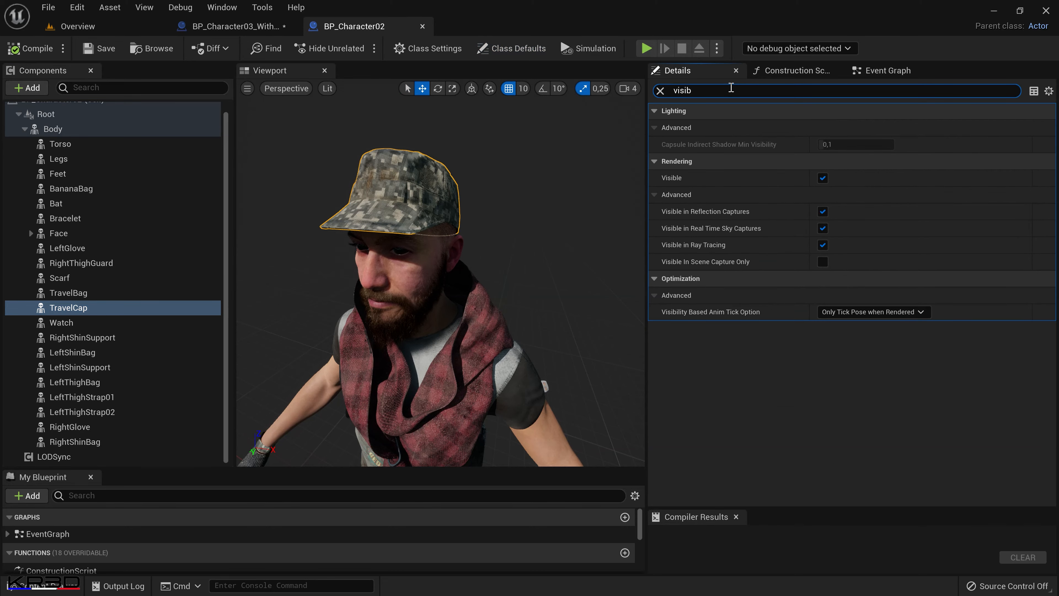
pyautogui.click(823, 177)
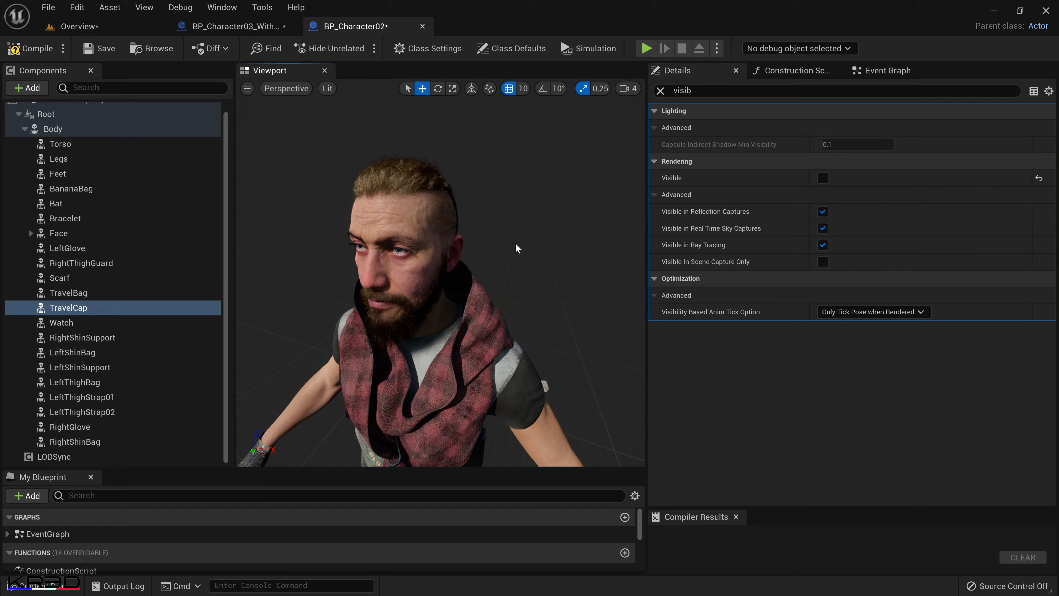
pyautogui.scroll(-8, 543, 251)
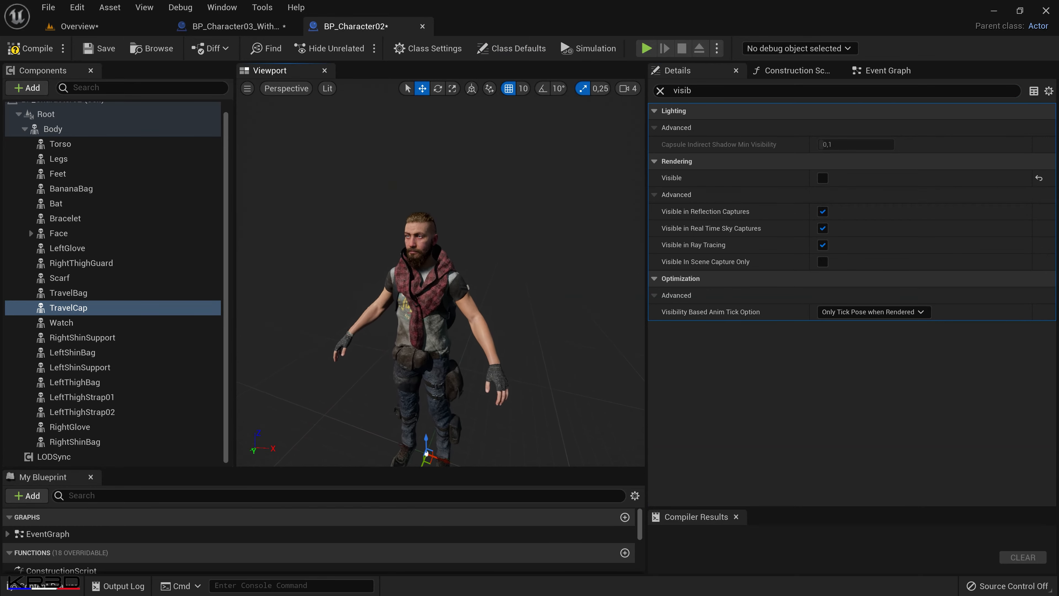
pyautogui.moveTo(543, 251); pyautogui.dragTo(538, 313, button='middle')
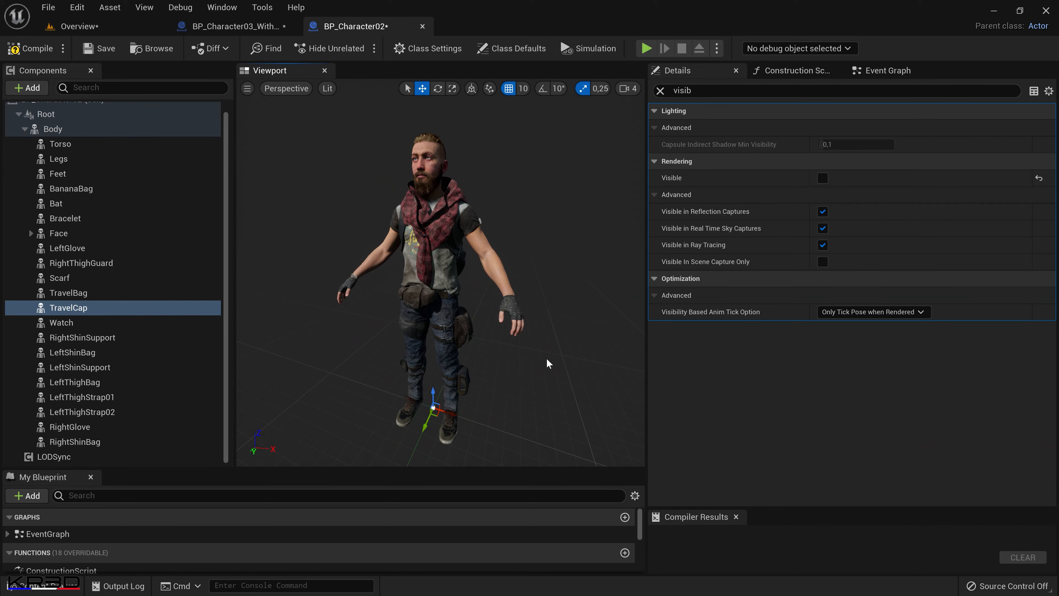
# Save the BP_Character03_WithCap and BP_Character02 blueprints and close both of their editors.
pyautogui.click(75, 25)
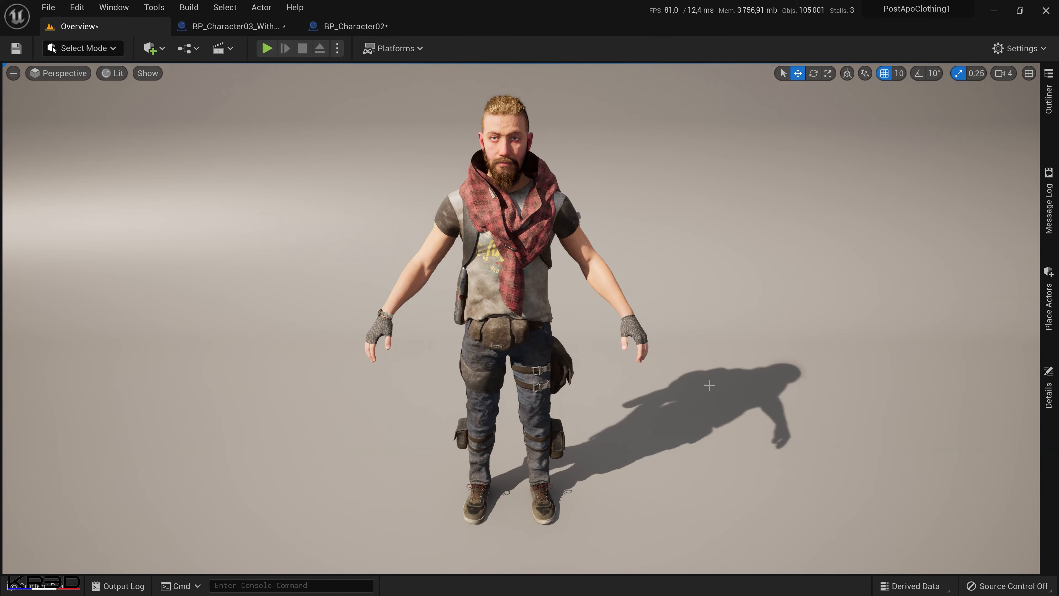
pyautogui.click(233, 26)
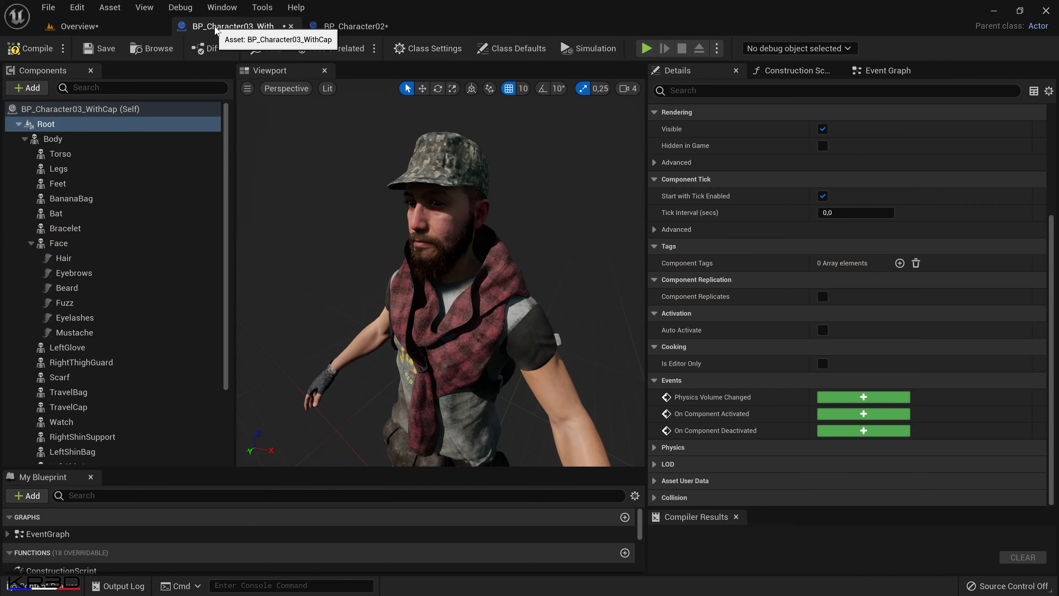
pyautogui.click(104, 50)
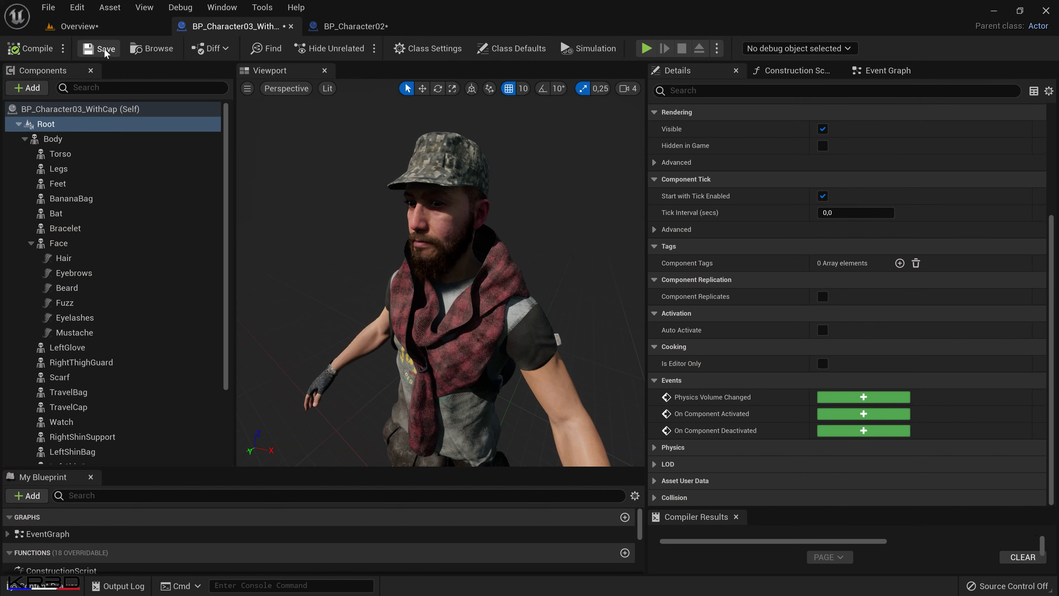
pyautogui.click(290, 26)
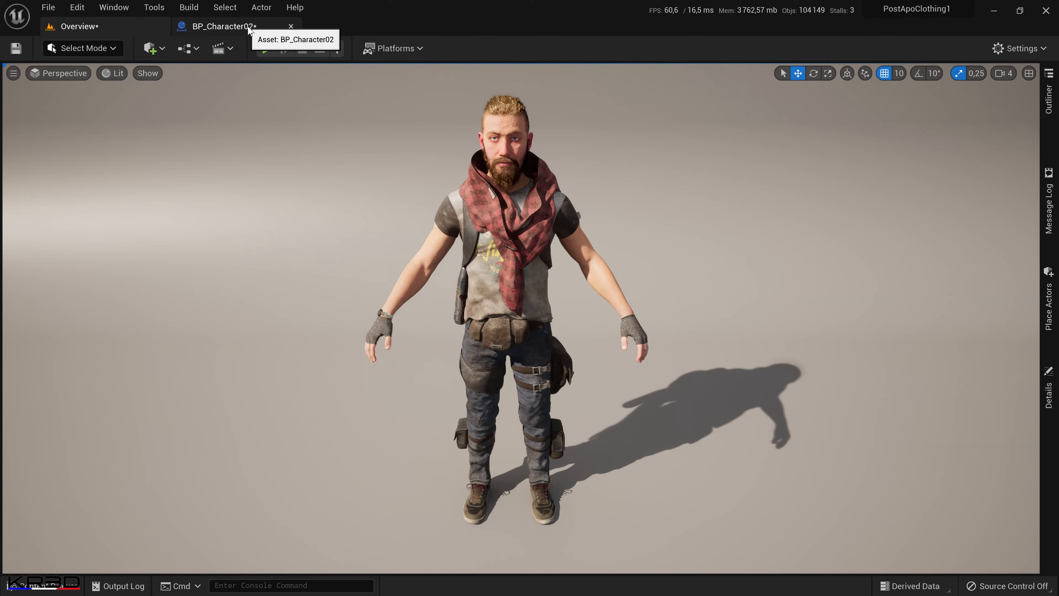
pyautogui.click(273, 28)
pyautogui.click(105, 48)
pyautogui.click(291, 26)
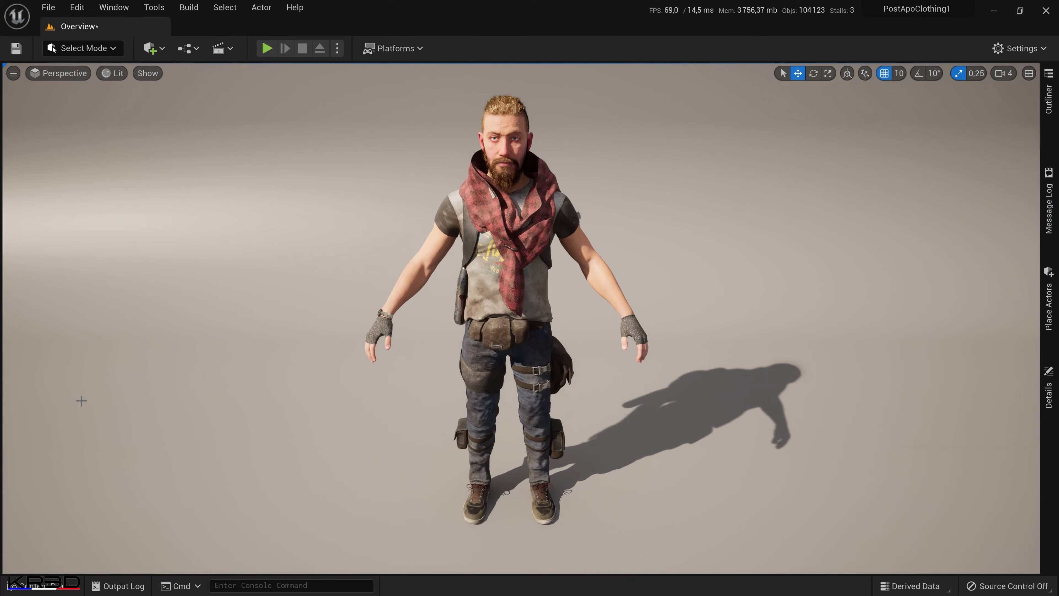
# Place BP_Character03_WithCap from the Character01 folder in the Overview level beside the bareheaded character.
pyautogui.click(51, 593)
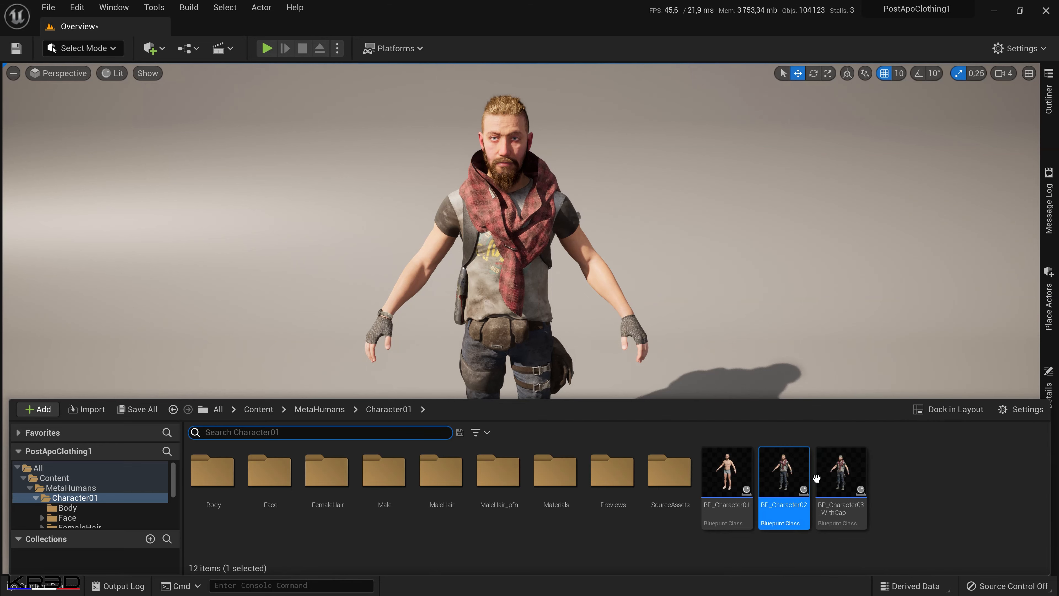
pyautogui.click(847, 486)
pyautogui.moveTo(847, 486); pyautogui.dragTo(665, 492)
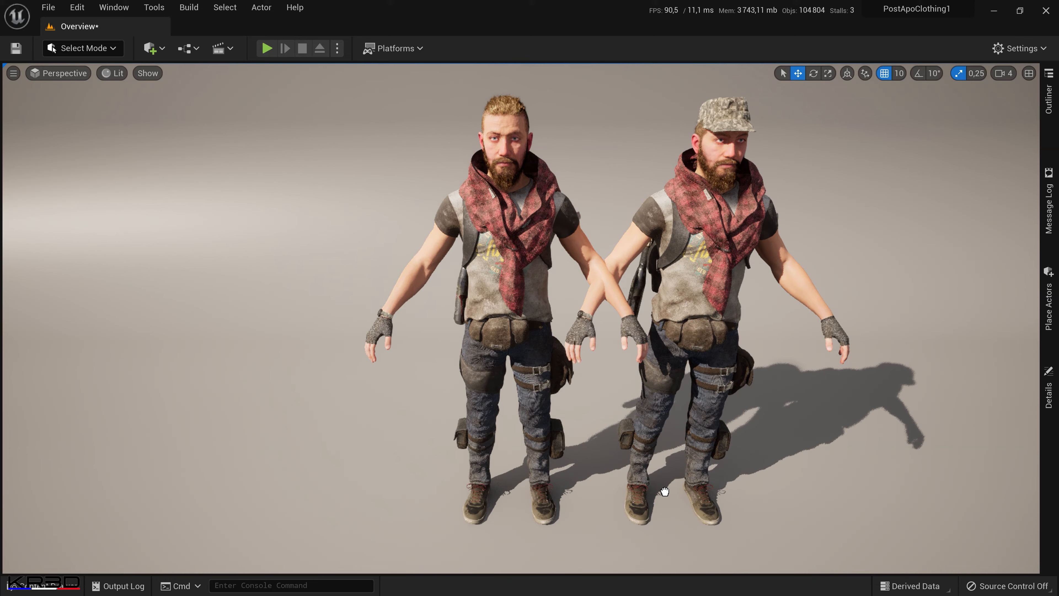
# Move the bareheaded and capped characters sideways in the level so they stand apart, and clear the selection.
pyautogui.click(511, 361)
pyautogui.moveTo(531, 492); pyautogui.dragTo(418, 472)
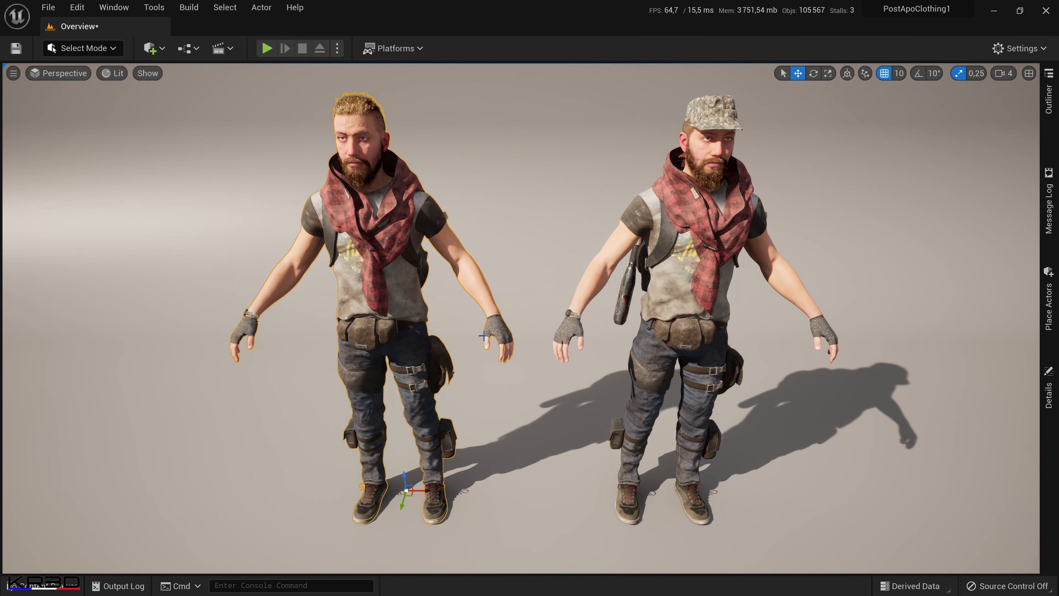
pyautogui.keyDown('ctrl'); pyautogui.click(681, 343); pyautogui.keyUp('ctrl')
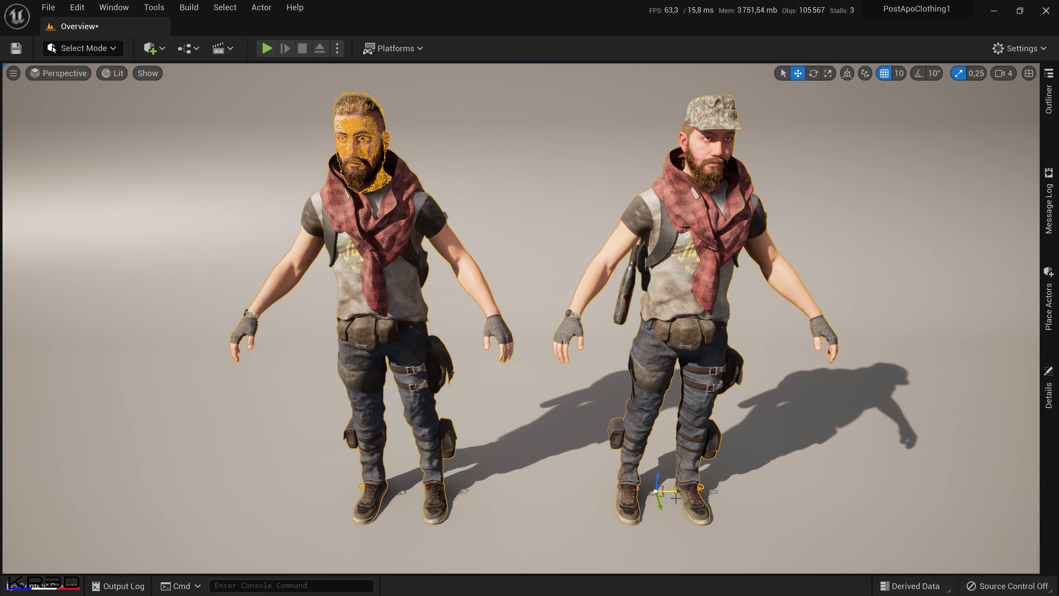
pyautogui.moveTo(677, 488); pyautogui.dragTo(655, 489)
pyautogui.click(793, 469)
pyautogui.press('Escape')
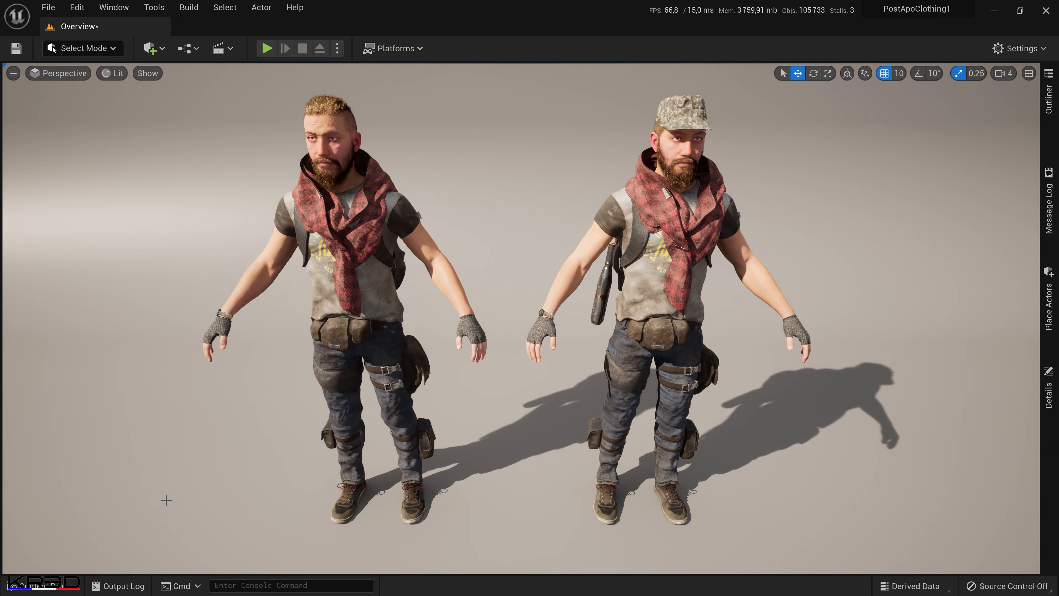
# Force-delete the BP_Character01 blueprint from the Character01 folder.
pyautogui.click(44, 585)
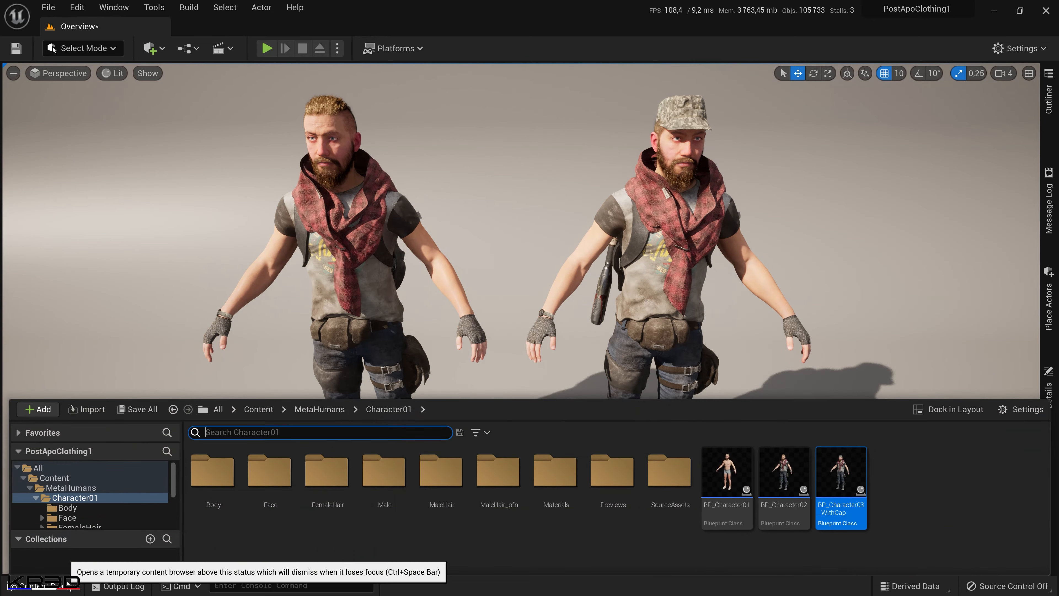
pyautogui.click(742, 498)
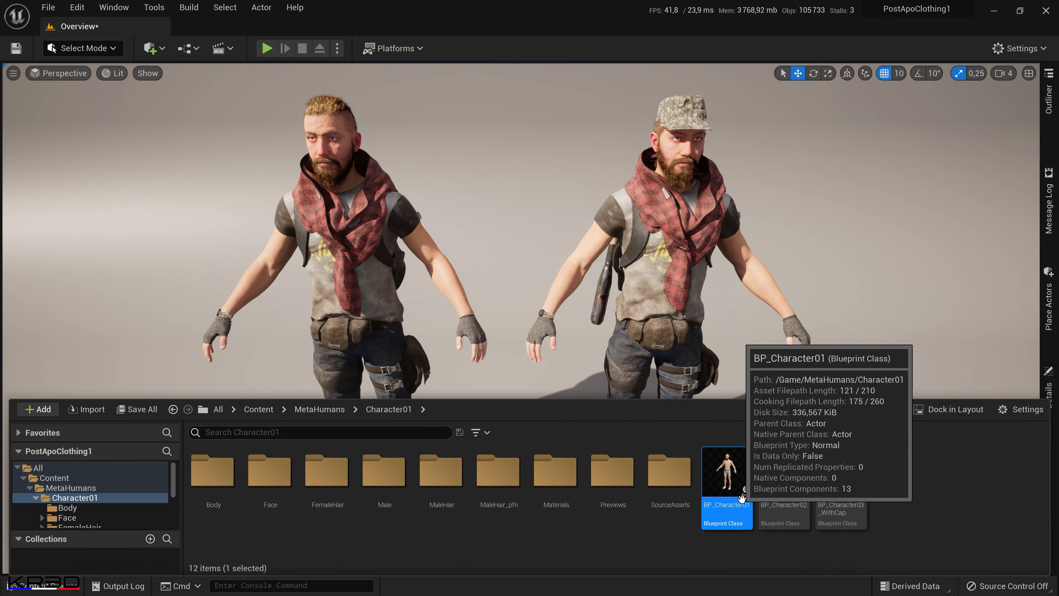
pyautogui.press('Delete')
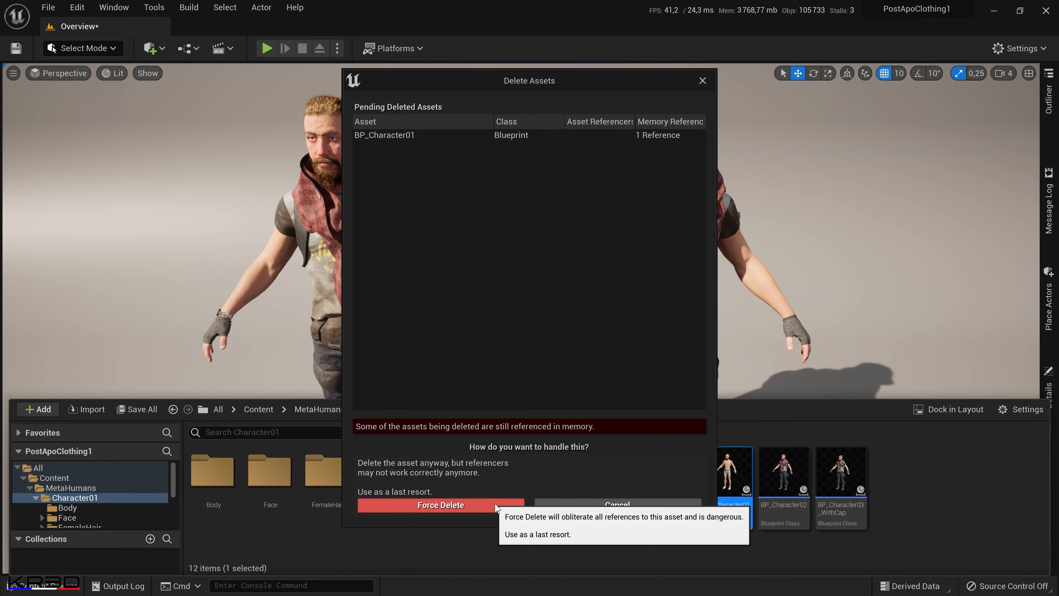
pyautogui.click(496, 506)
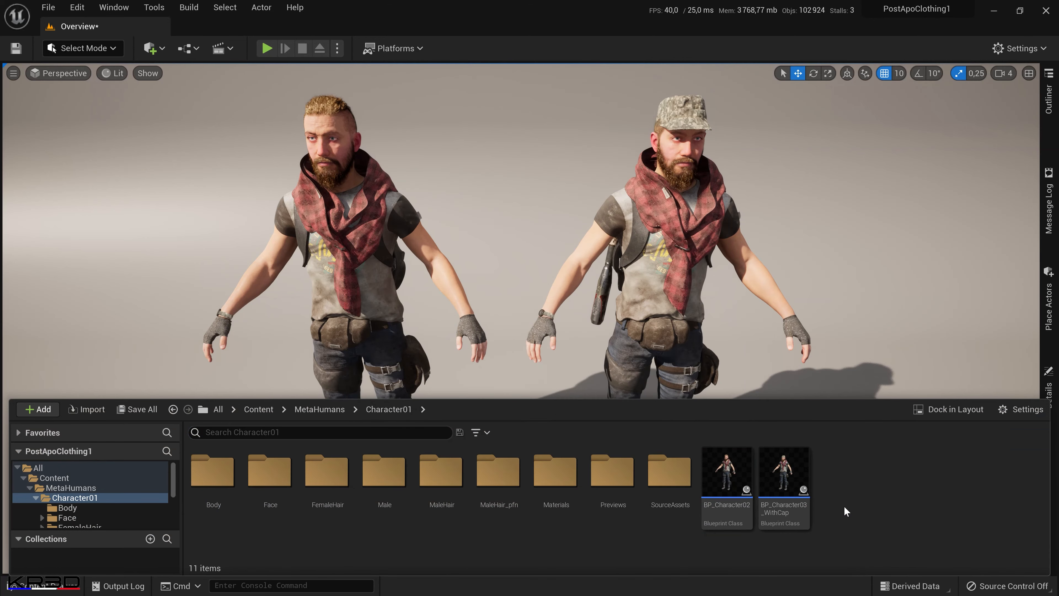
# Switch the level viewport to the CineCameraActor view.
pyautogui.click(482, 261)
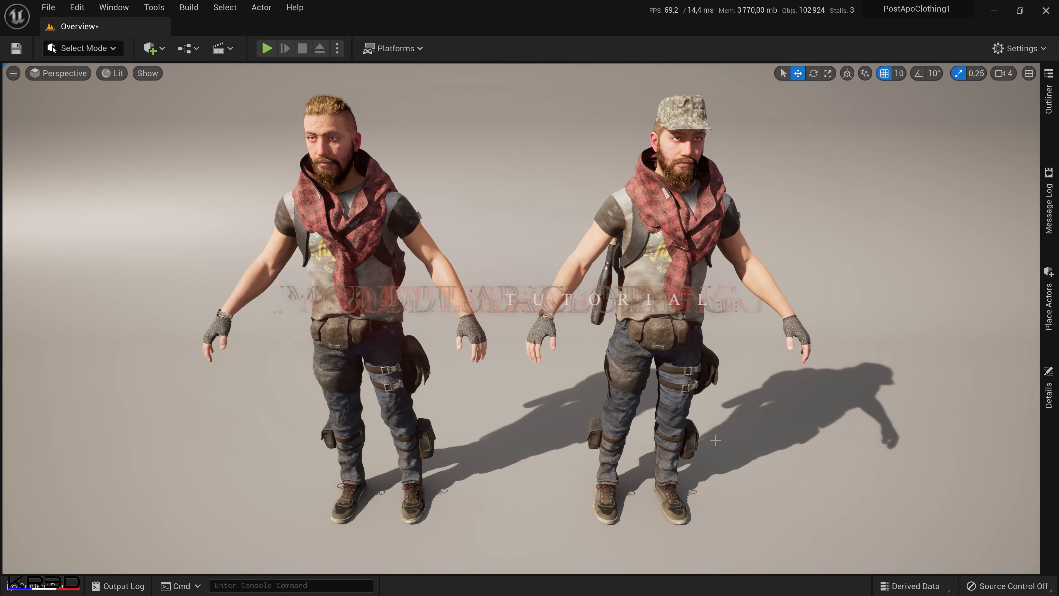
pyautogui.click(85, 74)
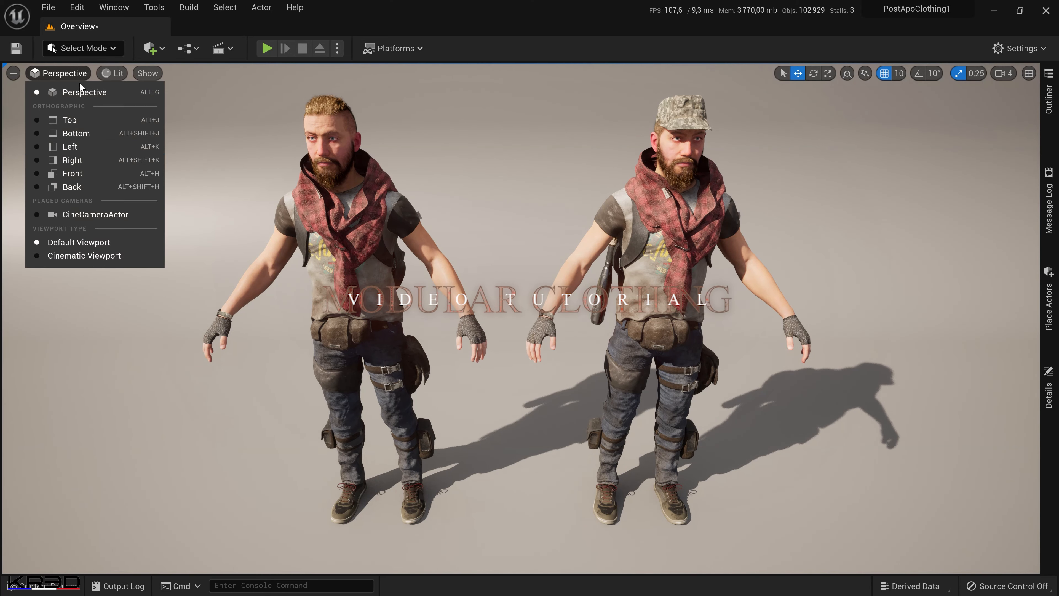
pyautogui.click(96, 214)
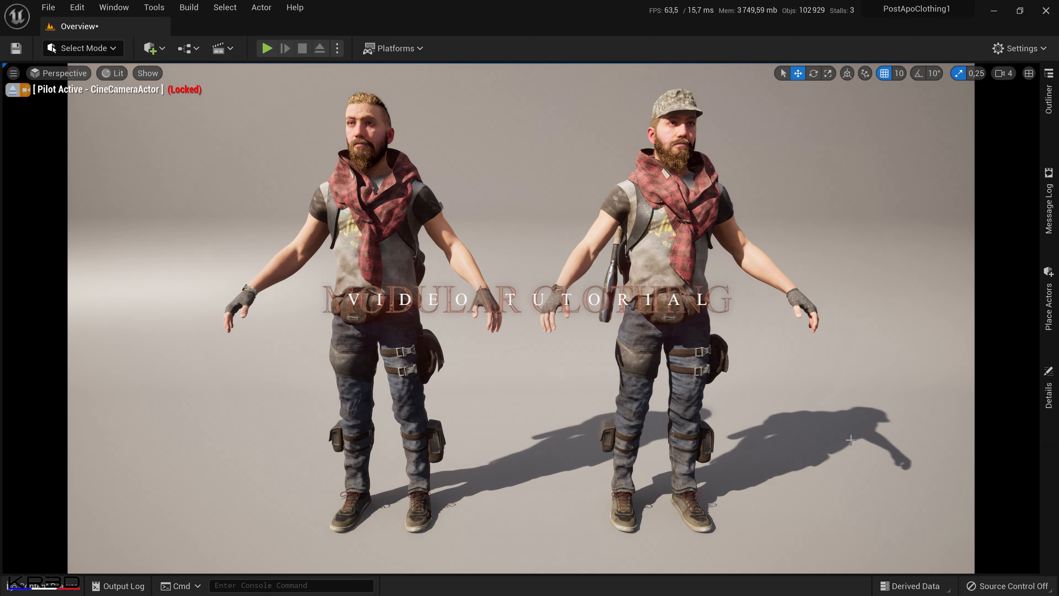
# Duplicate the BP_Character02 blueprint in the Character01 folder and open the copy for editing.
pyautogui.click(40, 585)
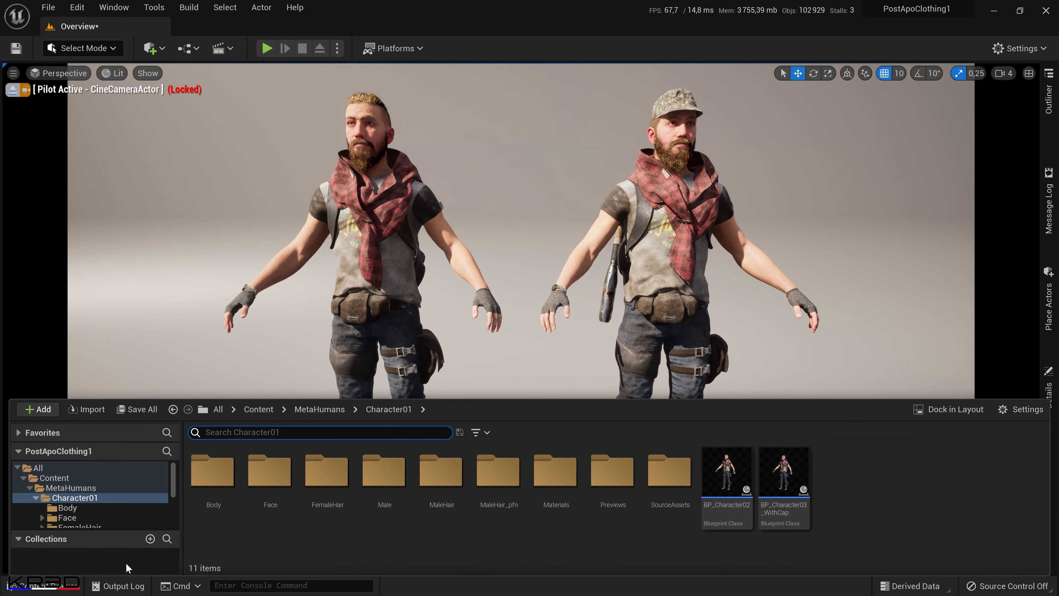
pyautogui.rightClick(734, 489)
pyautogui.click(780, 242)
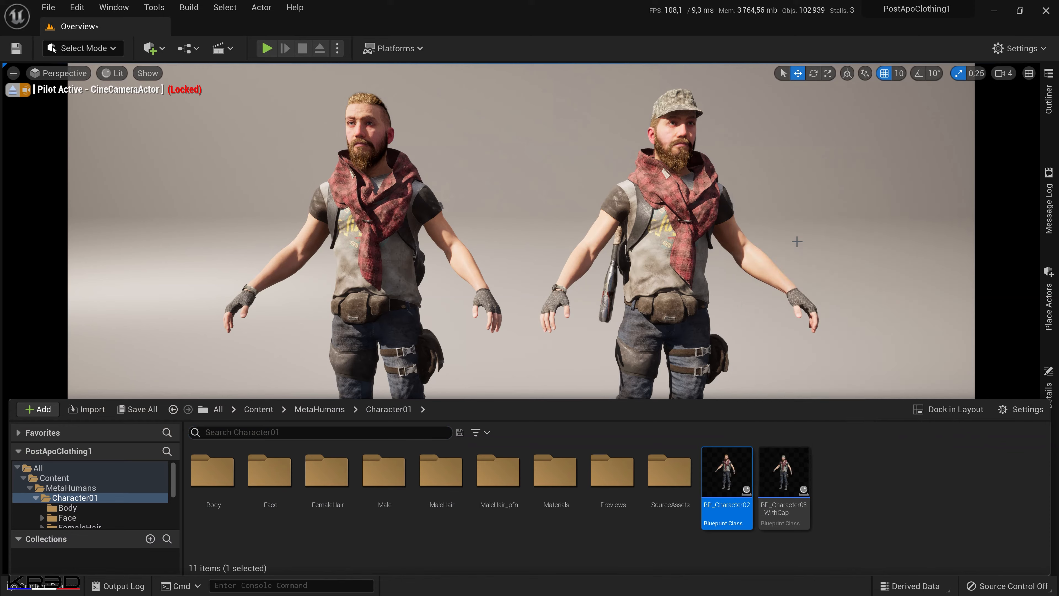
pyautogui.click(783, 473)
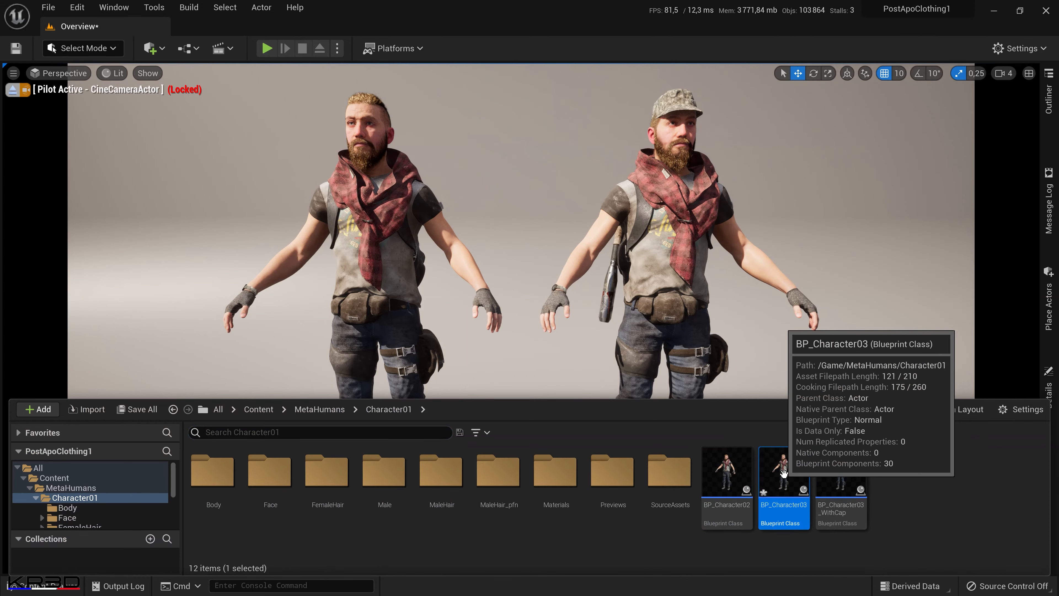
pyautogui.doubleClick(784, 475)
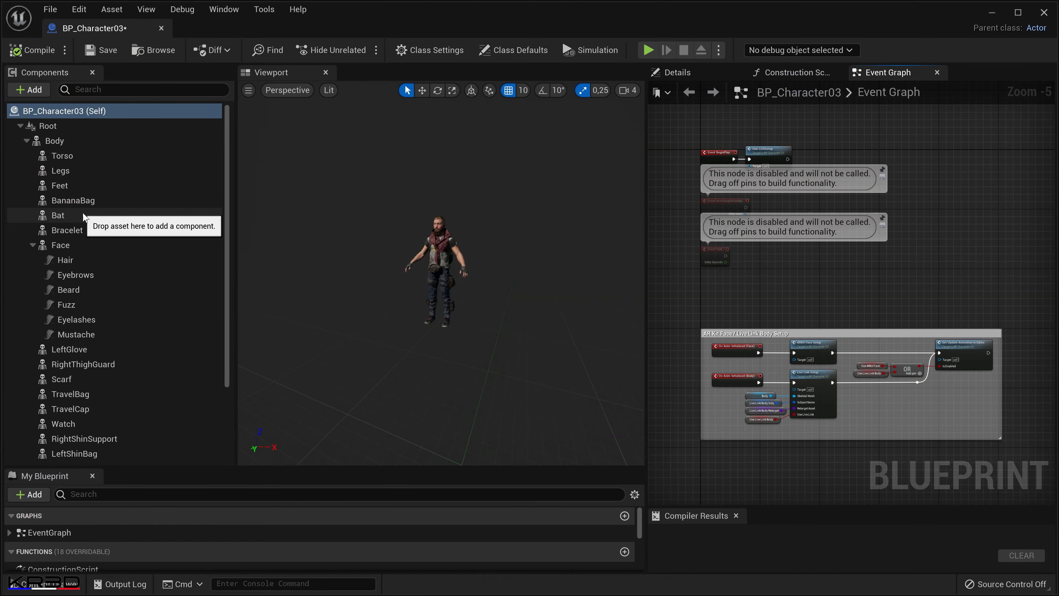
# Turn off the Visible property of the Scarf component in the duplicated blueprint, filtering the details by "visib".
pyautogui.scroll(6, 465, 410)
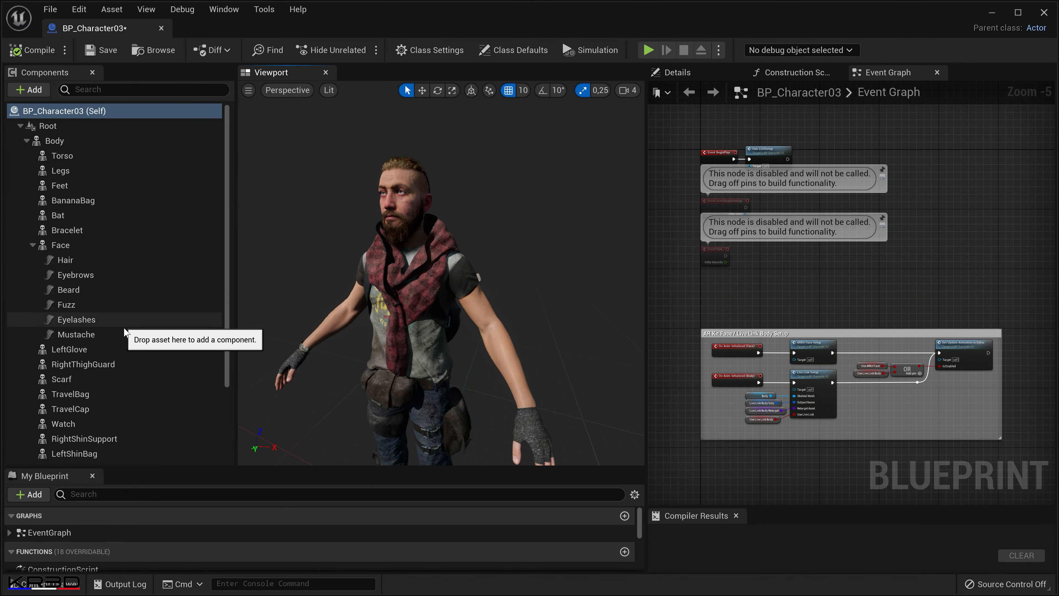
pyautogui.scroll(-5, 125, 332)
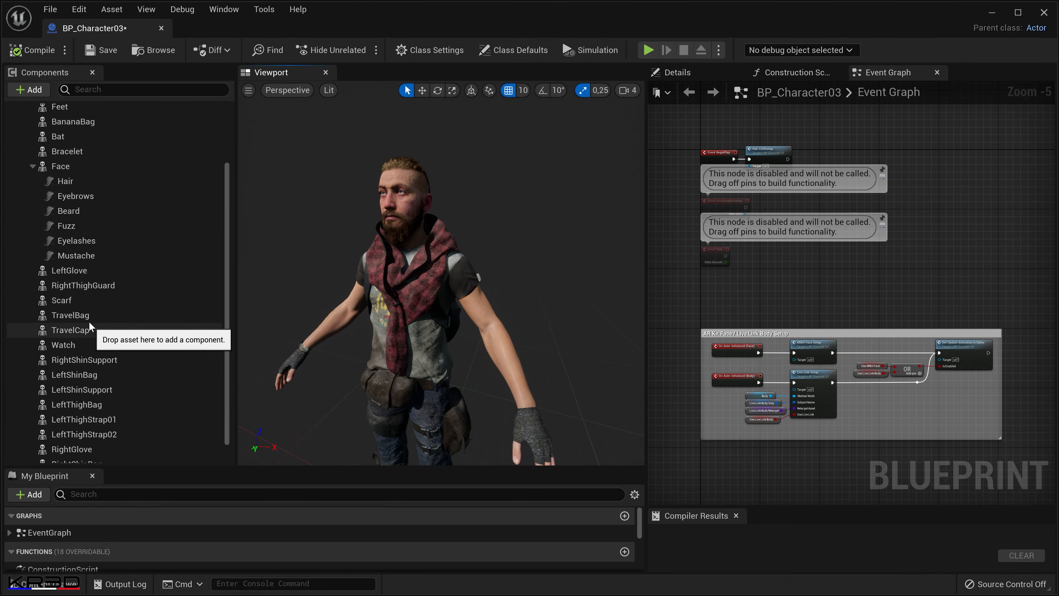
pyautogui.click(80, 300)
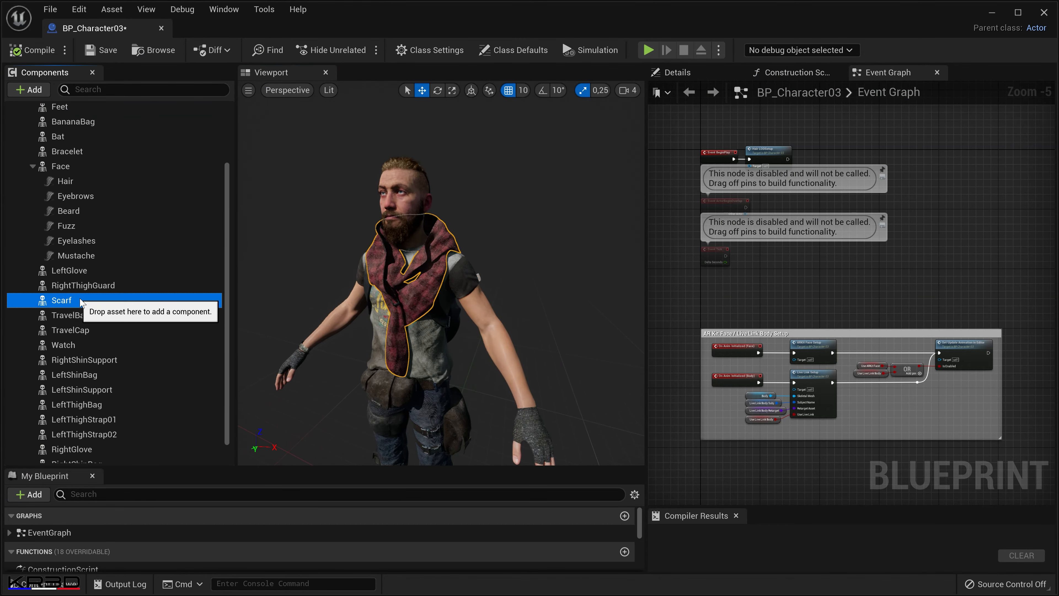
pyautogui.click(700, 73)
pyautogui.click(766, 92)
pyautogui.write('visib')
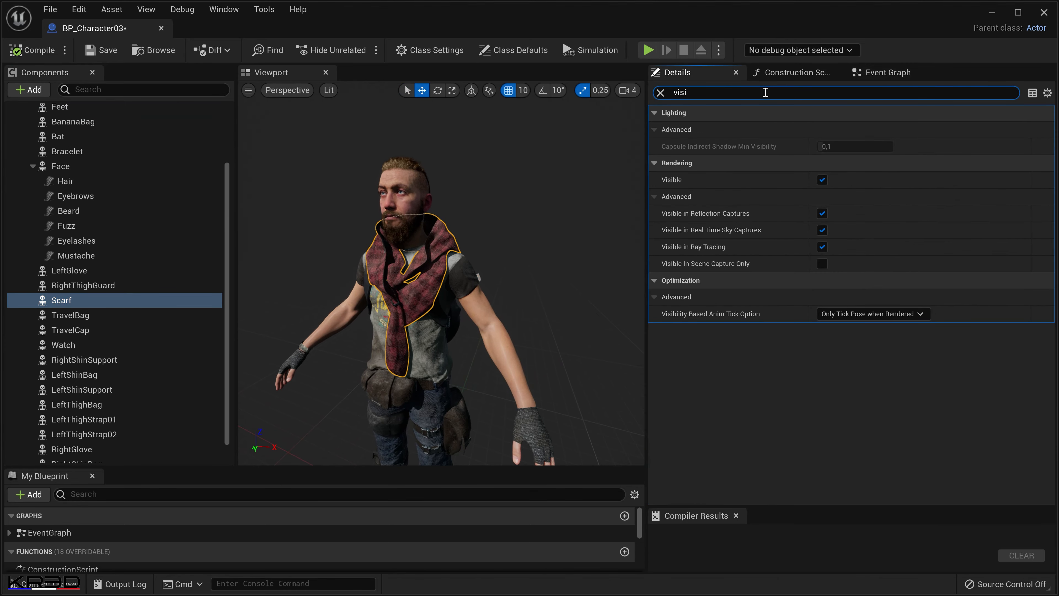
pyautogui.click(822, 180)
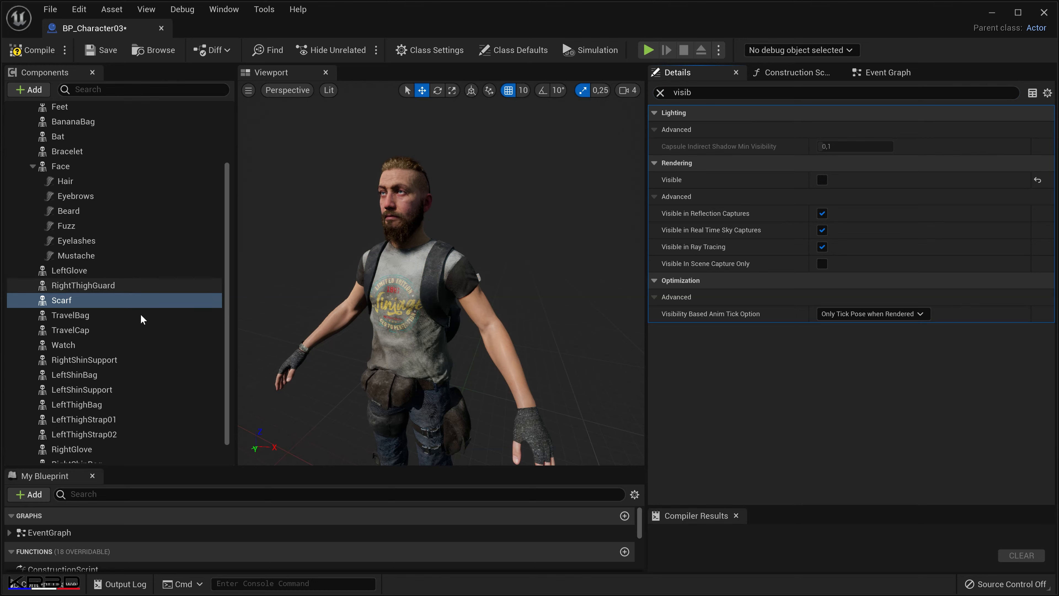
# Turn off the Visible property of the duplicated blueprint's TravelBag component.
pyautogui.scroll(-1, 131, 388)
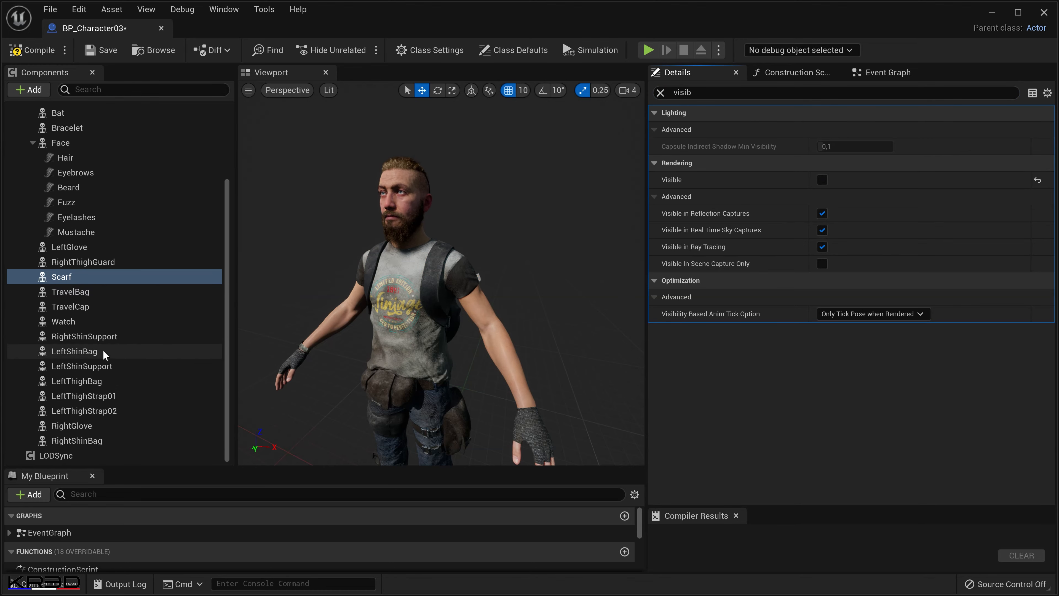
pyautogui.click(87, 292)
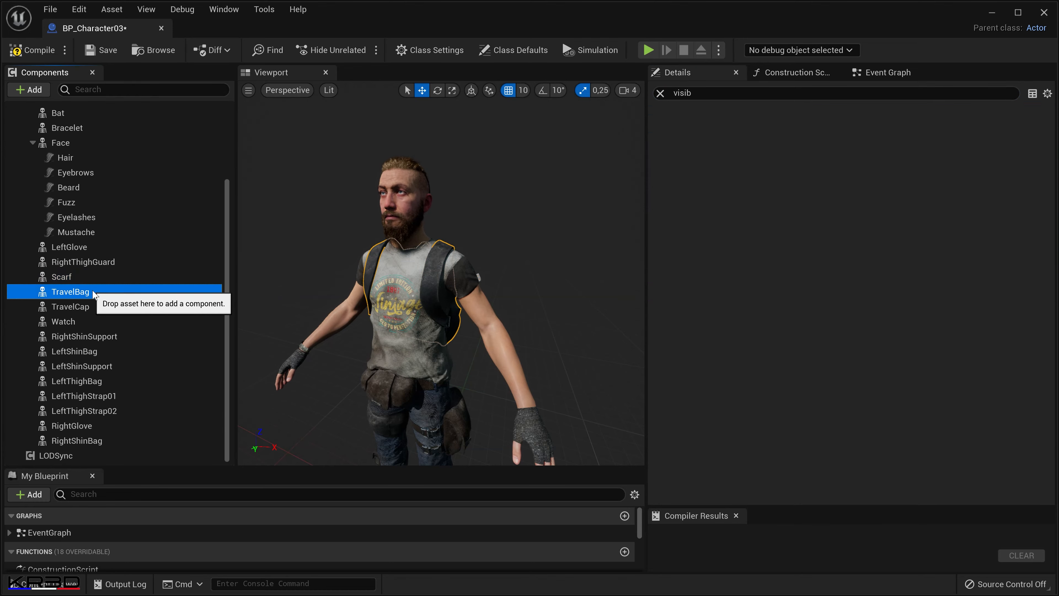
pyautogui.click(824, 183)
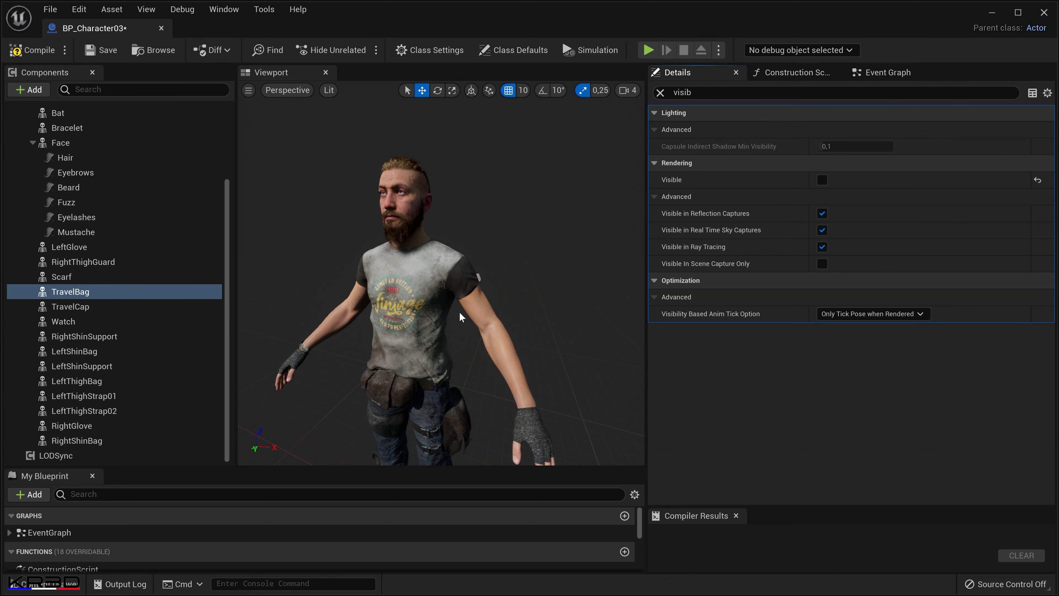
# Rename the duplicated blueprint to BP_Character01 and save it.
pyautogui.click(46, 585)
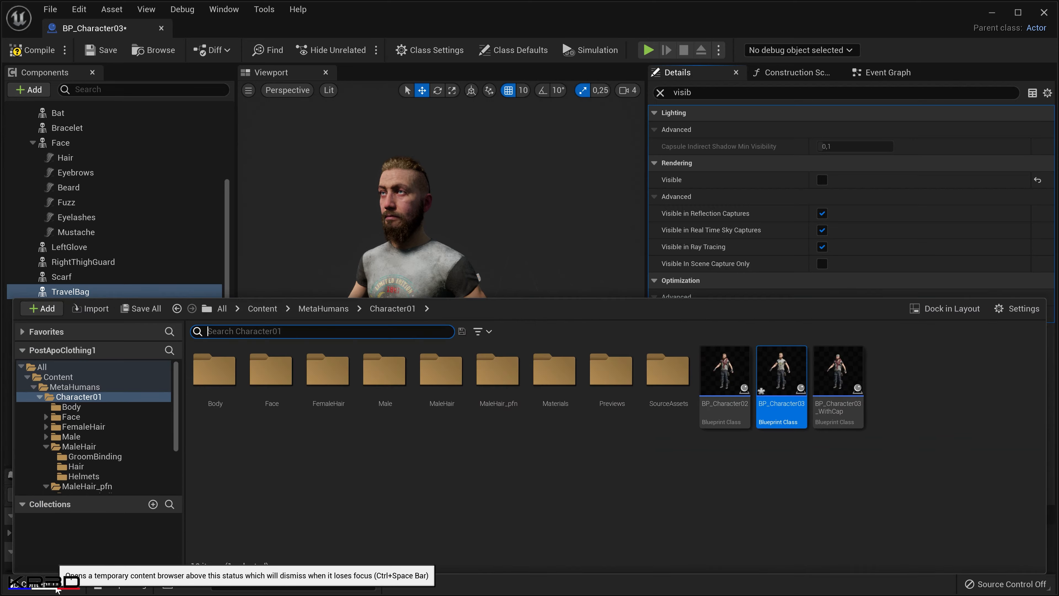
pyautogui.click(790, 407)
pyautogui.click(789, 403)
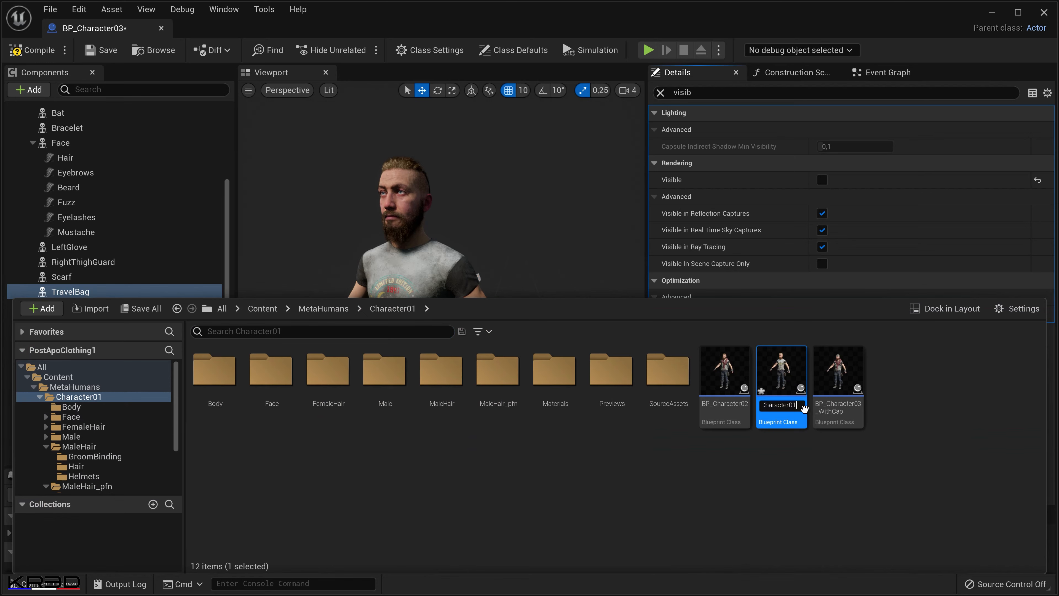
pyautogui.write('BP_Character01')
pyautogui.press('Return')
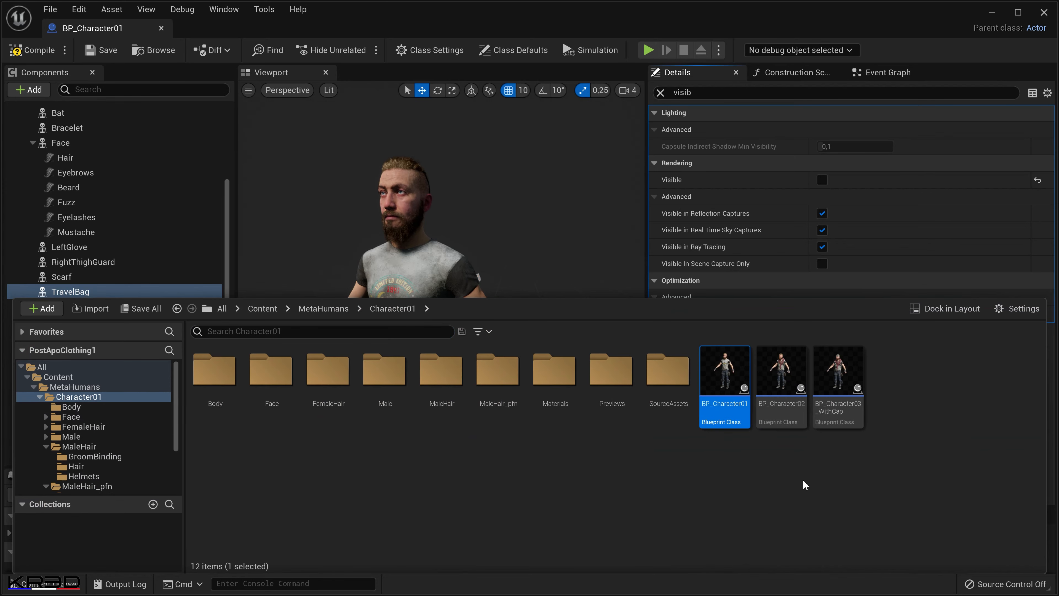
pyautogui.click(101, 49)
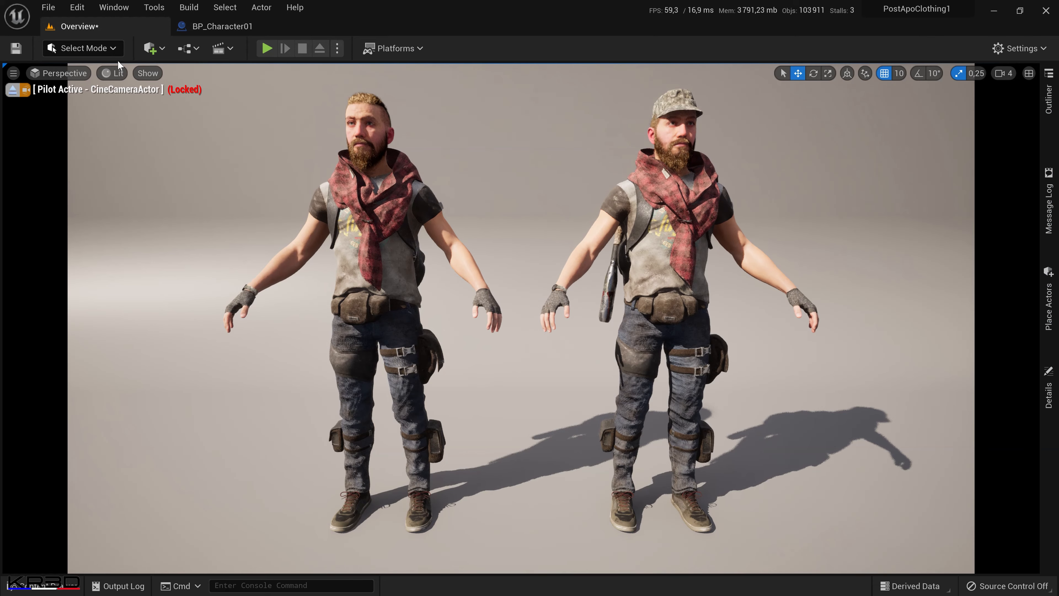
# Place BP_Character01 in the Overview level between the two existing characters.
pyautogui.click(72, 582)
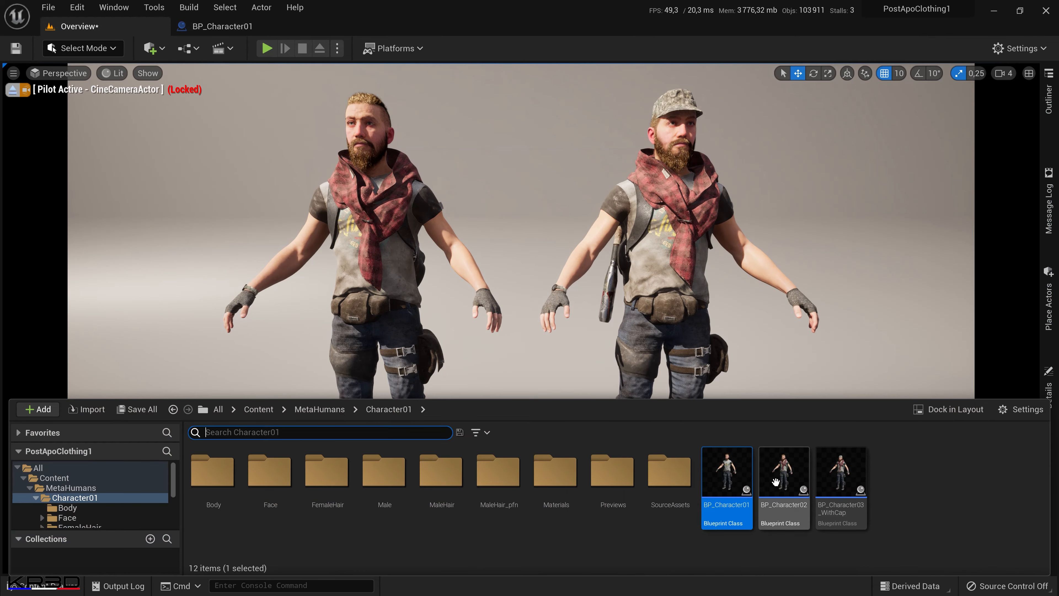
pyautogui.moveTo(727, 484); pyautogui.dragTo(496, 519)
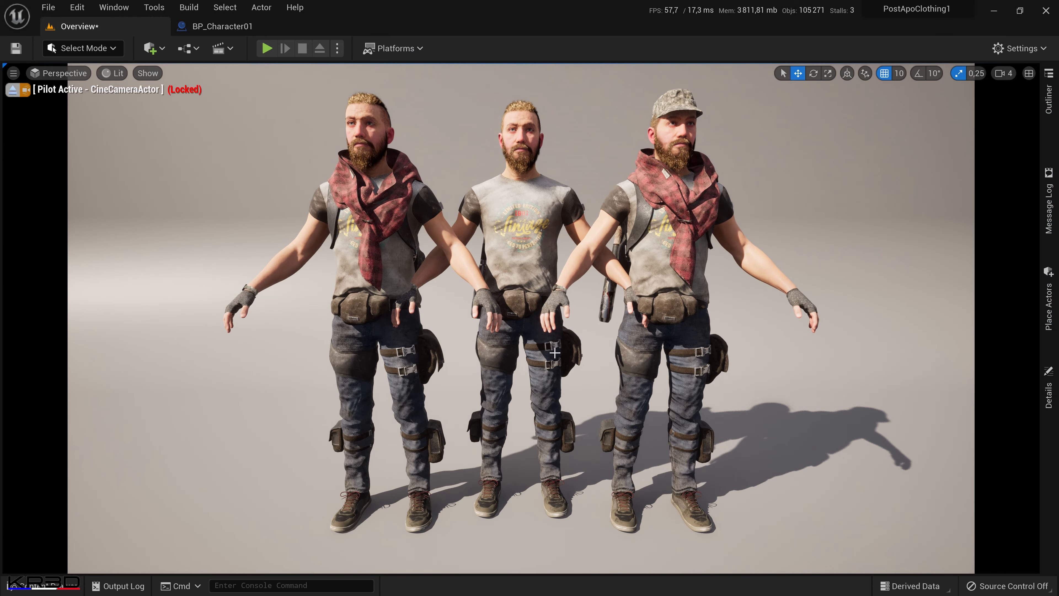
# Move BP_Character01 back so it stands behind and between the two front characters, and deselect it.
pyautogui.click(553, 362)
pyautogui.moveTo(520, 502); pyautogui.dragTo(517, 450)
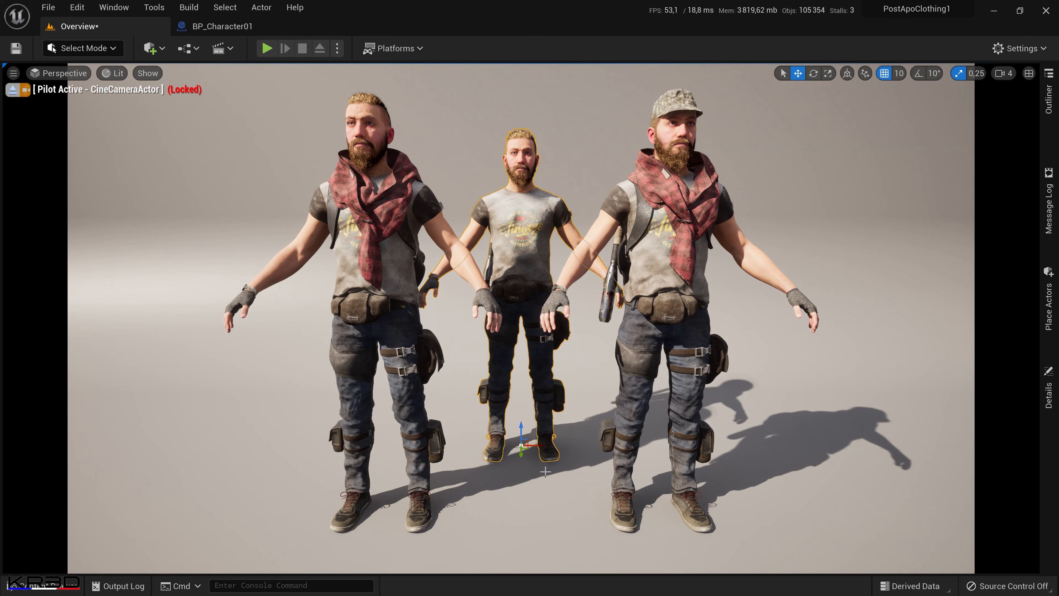
pyautogui.click(662, 491)
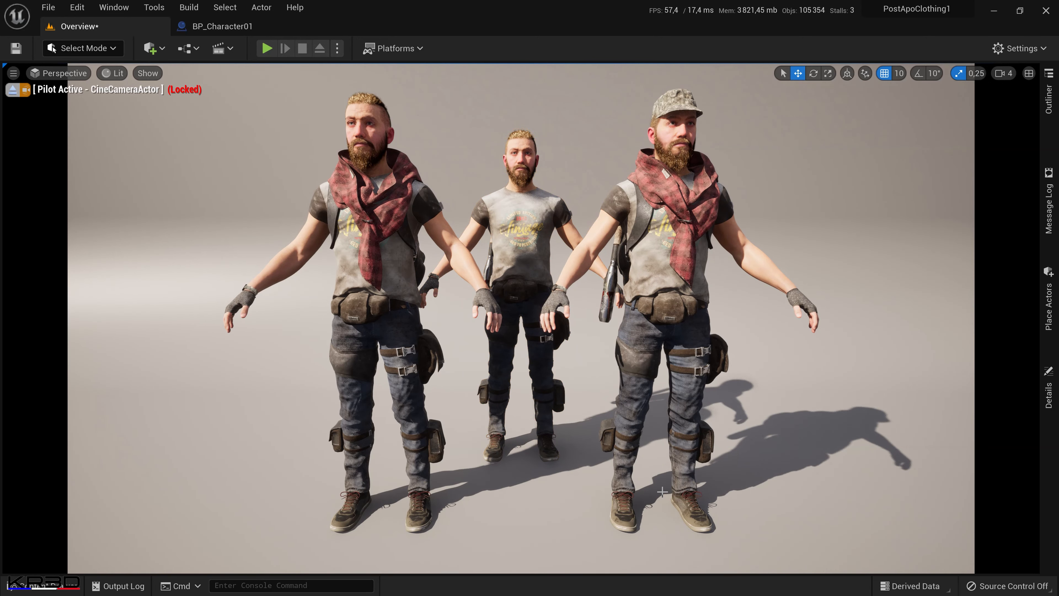
# Open the duplicated blueprint BP_Character04 for editing.
pyautogui.hotkey('ctrl', 'space')
pyautogui.click(858, 506)
pyautogui.doubleClick(864, 507)
pyautogui.click(292, 27)
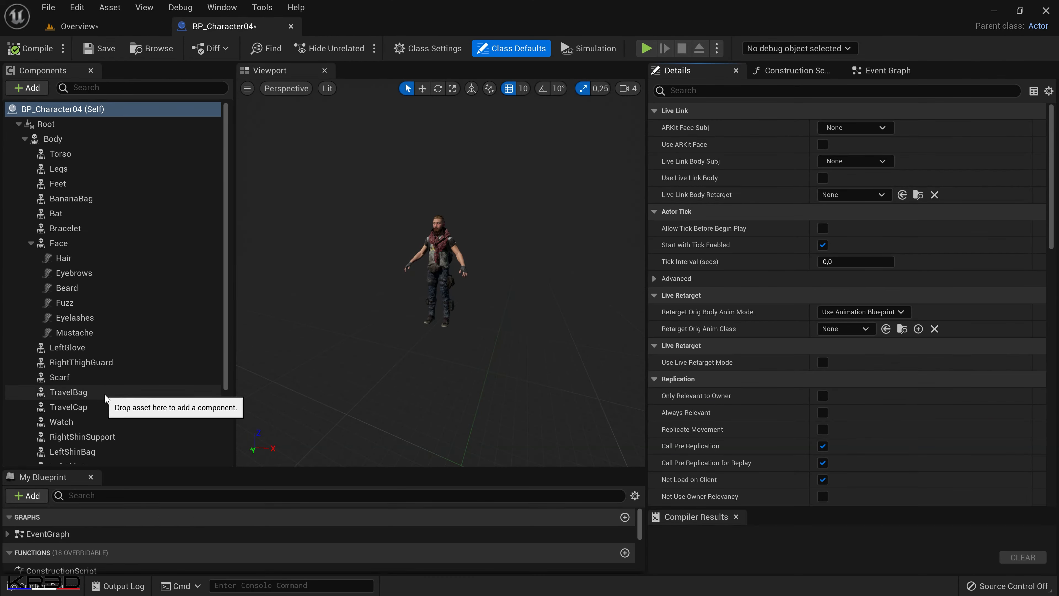
# Turn off the Visible property of the Torso and Scarf components in BP_Character04, filtering the details by "visi".
pyautogui.scroll(5, 446, 259)
pyautogui.click(452, 263)
pyautogui.click(716, 90)
pyautogui.write('visi')
pyautogui.press('Return')
pyautogui.click(822, 177)
pyautogui.click(59, 377)
pyautogui.click(823, 177)
pyautogui.click(69, 391)
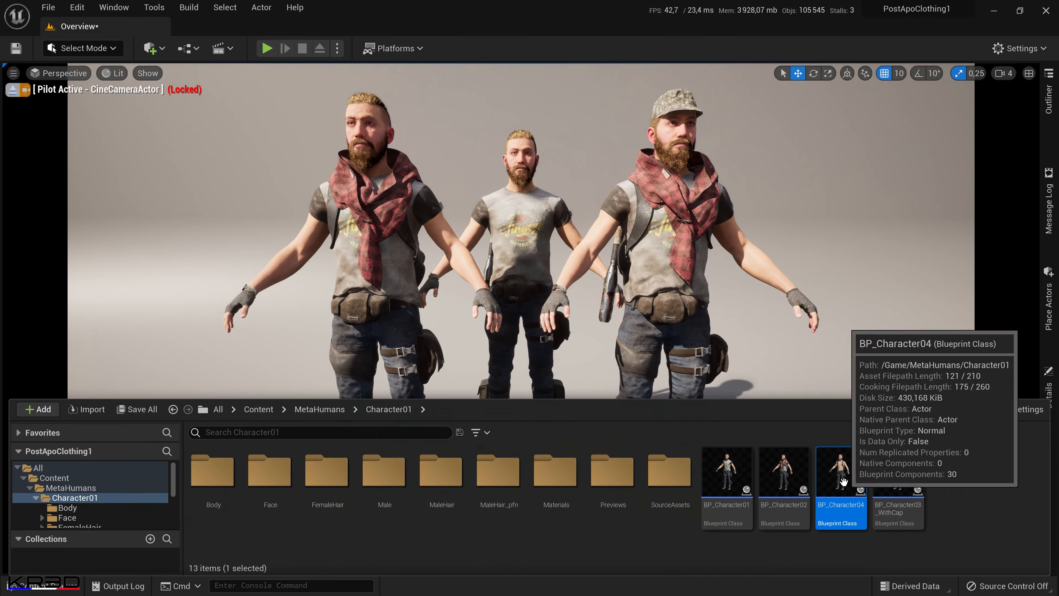
# Place BP_Character04 in the Overview level's back row, beside the scarfed character without a cap.
pyautogui.moveTo(840, 504); pyautogui.dragTo(373, 427)
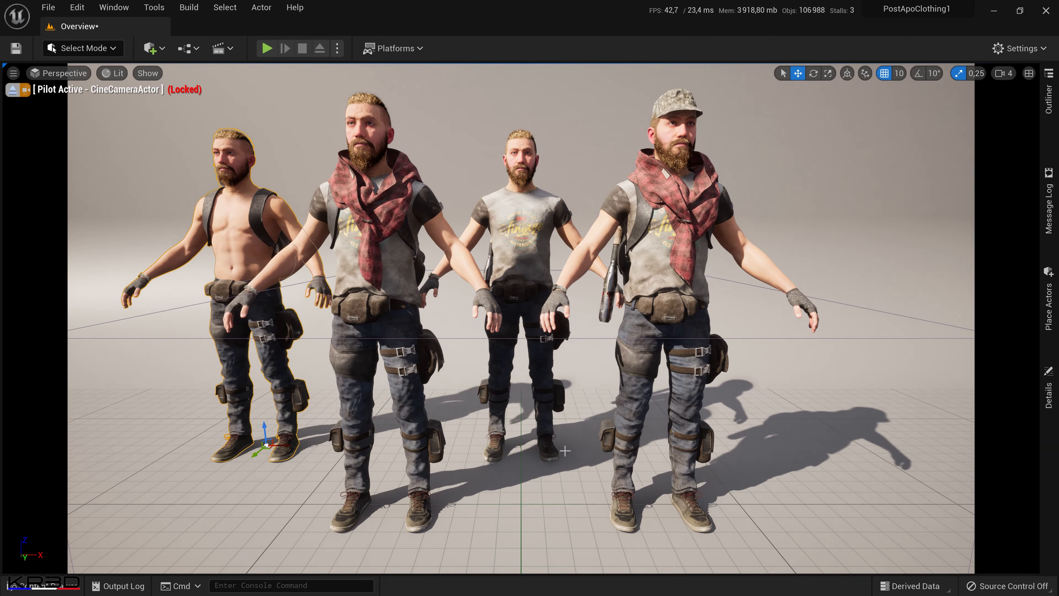
pyautogui.press('g')
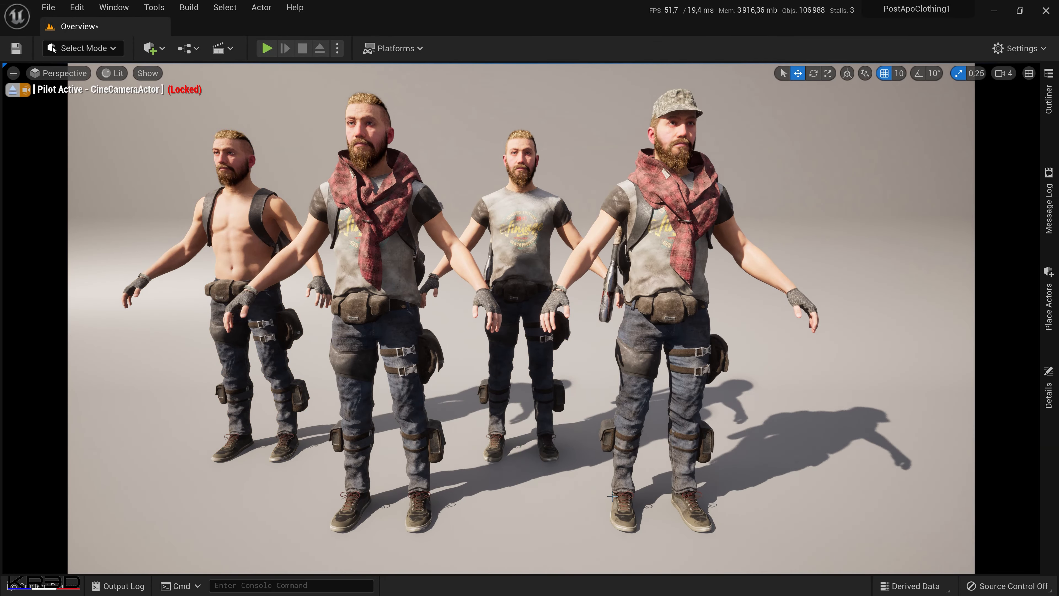
# Duplicate the BP_Character04 blueprint as BP_Character05.
pyautogui.click(69, 584)
pyautogui.rightClick(844, 486)
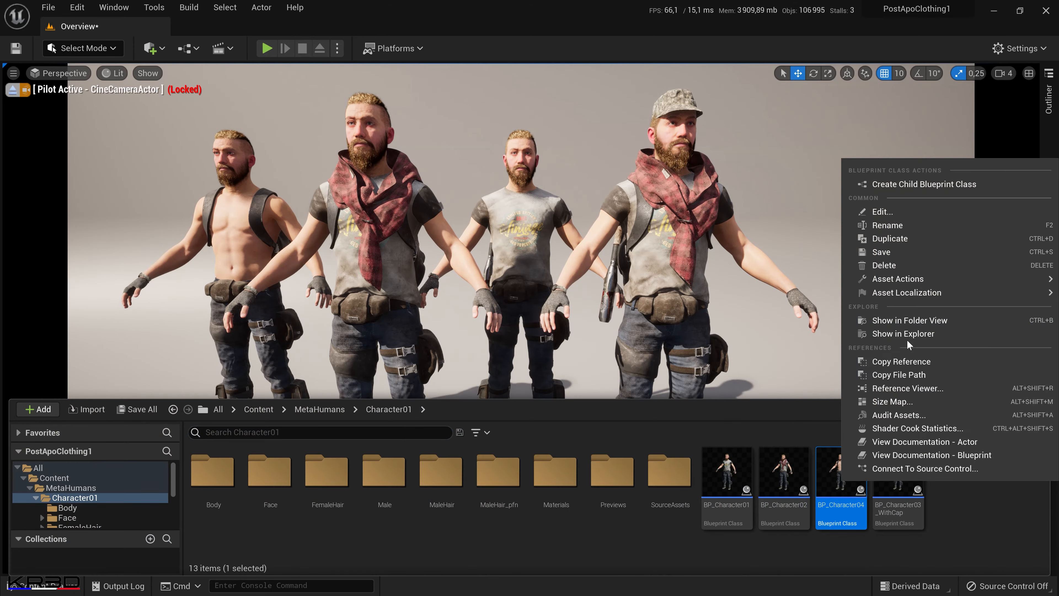
pyautogui.click(890, 237)
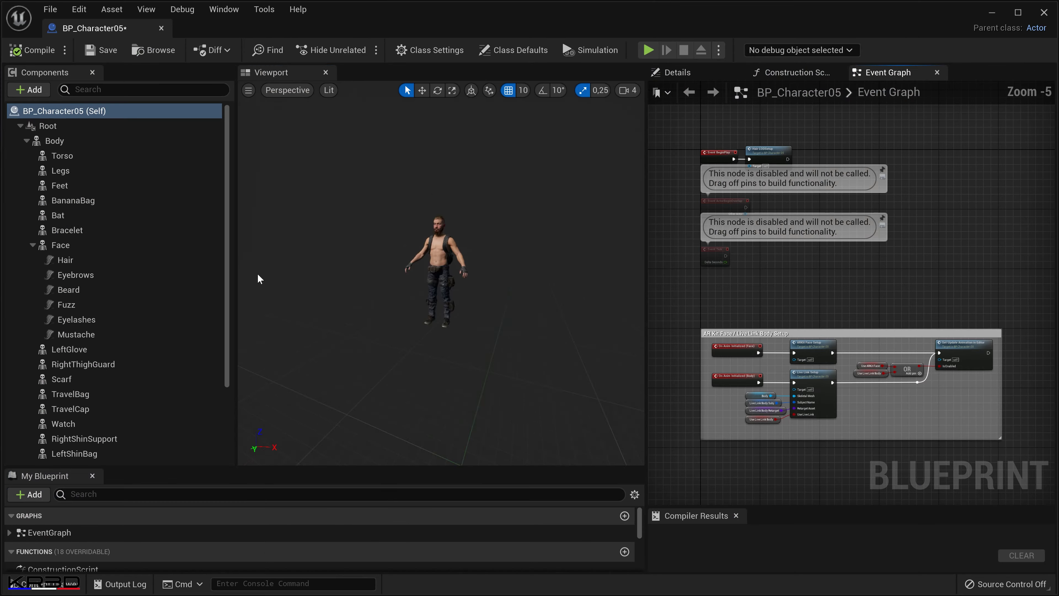
# Turn off the Visible property of BP_Character05's TravelBag and LeftGlove components, filtering the details by "visible".
pyautogui.click(70, 394)
pyautogui.click(738, 92)
pyautogui.write('visible')
pyautogui.click(822, 129)
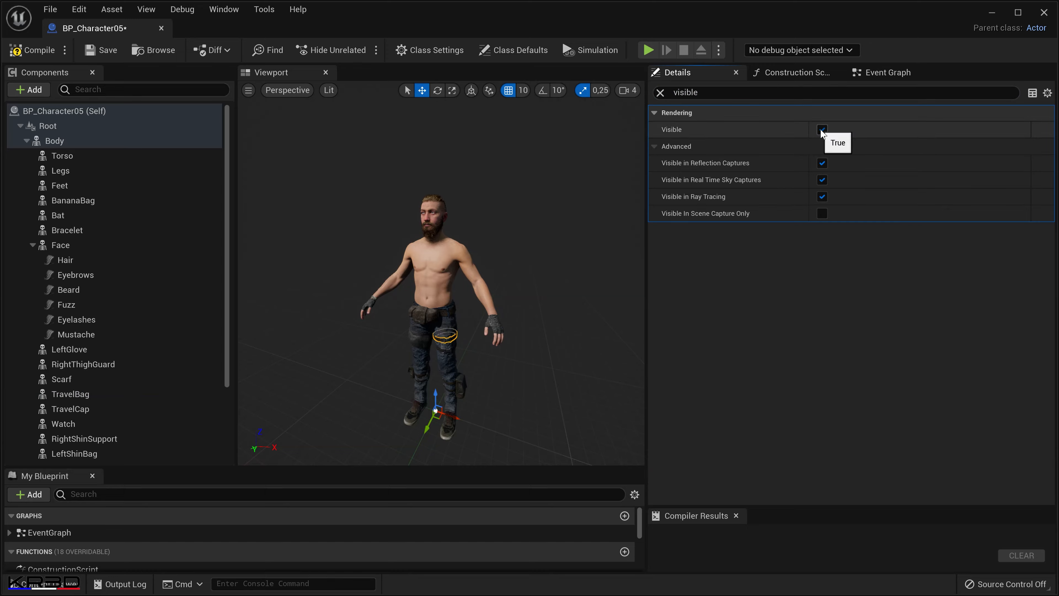
pyautogui.click(494, 327)
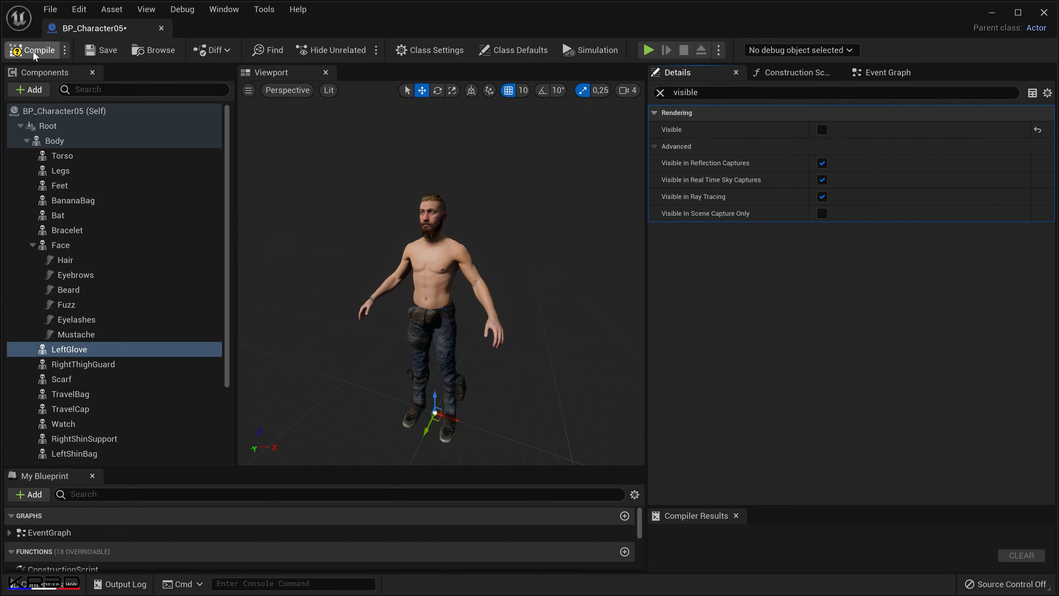
# Compile BP_Character05 and stop piloting the CineCameraActor in the Overview level.
pyautogui.click(33, 50)
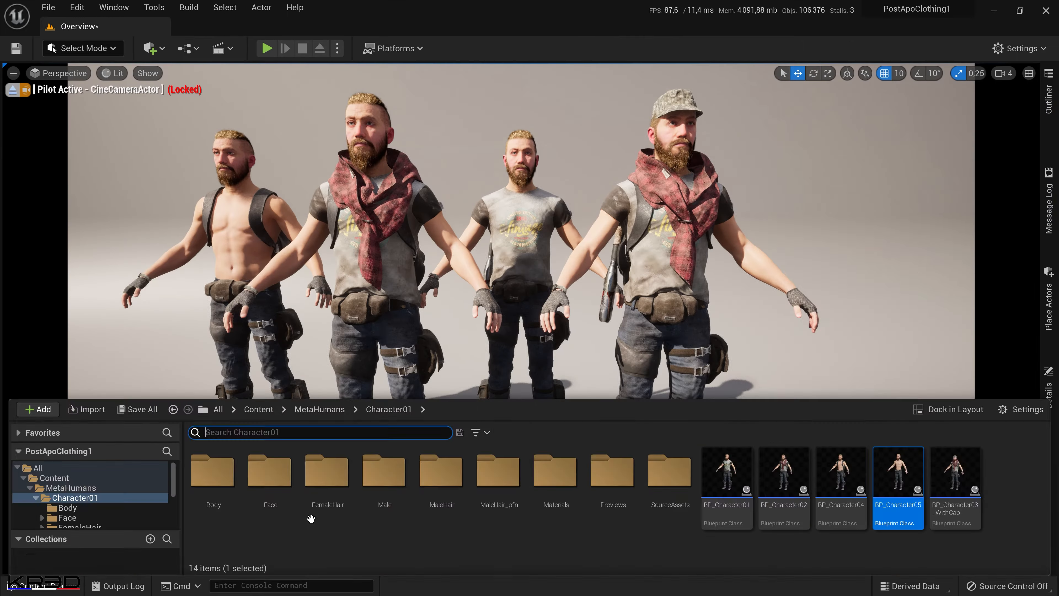
pyautogui.click(12, 89)
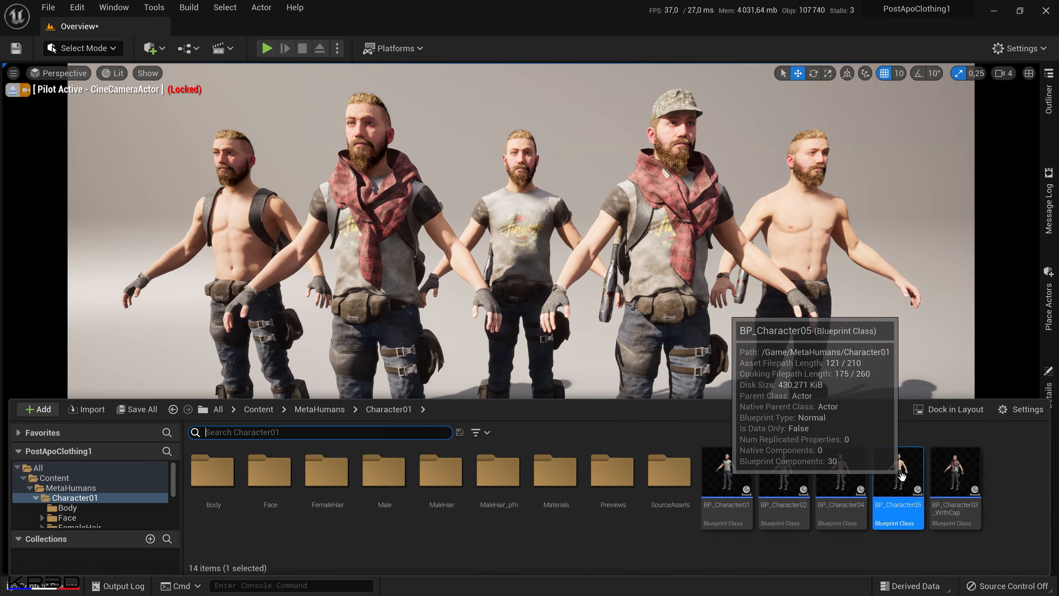
# Turn off the Visible property of the Bat component in BP_Character05, filtering the details by "visible", and save the blueprint.
pyautogui.doubleClick(902, 477)
pyautogui.click(59, 217)
pyautogui.click(684, 74)
pyautogui.click(772, 94)
pyautogui.write('visible')
pyautogui.click(822, 131)
pyautogui.click(111, 54)
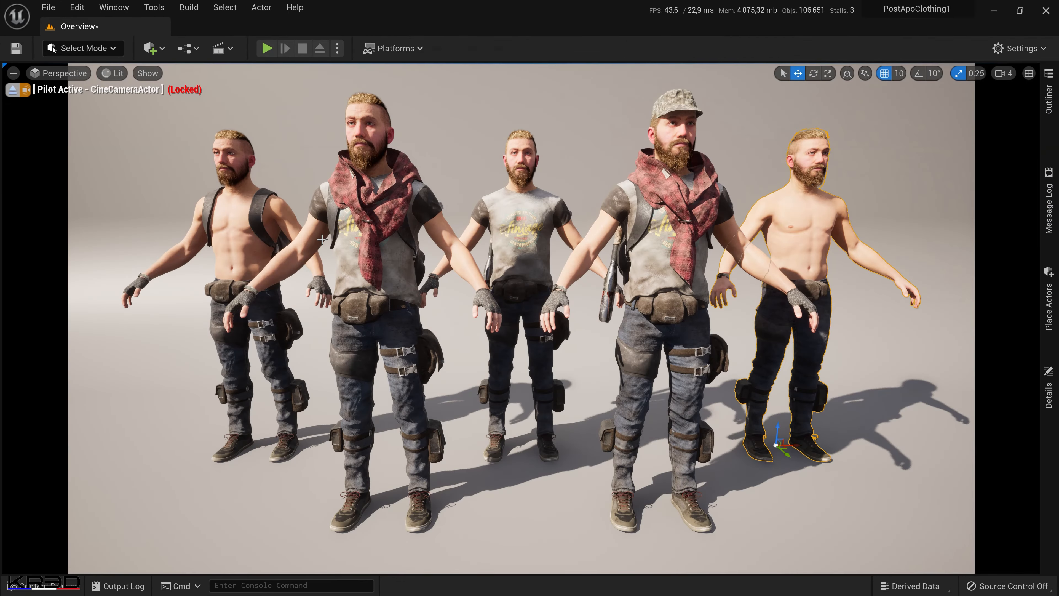
# Turn off the Visible property of the Bat component in BP_Character01, filtering the details by "visible".
pyautogui.hotkey('ctrl', 'space')
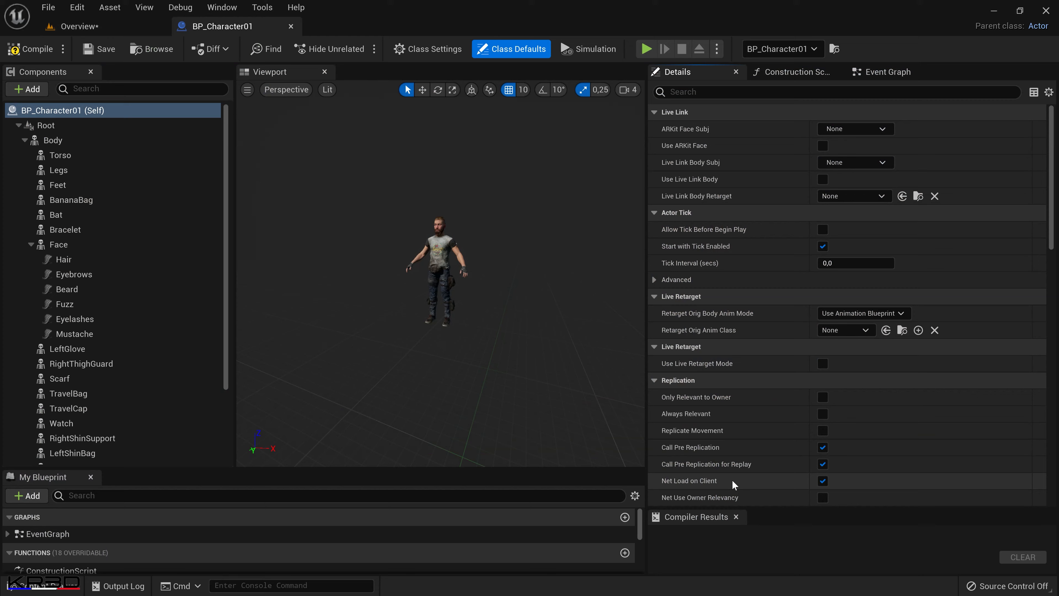
pyautogui.click(773, 92)
pyautogui.write('visible')
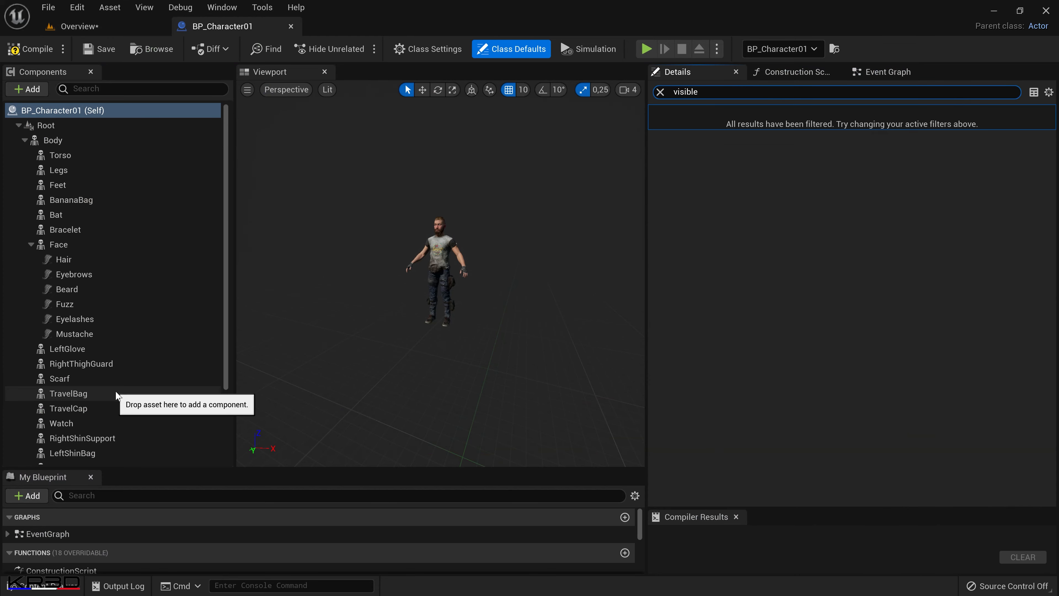
pyautogui.click(56, 214)
pyautogui.click(822, 129)
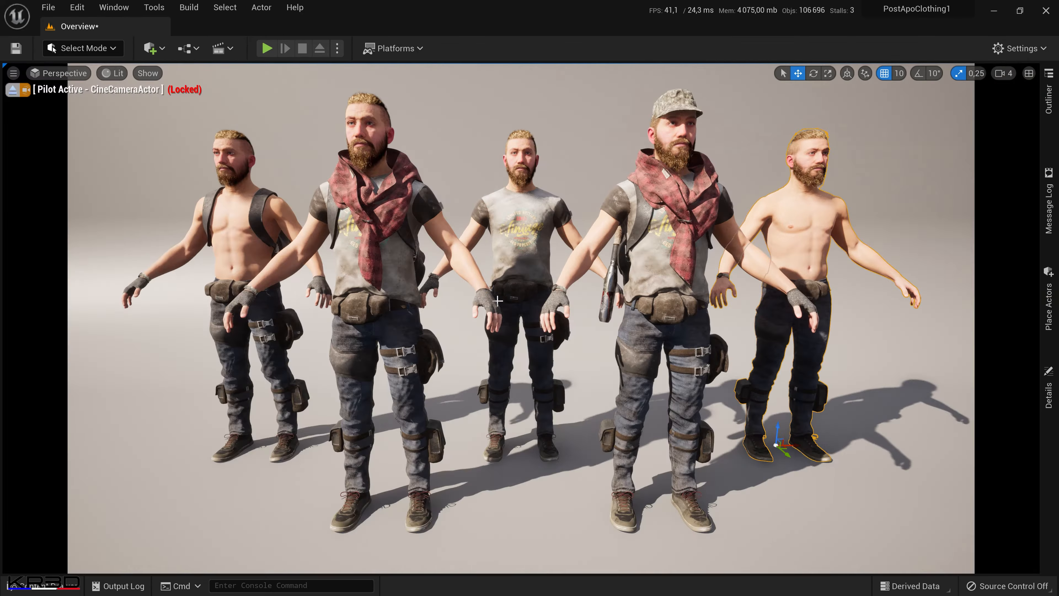
pyautogui.moveTo(605, 408); pyautogui.dragTo(602, 436, button='right')
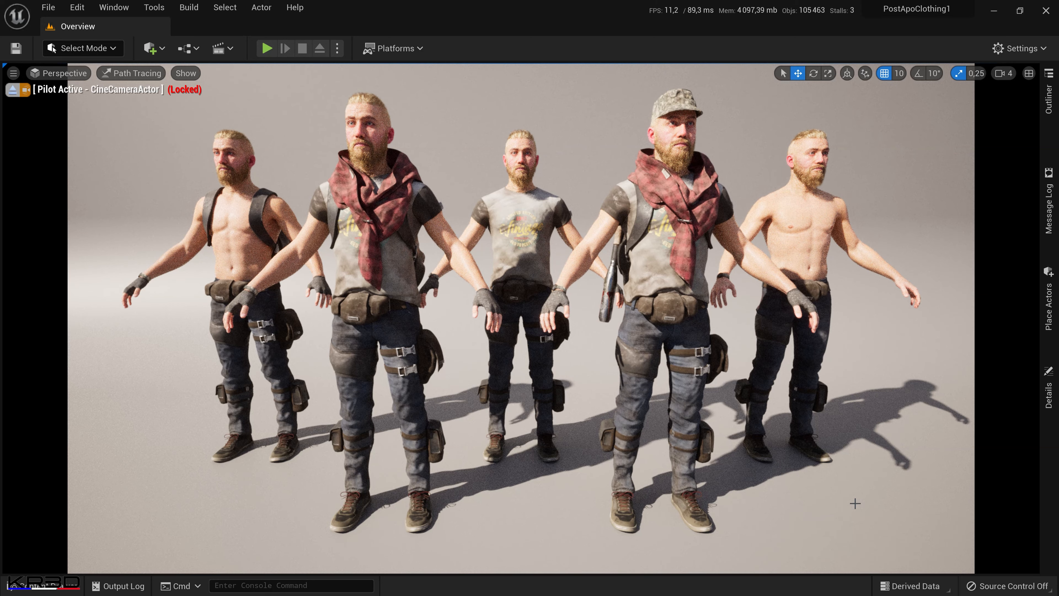
# Switch the level viewport from Path Tracing to Lit view mode.
pyautogui.click(134, 72)
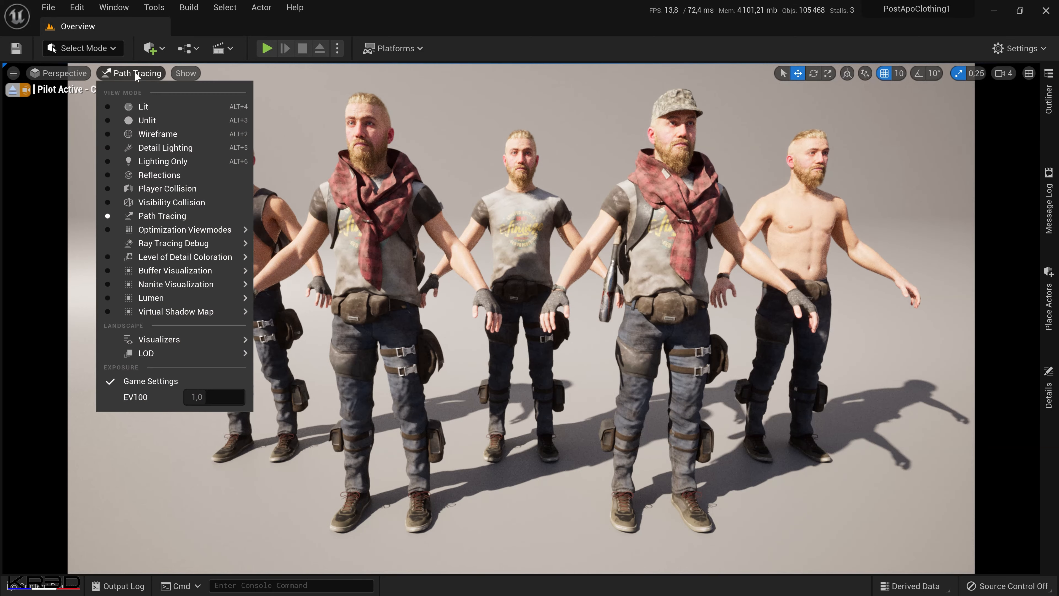
pyautogui.click(163, 109)
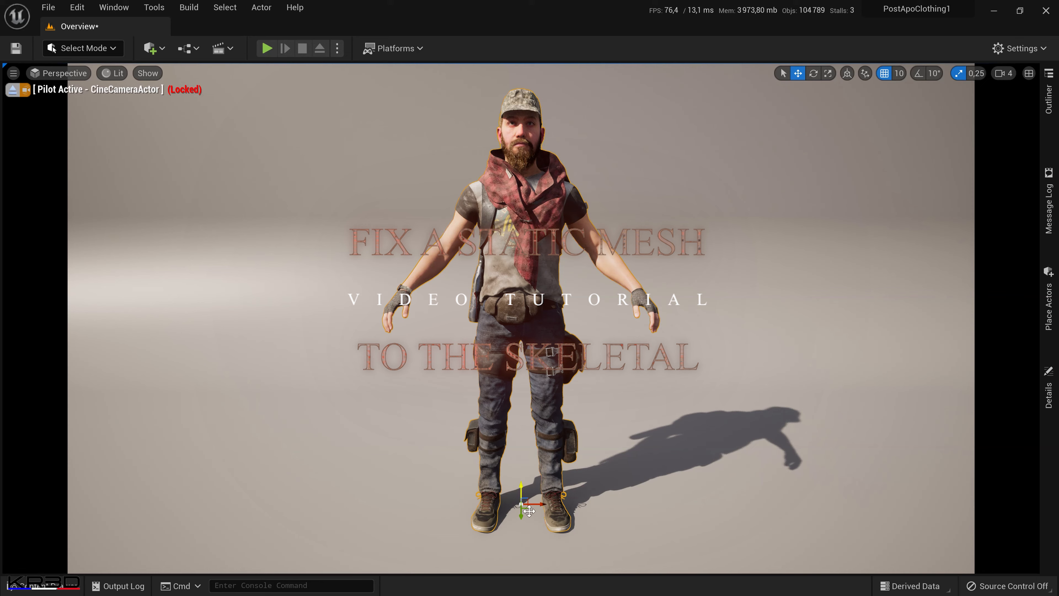
# Shift the capped character to one side and place BP_Character05 in the level beside it.
pyautogui.moveTo(542, 506); pyautogui.dragTo(378, 496)
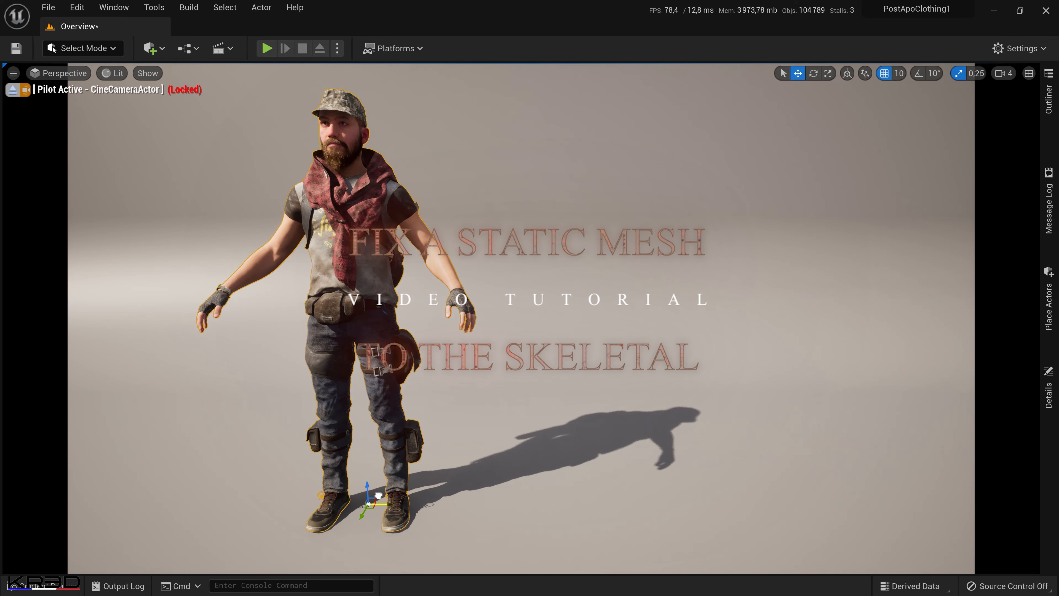
pyautogui.click(70, 581)
pyautogui.moveTo(902, 471); pyautogui.dragTo(577, 505)
pyautogui.moveTo(636, 543); pyautogui.dragTo(647, 544)
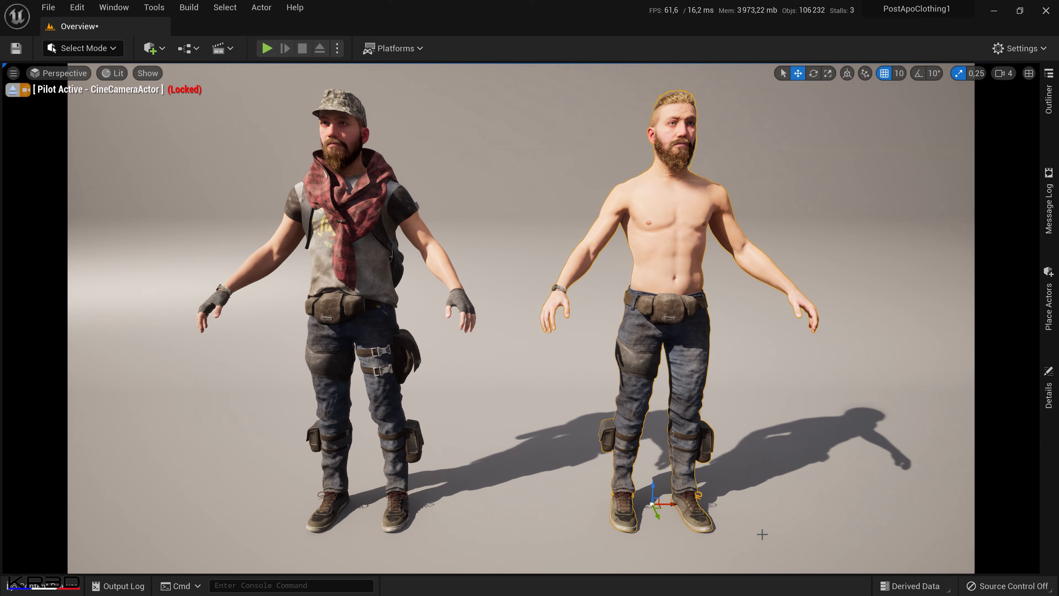
# Browse to Content/PostApoClothing/Meshes/Common to find the bat's static mesh.
pyautogui.click(26, 589)
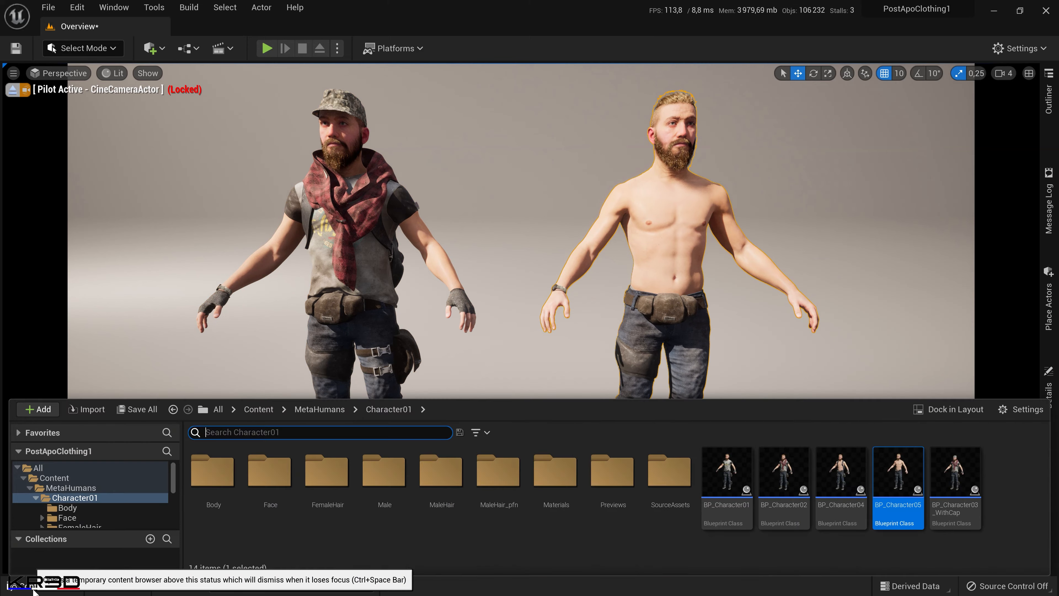
pyautogui.click(259, 408)
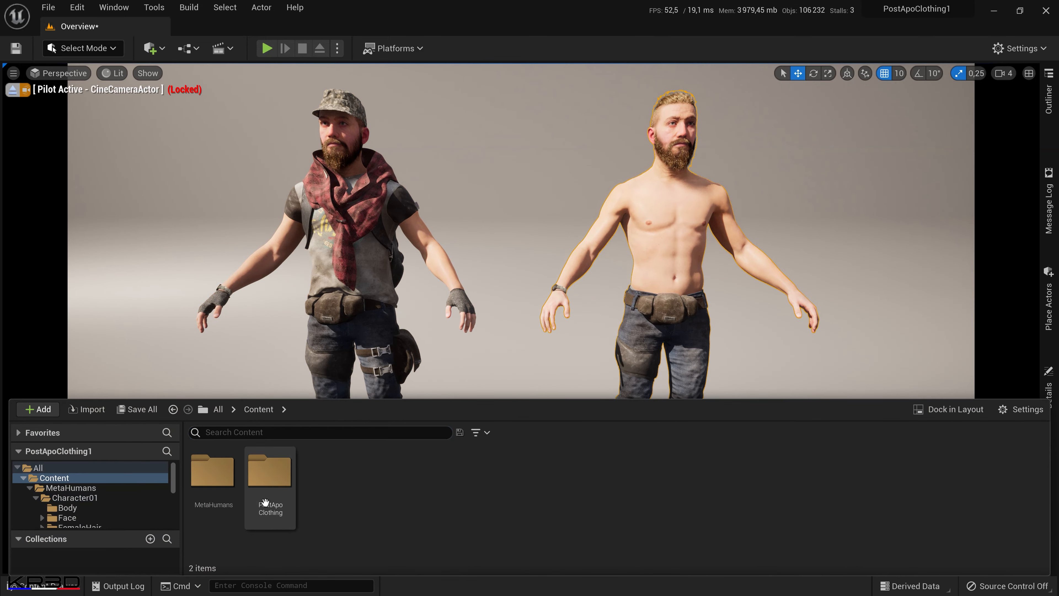
pyautogui.click(267, 501)
pyautogui.click(267, 506)
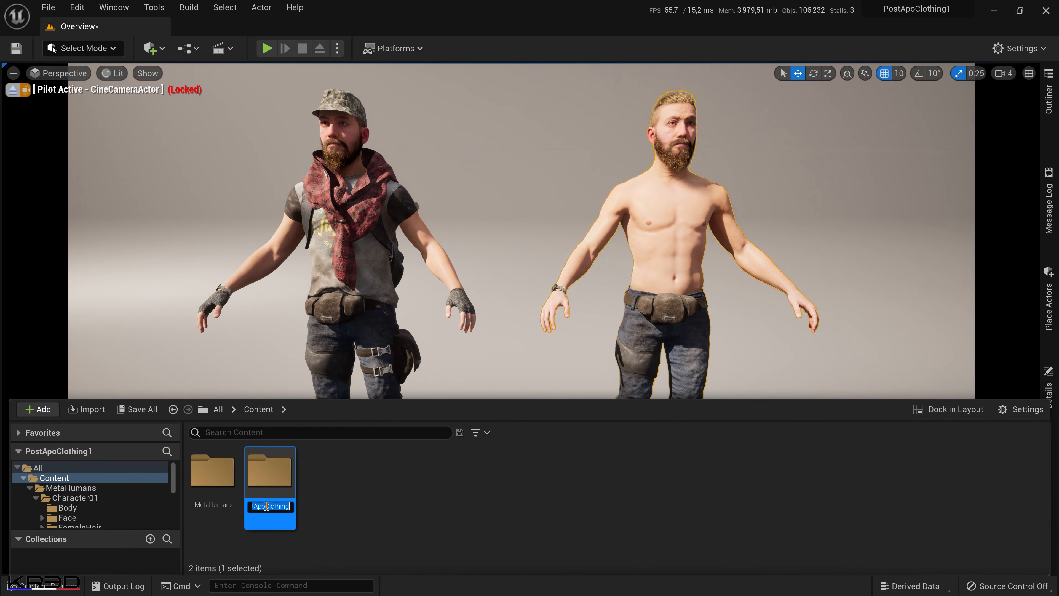
pyautogui.click(282, 520)
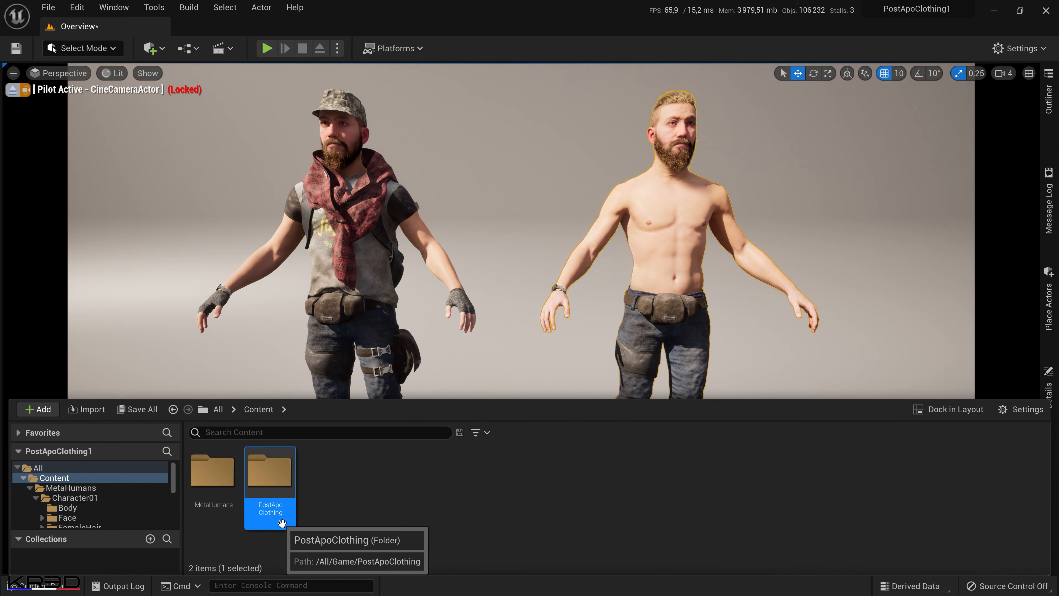
pyautogui.doubleClick(280, 517)
pyautogui.doubleClick(332, 504)
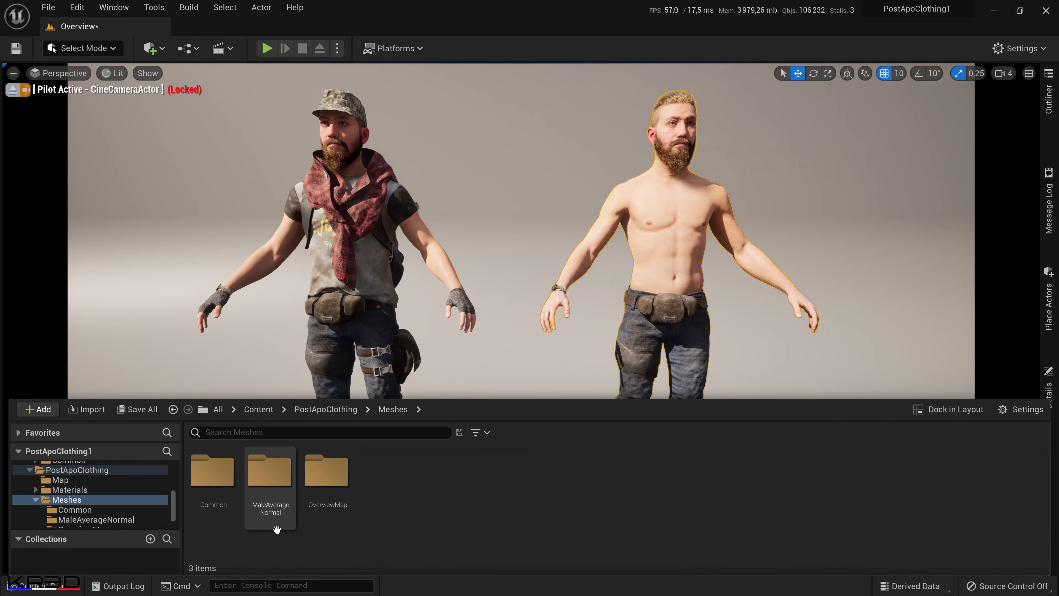
pyautogui.doubleClick(213, 502)
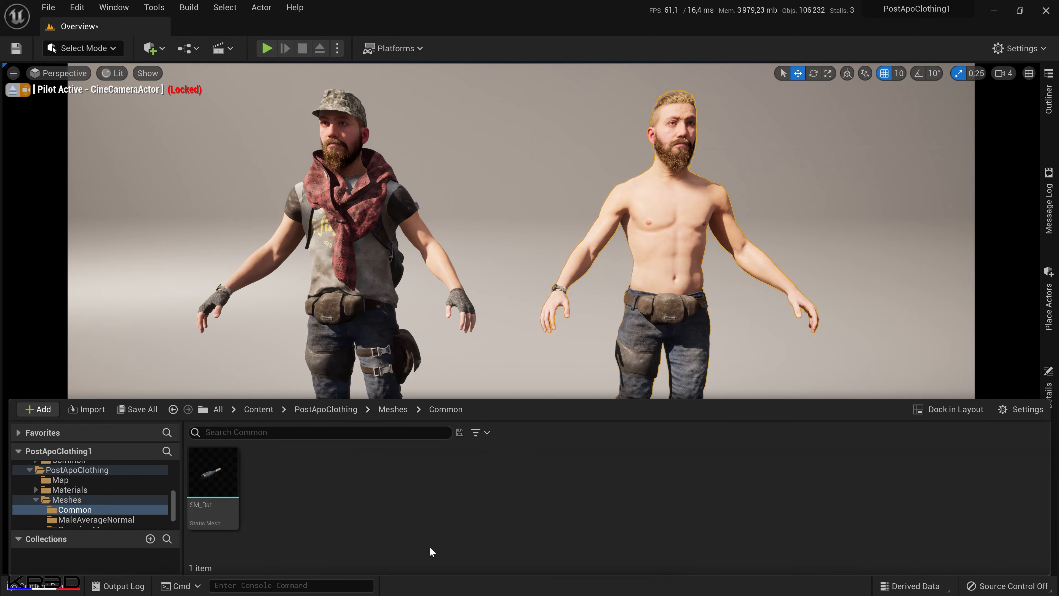
# Open the BP_Character05 blueprint from the MetaHumans/Character01 folder.
pyautogui.click(253, 409)
pyautogui.click(215, 488)
pyautogui.doubleClick(214, 488)
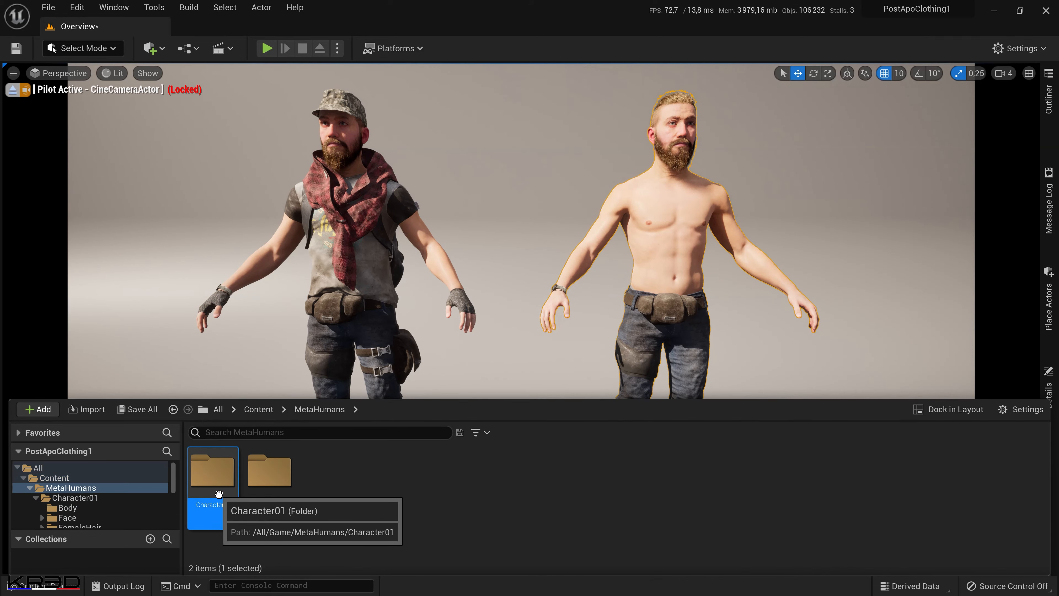
pyautogui.doubleClick(219, 494)
pyautogui.doubleClick(887, 484)
pyautogui.moveTo(458, 373); pyautogui.dragTo(458, 312)
pyautogui.moveTo(492, 380); pyautogui.dragTo(483, 416, button='middle')
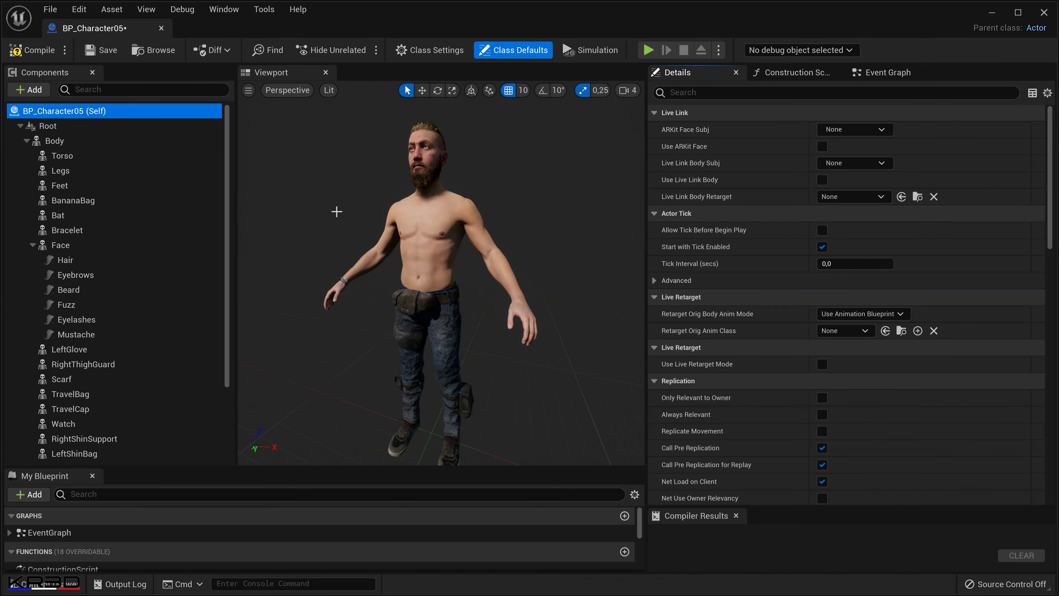
# Add a Static Mesh component named SM_Bat under Body and assign it the SM_Bat mesh.
pyautogui.click(125, 141)
pyautogui.click(41, 91)
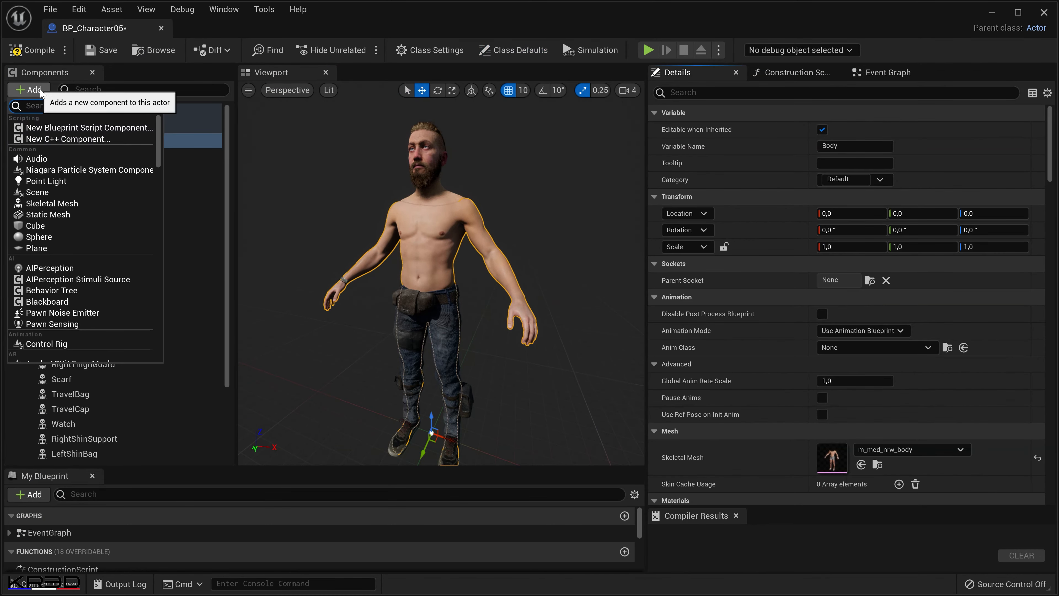
pyautogui.click(88, 215)
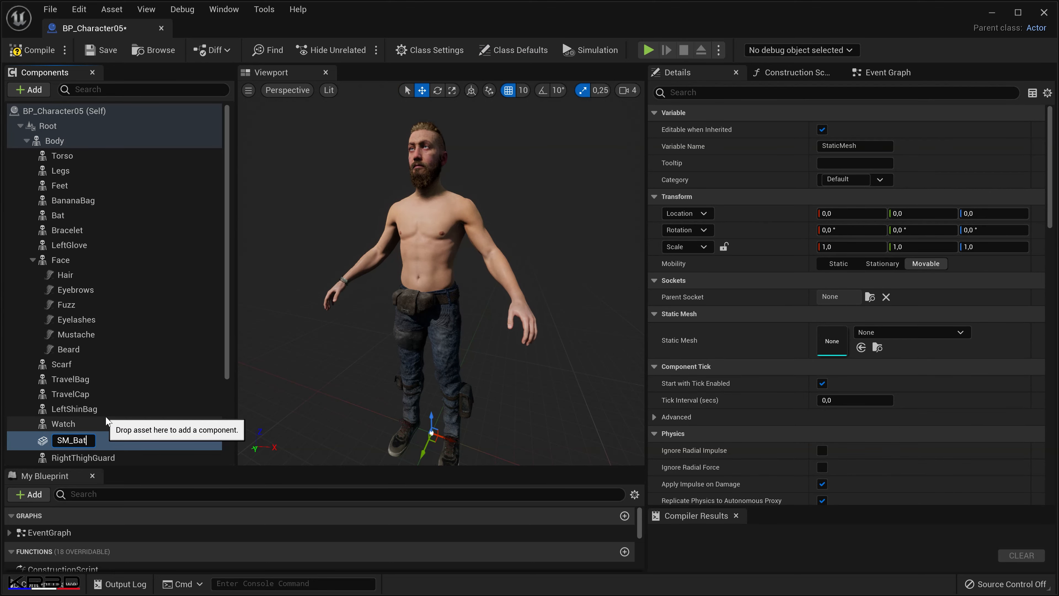
pyautogui.press('Return')
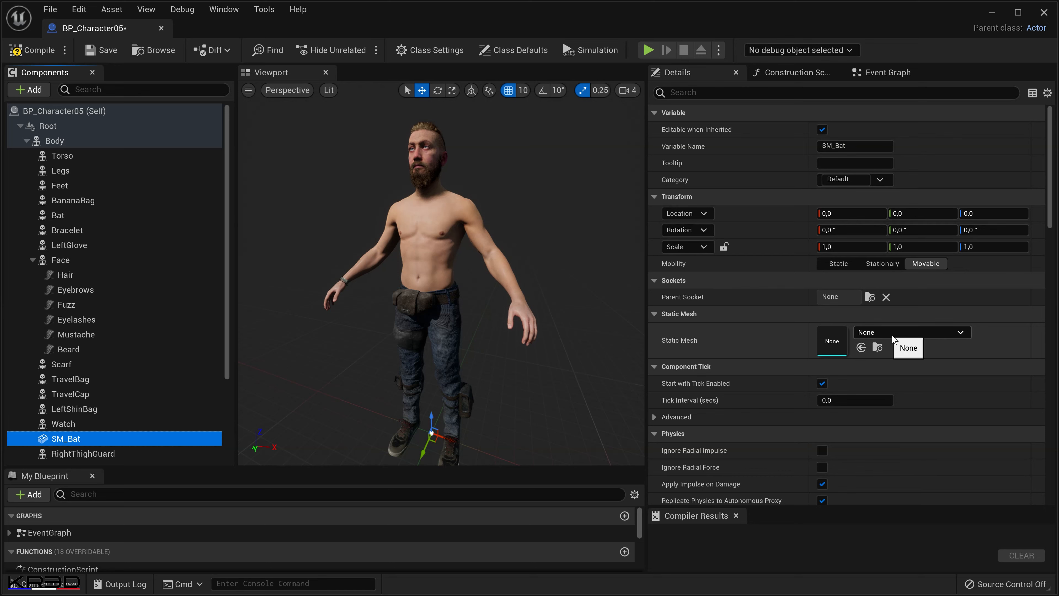
pyautogui.click(927, 336)
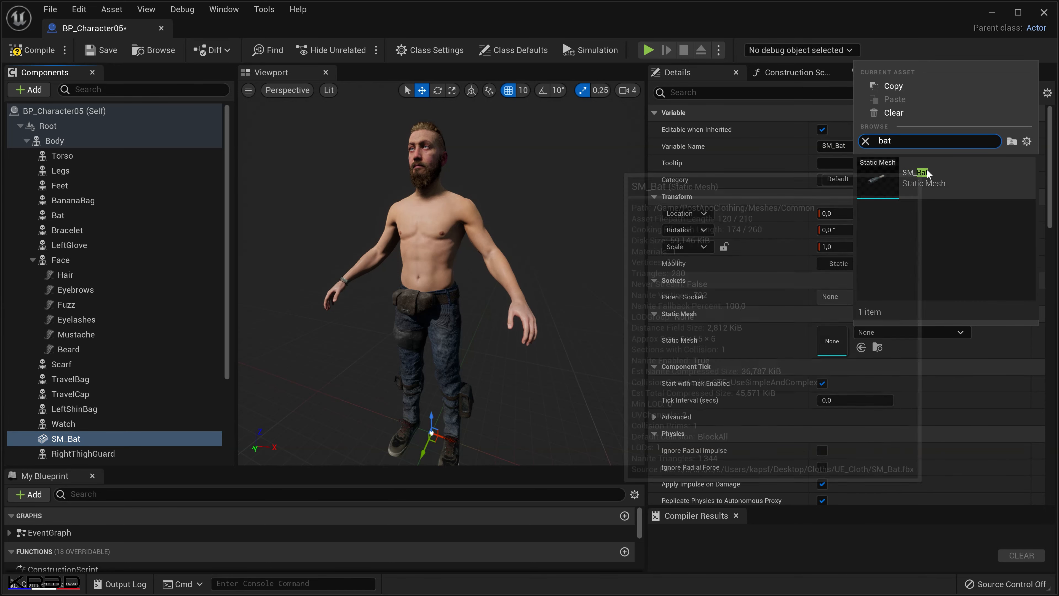
pyautogui.click(951, 183)
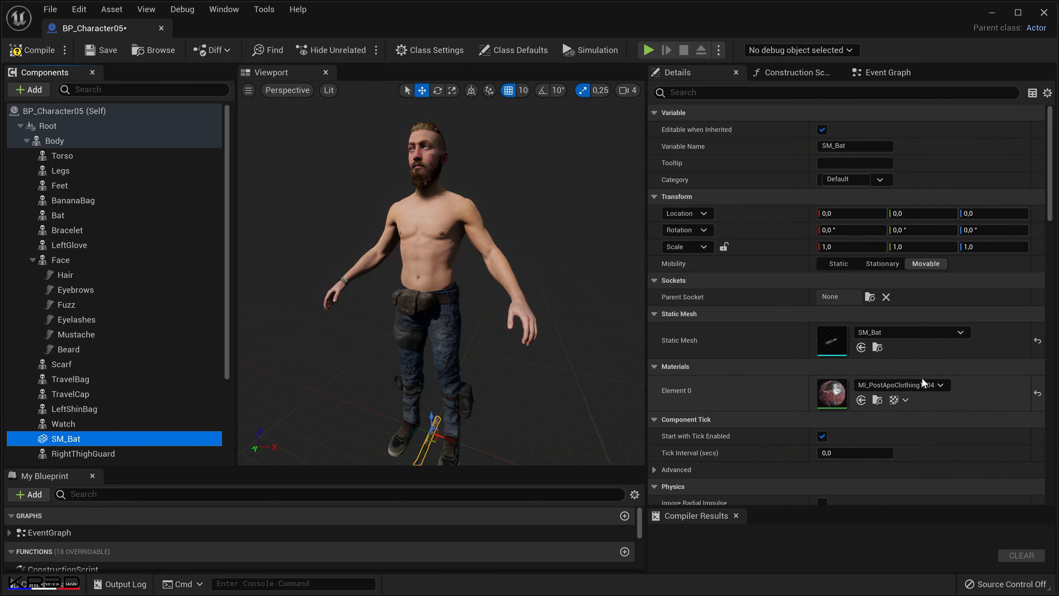
# Set the SM_Bat component's parent socket to the hand_r bone.
pyautogui.click(870, 297)
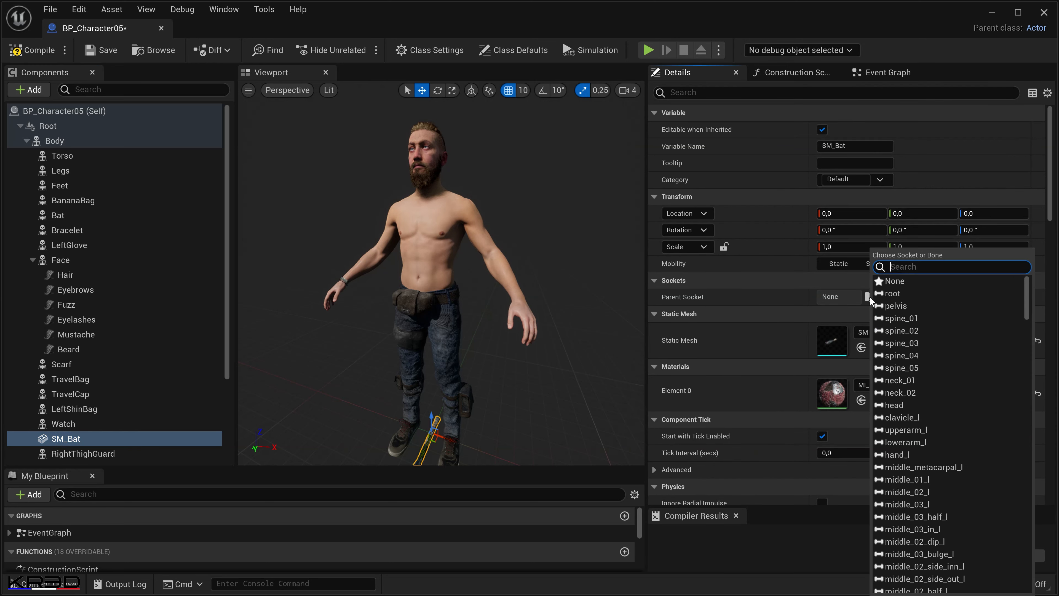
pyautogui.write('hand')
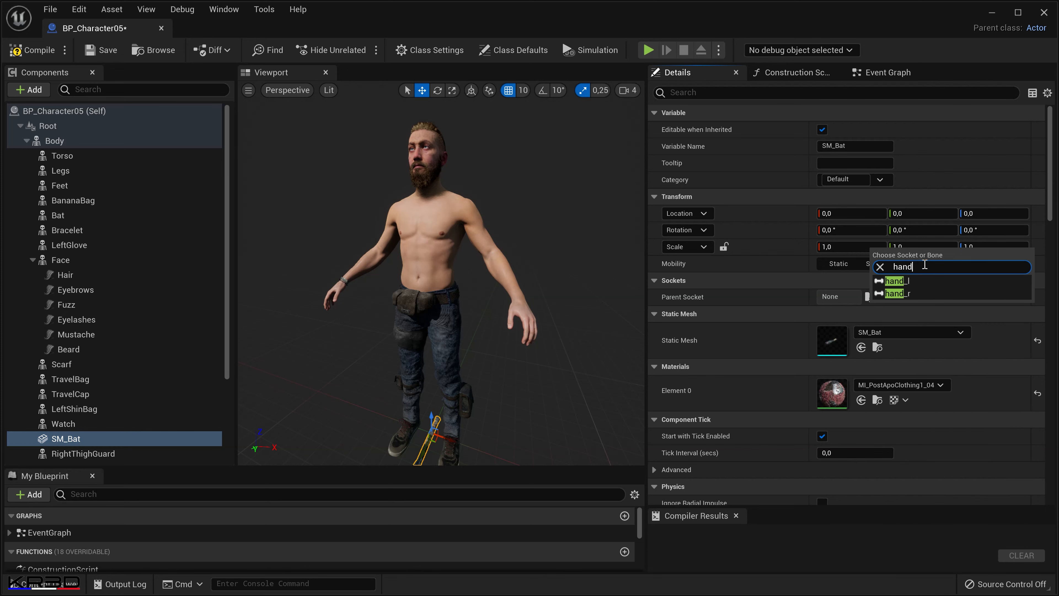
pyautogui.click(930, 294)
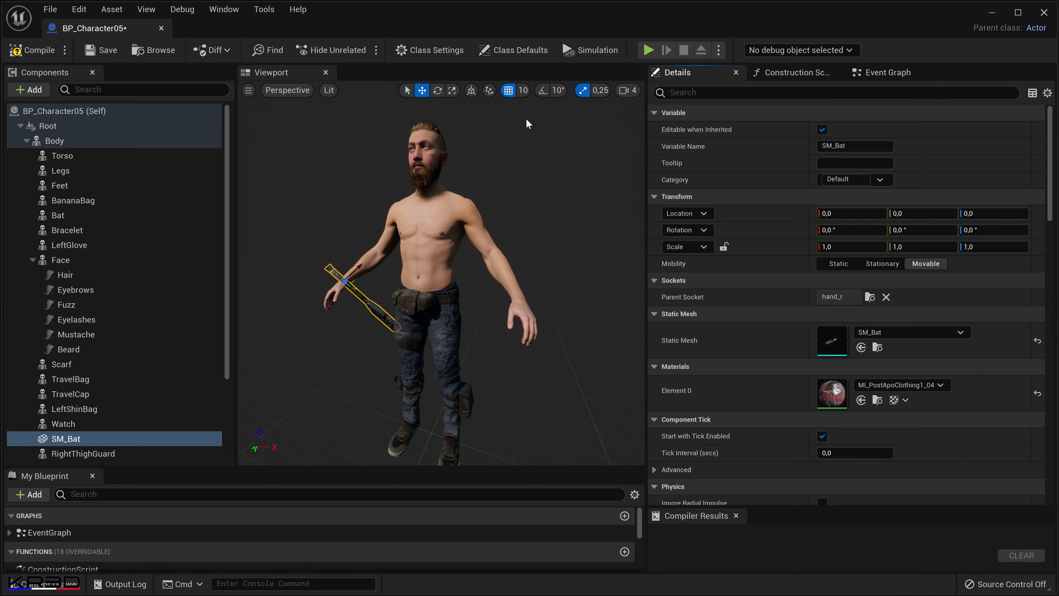
# Turn off grid snapping, then move and rotate SM_Bat into the right hand, location about -8.0, 2.88, 1.05 and X rotation about -110°.
pyautogui.click(509, 90)
pyautogui.moveTo(530, 315); pyautogui.dragTo(515, 367)
pyautogui.moveTo(519, 329); pyautogui.dragTo(515, 344, button='right')
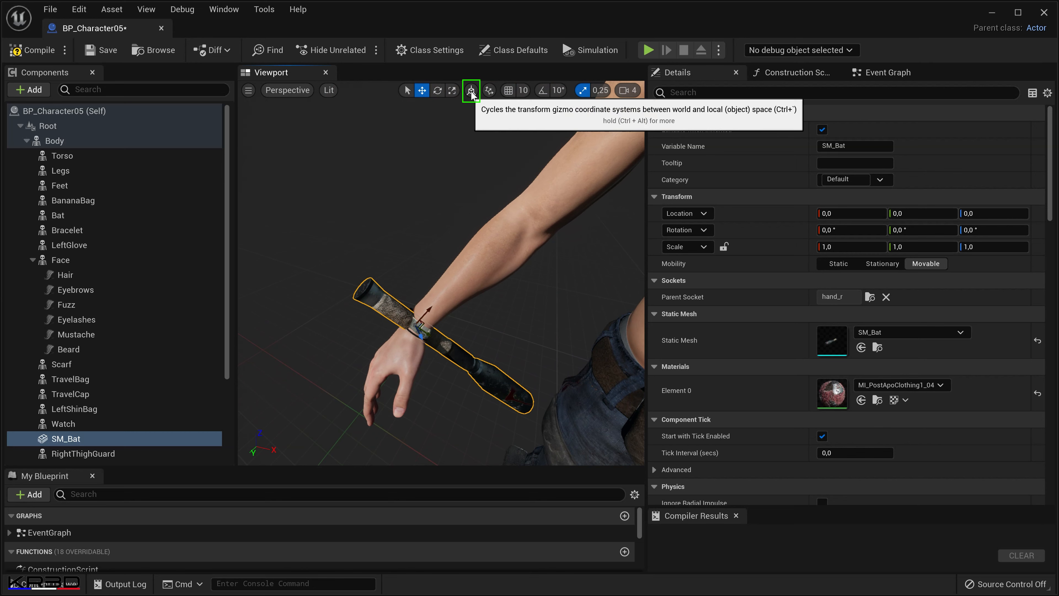
pyautogui.moveTo(423, 313); pyautogui.dragTo(374, 363)
pyautogui.press('e')
pyautogui.press('w')
pyautogui.moveTo(475, 355); pyautogui.dragTo(394, 442, button='middle')
pyautogui.moveTo(480, 285); pyautogui.dragTo(491, 276)
pyautogui.moveTo(525, 319); pyautogui.dragTo(625, 328, button='right')
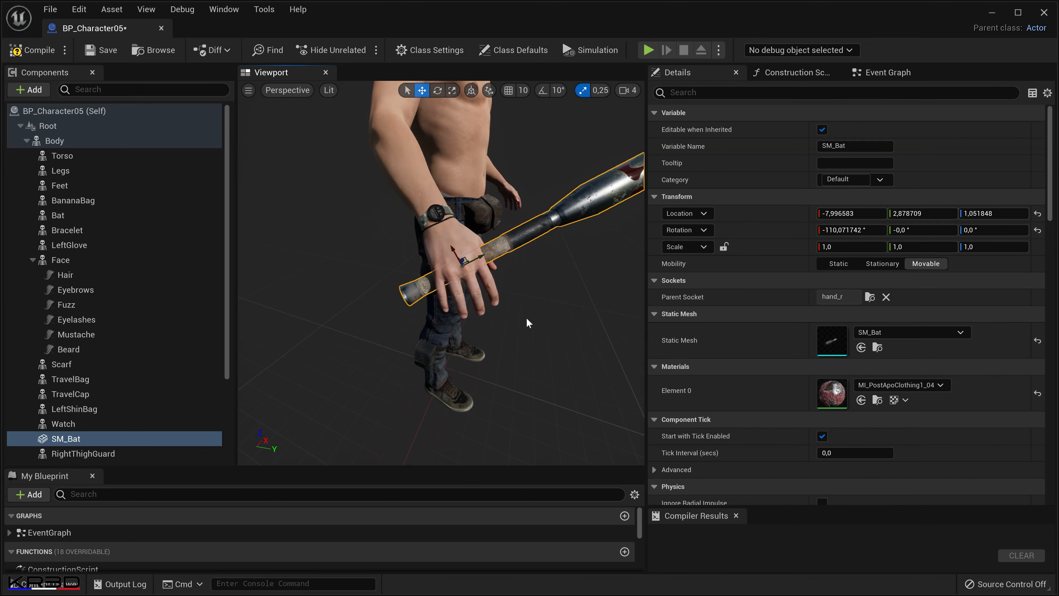
# Refine SM_Bat's grip to a rotation of about -110.4°, 10.7°, -4.0° and a location of about -7.11, 2.82, 1.22.
pyautogui.press('e')
pyautogui.moveTo(467, 291); pyautogui.dragTo(492, 283)
pyautogui.press('w')
pyautogui.moveTo(456, 245); pyautogui.dragTo(456, 241)
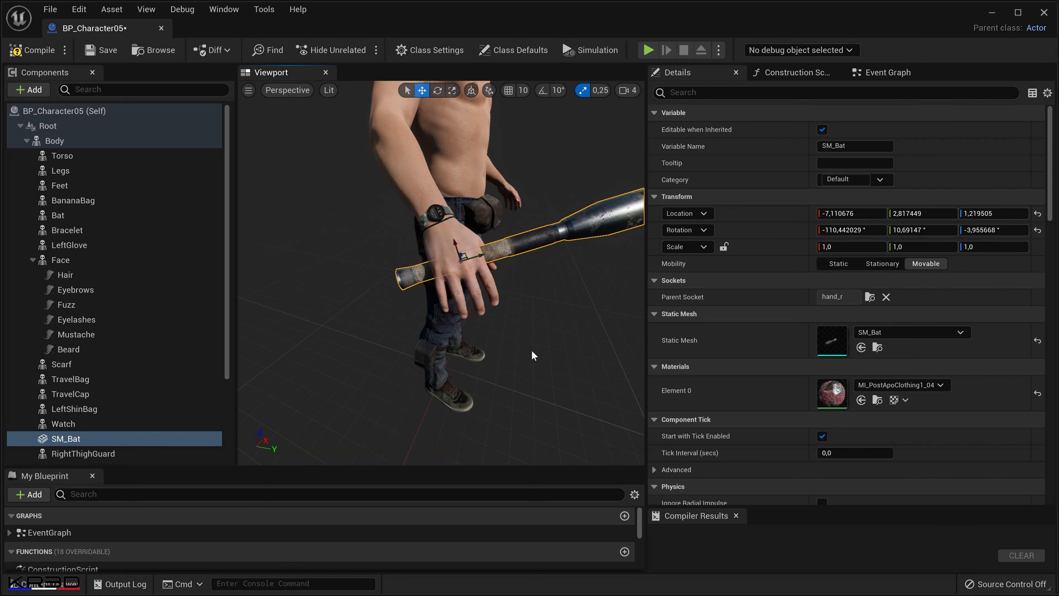
# Nudge SM_Bat within the palm to a location of about -7.21, 2.82, 1.20.
pyautogui.moveTo(535, 356); pyautogui.dragTo(417, 369, button='right')
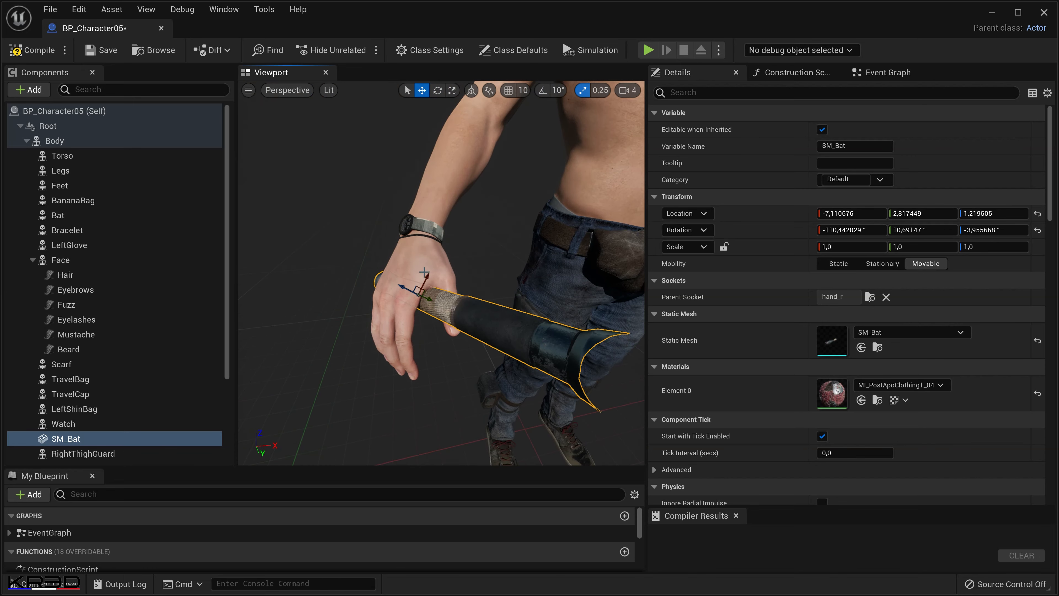
pyautogui.moveTo(426, 274); pyautogui.dragTo(430, 277)
pyautogui.moveTo(486, 276)
pyautogui.mouseDown(button='right')
pyautogui.moveTo(471, 279)
pyautogui.moveTo(484, 276)
pyautogui.mouseUp(button='right')
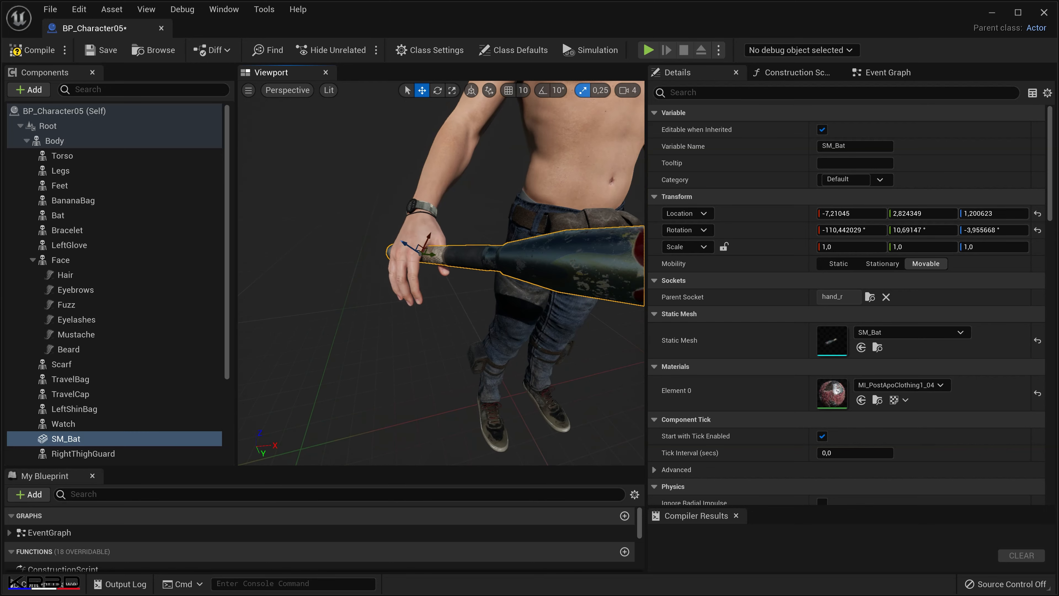
# Compile, save and close BP_Character05, and deselect the character in the Overview level.
pyautogui.click(74, 125)
pyautogui.moveTo(422, 355); pyautogui.dragTo(411, 359, button='right')
pyautogui.press('f')
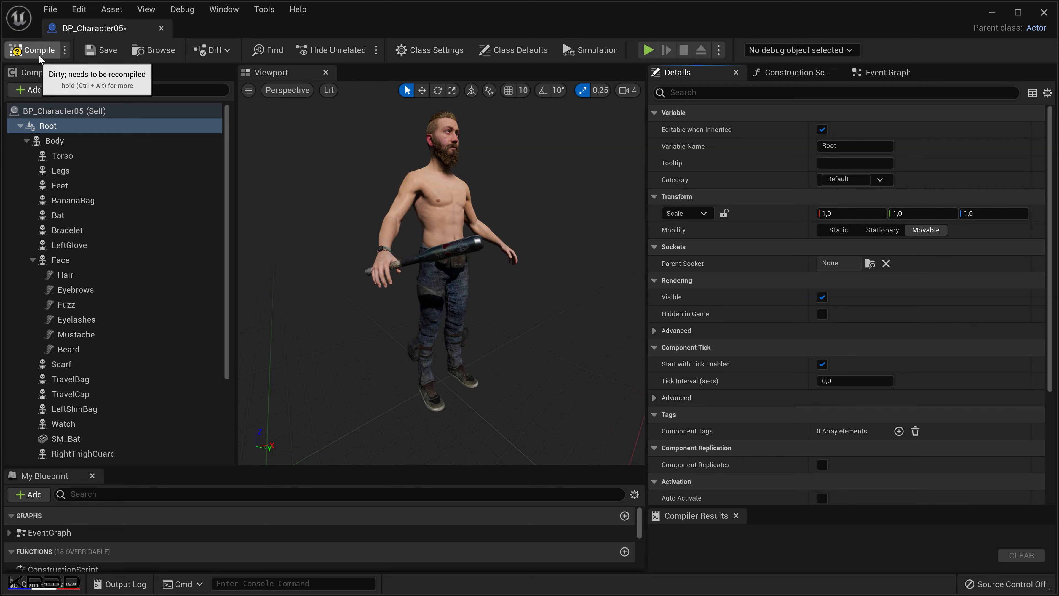
pyautogui.click(103, 51)
pyautogui.click(161, 28)
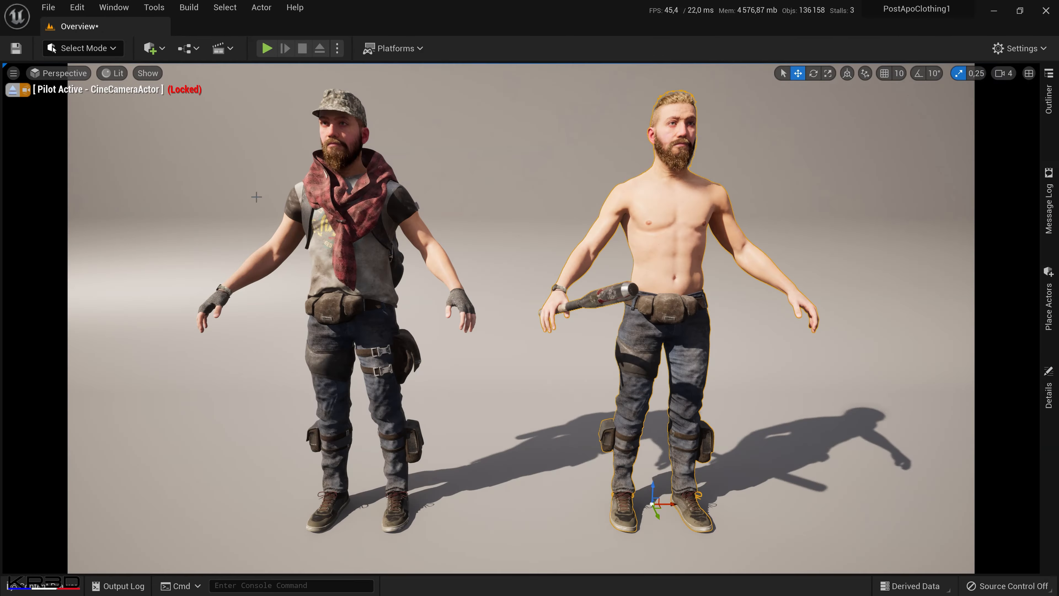
pyautogui.click(544, 372)
pyautogui.press('Escape')
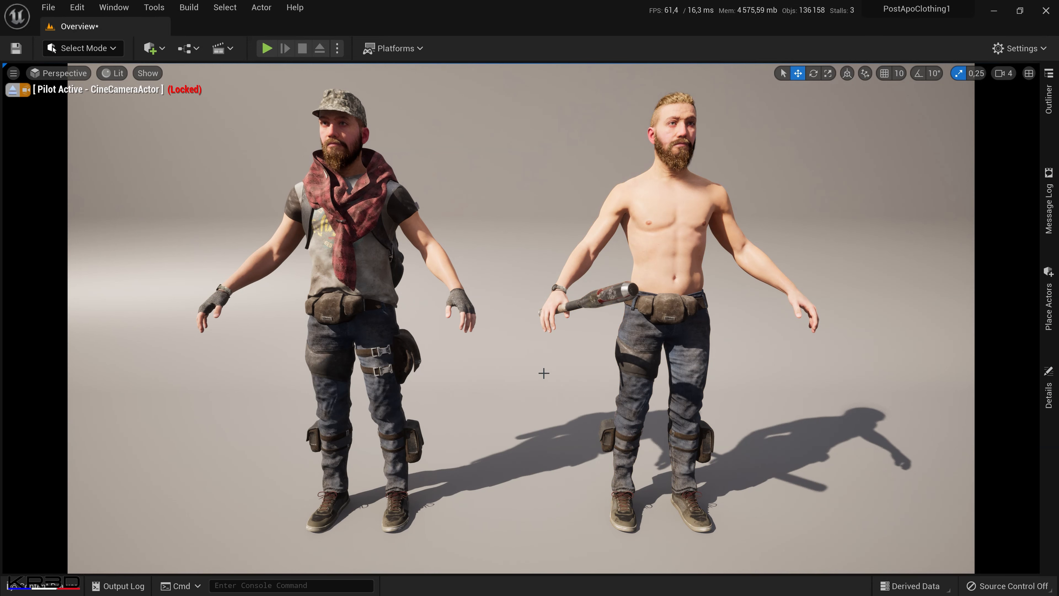